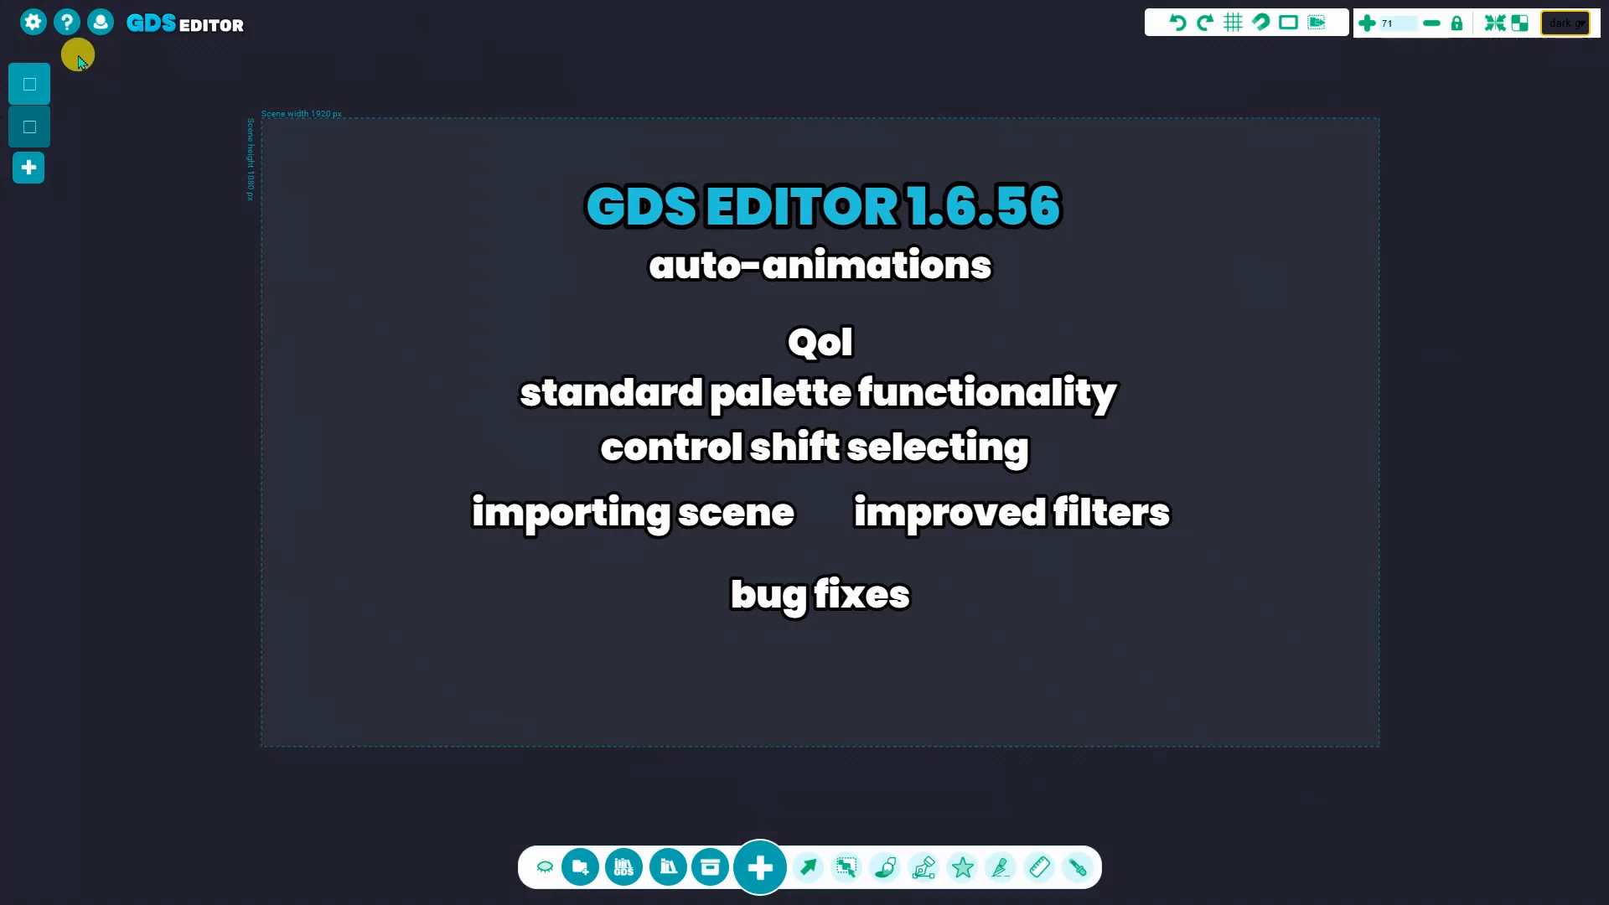
View the editor's help and version information, and close it again
click(66, 25)
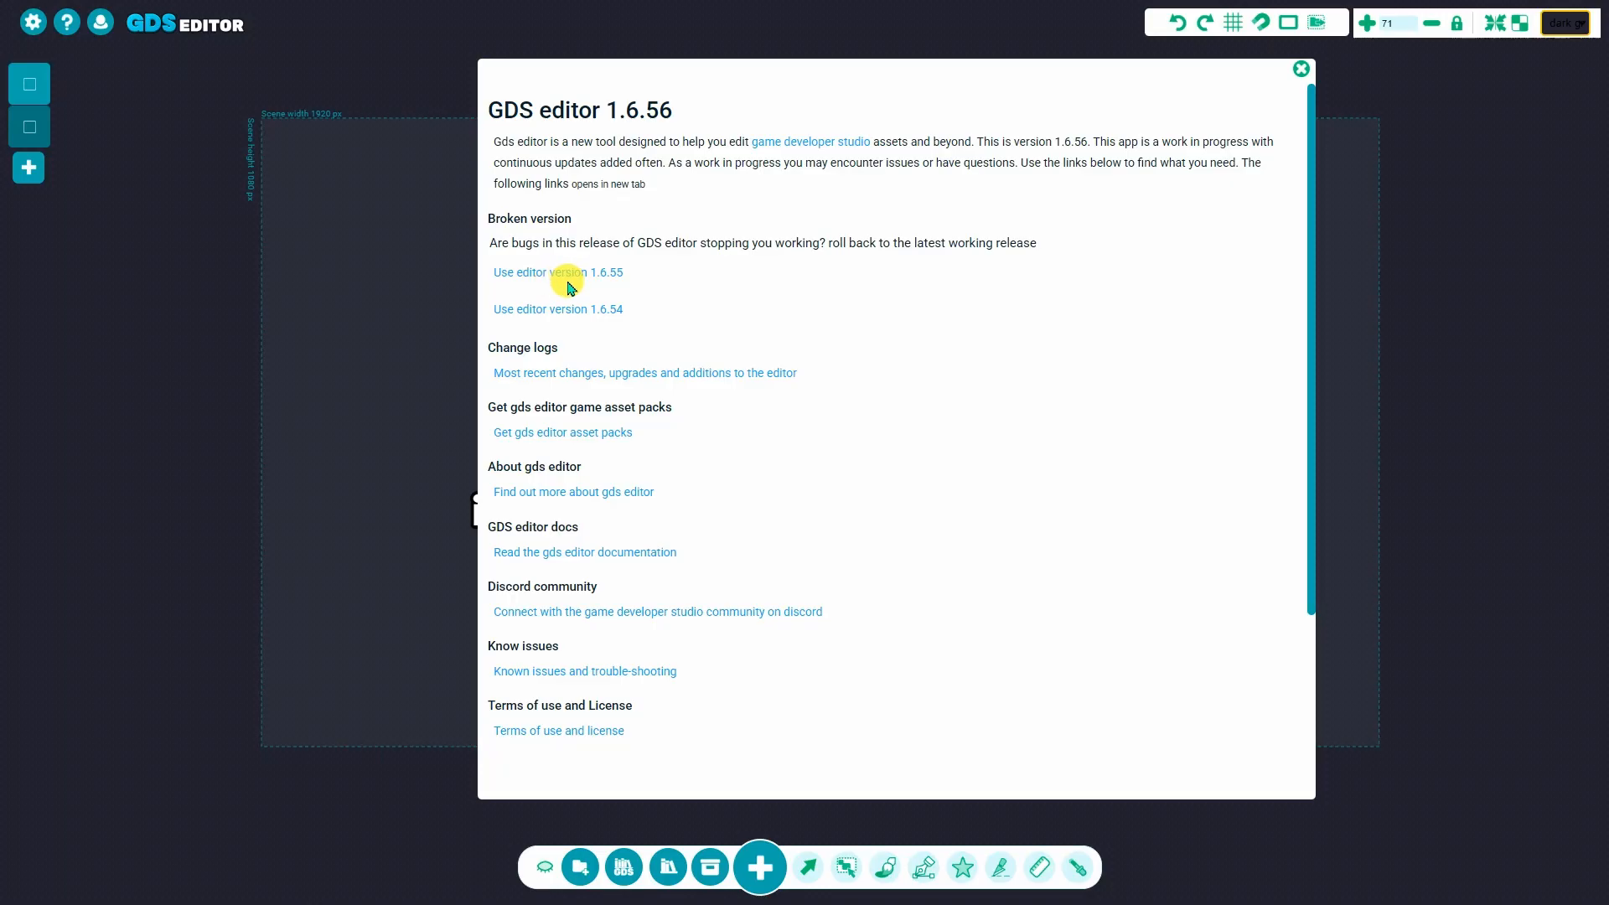
click(1300, 69)
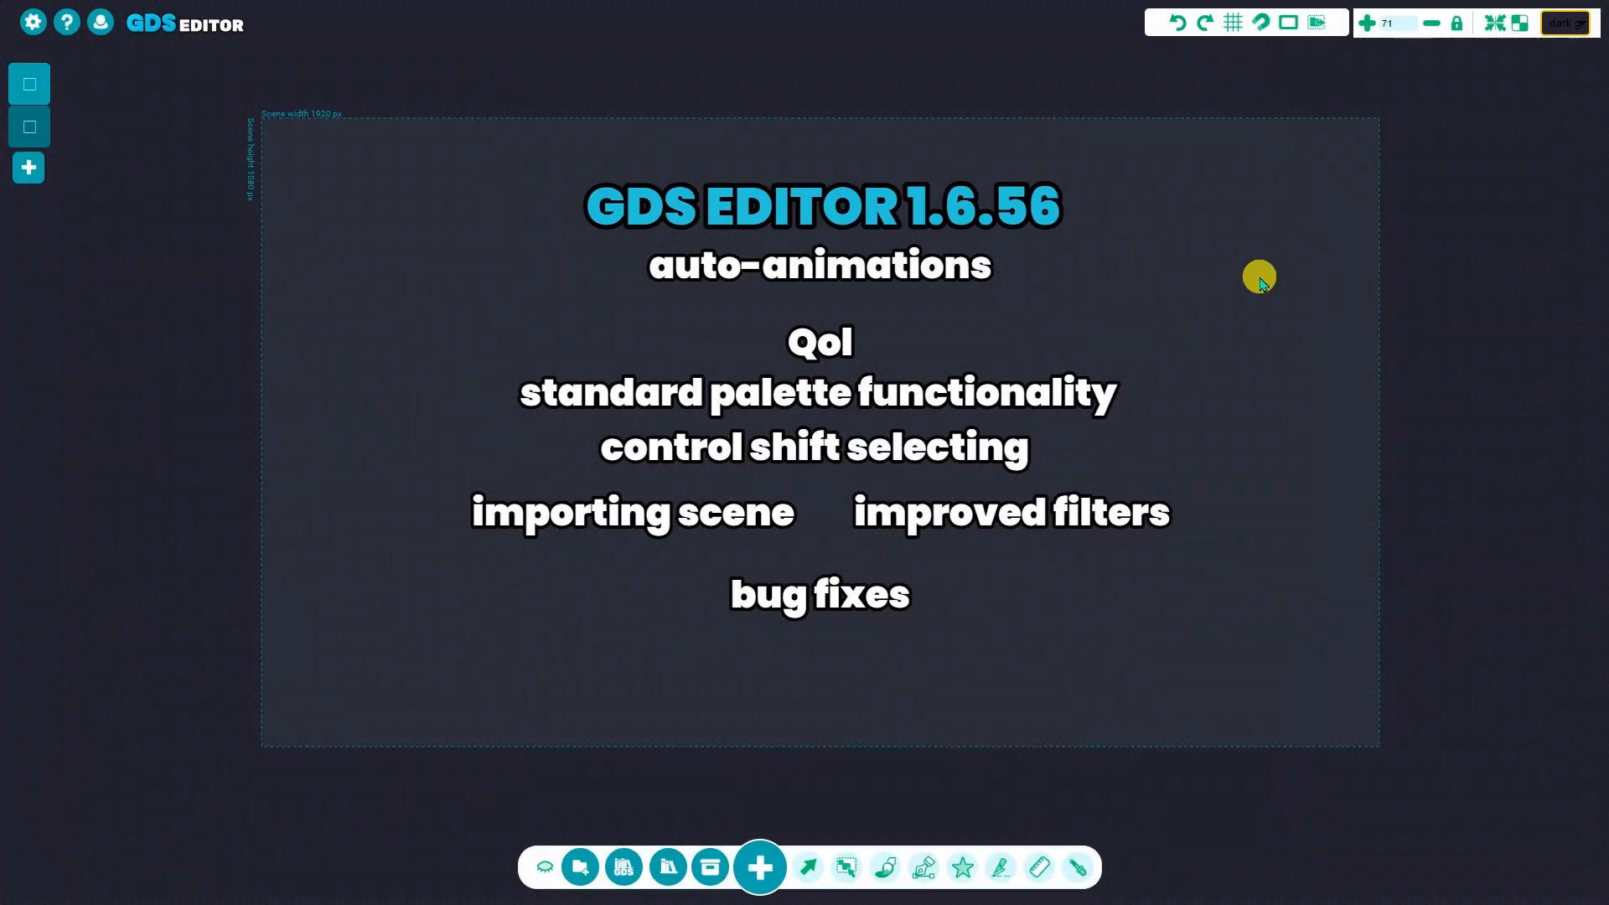
Switch to custom_scene_1 with the scene palette shown and open the essentials asset library
key(Tab)
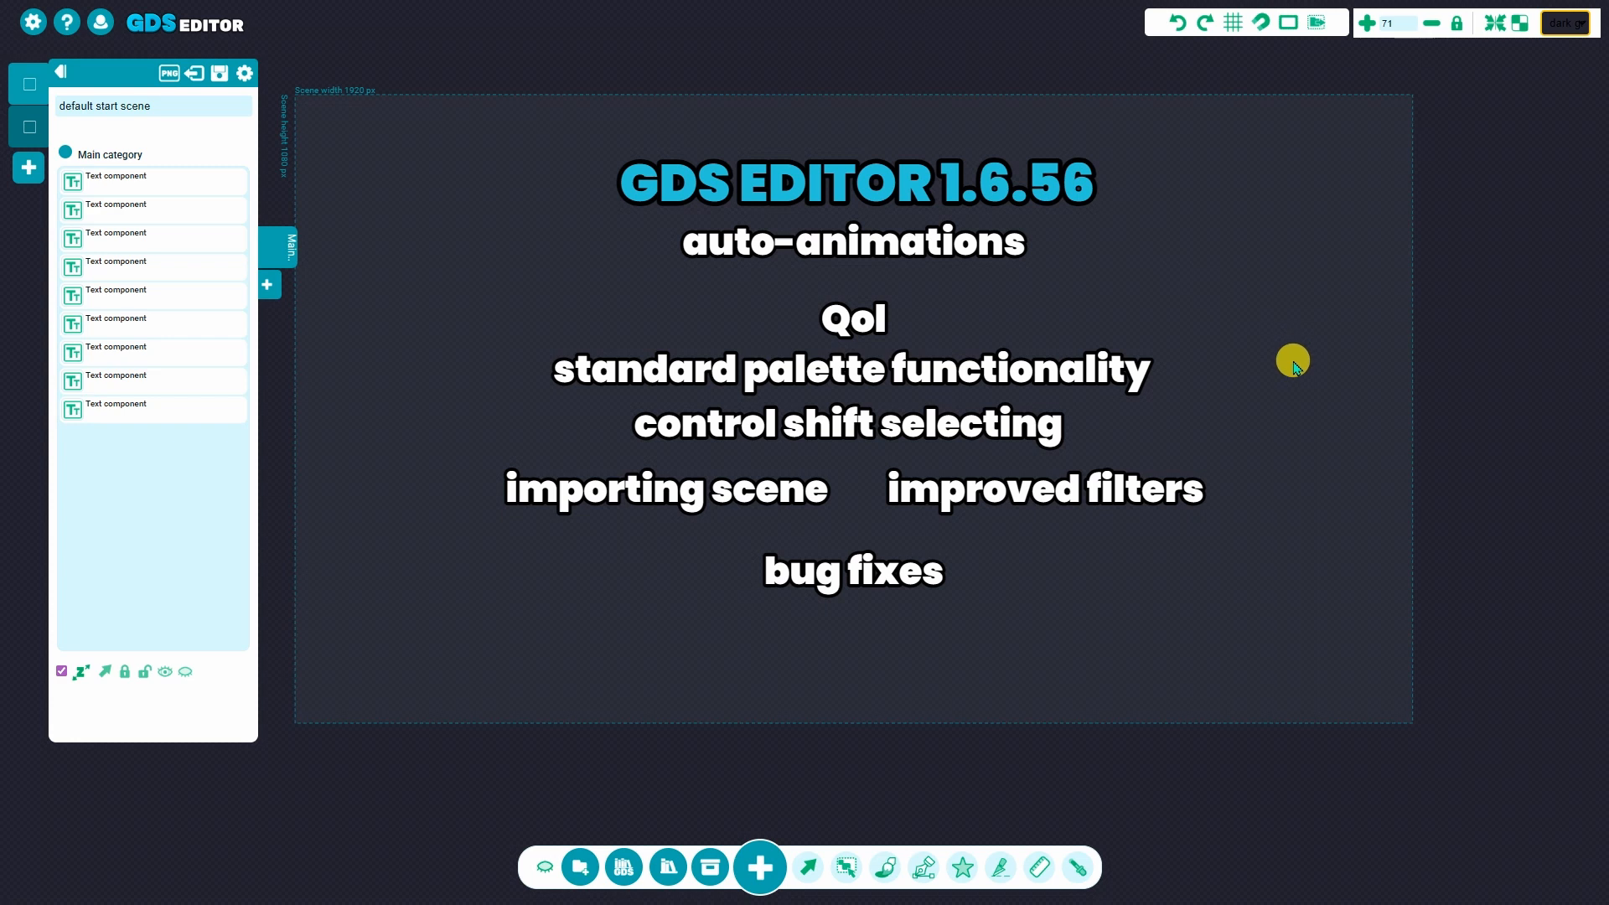
click(30, 130)
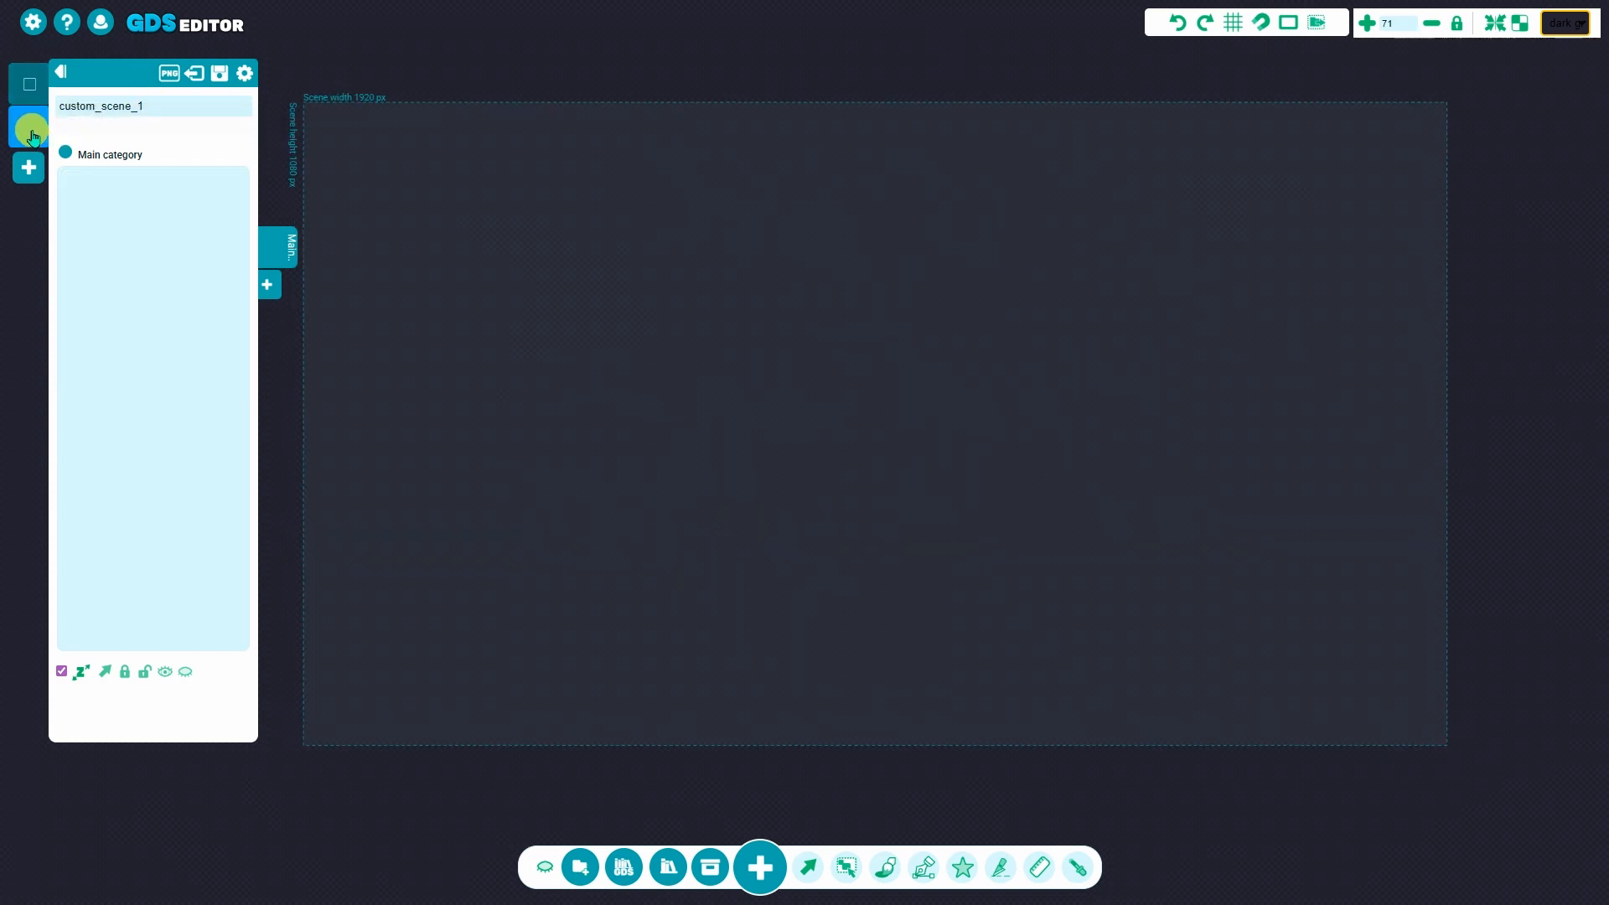
click(668, 868)
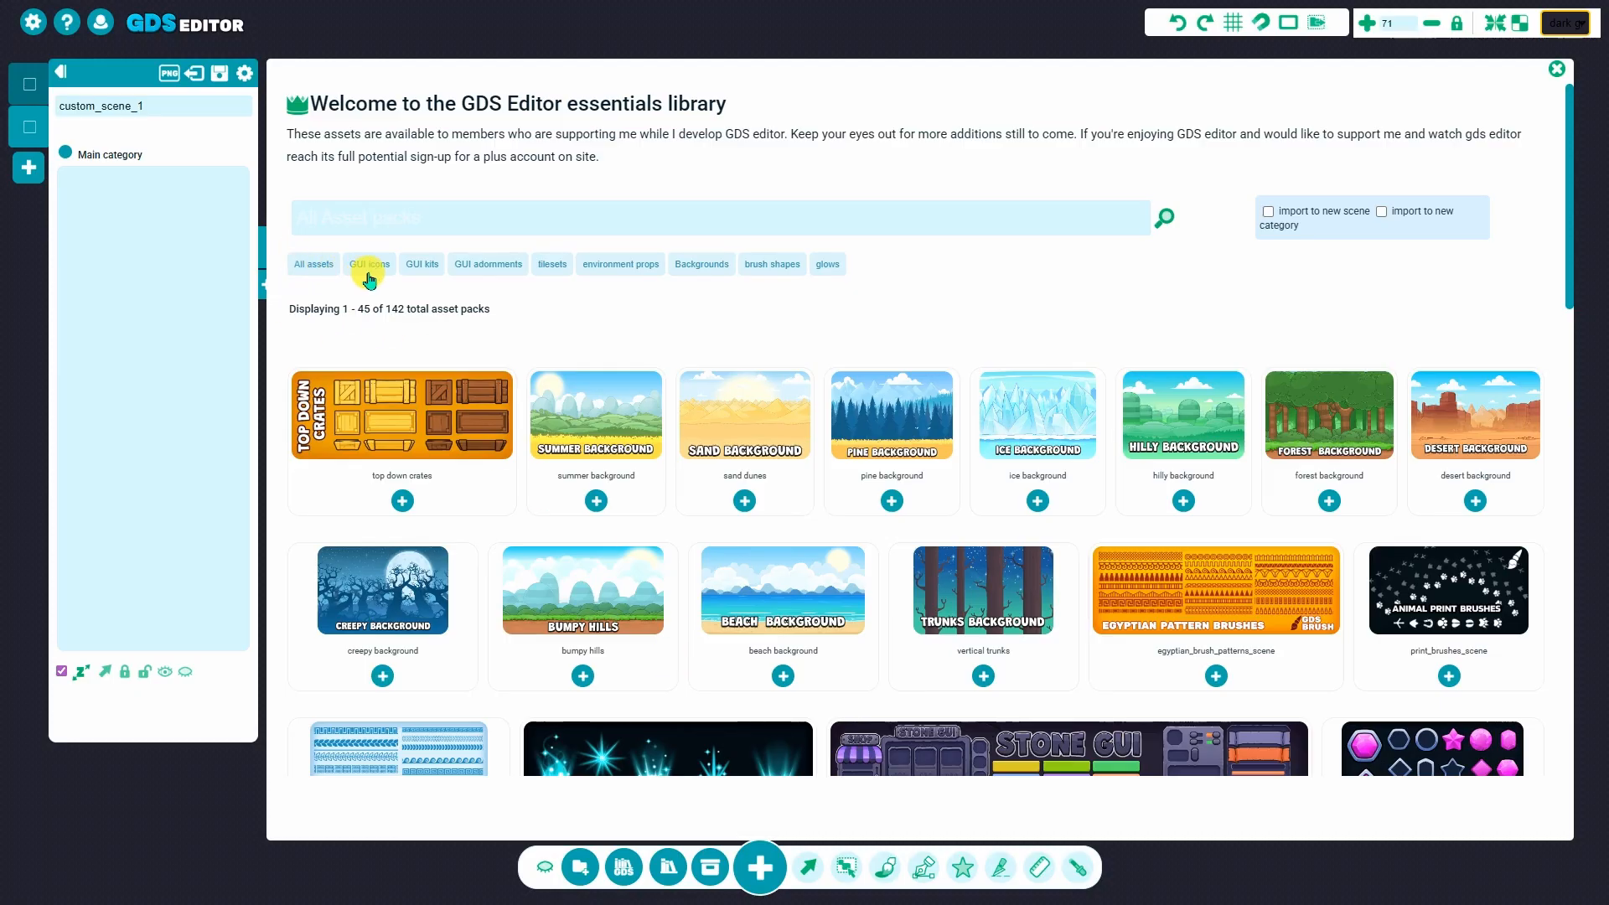
Browse the library's asset packs by the glows, GUI icons, GUI kits and tilesets filters, and return to all assets
click(831, 266)
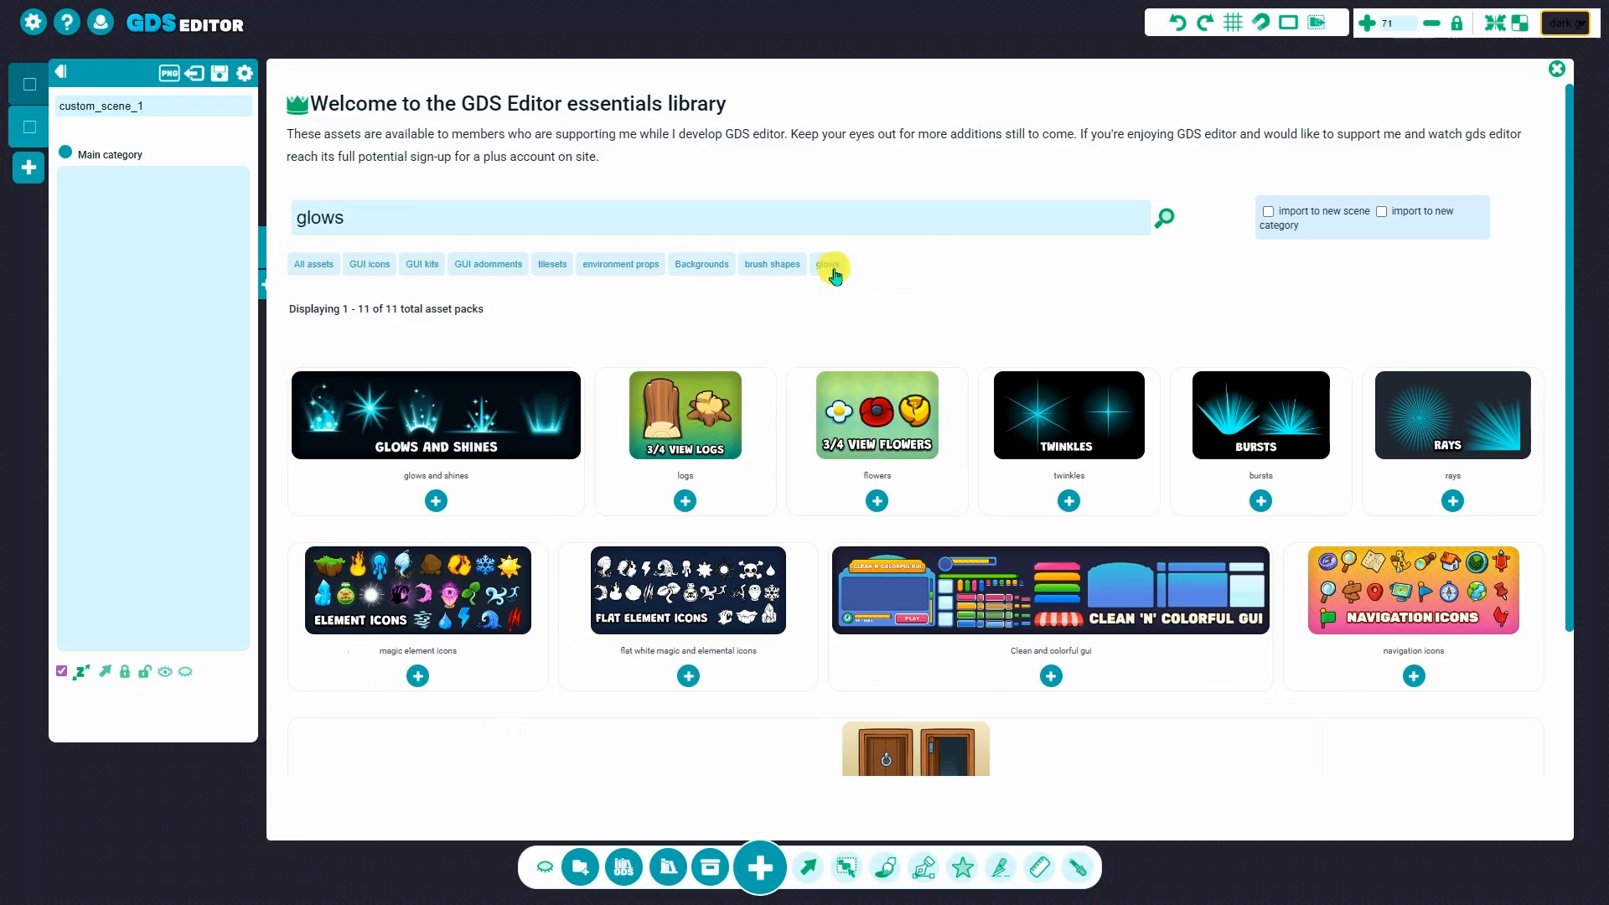
click(370, 266)
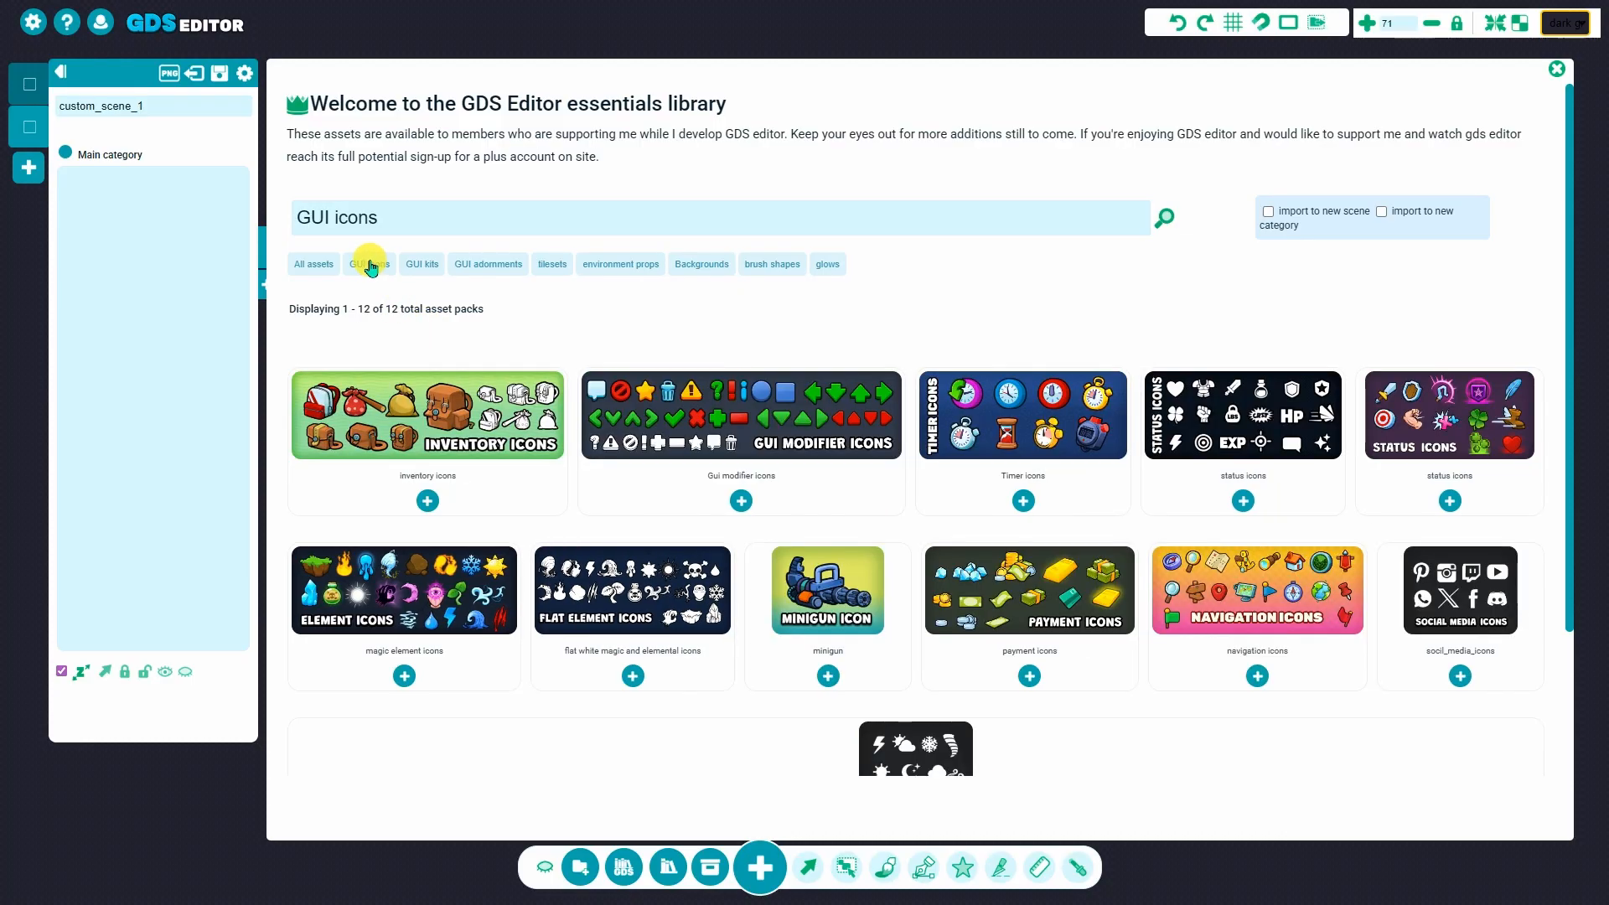
click(421, 267)
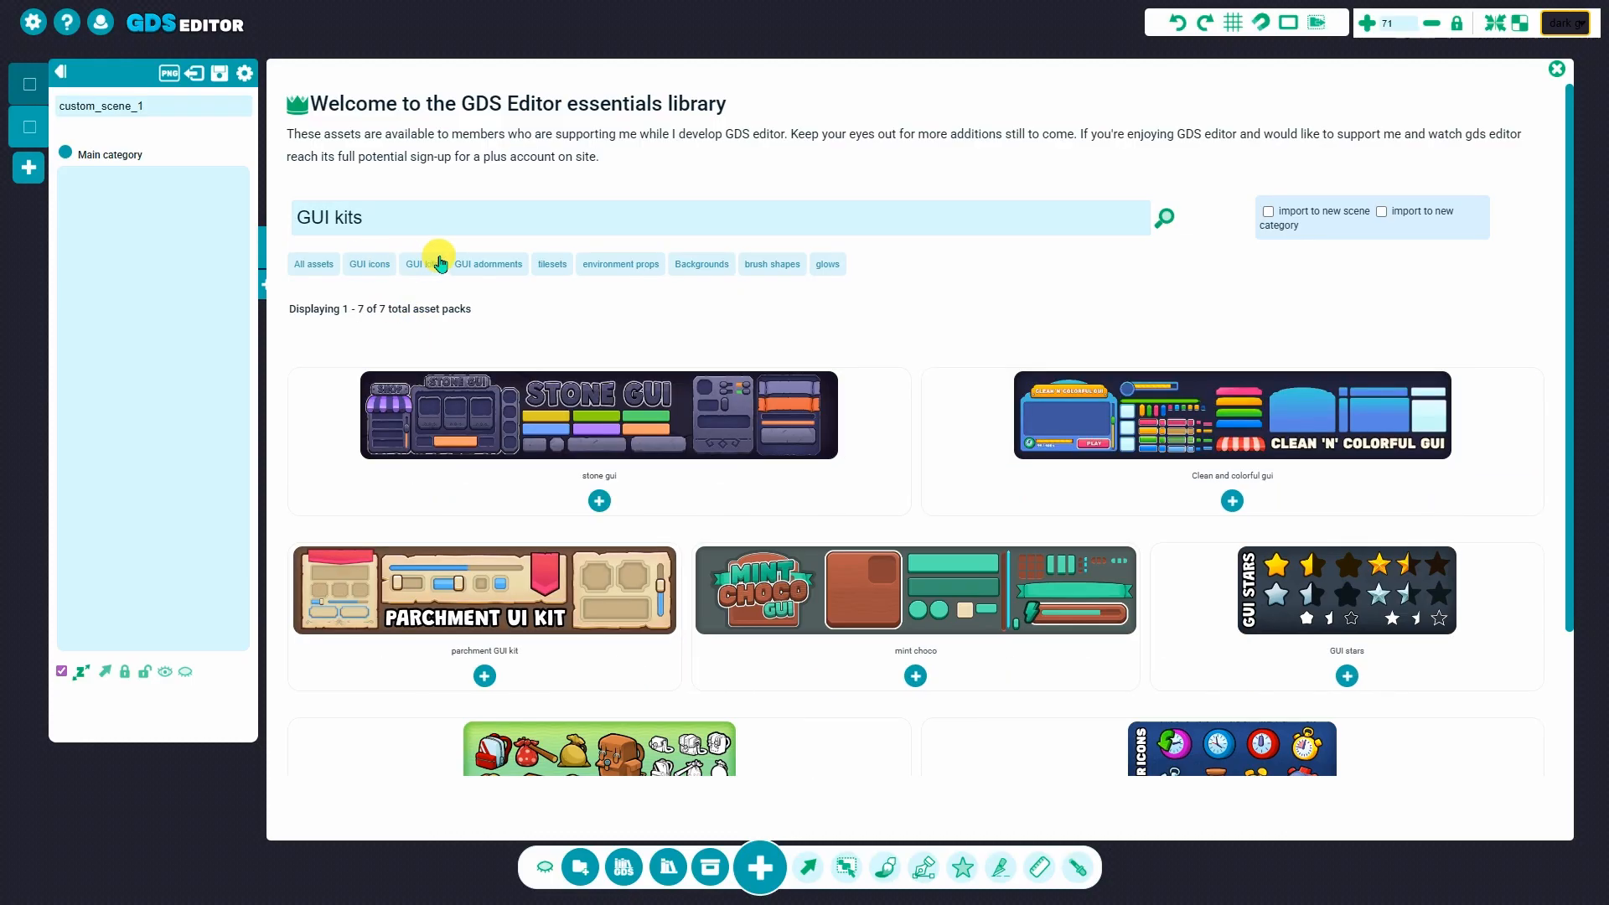
click(558, 269)
click(316, 267)
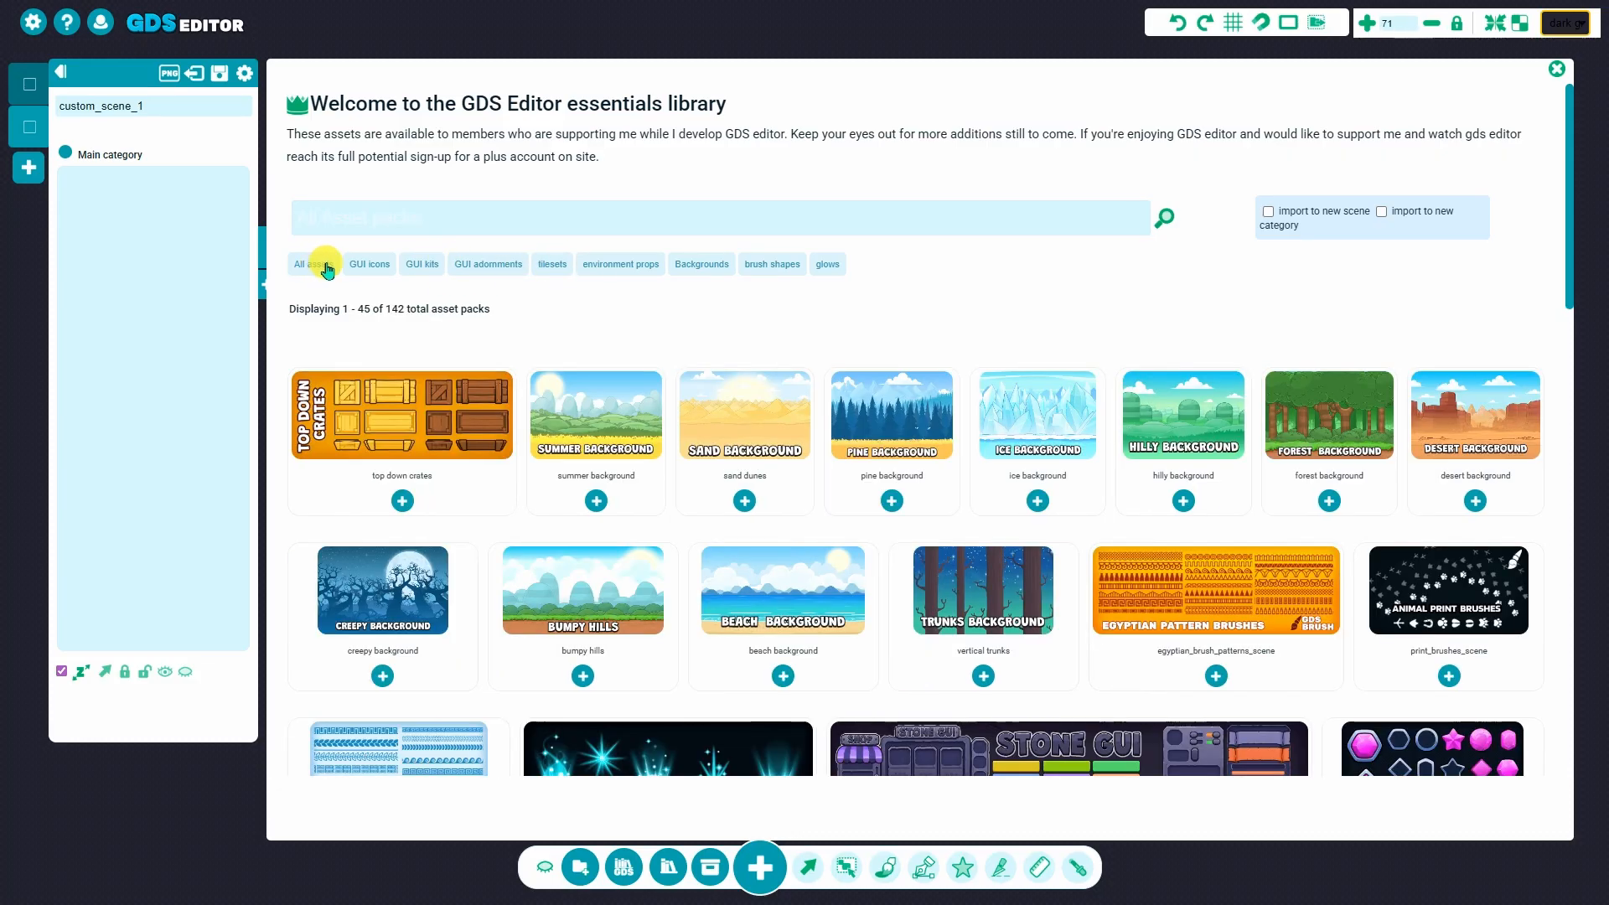
click(826, 266)
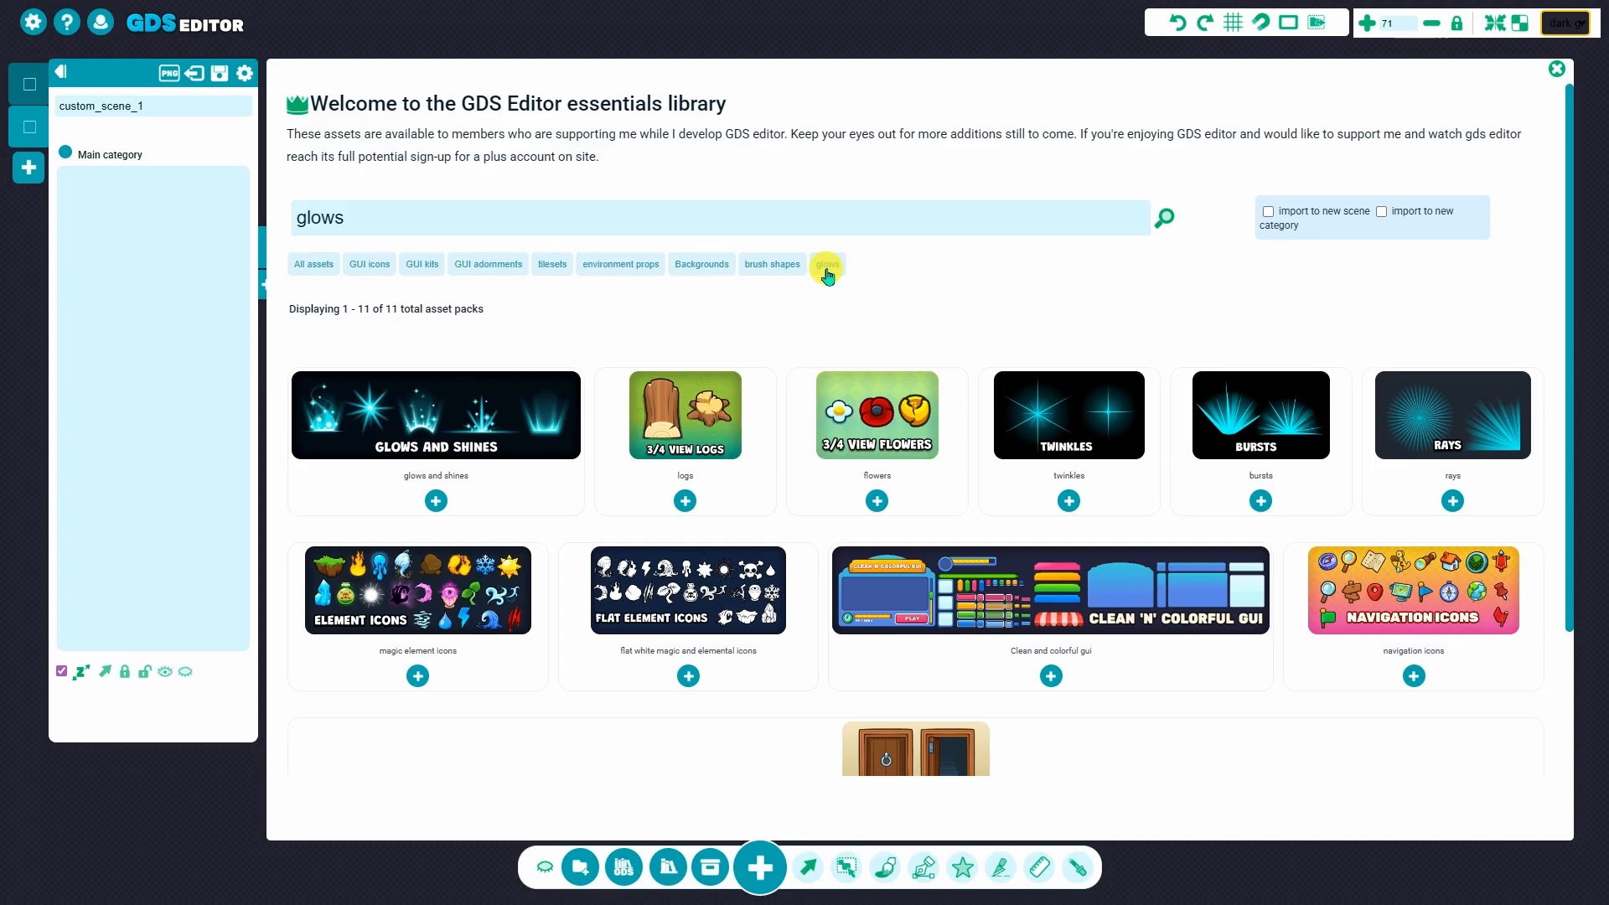
click(309, 274)
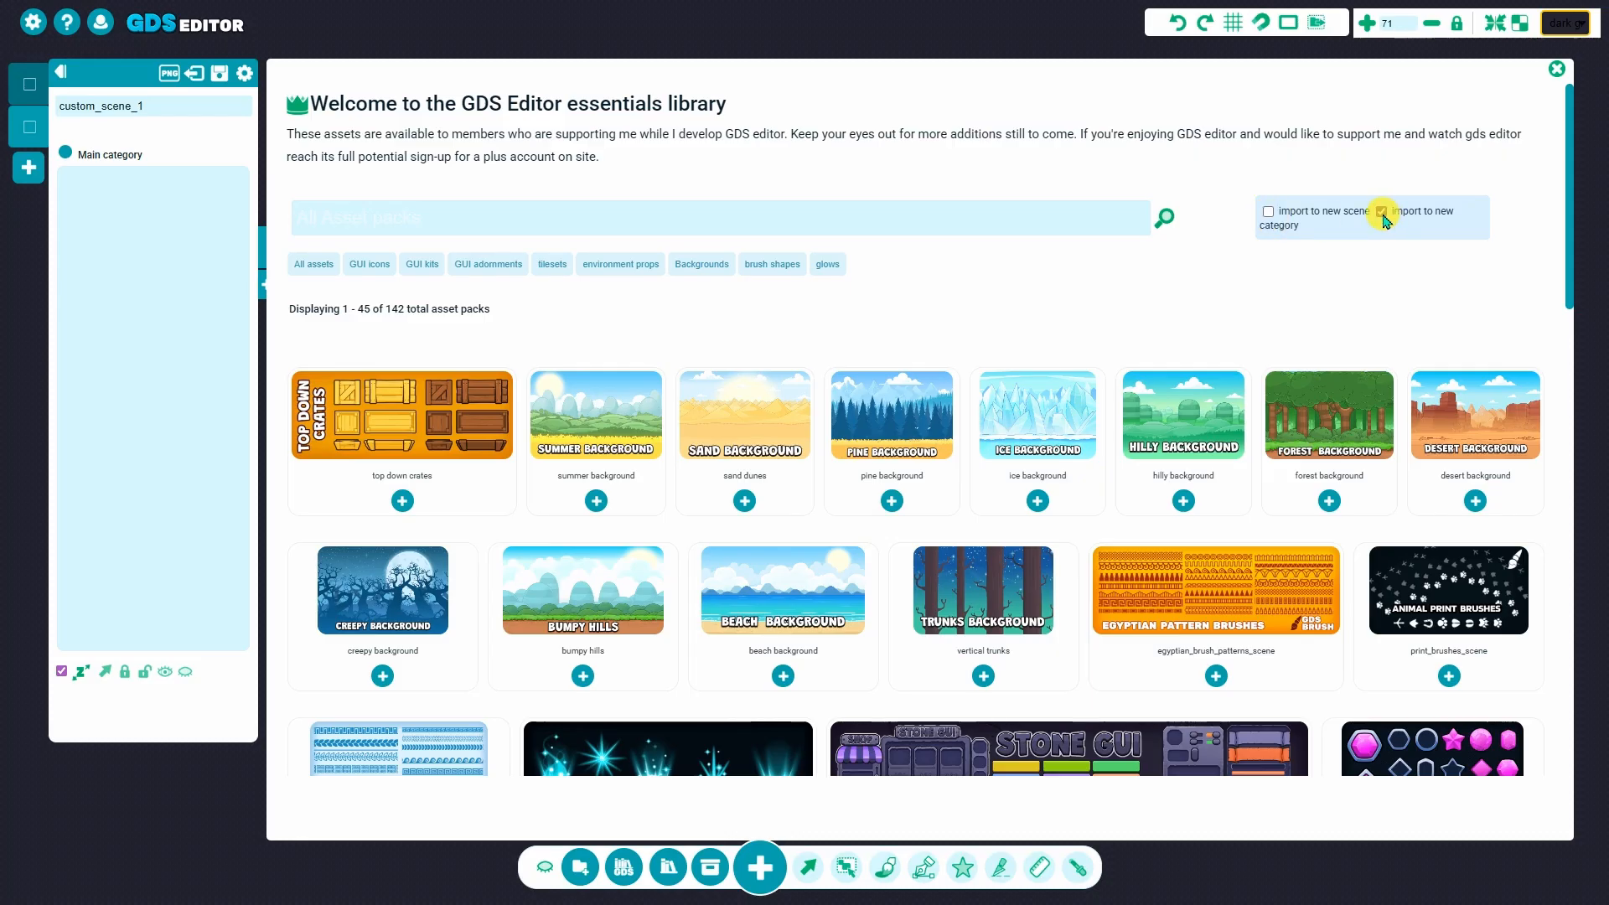
Import the top down crates pack into the existing scene as a new category
click(407, 430)
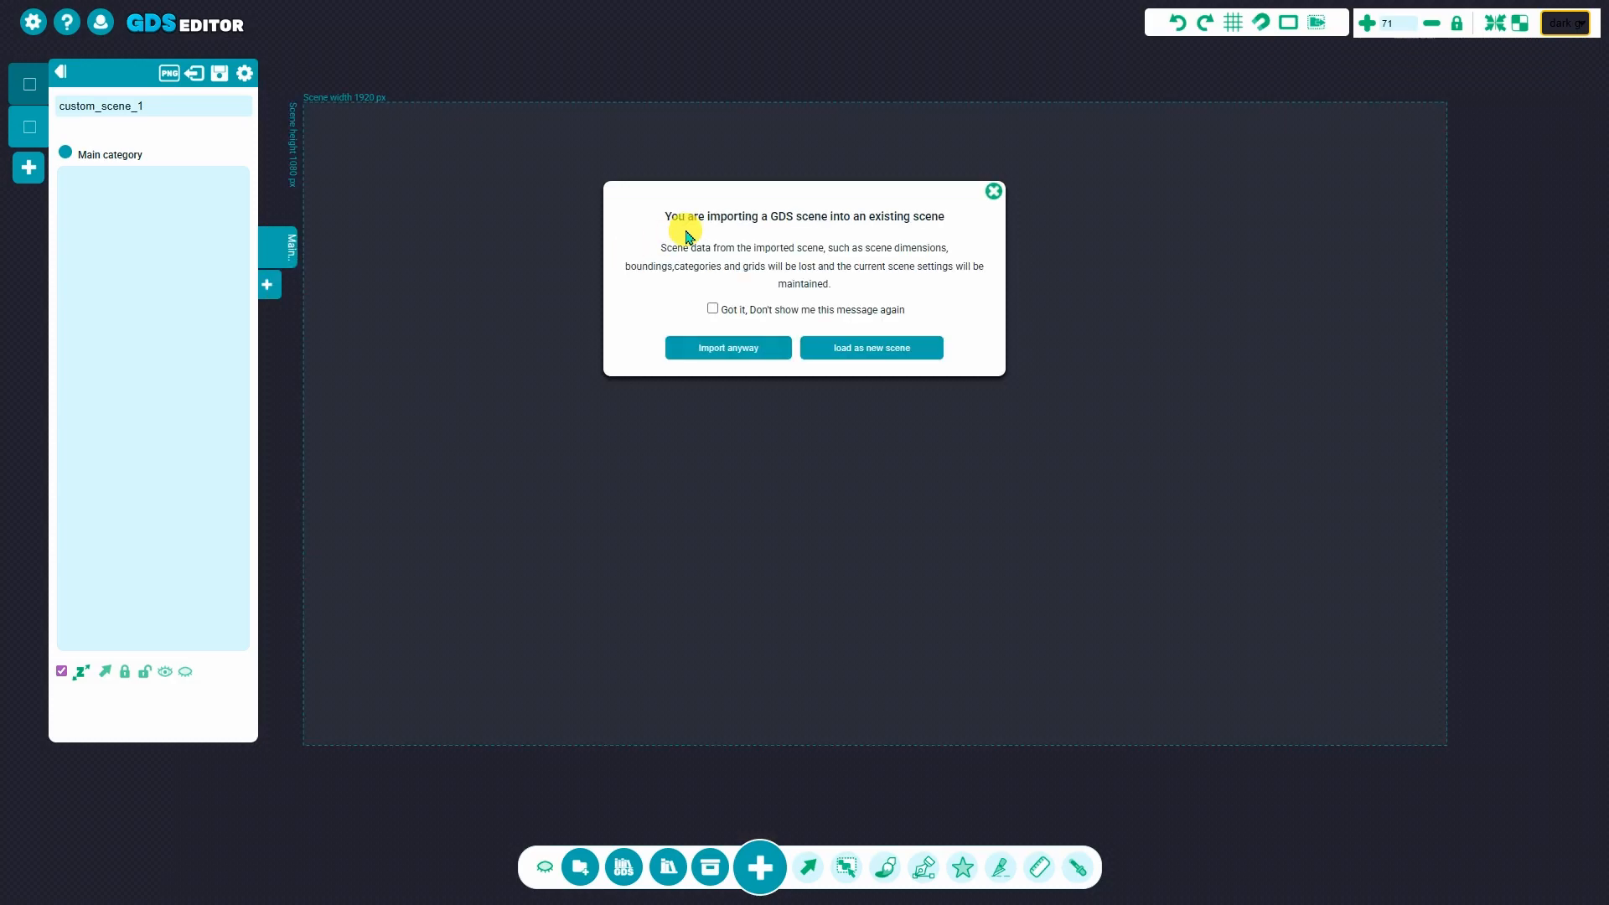
click(728, 348)
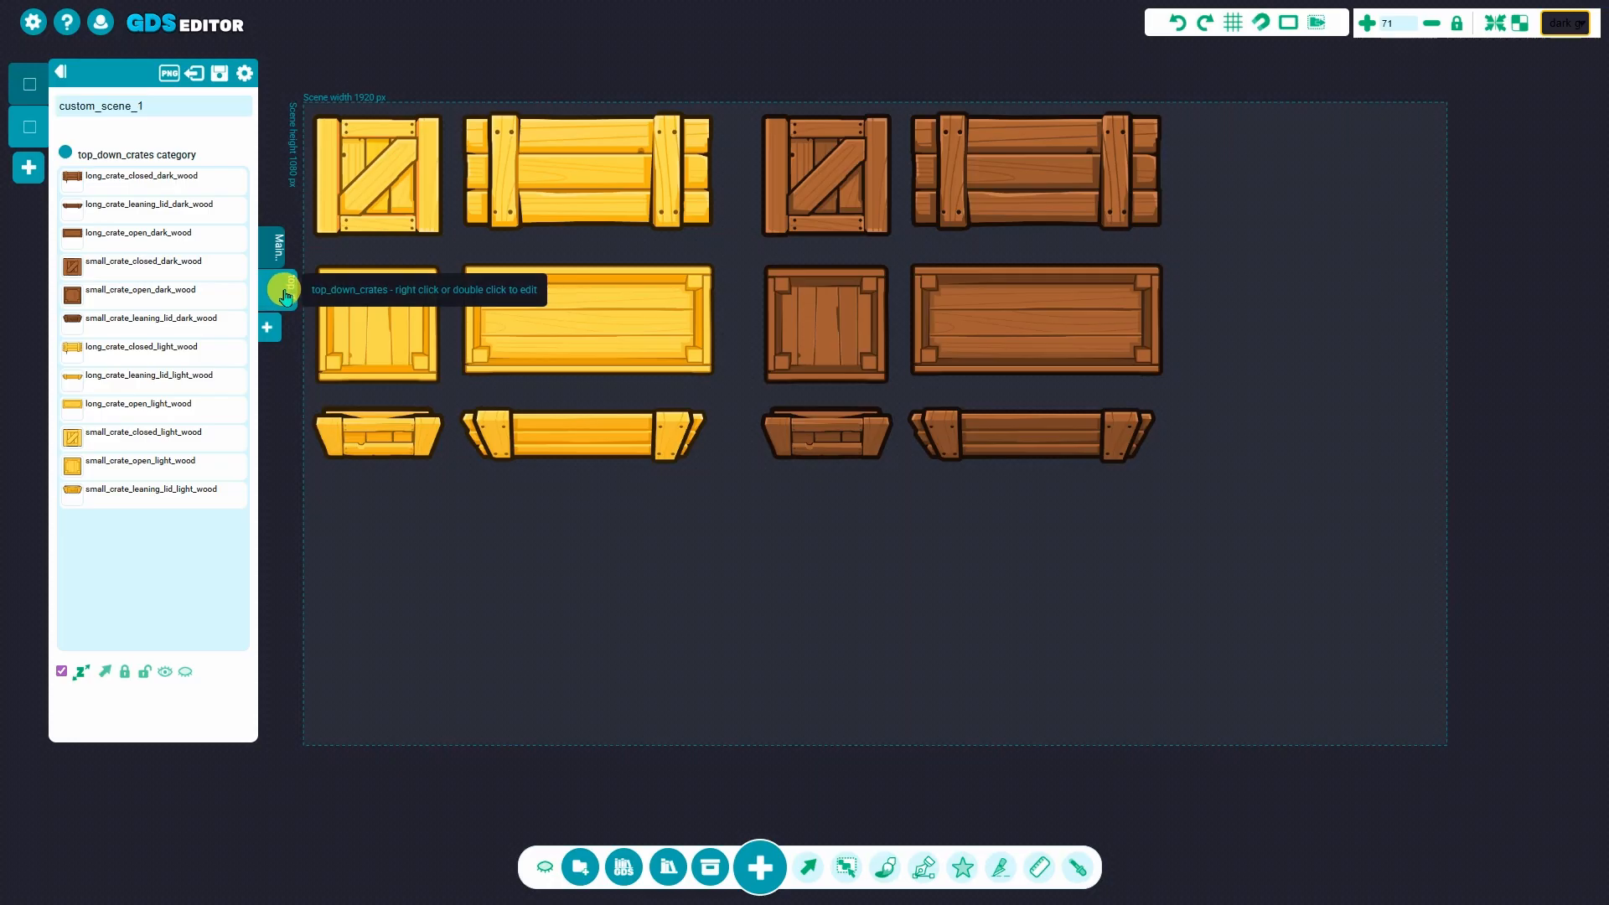
Compare the Main and top_down_crates categories and check individual crates by selecting them from the component list
click(266, 247)
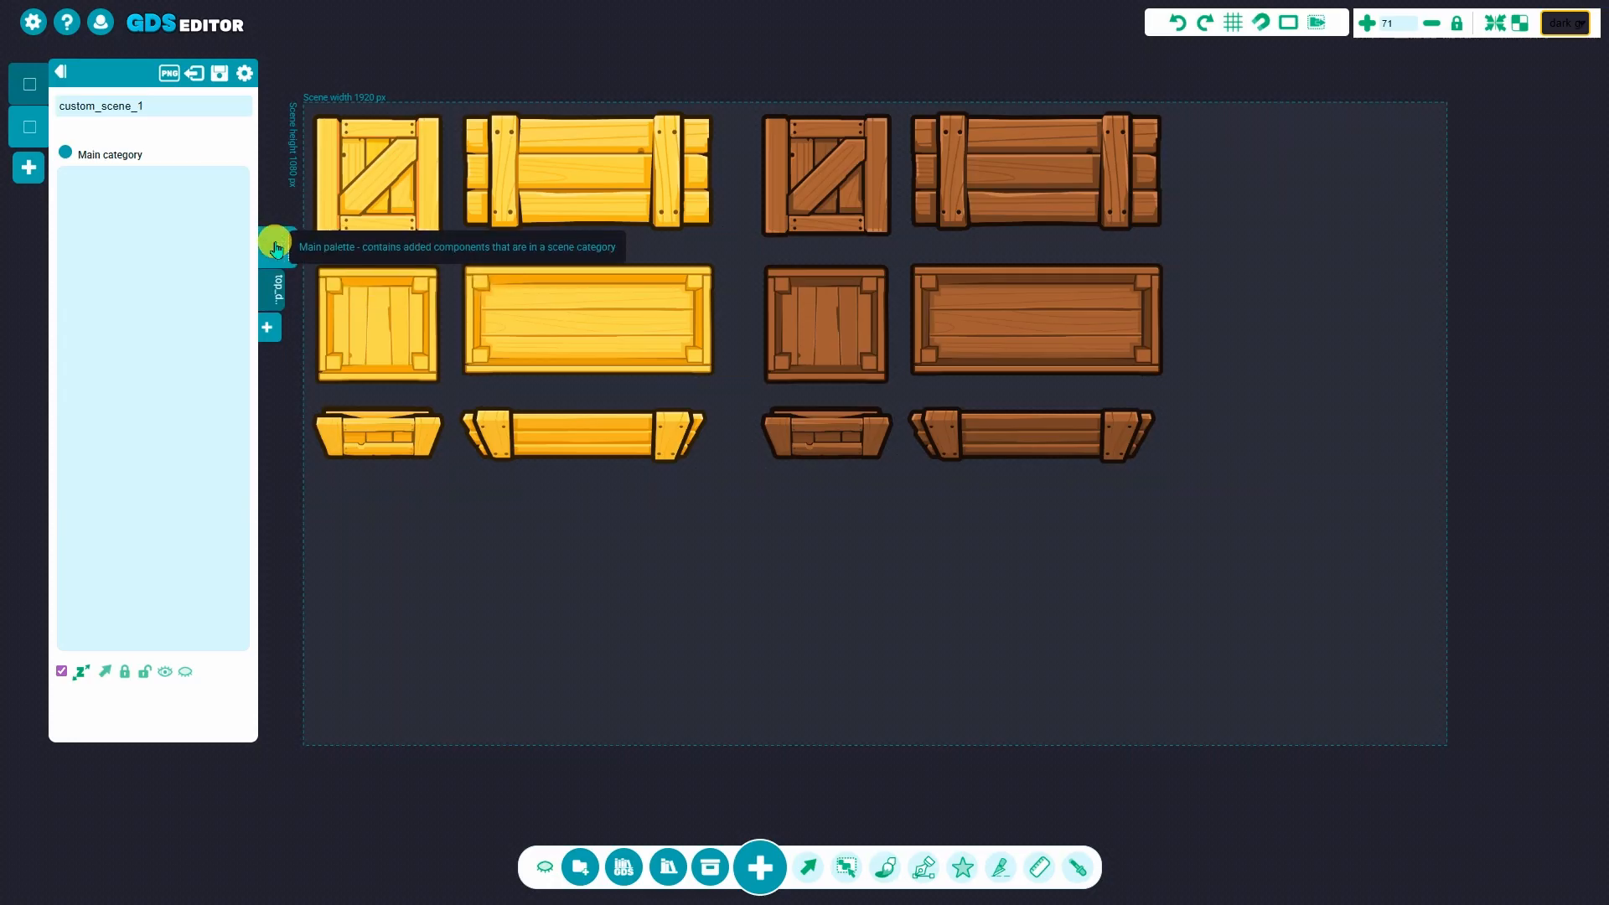
click(279, 290)
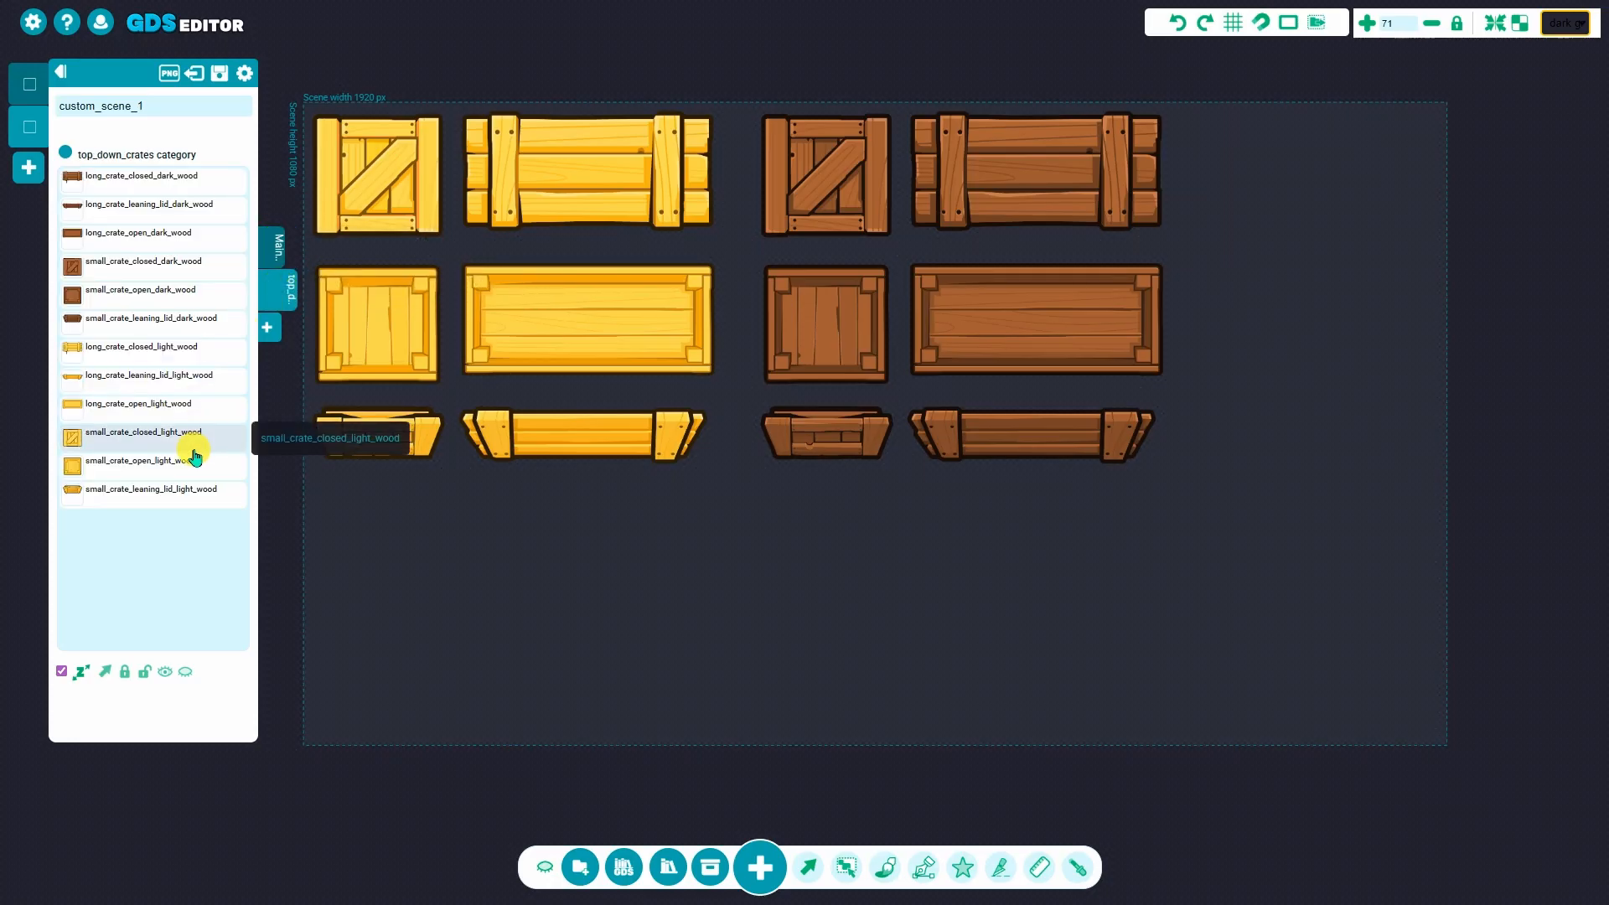
click(224, 433)
click(181, 391)
click(163, 290)
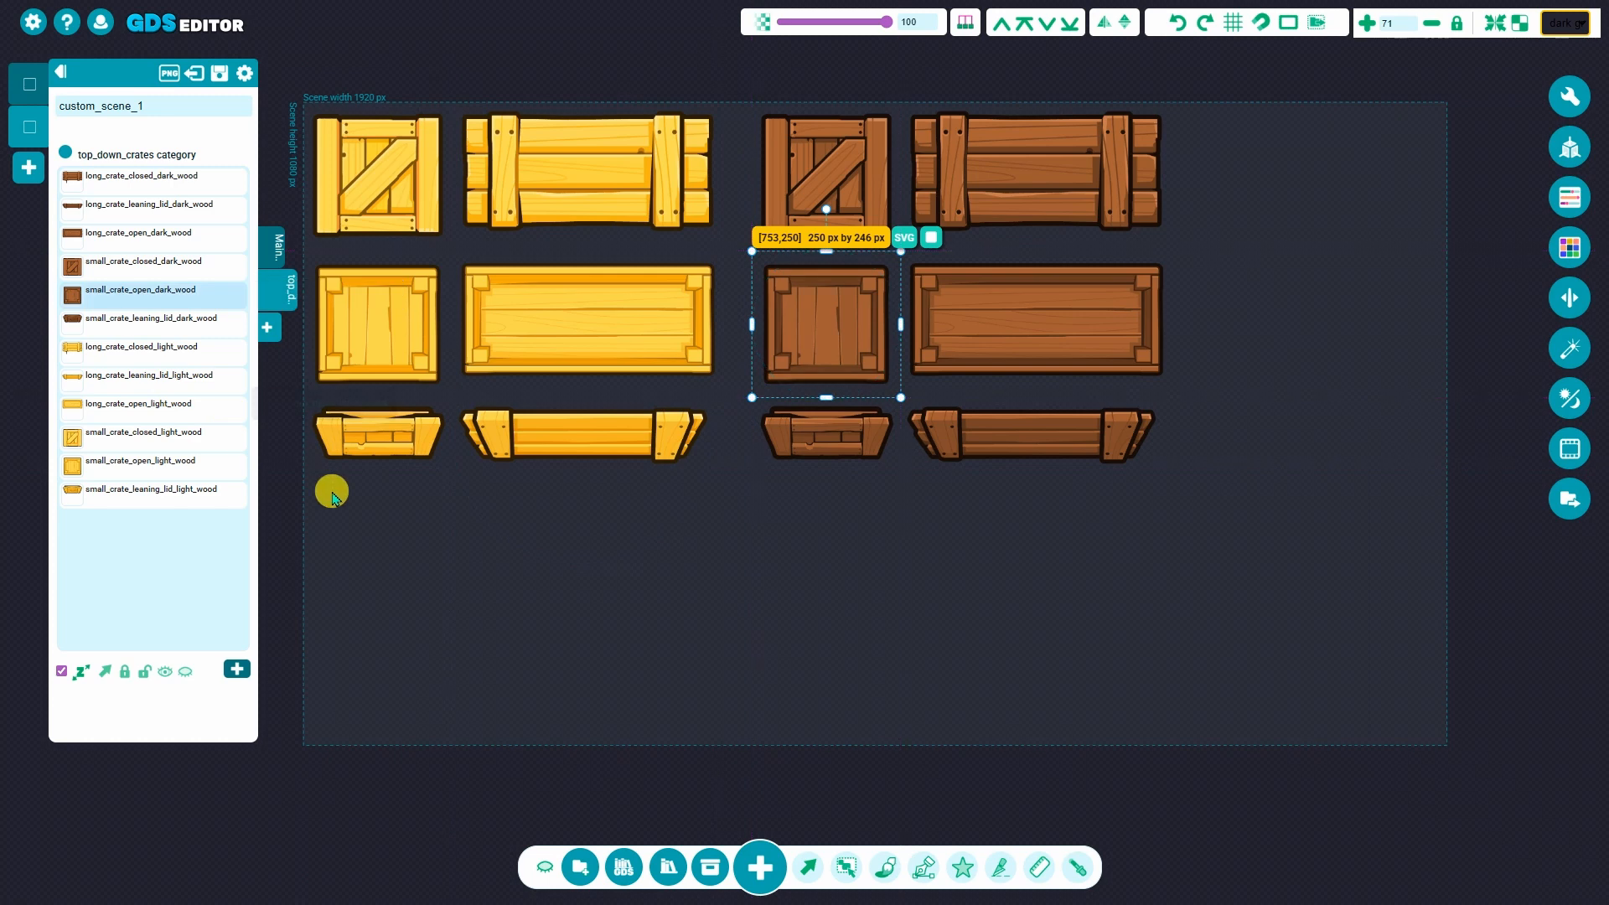
click(343, 468)
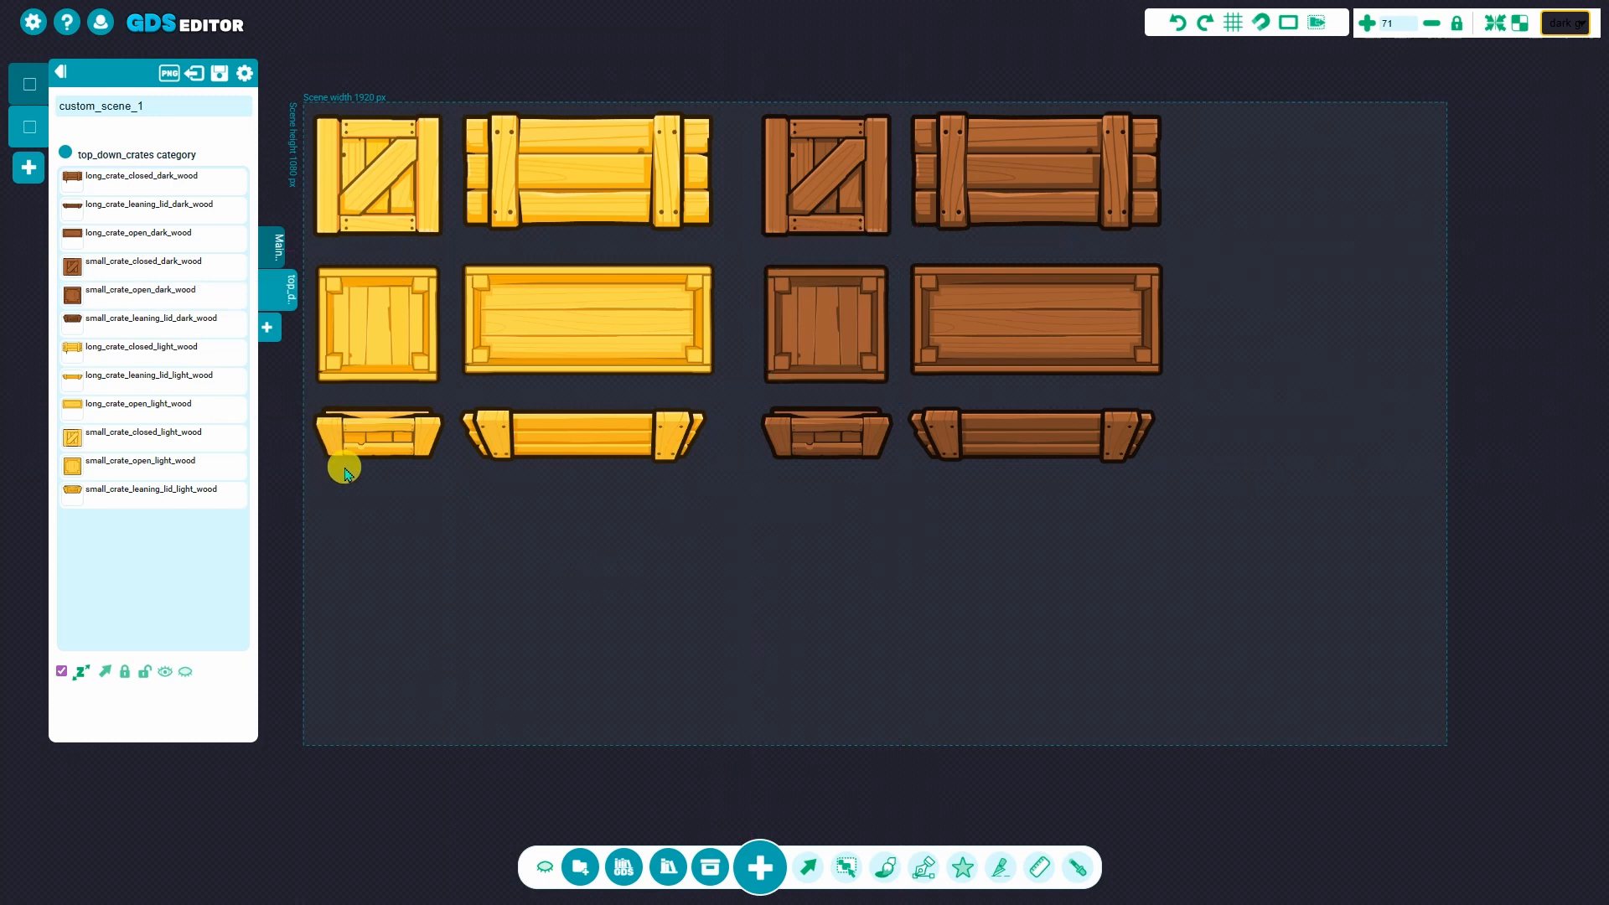
Import the badges pack from the essentials library into the existing scene as its own category
click(668, 870)
scroll(826, 503, down, 5)
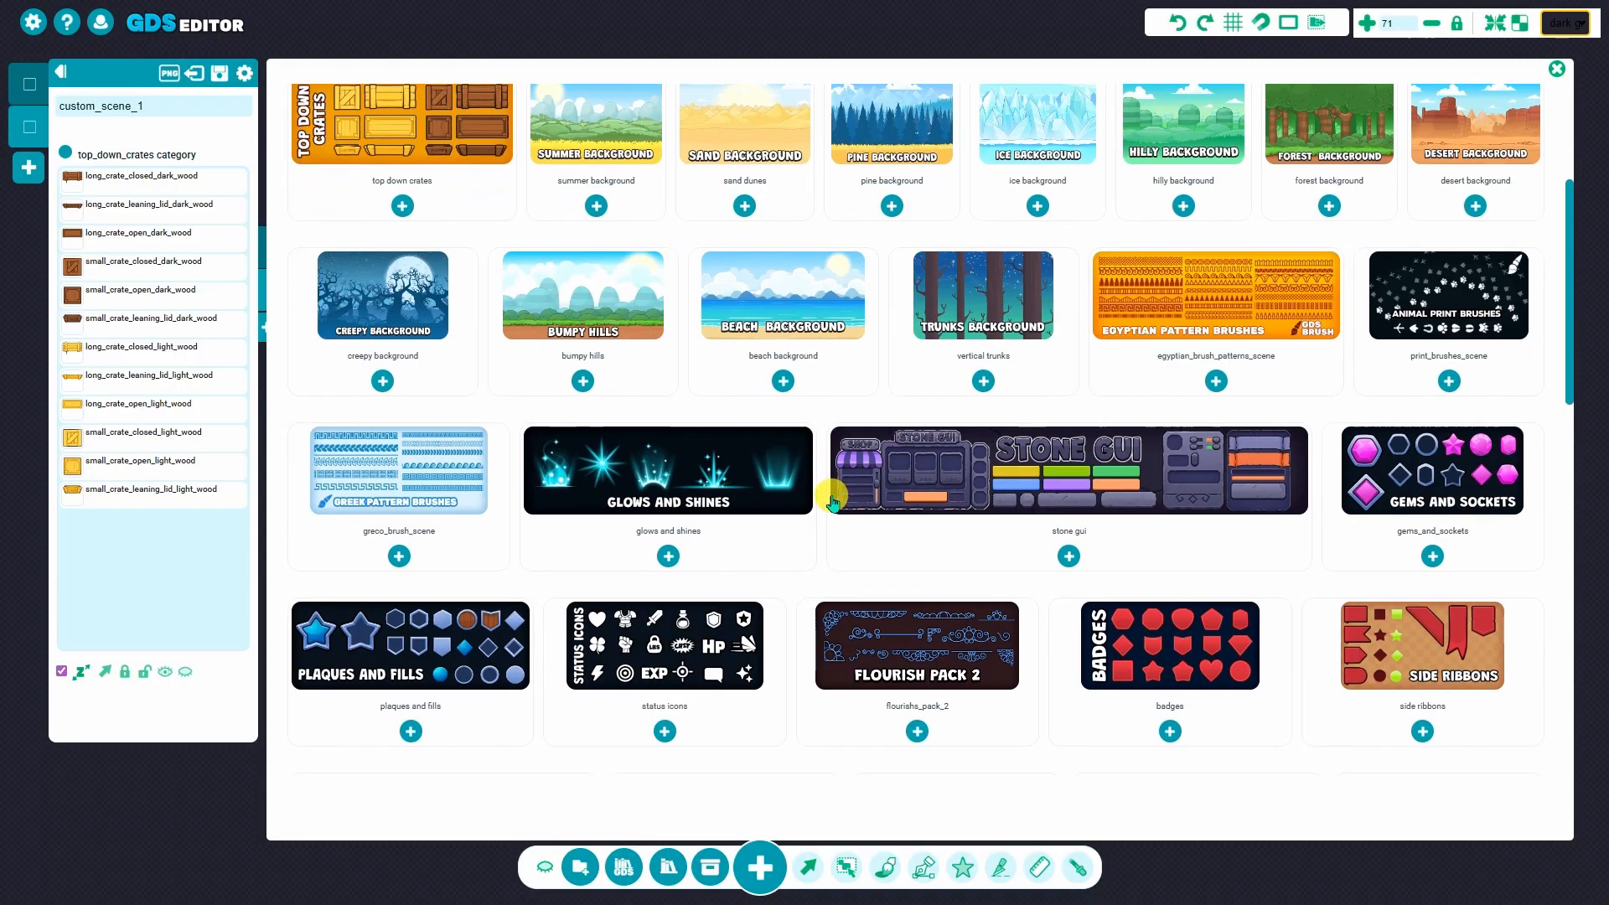
click(1171, 730)
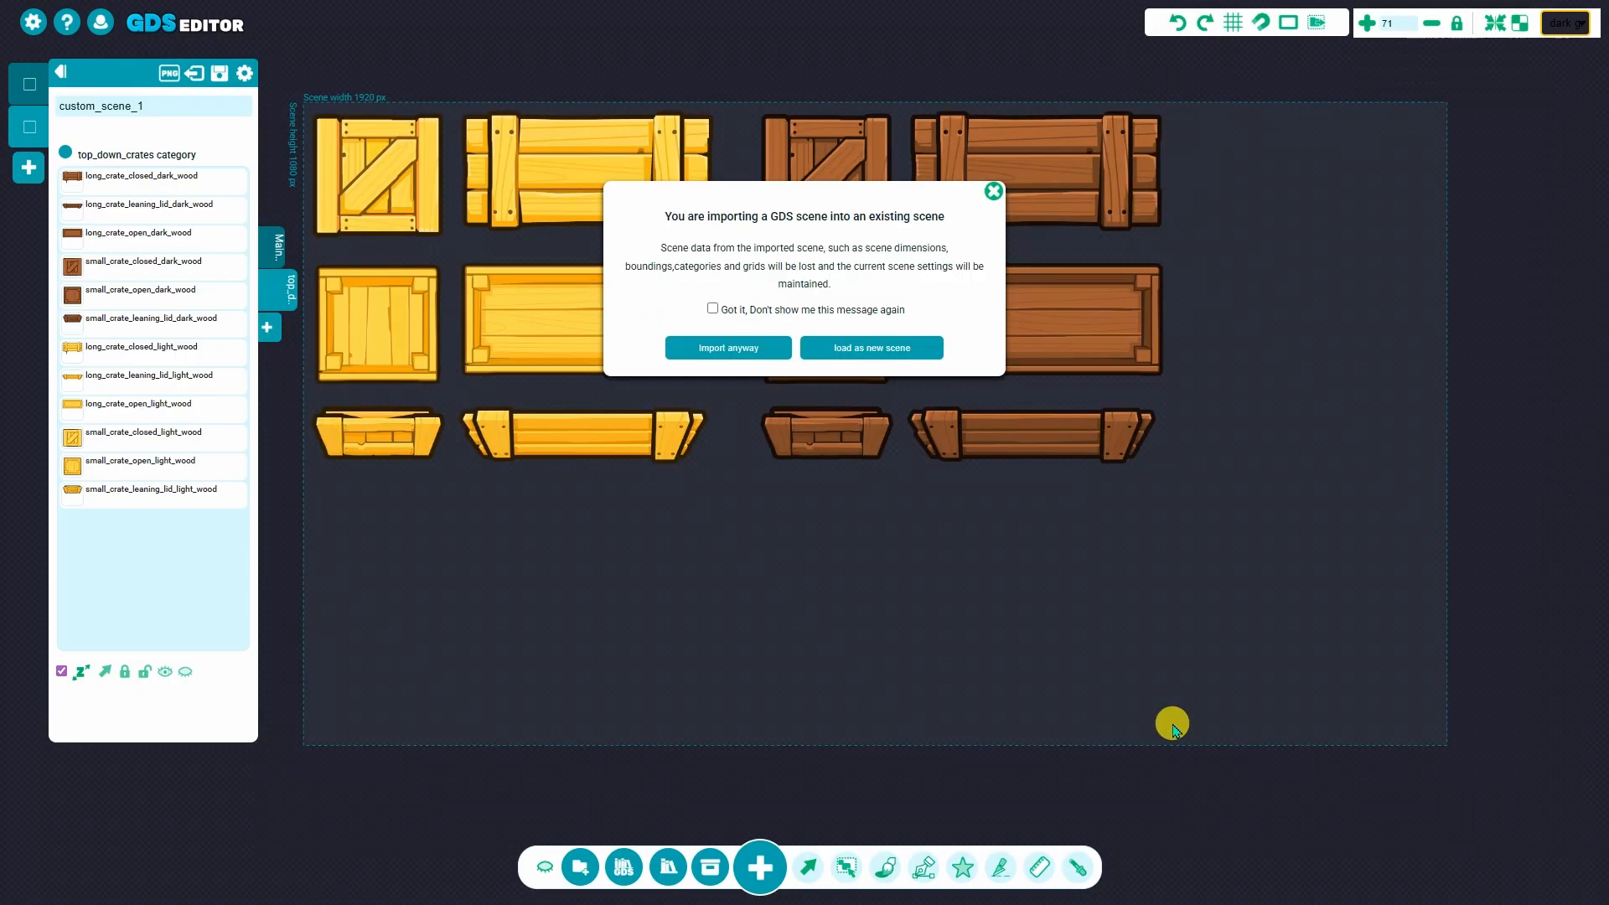
click(752, 361)
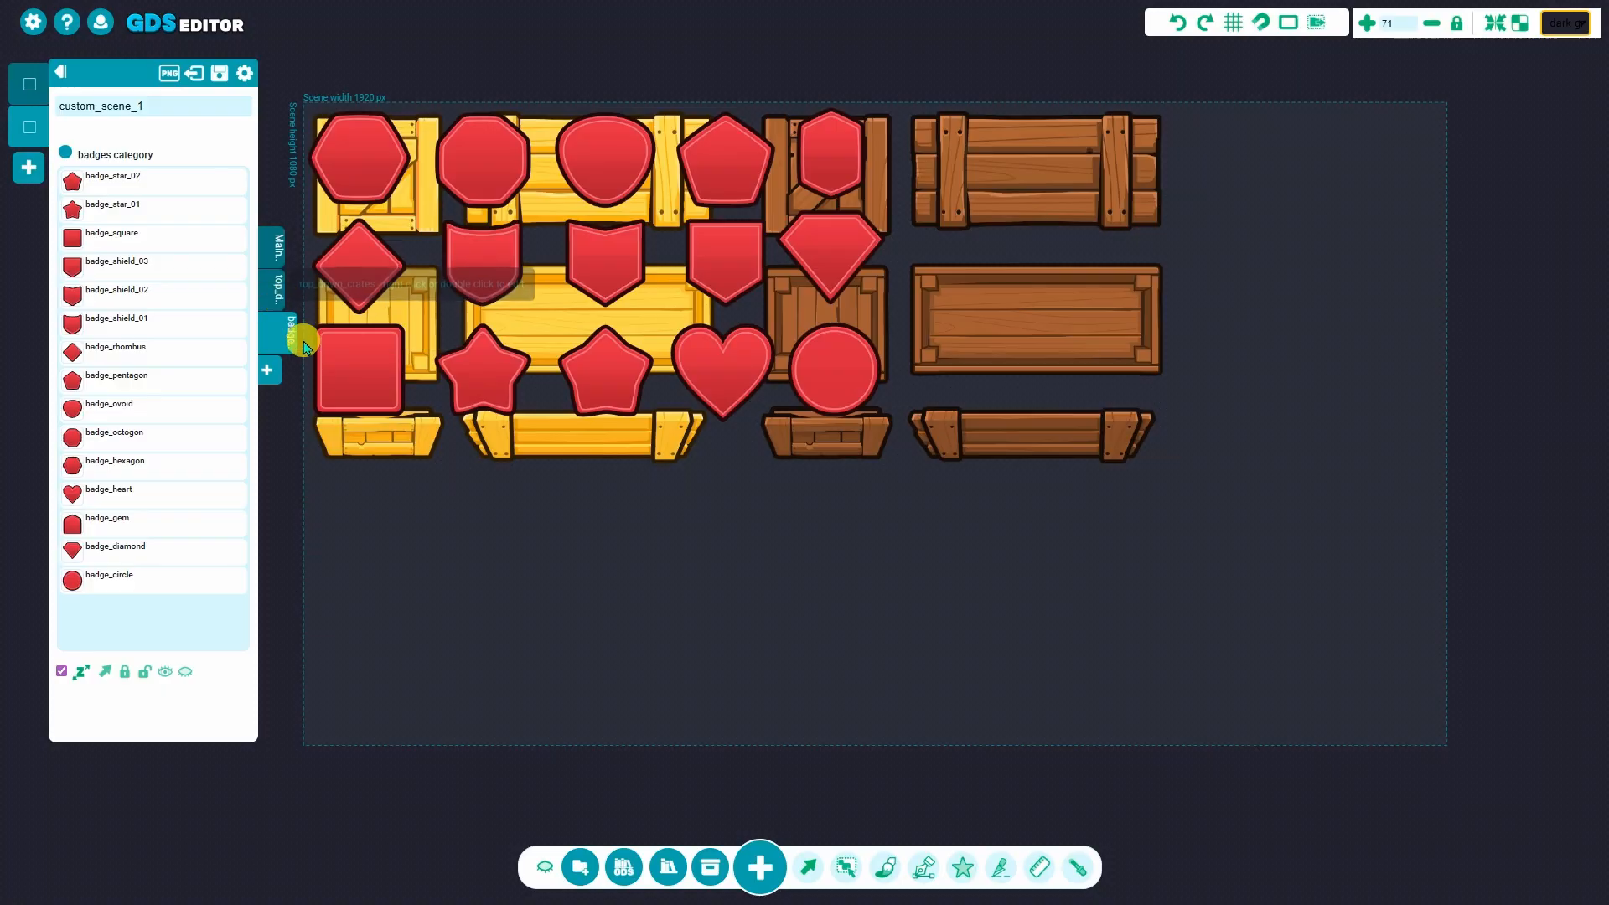
Select every component in the badges category and move the badges below the crates, to about -15, 643
click(277, 289)
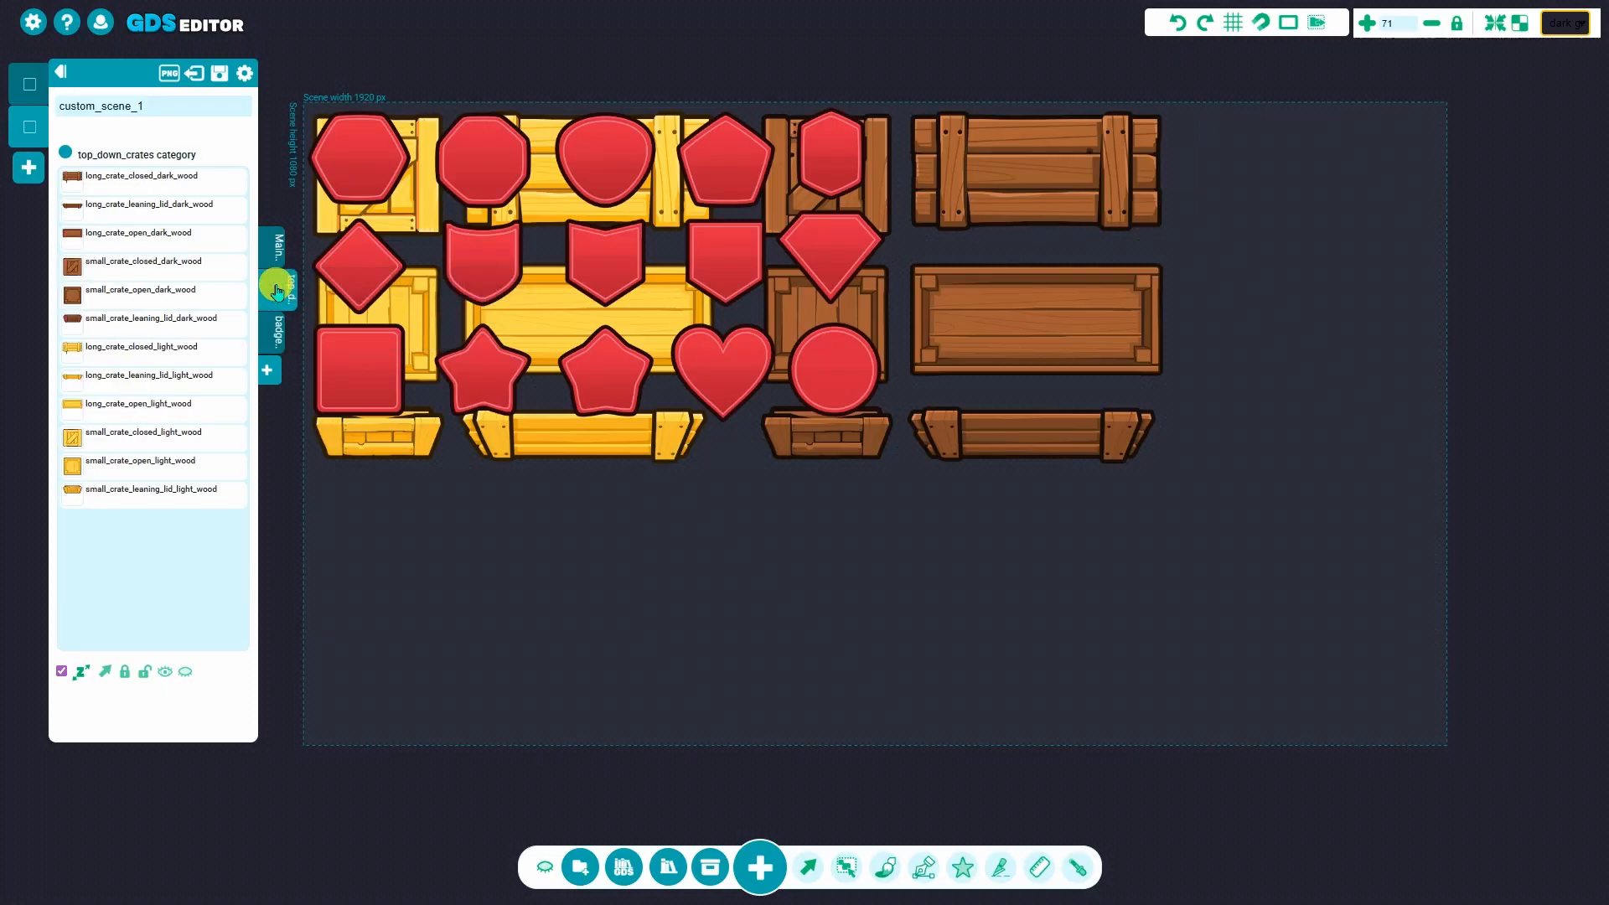
click(278, 323)
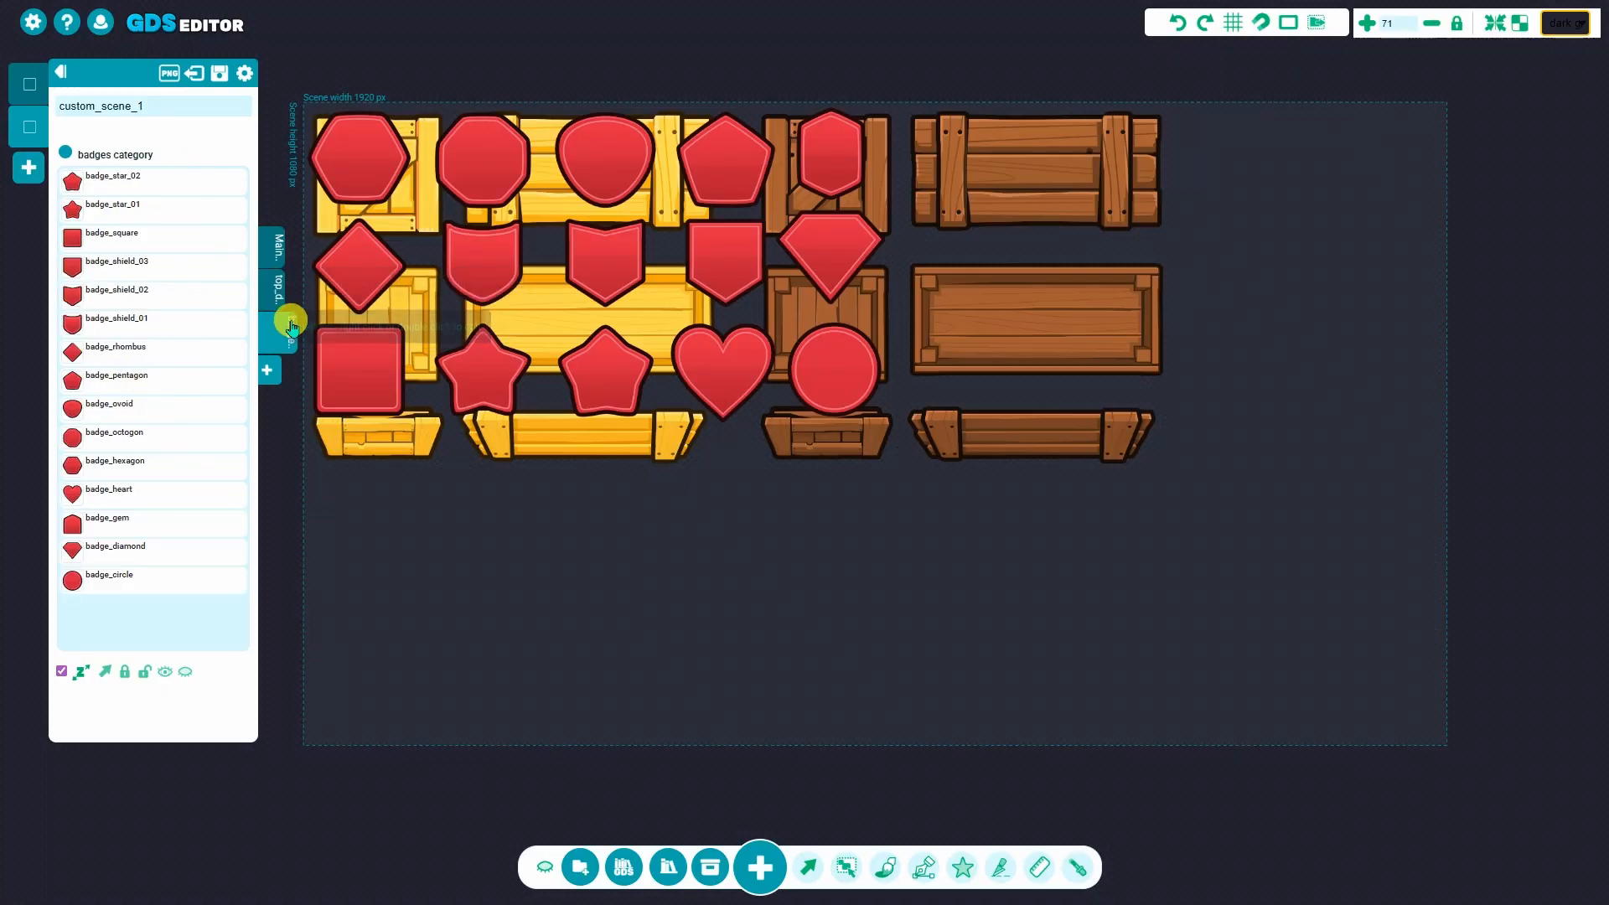
click(104, 673)
drag(352, 367, 511, 743)
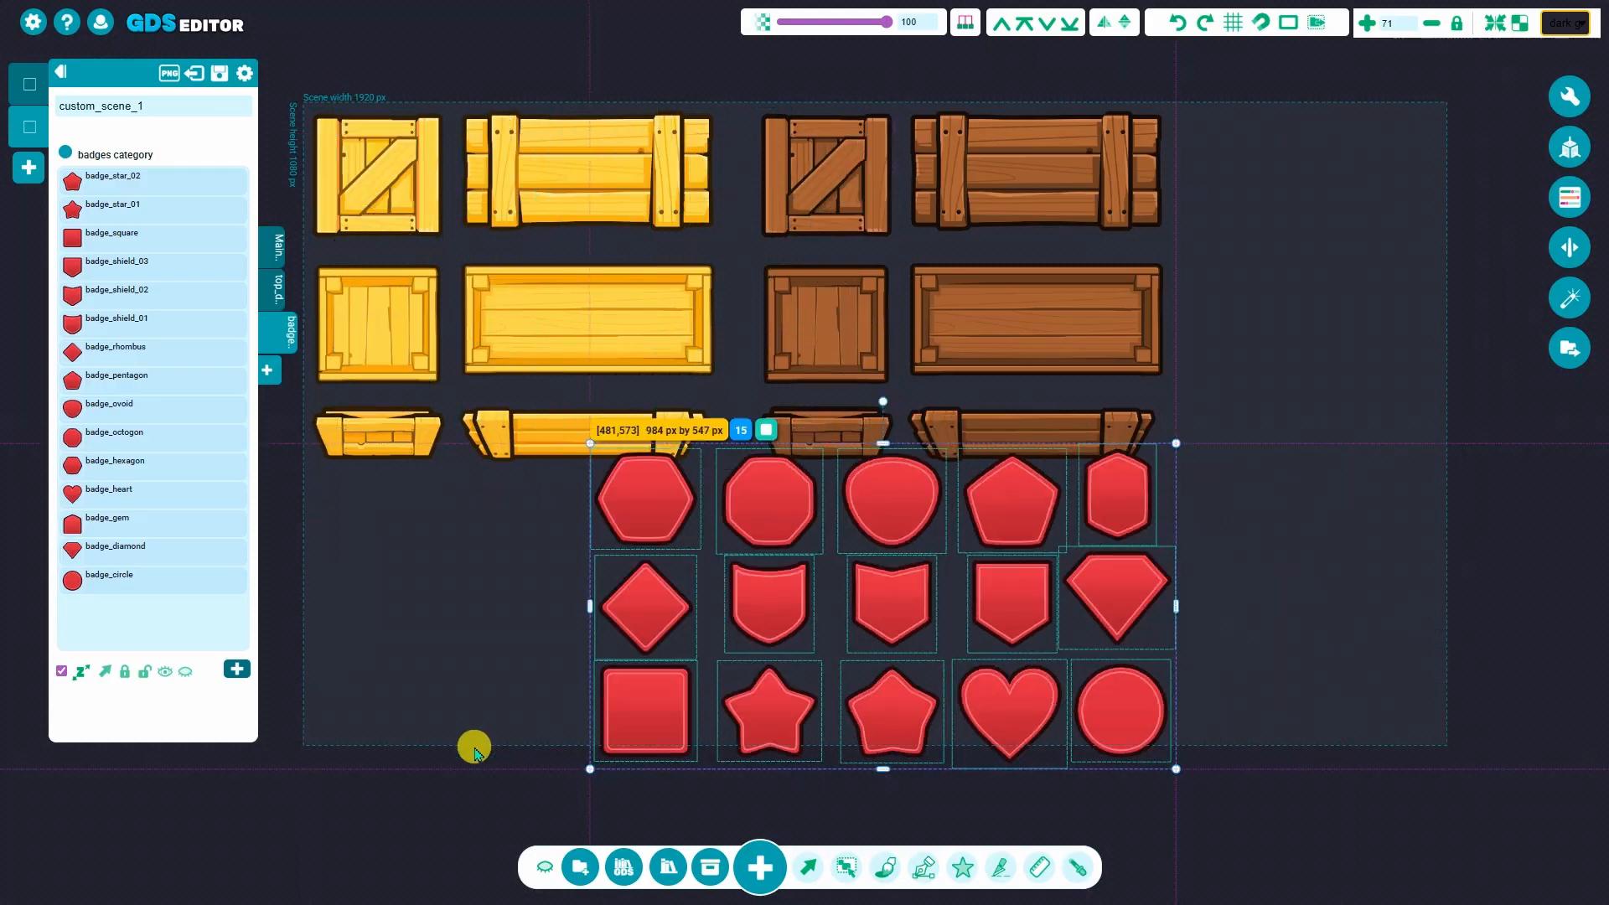
drag(809, 704, 344, 747)
Add all top_down_crates components to the badge selection and move everything together up to about 53, -73
click(277, 283)
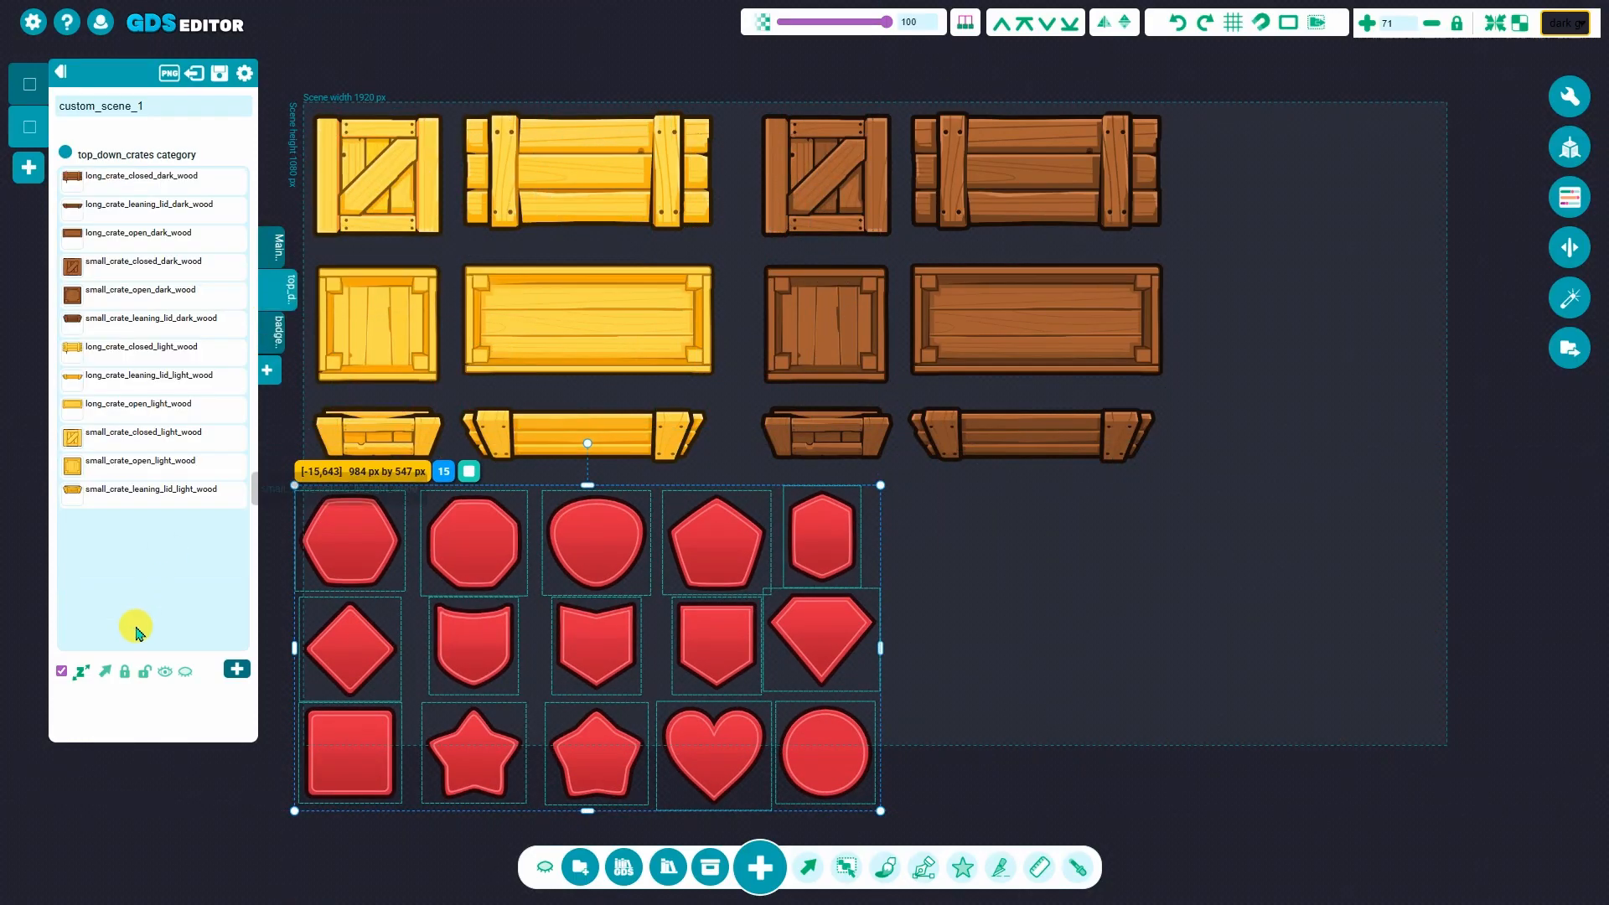
click(105, 673)
drag(593, 323, 628, 273)
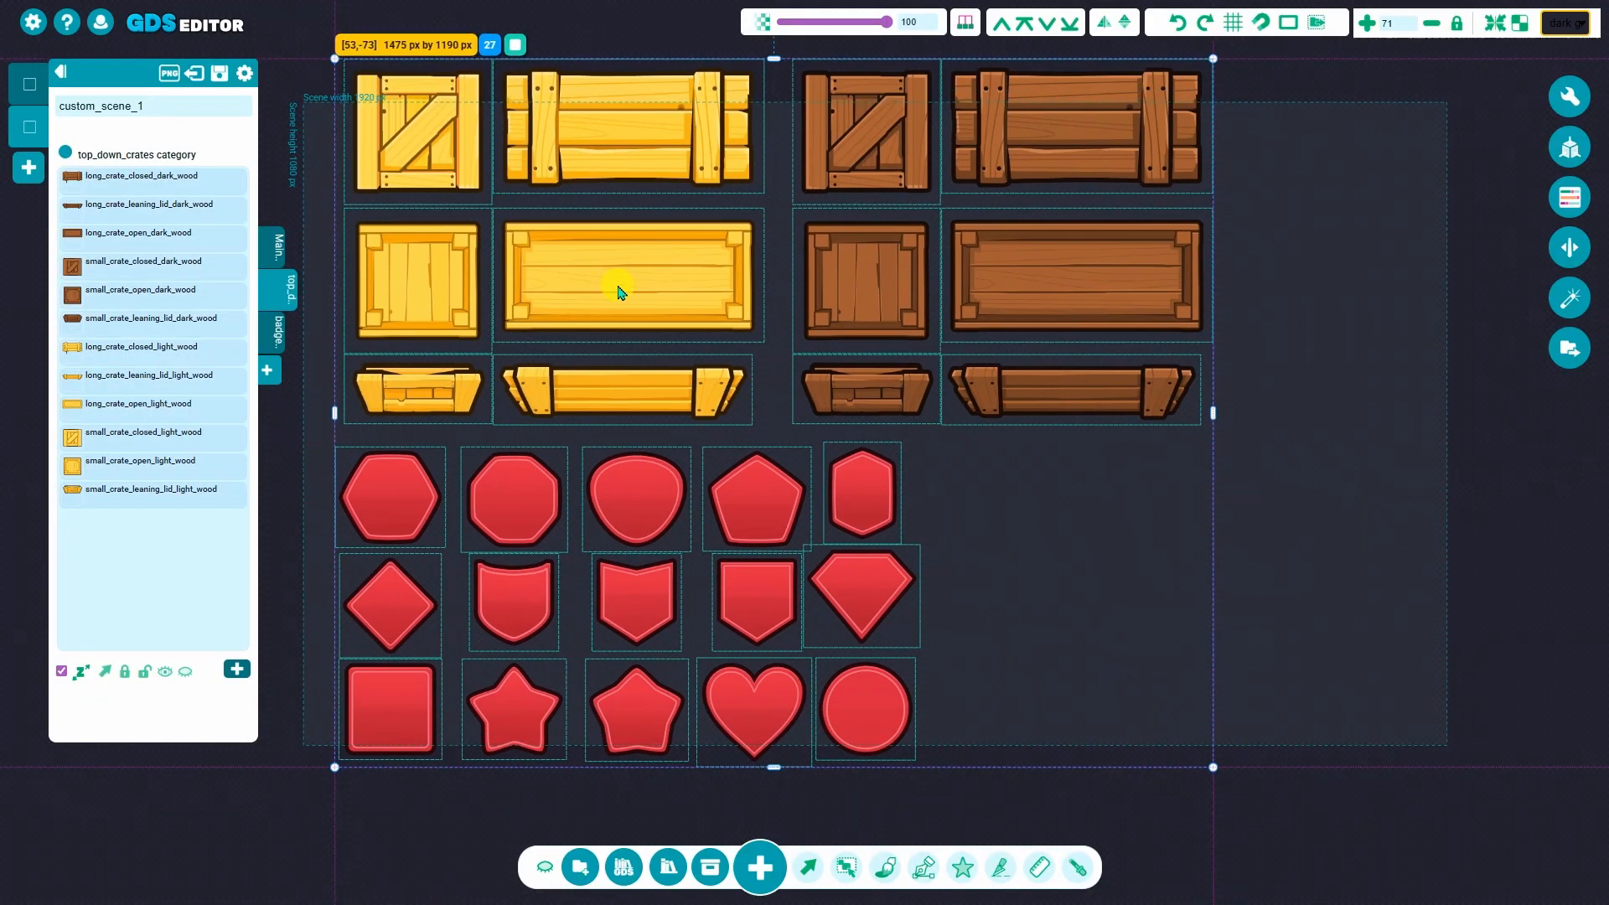
click(1007, 590)
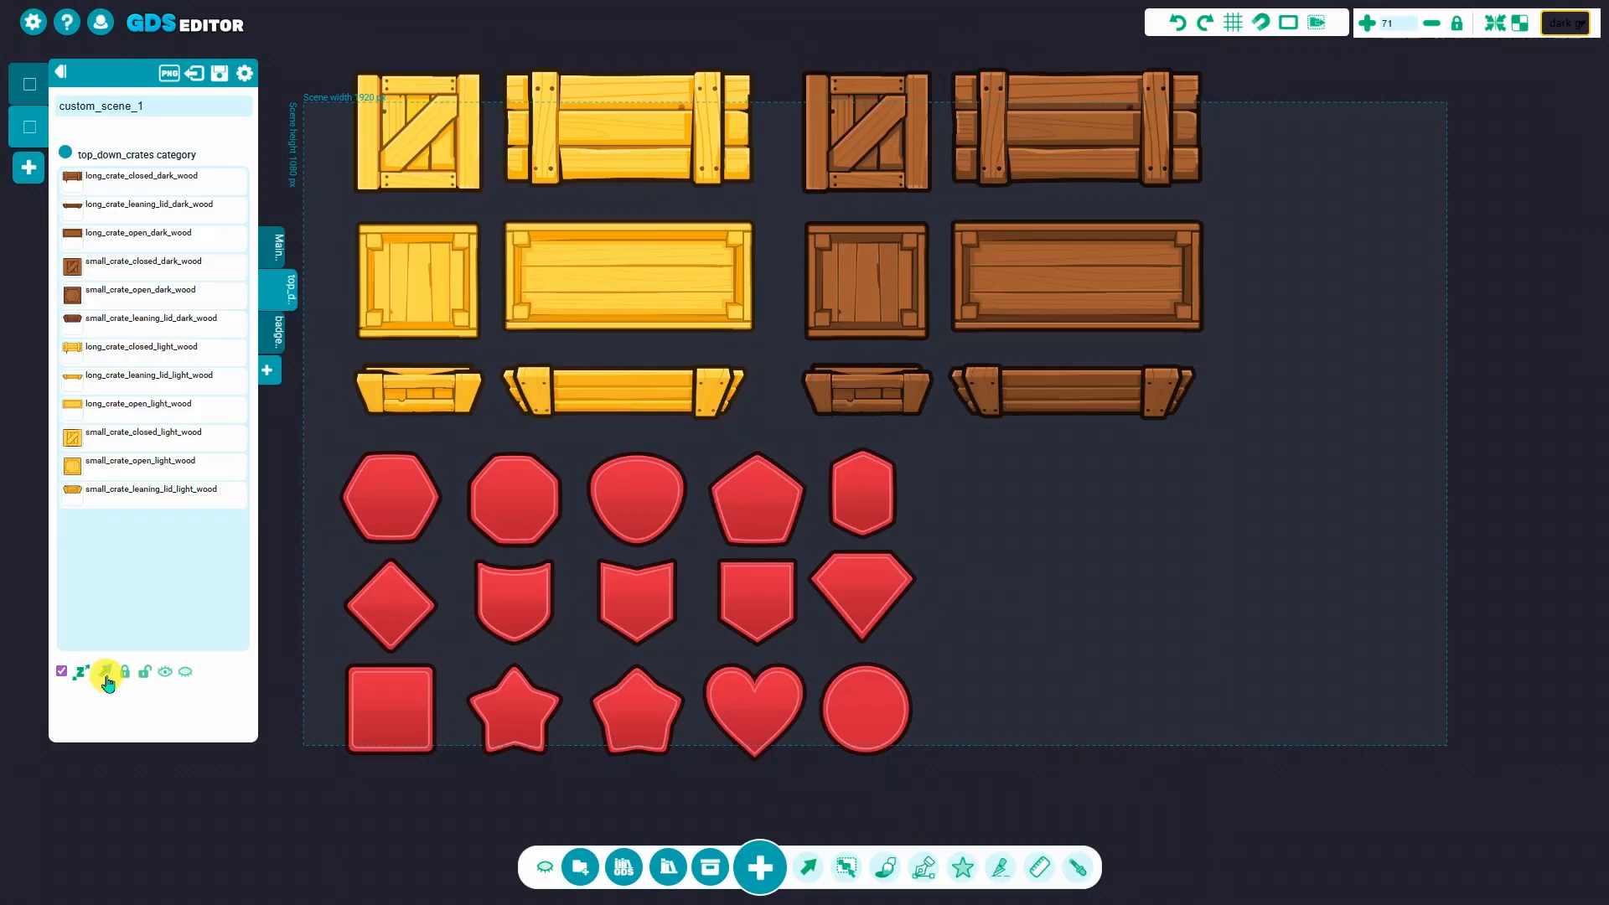
Move all crates as a group slightly down and left, and shift the badges category slightly left to about 33, 577
click(106, 673)
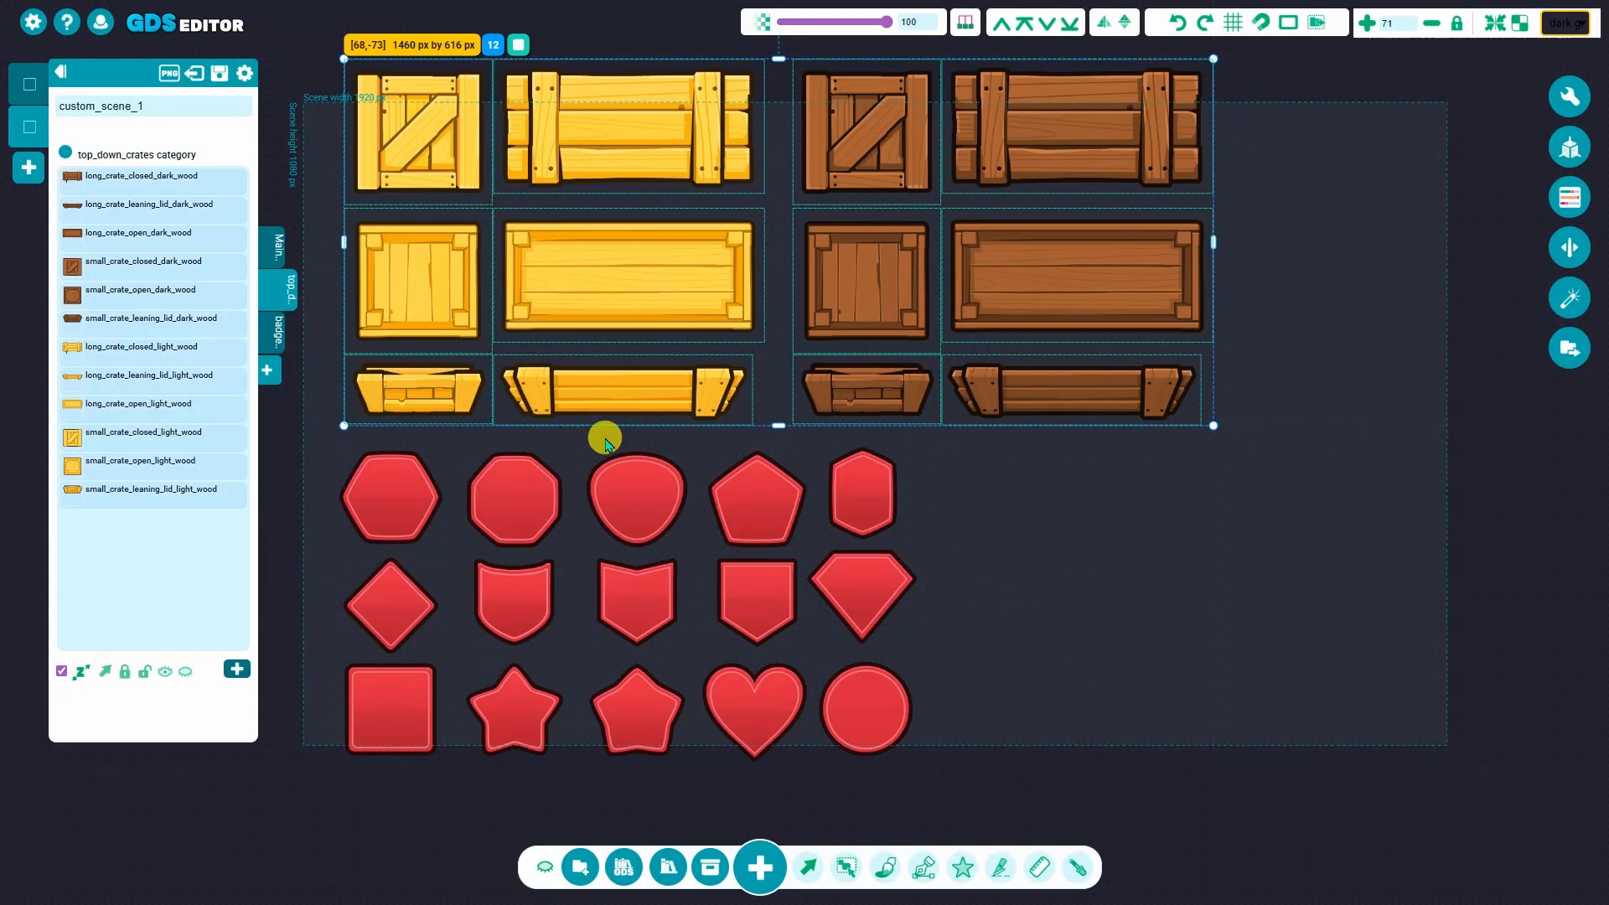
drag(695, 284, 682, 309)
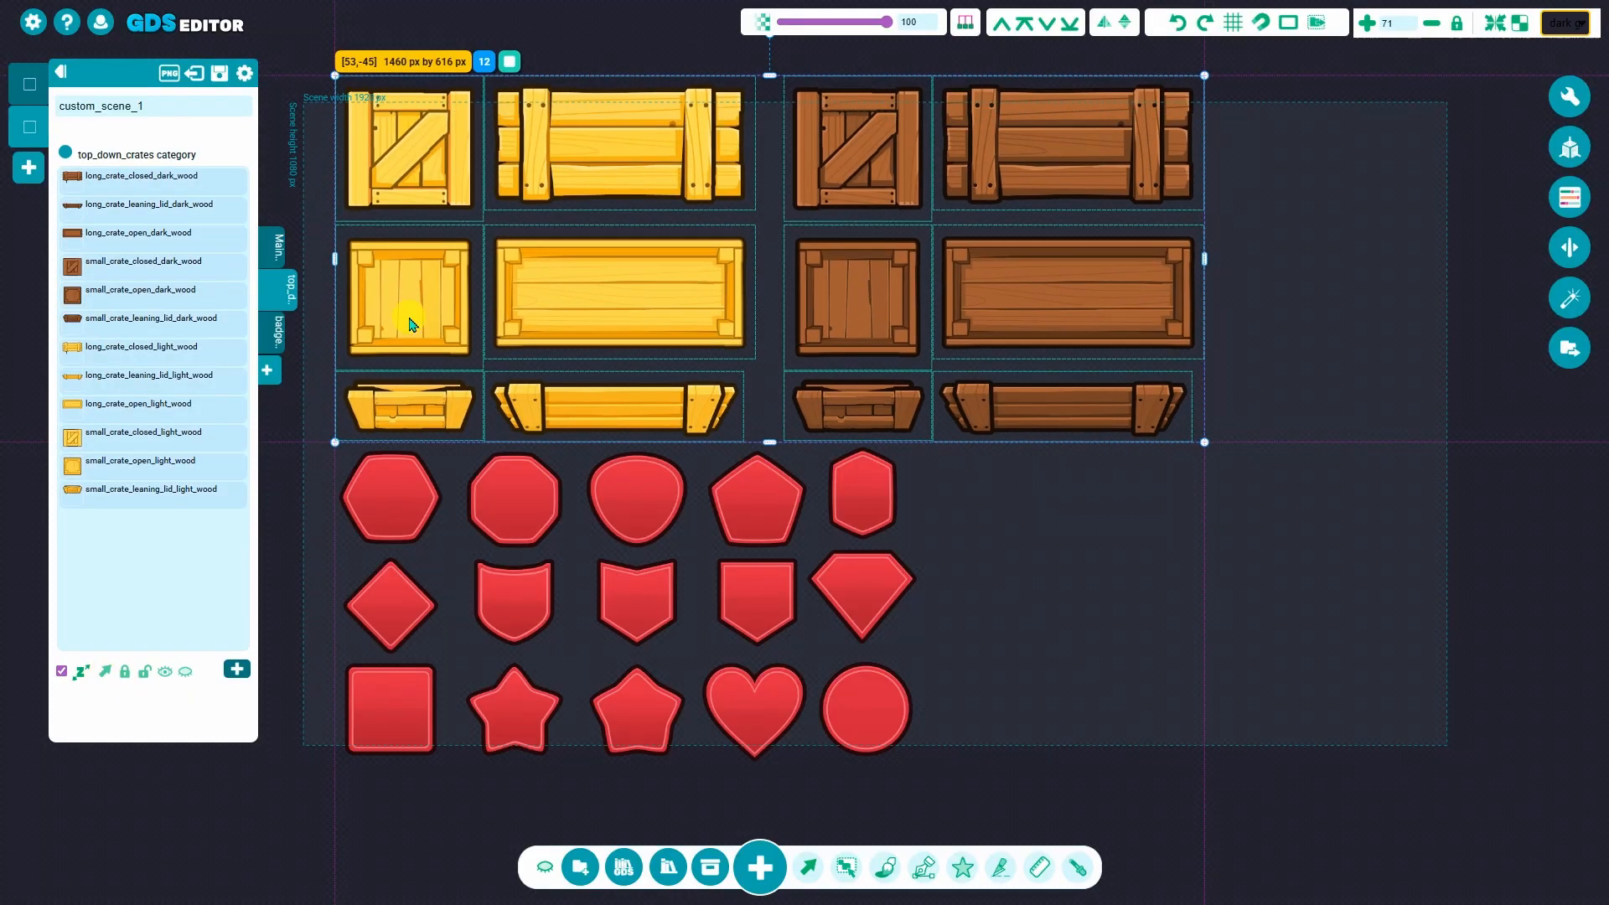
click(279, 332)
click(105, 677)
mouse_move(520, 502)
mouse_down()
mouse_move(525, 514)
mouse_move(508, 508)
mouse_up()
click(1123, 584)
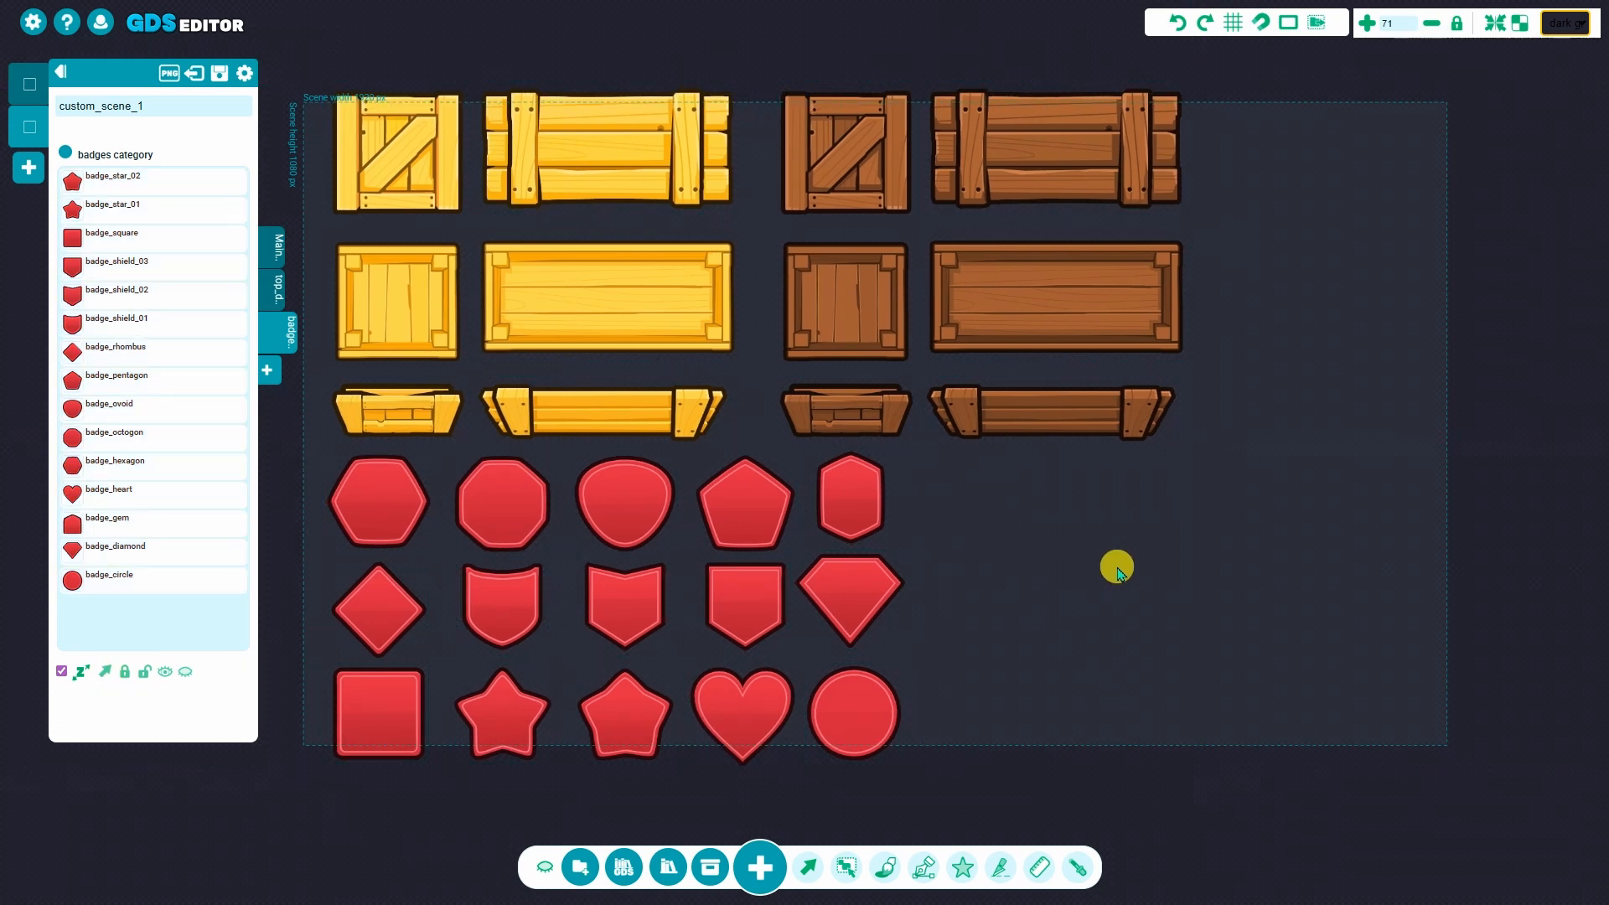
Select all the badges on the canvas with a selection box and delete them
click(279, 289)
click(106, 671)
click(1006, 736)
ctrl+drag(1051, 783, 343, 503)
key(Delete)
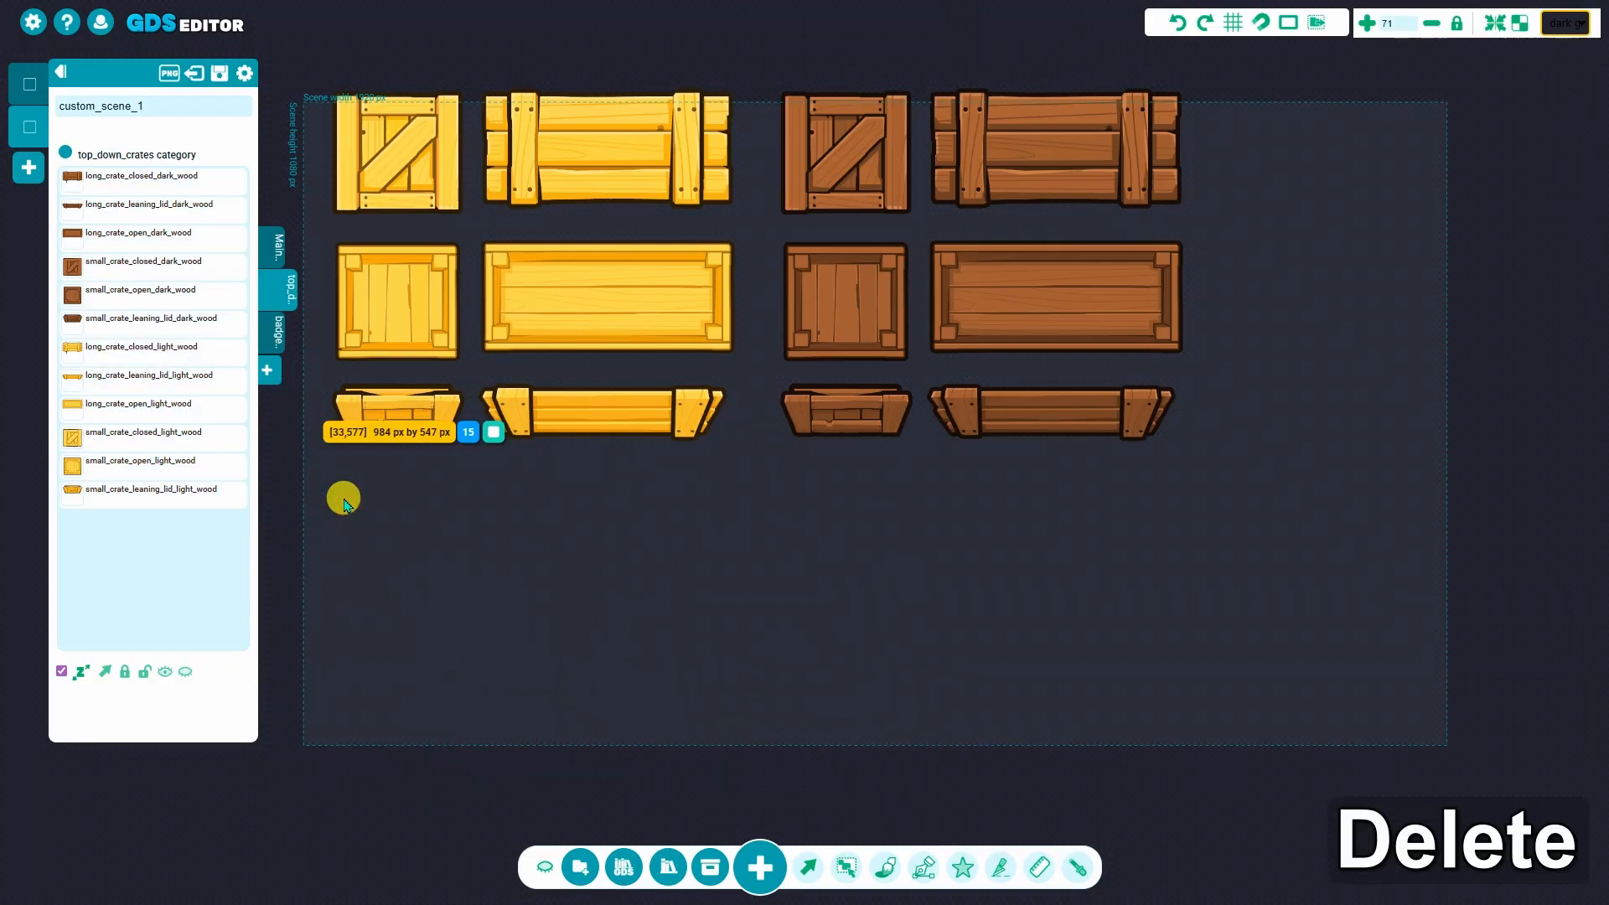
Reload custom_scene_1 by way of the default start scene and select small_crate_closed_light_wood in its component list
ctrl+scroll(853, 610, down, 1)
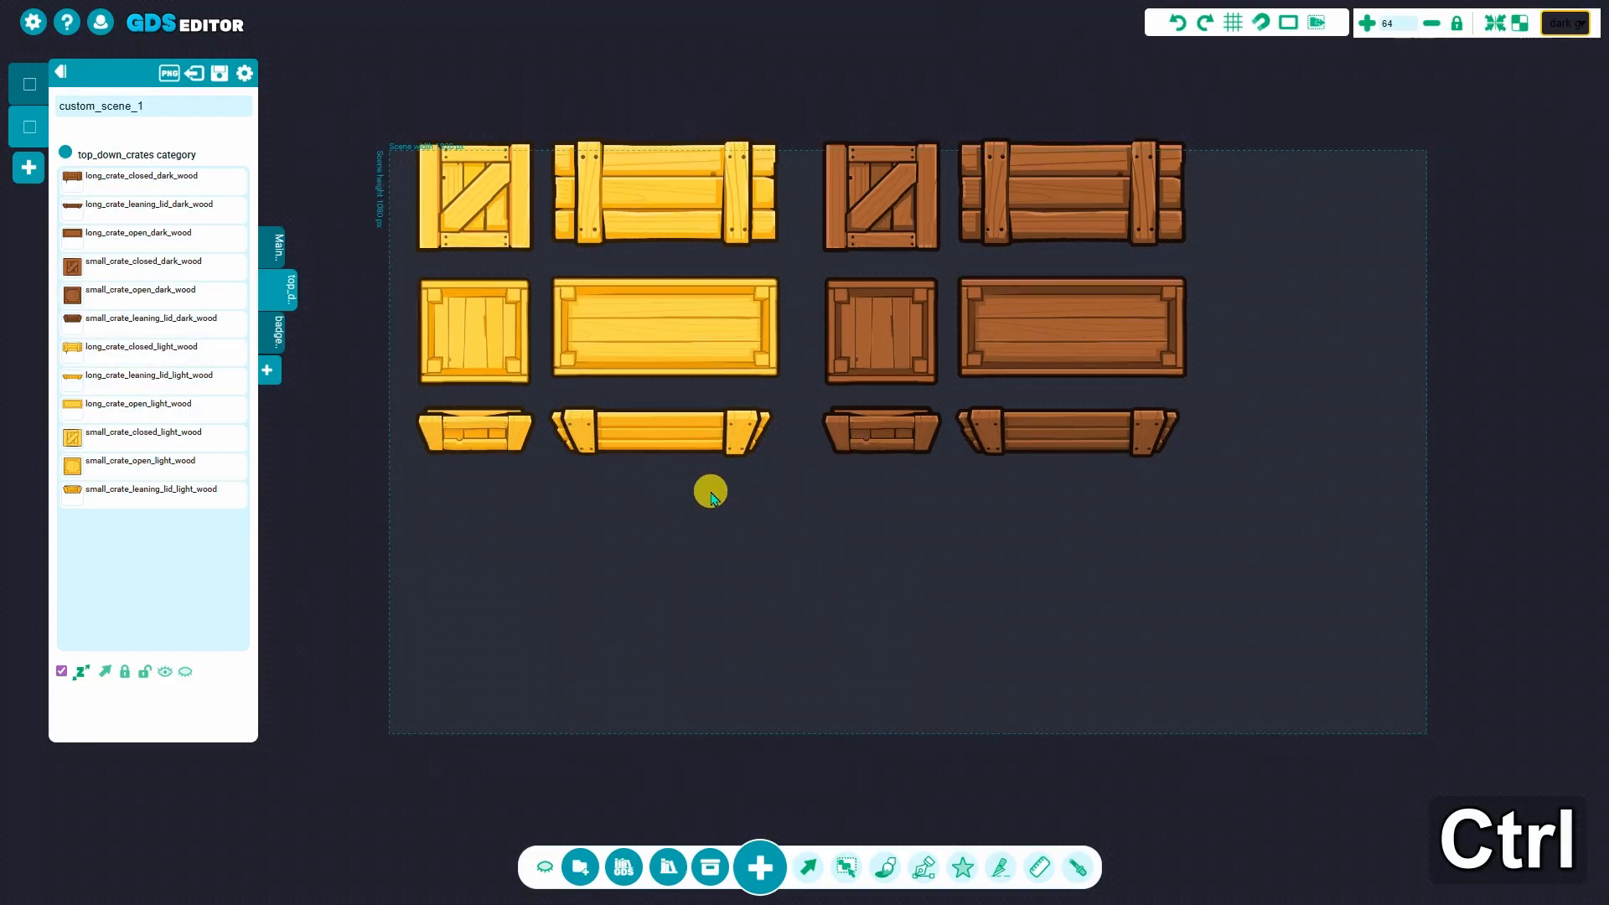
middle_drag(711, 492, 600, 481)
ctrl+scroll(595, 484, up, 1)
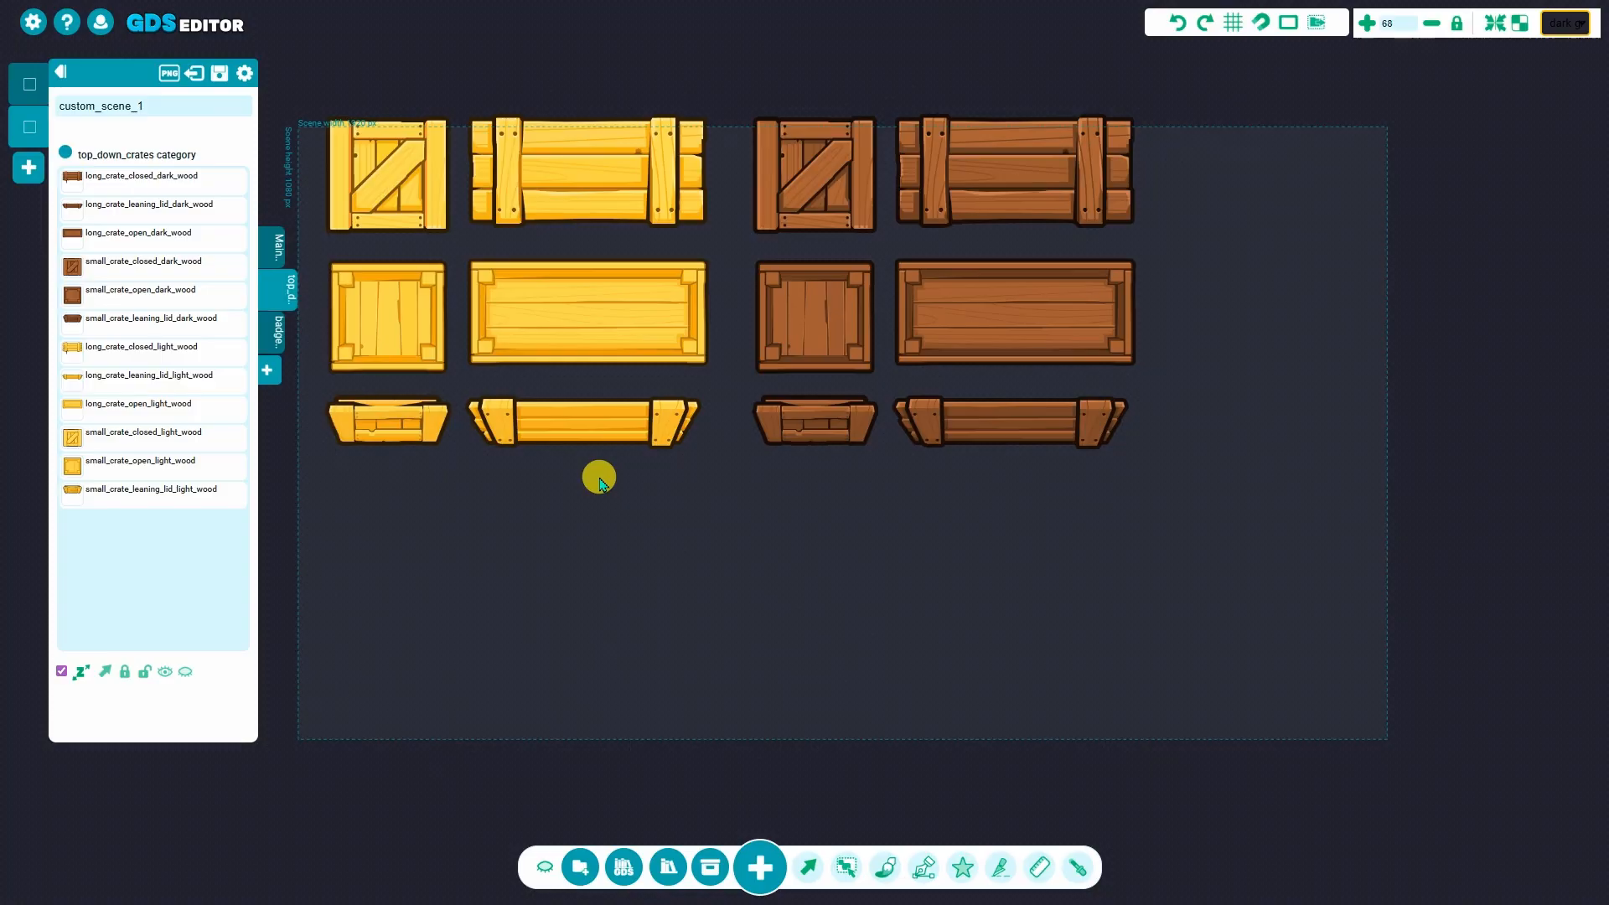
click(29, 83)
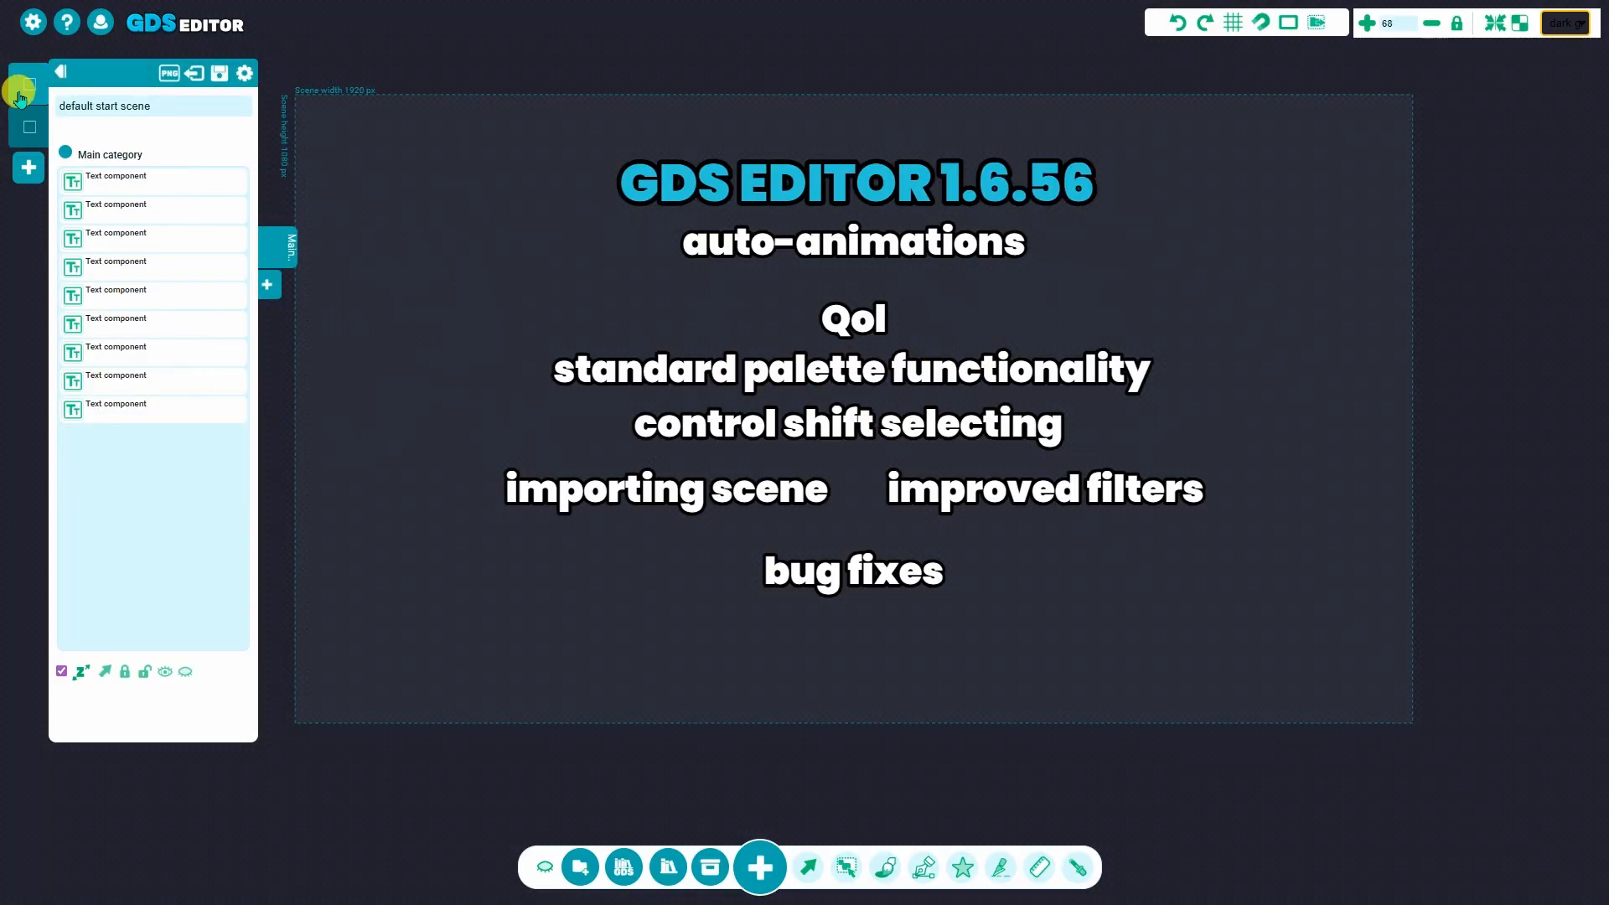
click(29, 126)
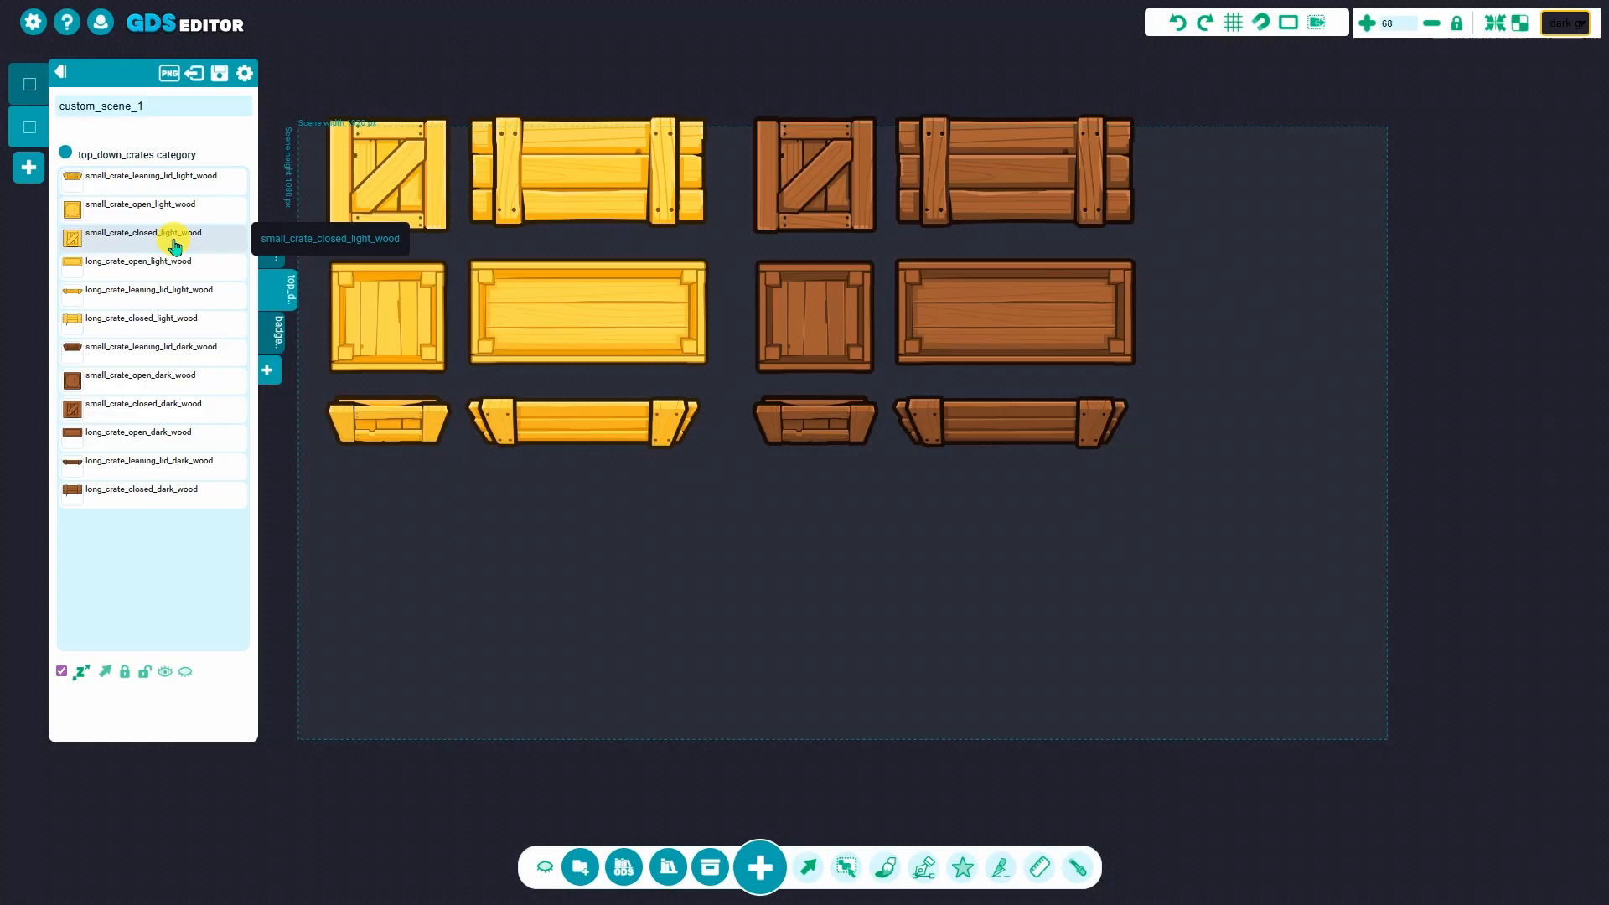
click(170, 239)
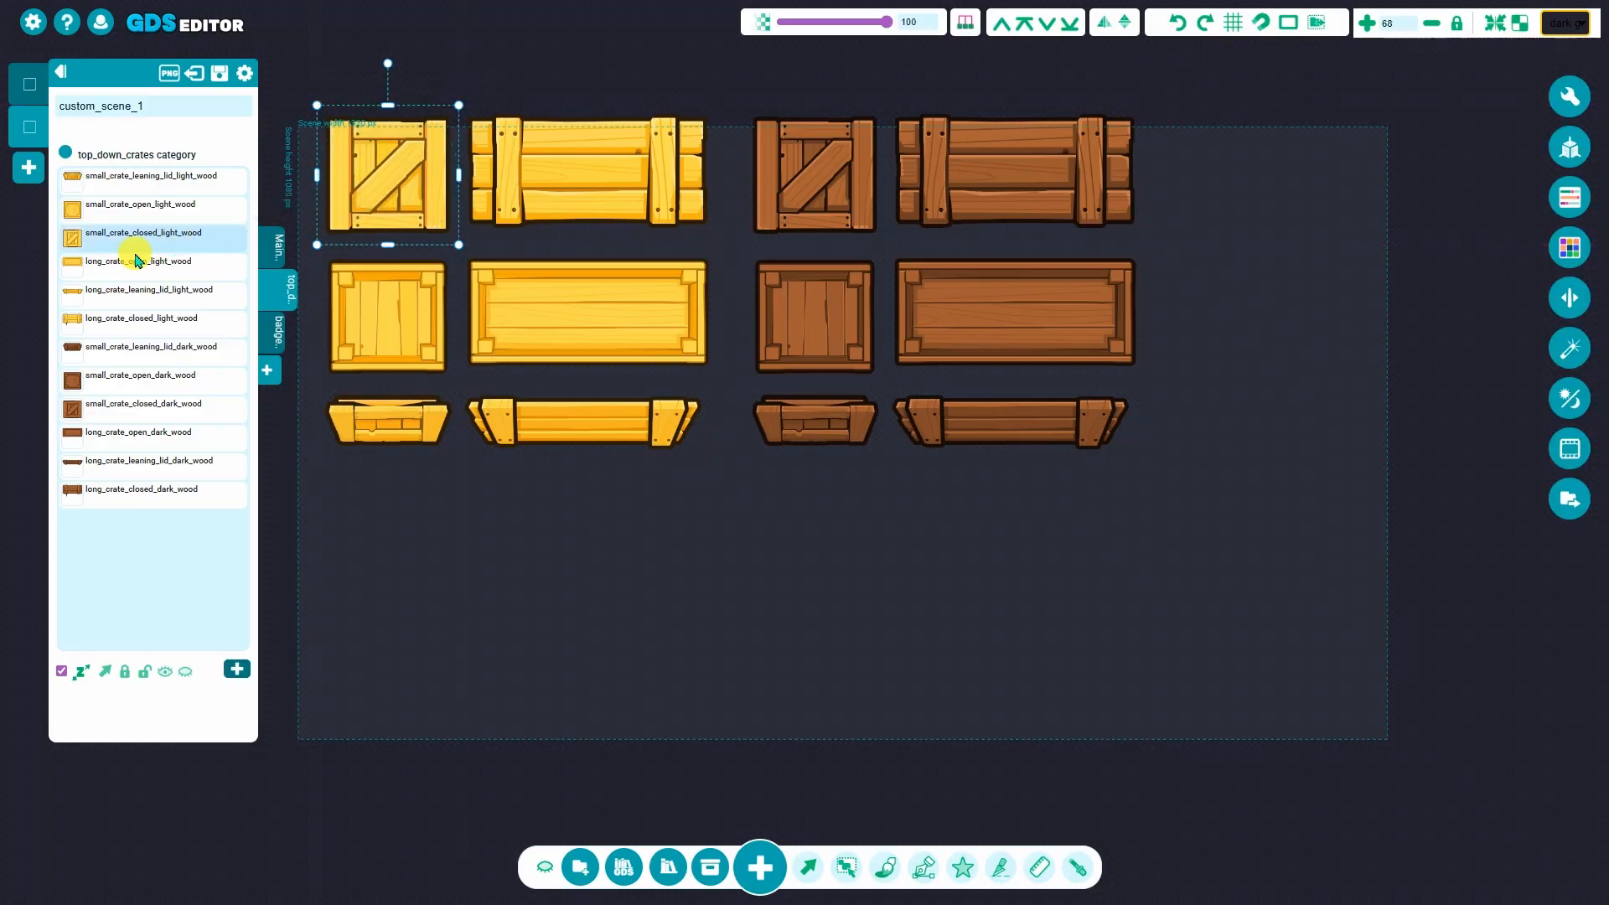
Rearrange the top_down_crates component list, moving small_crate_closed_light_wood further down, and select long_crate_closed_dark_wood
key(ctrl)
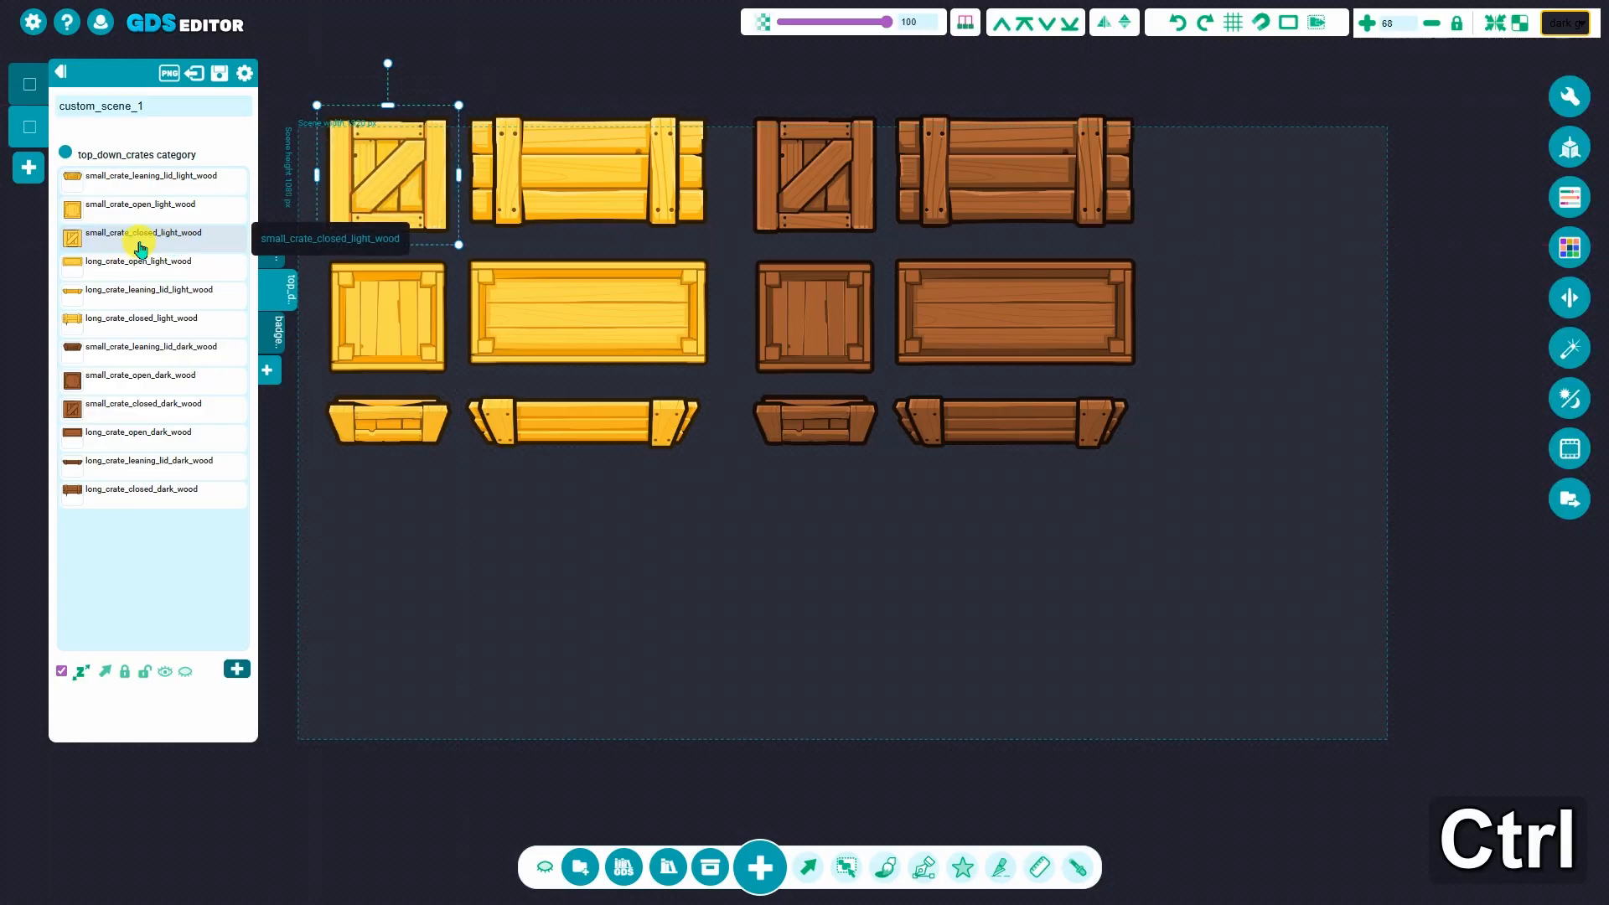
drag(156, 247, 197, 398)
drag(121, 439, 144, 494)
click(145, 499)
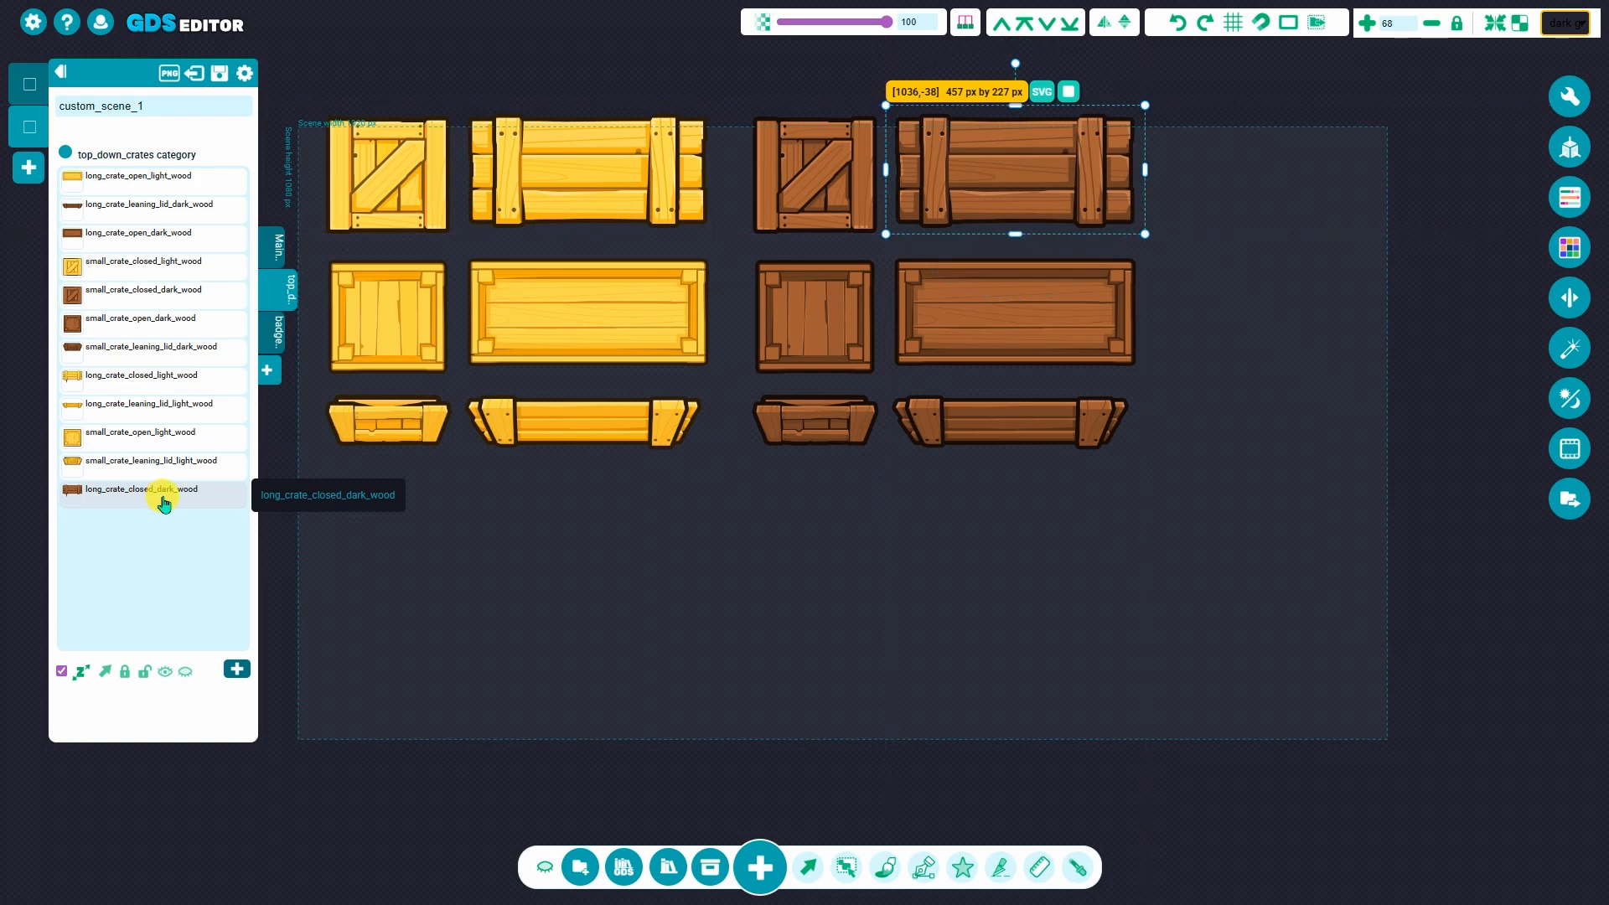
Select small_crate_closed_light_wood and add long_crate_leaning_lid_light_wood, long_crate_closed_light_wood, small_crate_open_dark_wood and long_crate_leaning_lid_dark_wood from the component list
click(152, 274)
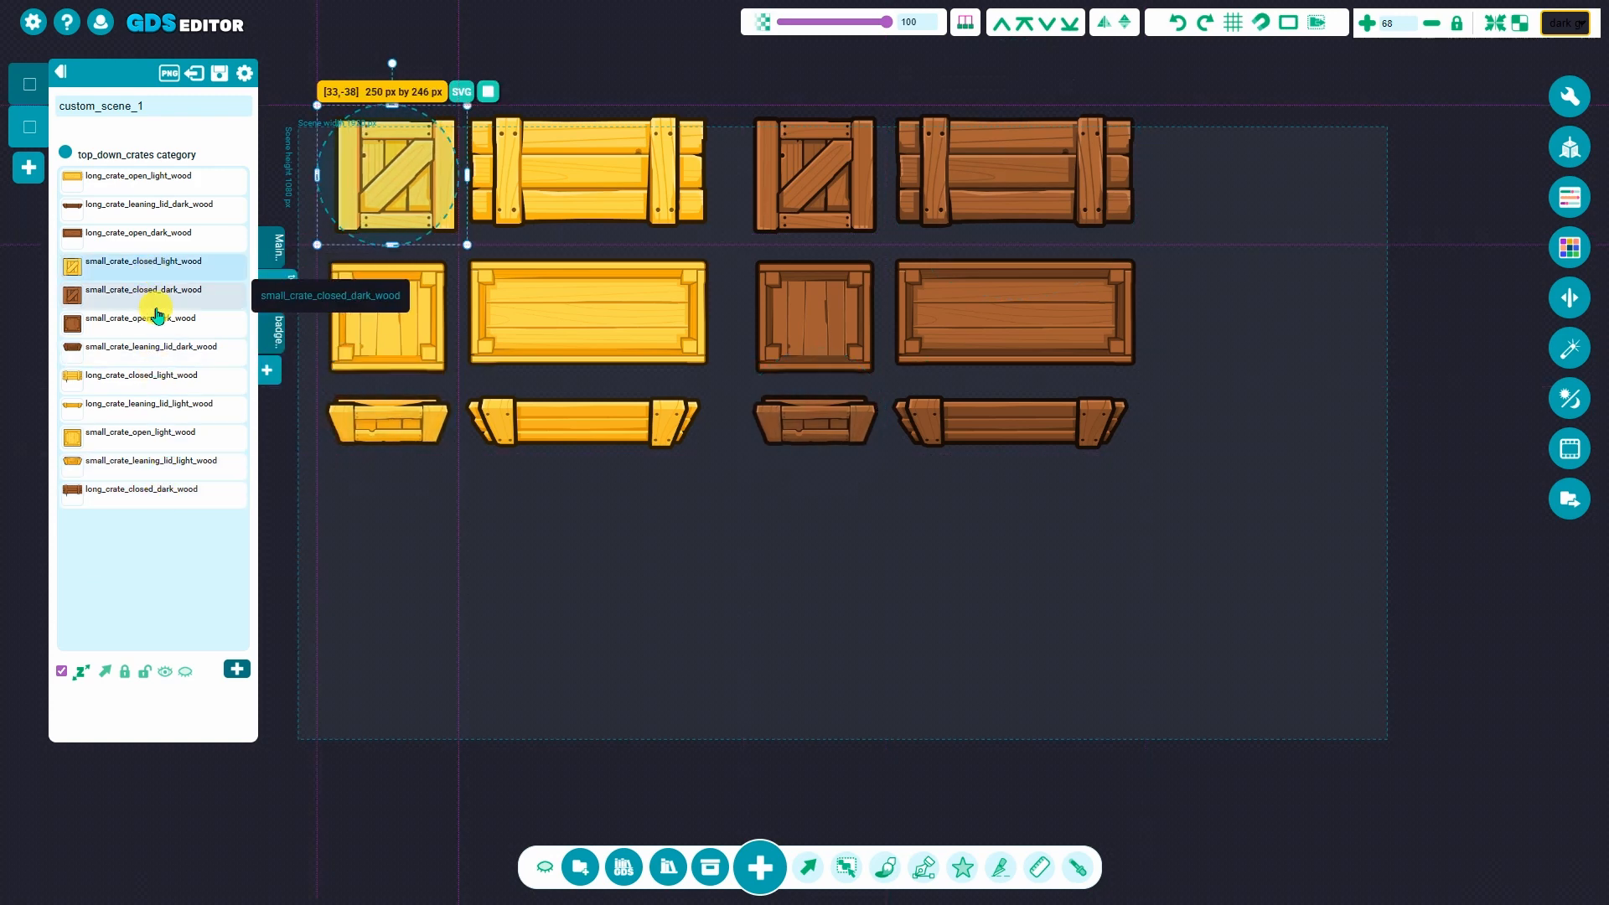
ctrl+click(161, 410)
ctrl+click(156, 378)
ctrl+click(155, 321)
ctrl+click(155, 207)
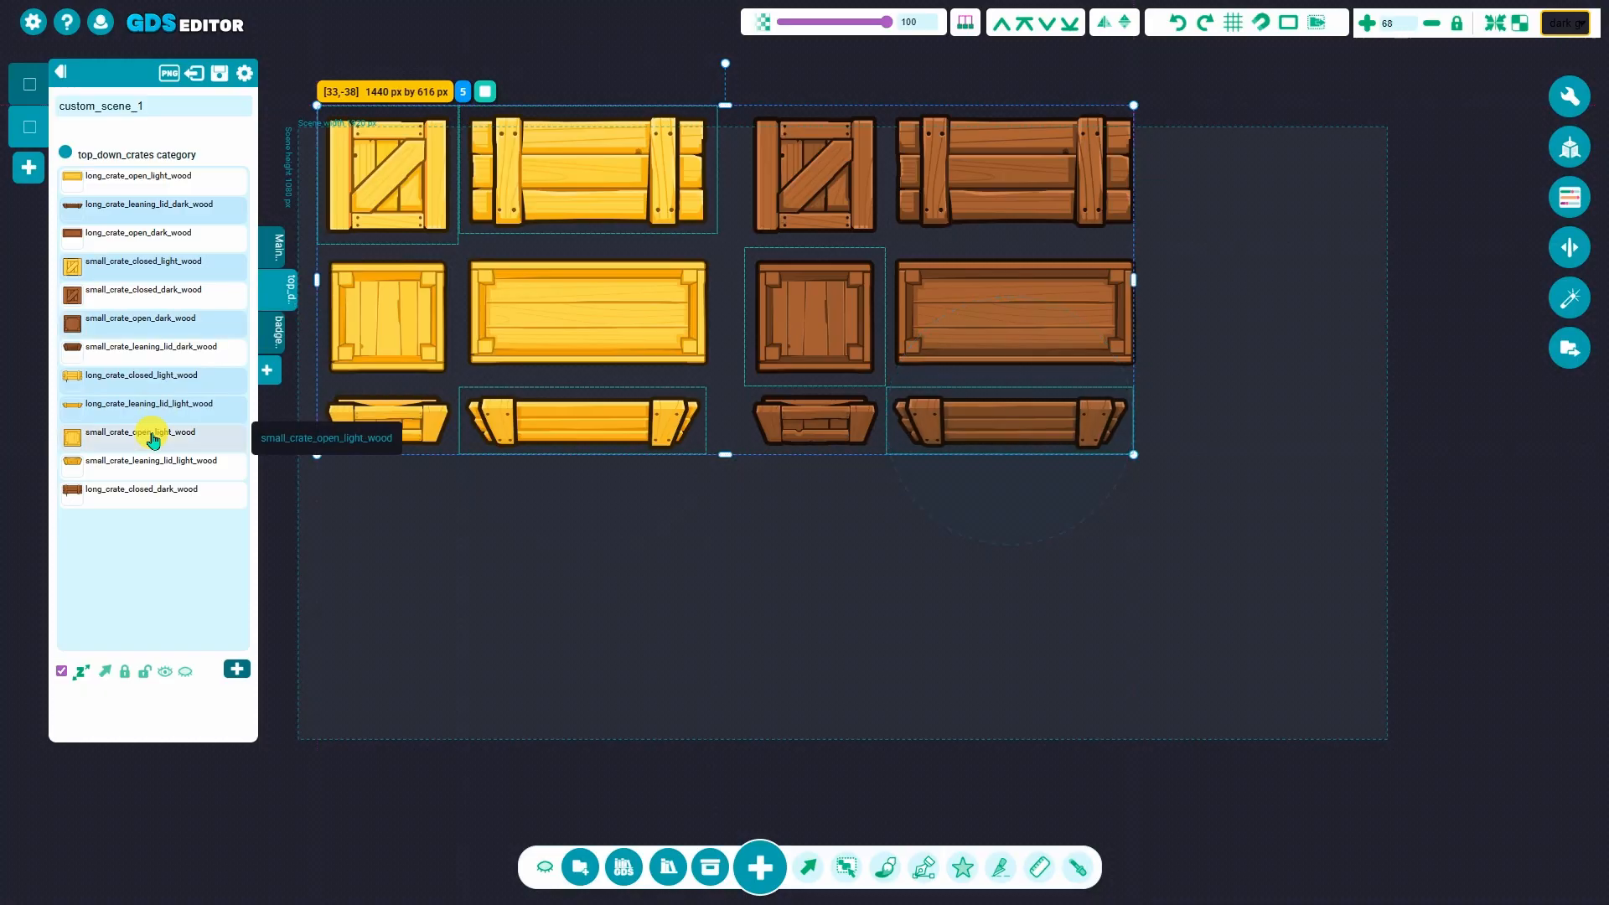
Remove the selected crates from the selection one at a time in the component list
ctrl+click(170, 330)
ctrl+click(178, 263)
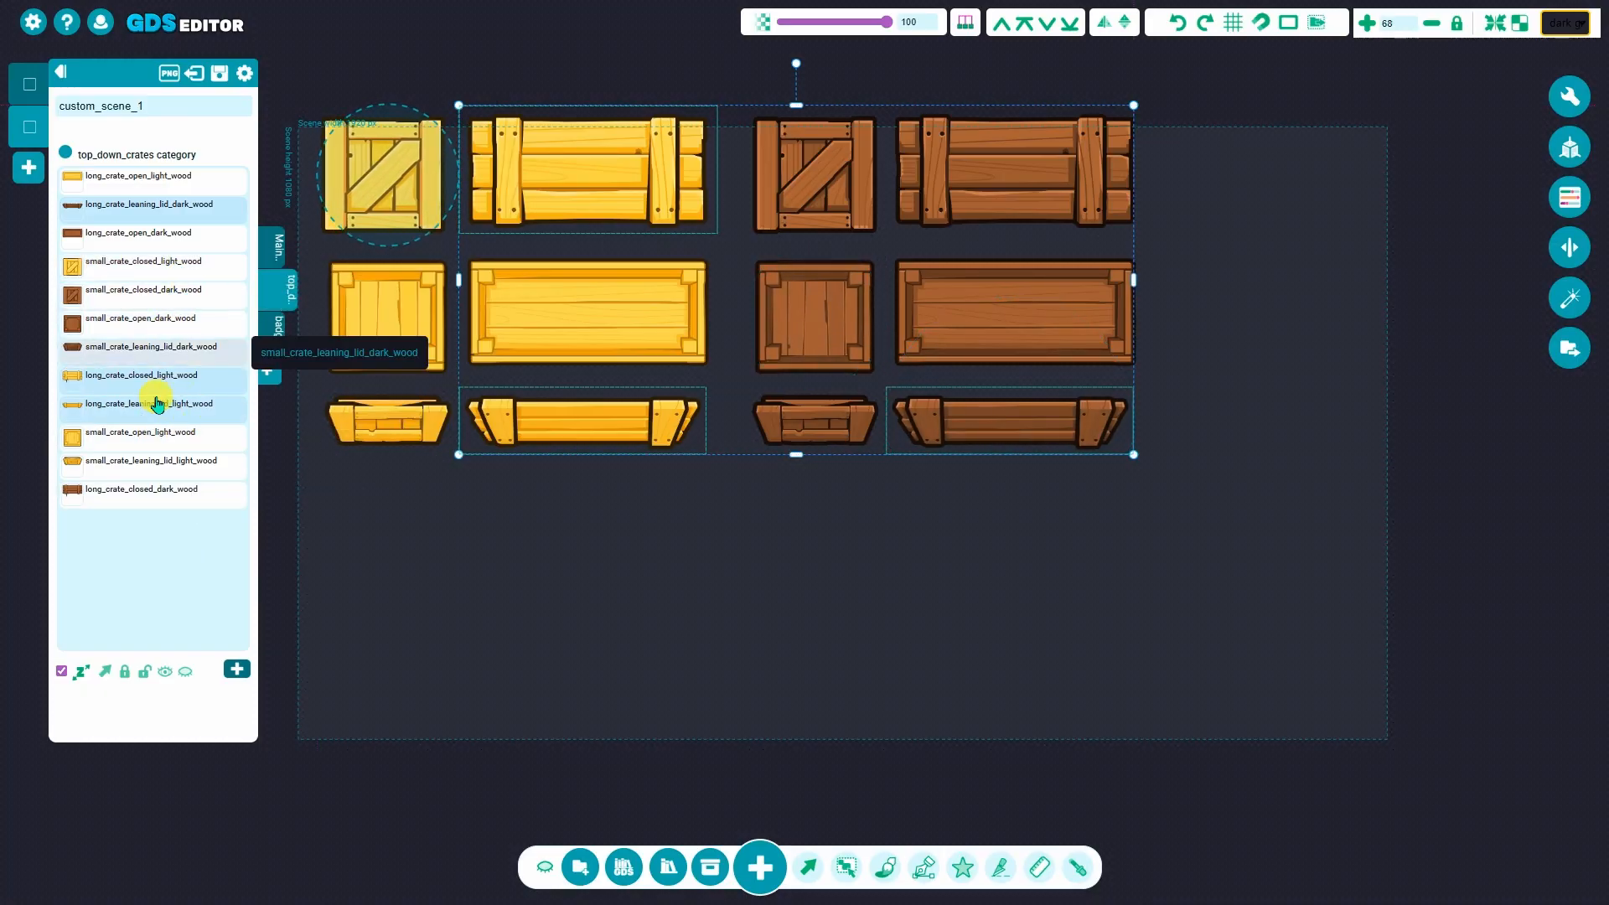
ctrl+click(151, 413)
ctrl+click(158, 377)
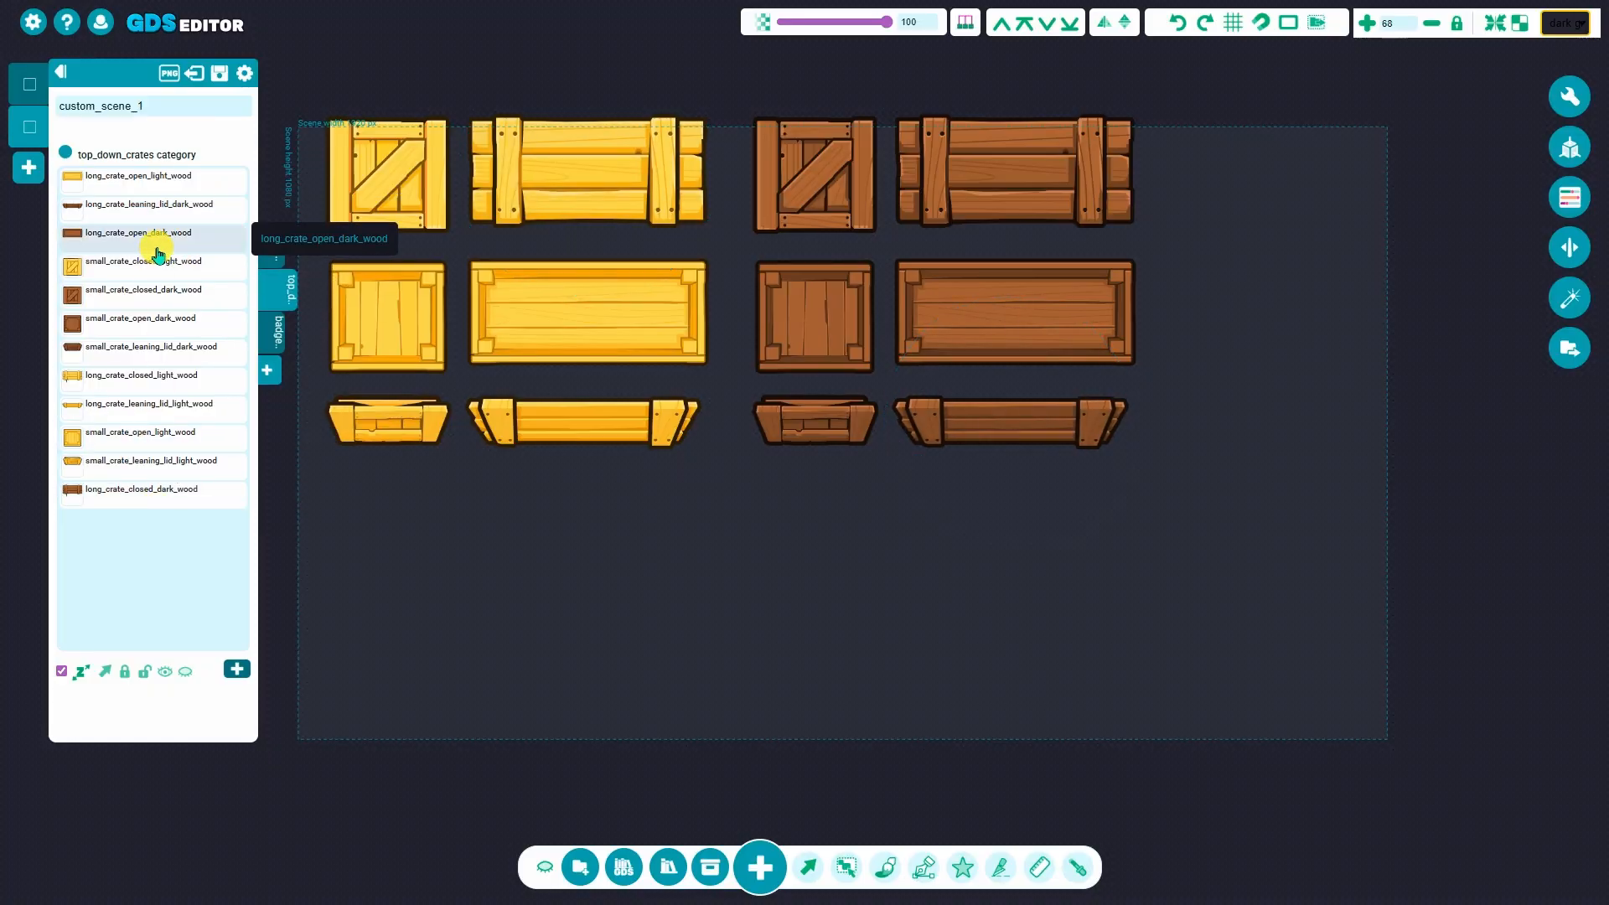
Range-select long_crate_open_dark_wood through long_crate_leaning_lid_light_wood, extend it up to long_crate_open_light_wood and down to small_crate_leaning_lid_light_wood, and clear the selection
click(158, 247)
shift+click(143, 404)
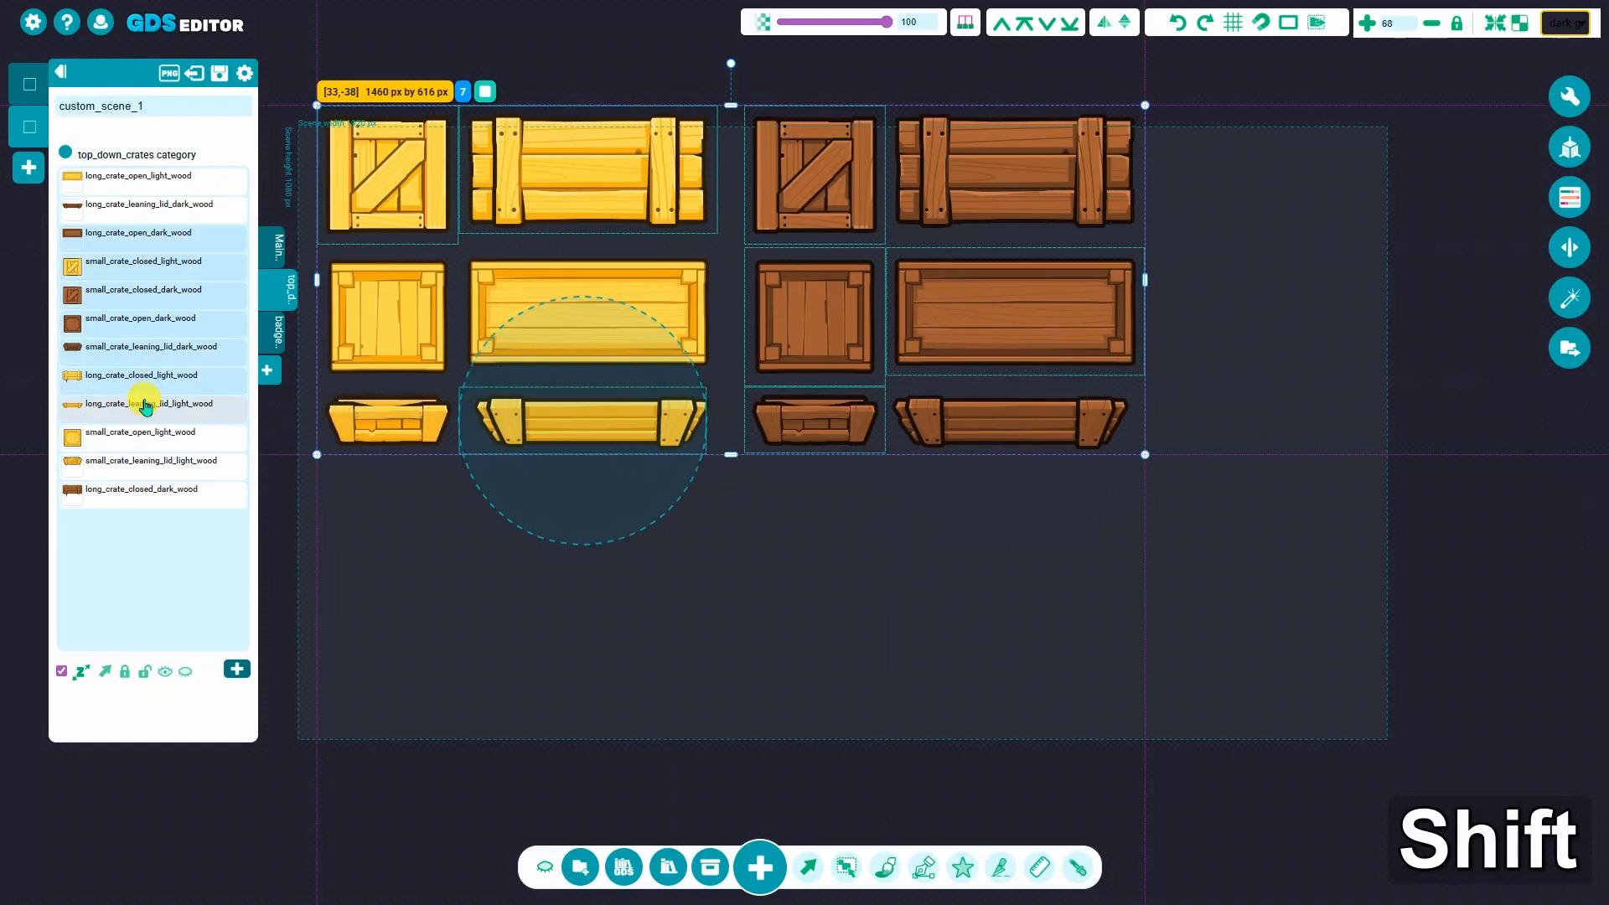
shift+click(139, 177)
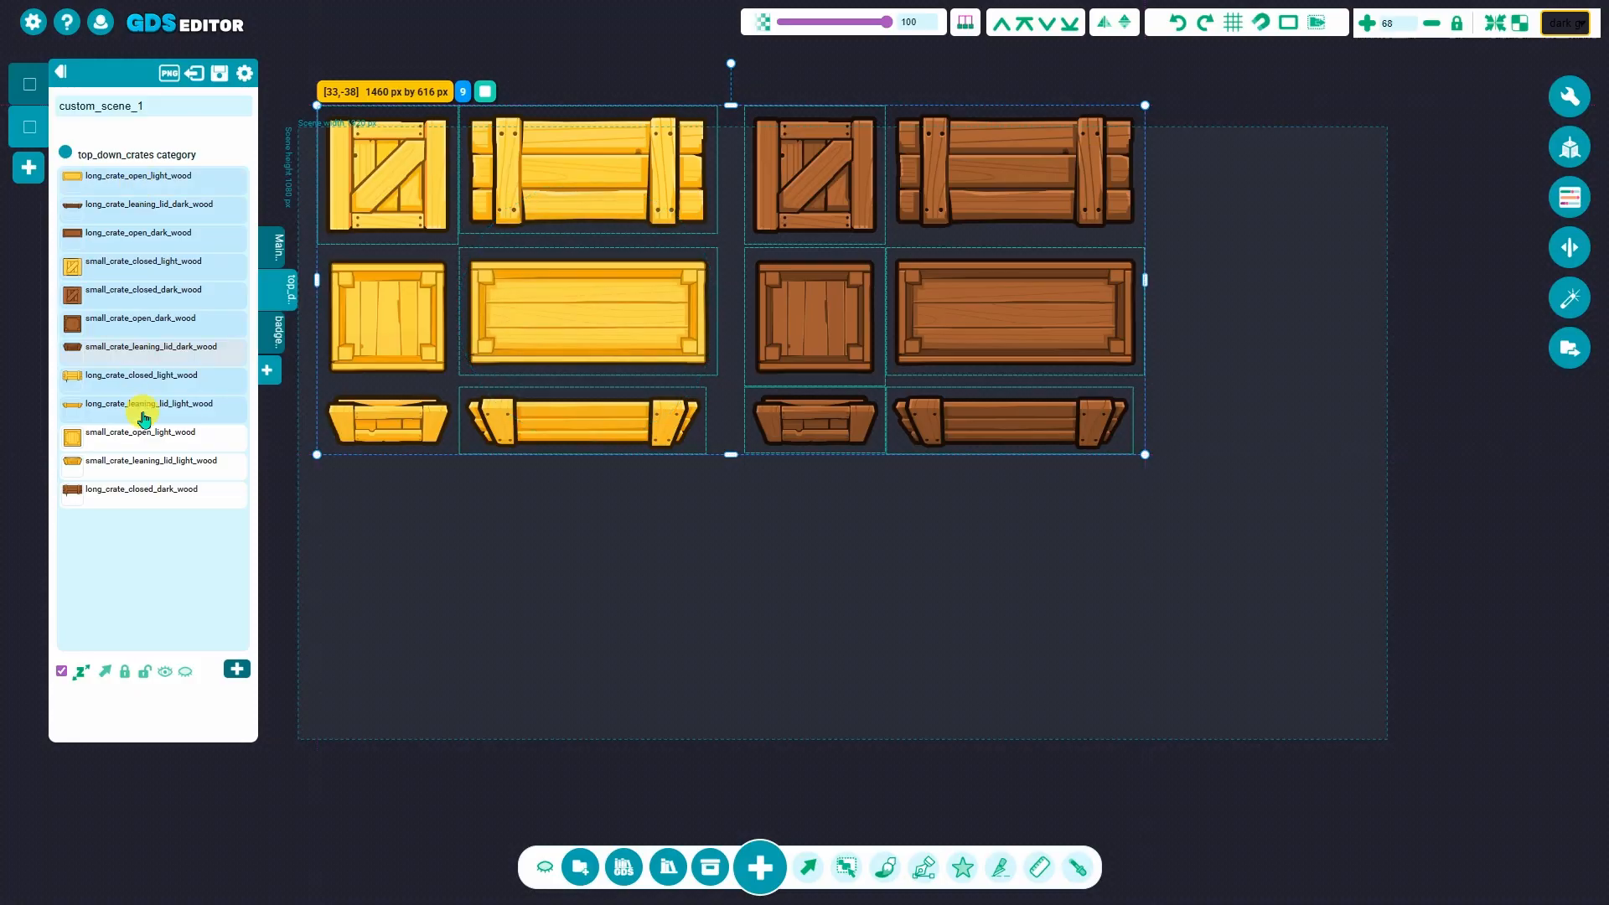
shift+click(152, 478)
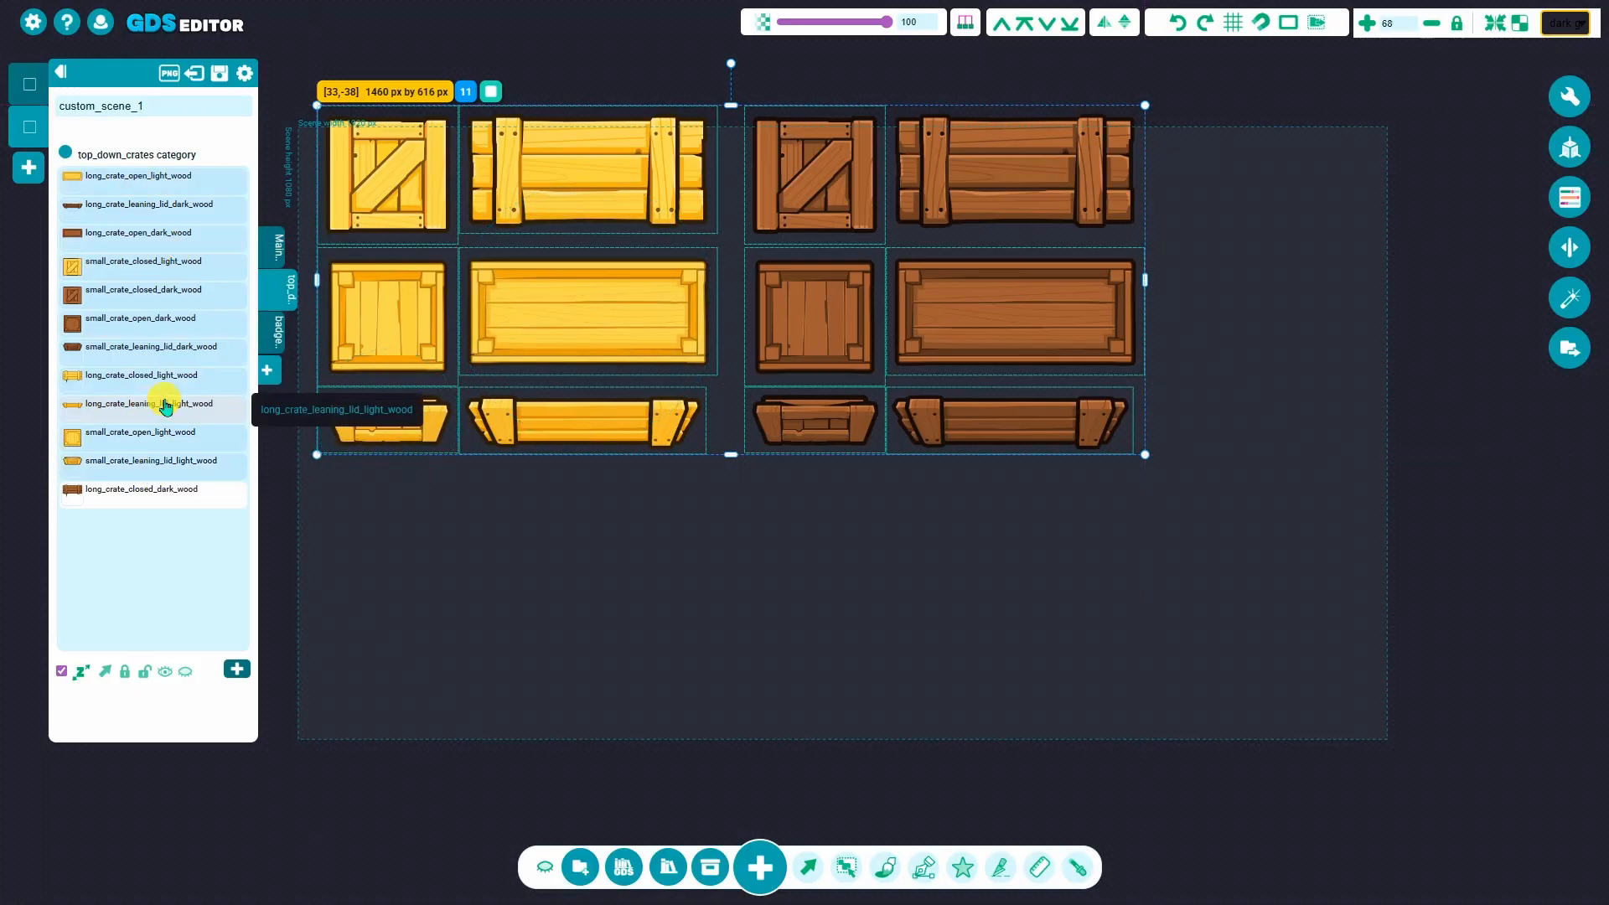
click(343, 553)
Range-select the entire component list from long_crate_open_light_wood to long_crate_closed_dark_wood and clear the selection
click(159, 176)
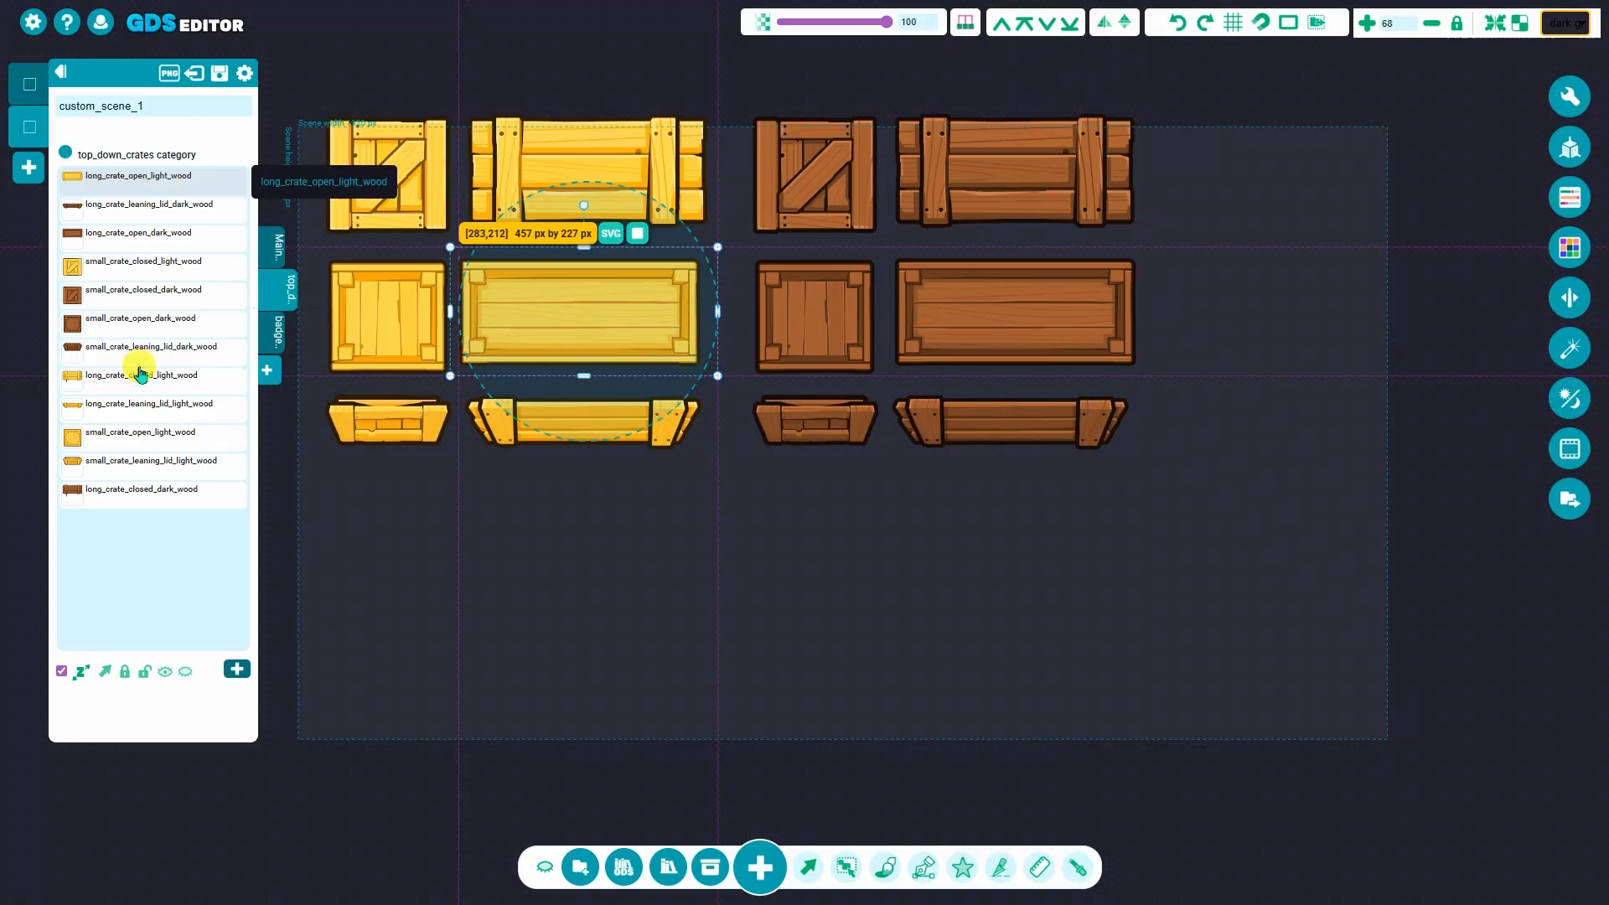
shift+click(144, 507)
click(621, 636)
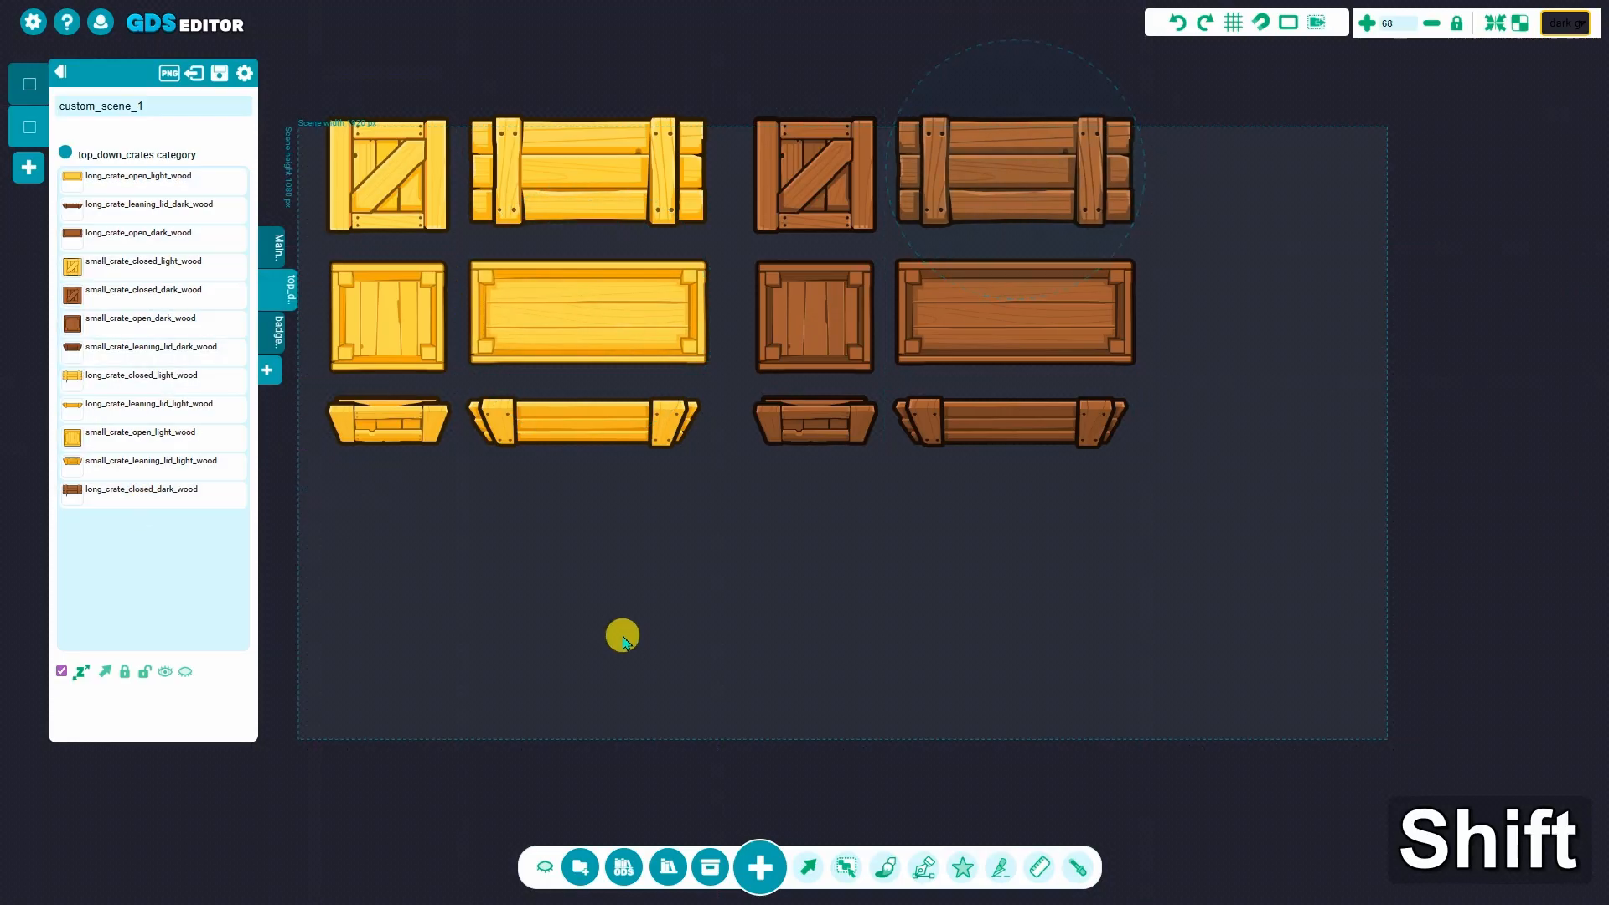
Range-select small_crate_closed_light_wood through long_crate_closed_light_wood in the component list and clear the selection
shift+click(172, 263)
shift+click(142, 387)
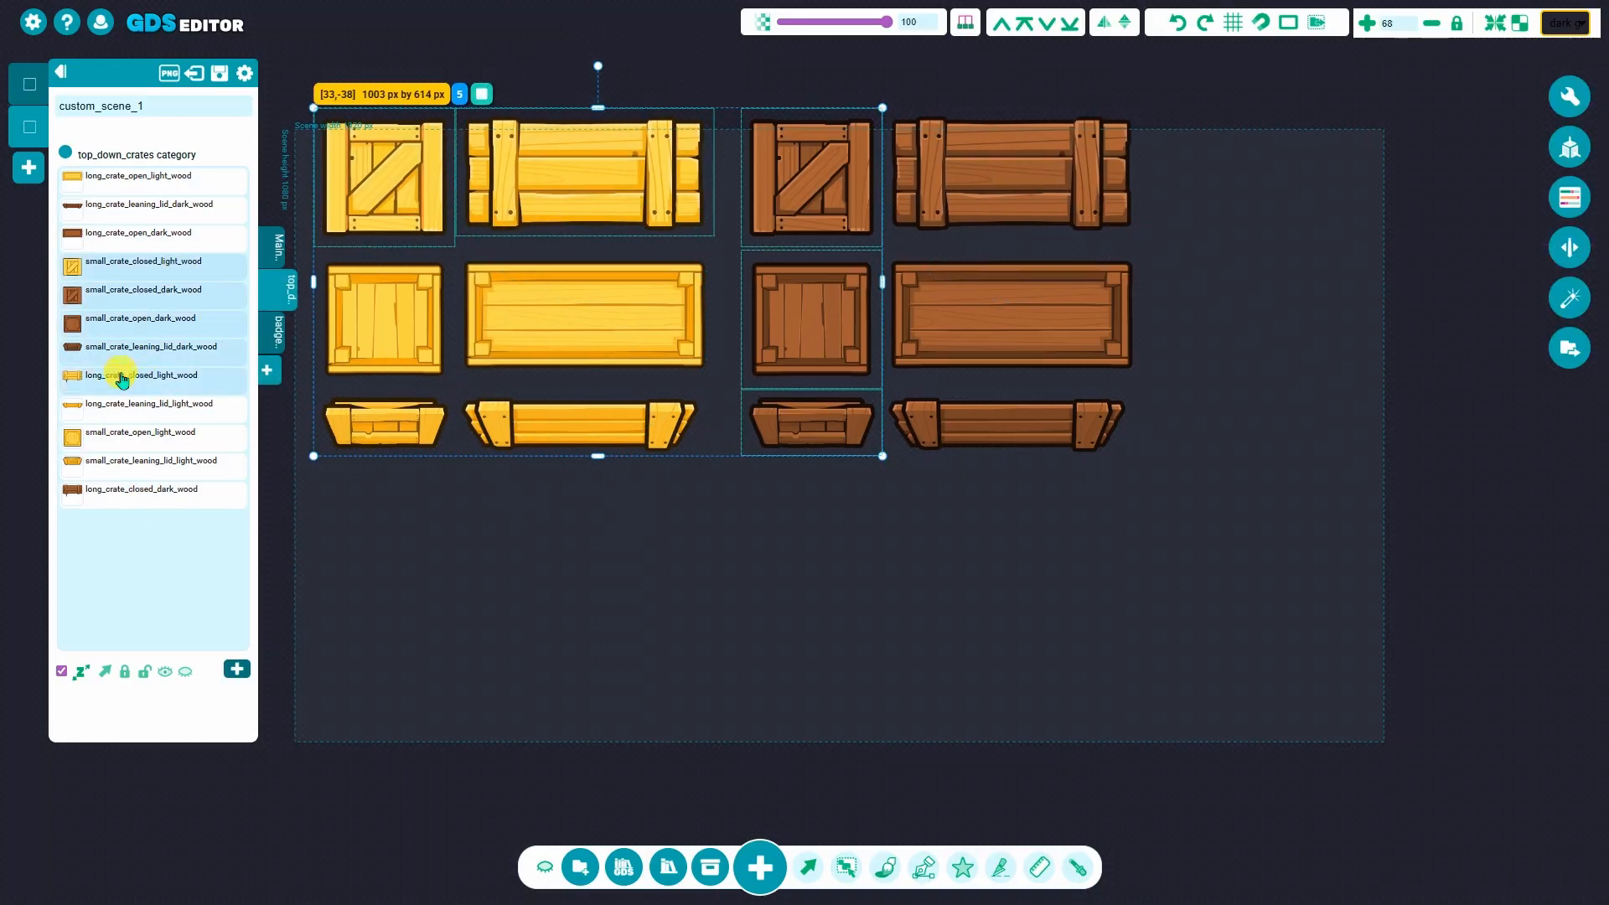
click(539, 664)
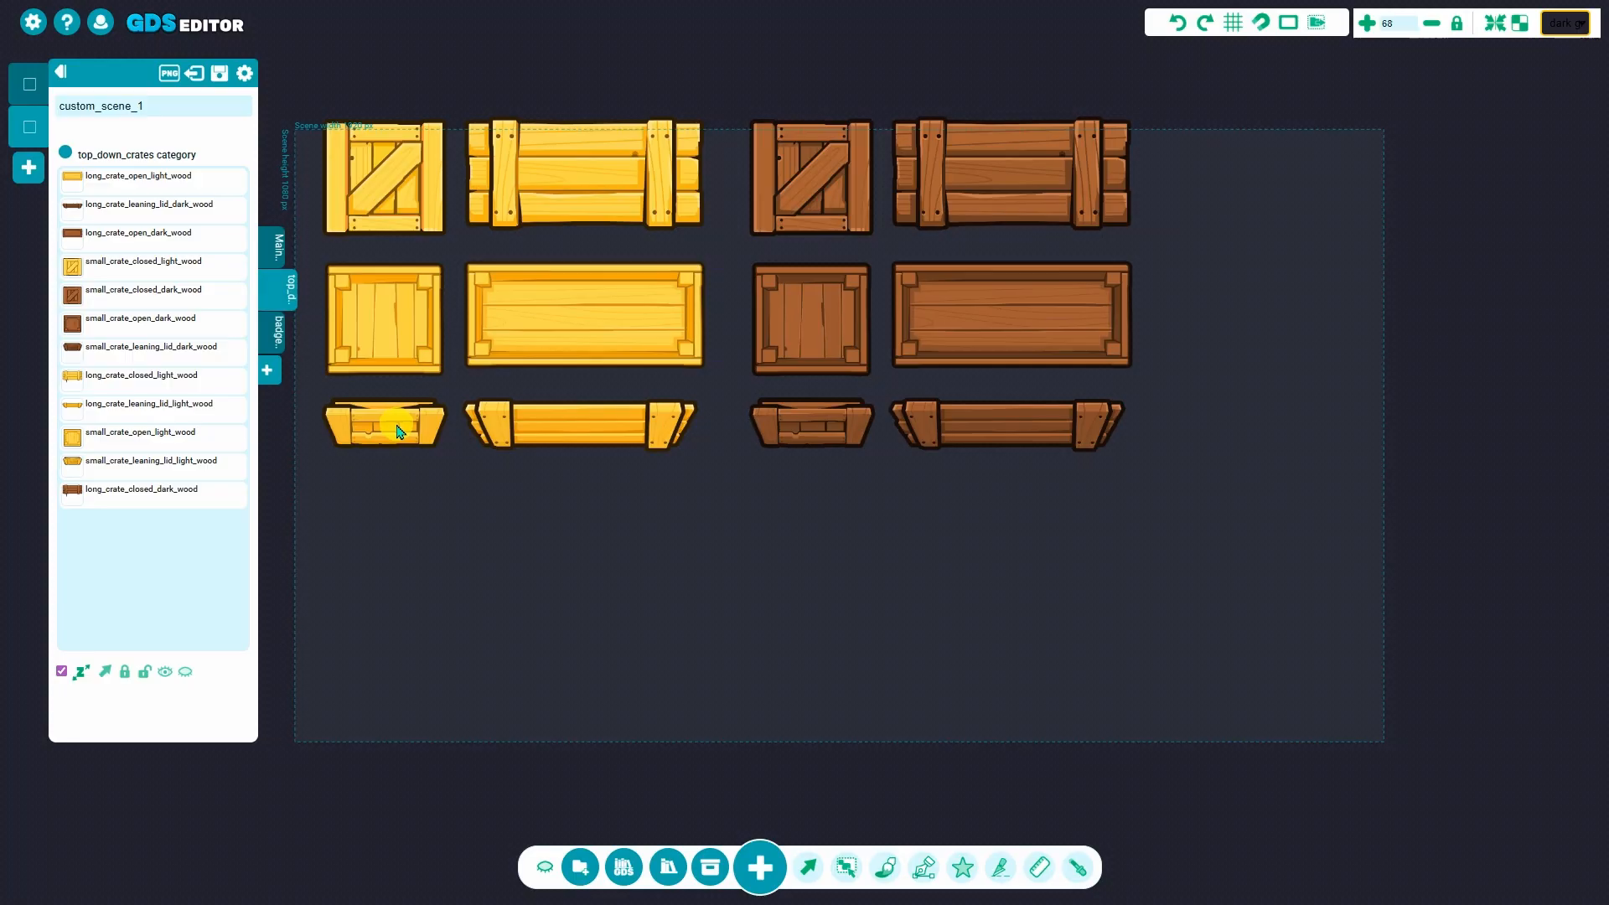
Centre the canvas alternately on small_crate_closed_light_wood and long_crate_leaning_lid_light_wood from the component list
click(158, 263)
key(alt)
click(141, 422)
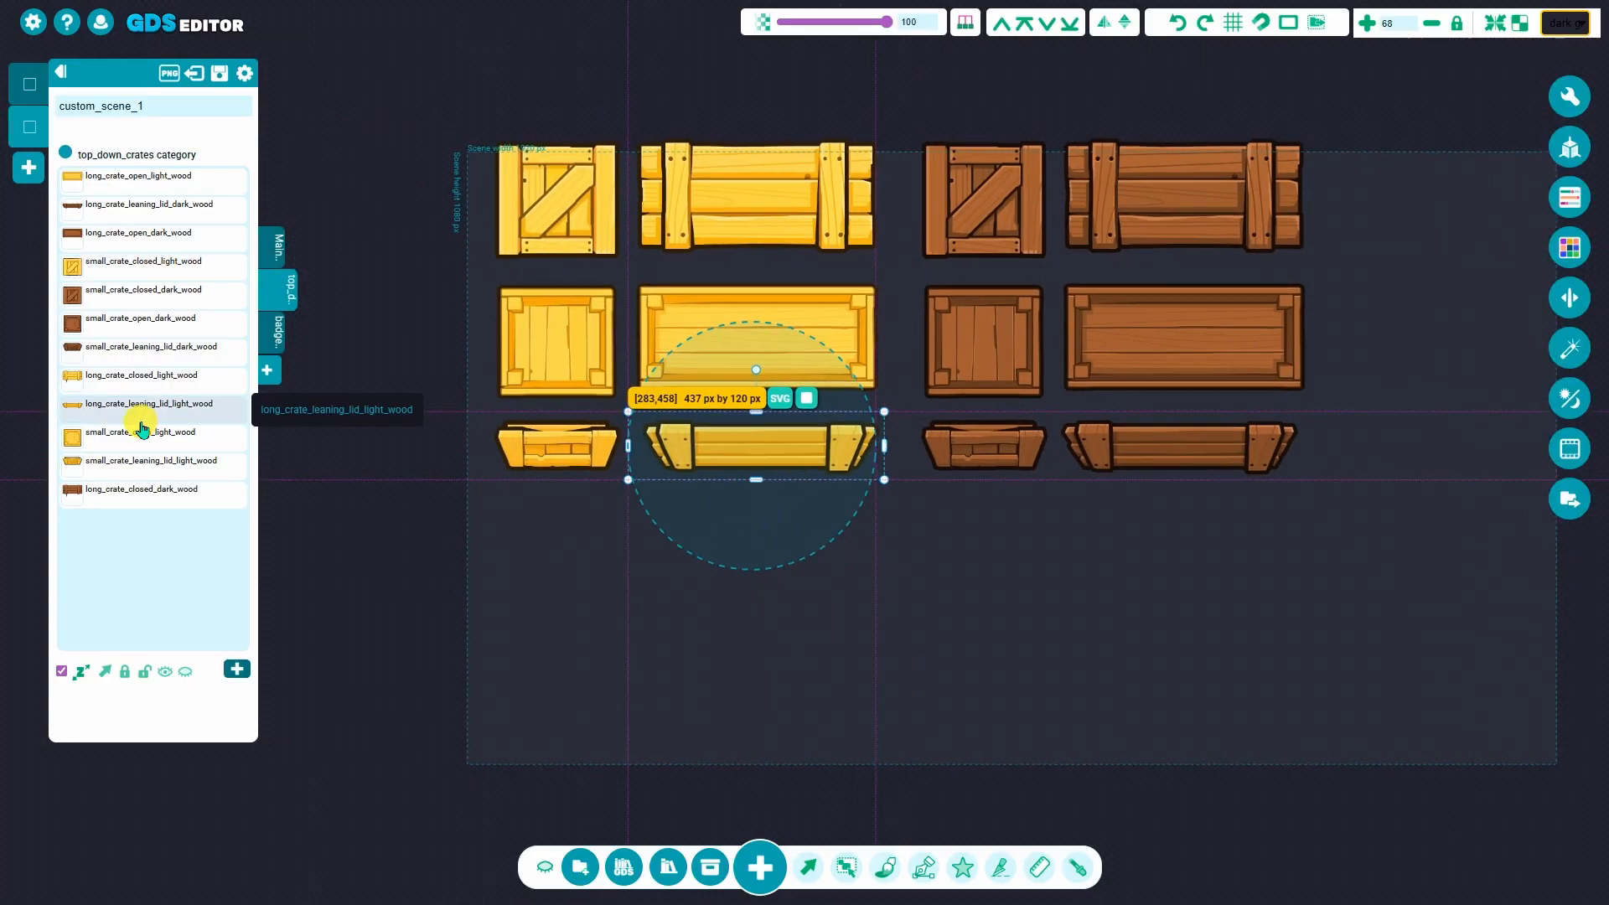
click(168, 220)
click(168, 412)
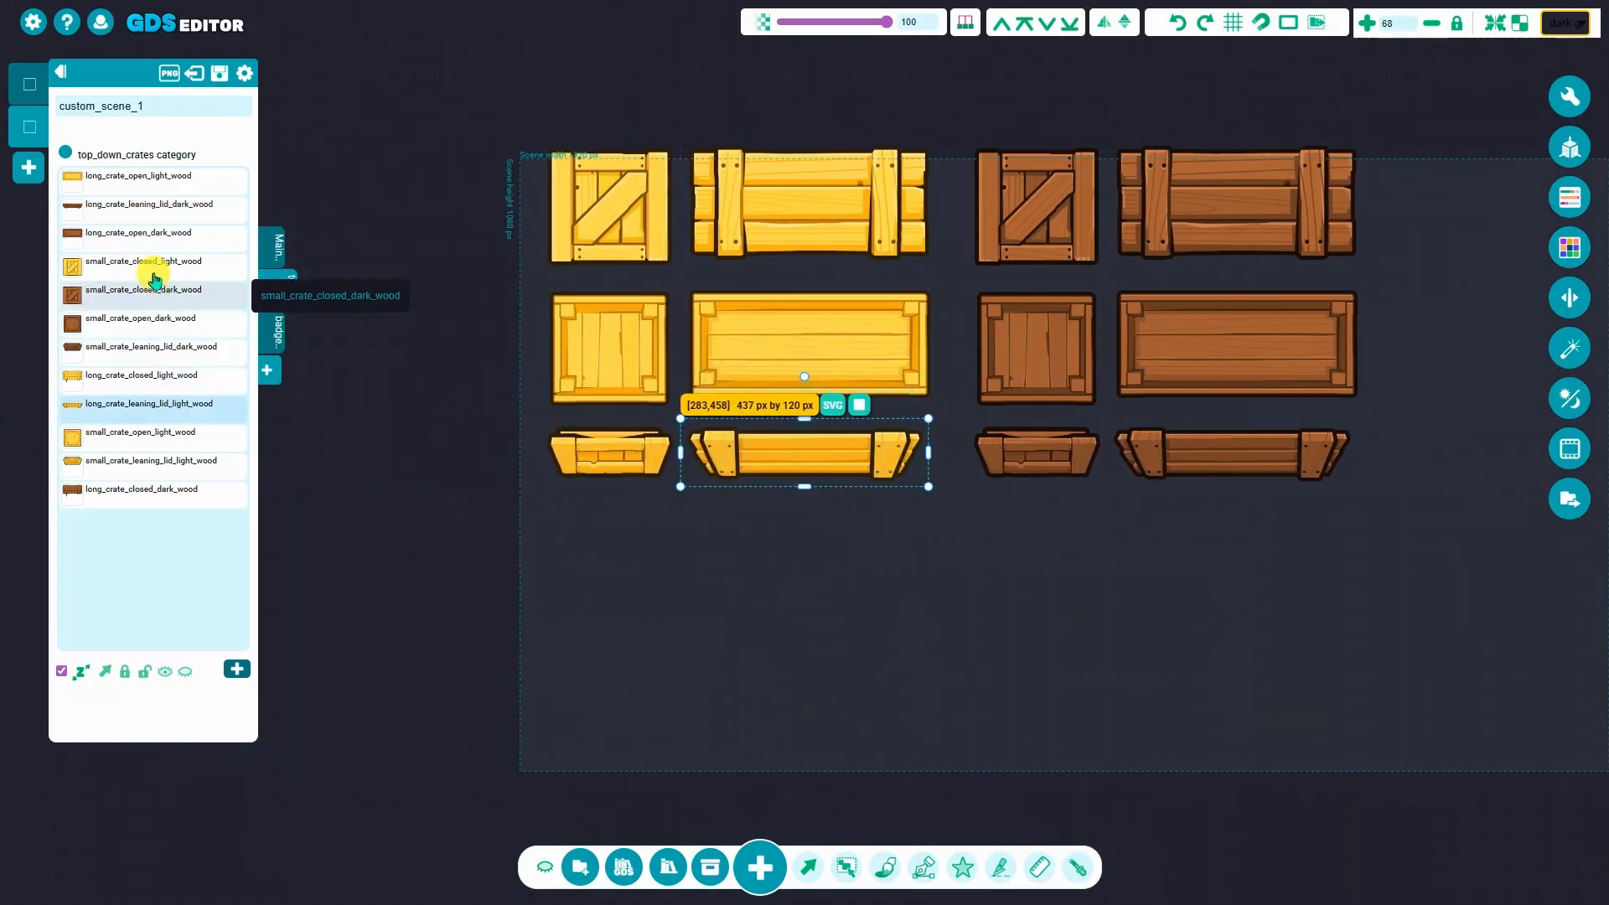
click(153, 269)
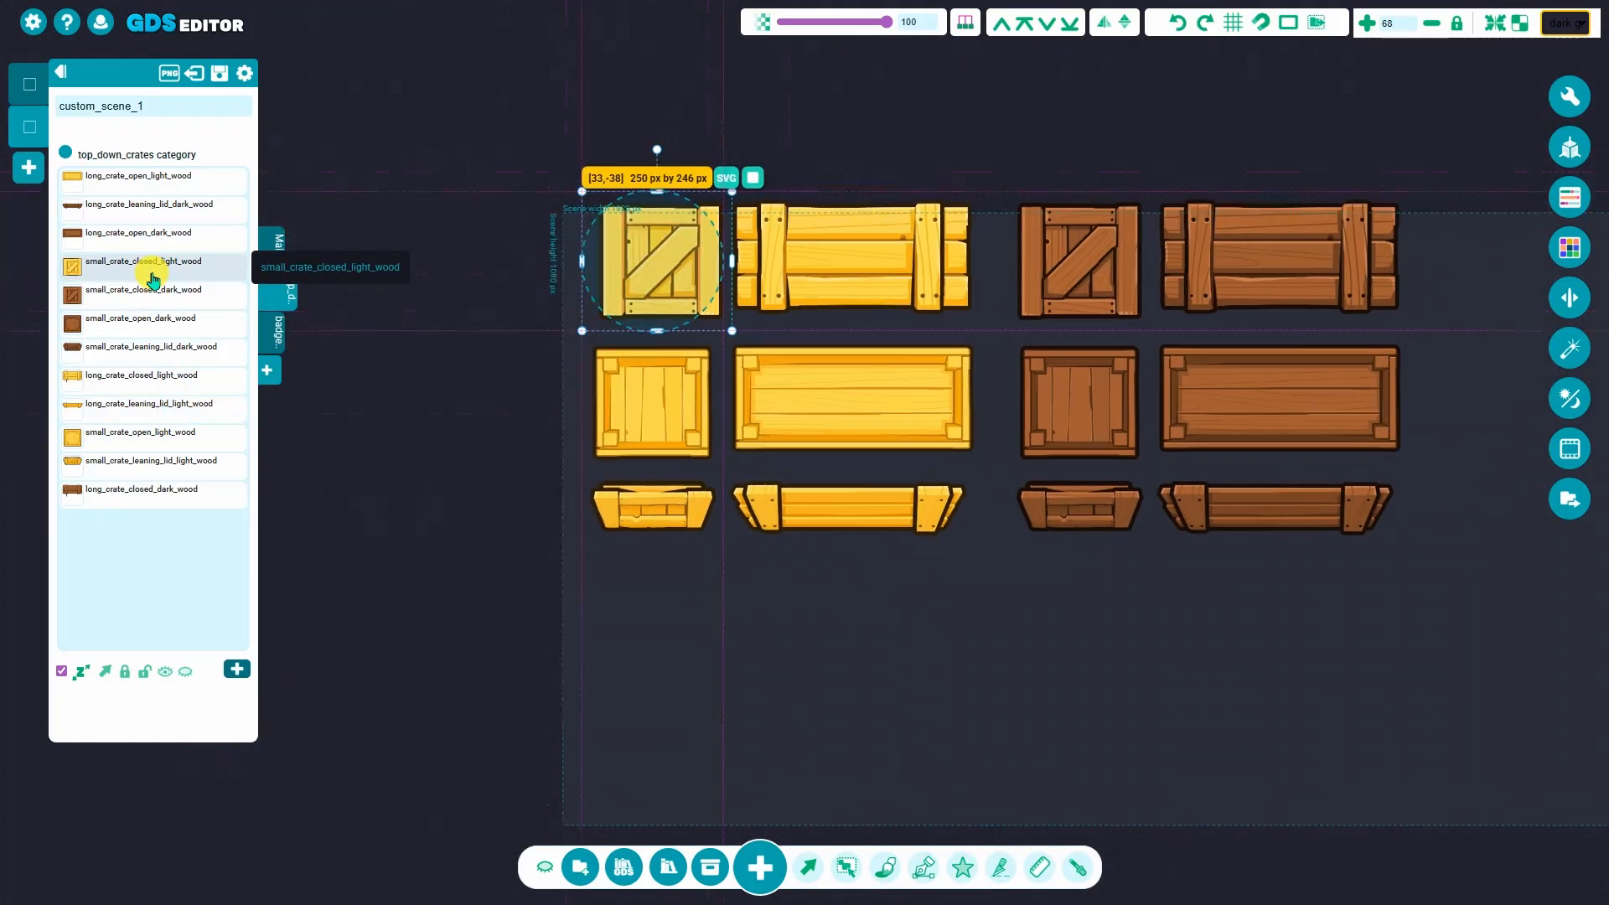
click(151, 417)
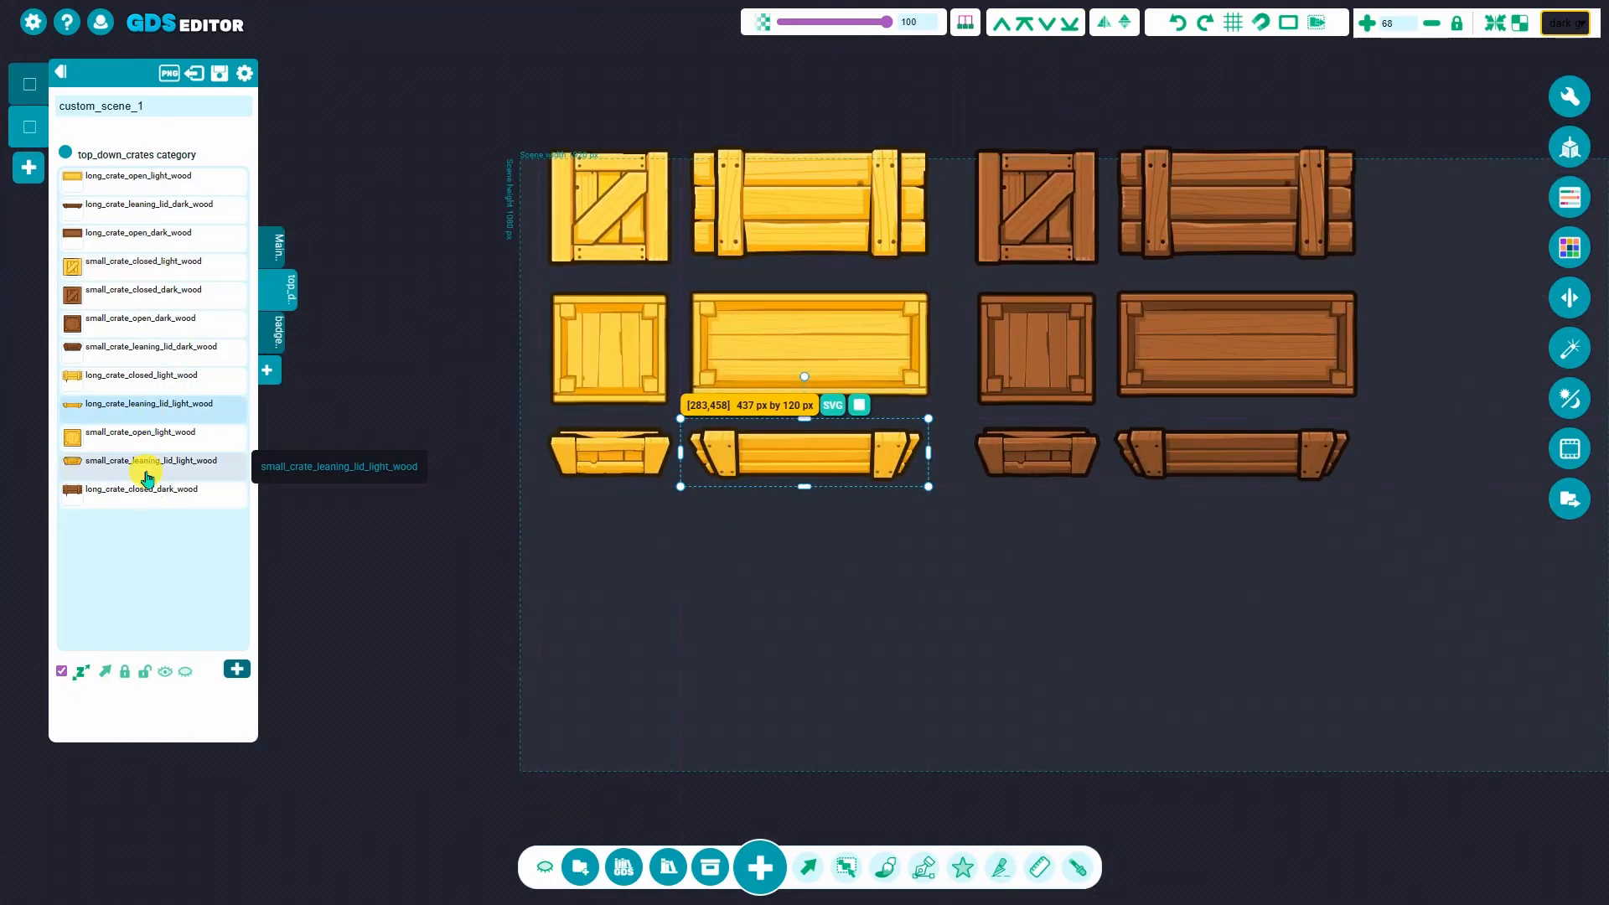
Centre the canvas in turn on small_crate_leaning_lid_light_wood, long_crate_closed_dark_wood, long_crate_leaning_lid_dark_wood and small_crate_closed_light_wood, and clear the selection
click(144, 464)
click(158, 495)
key(alt)
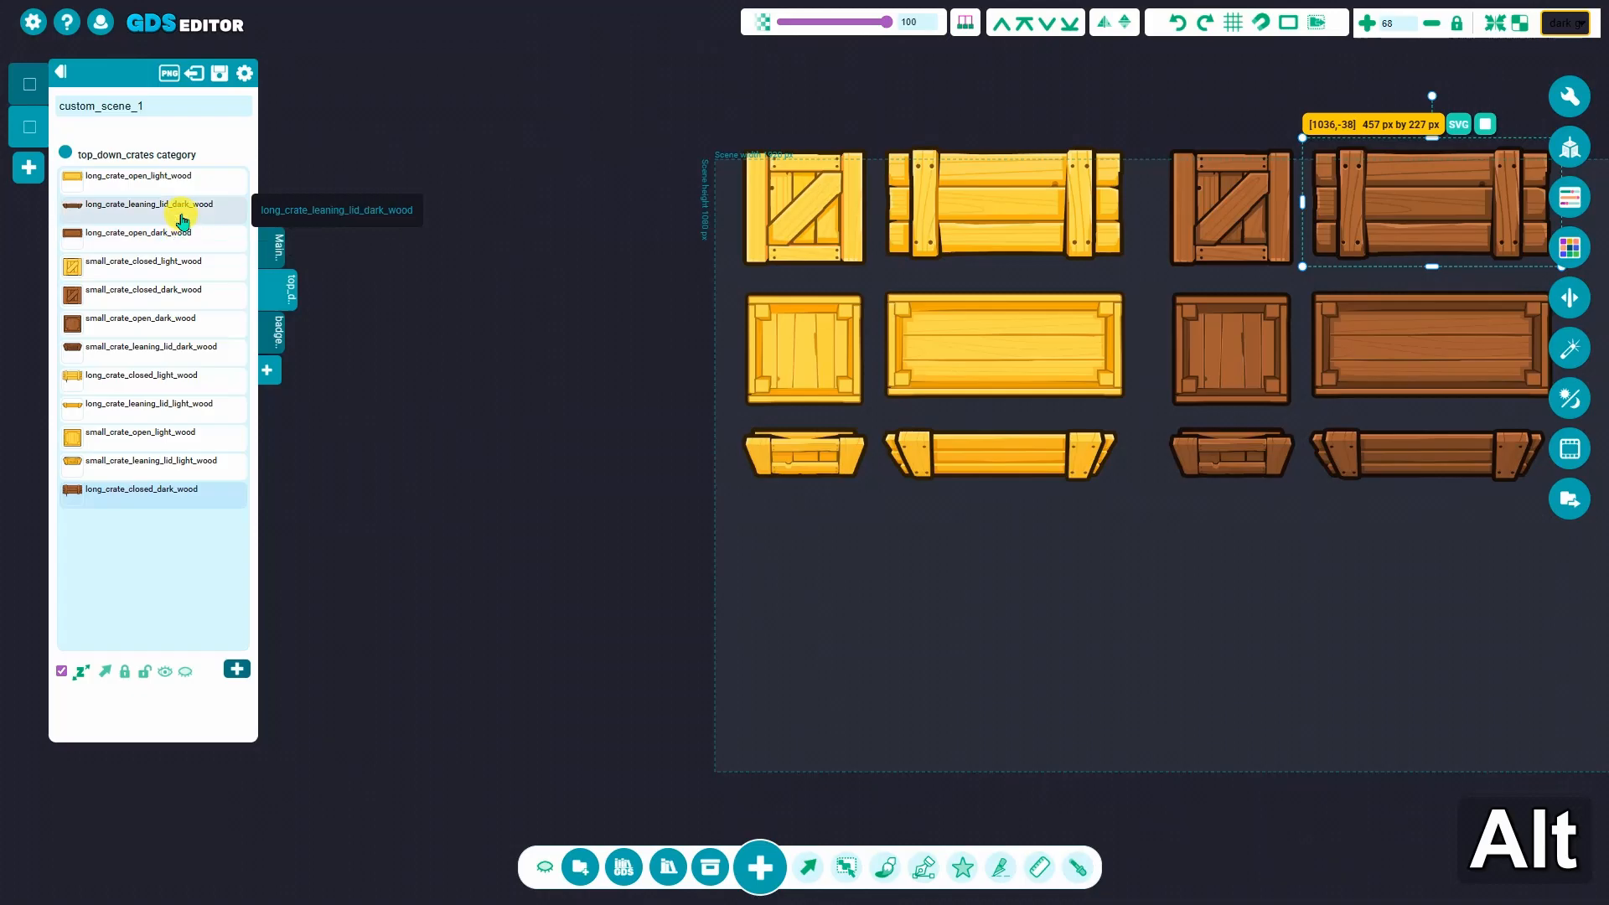
click(183, 220)
click(168, 348)
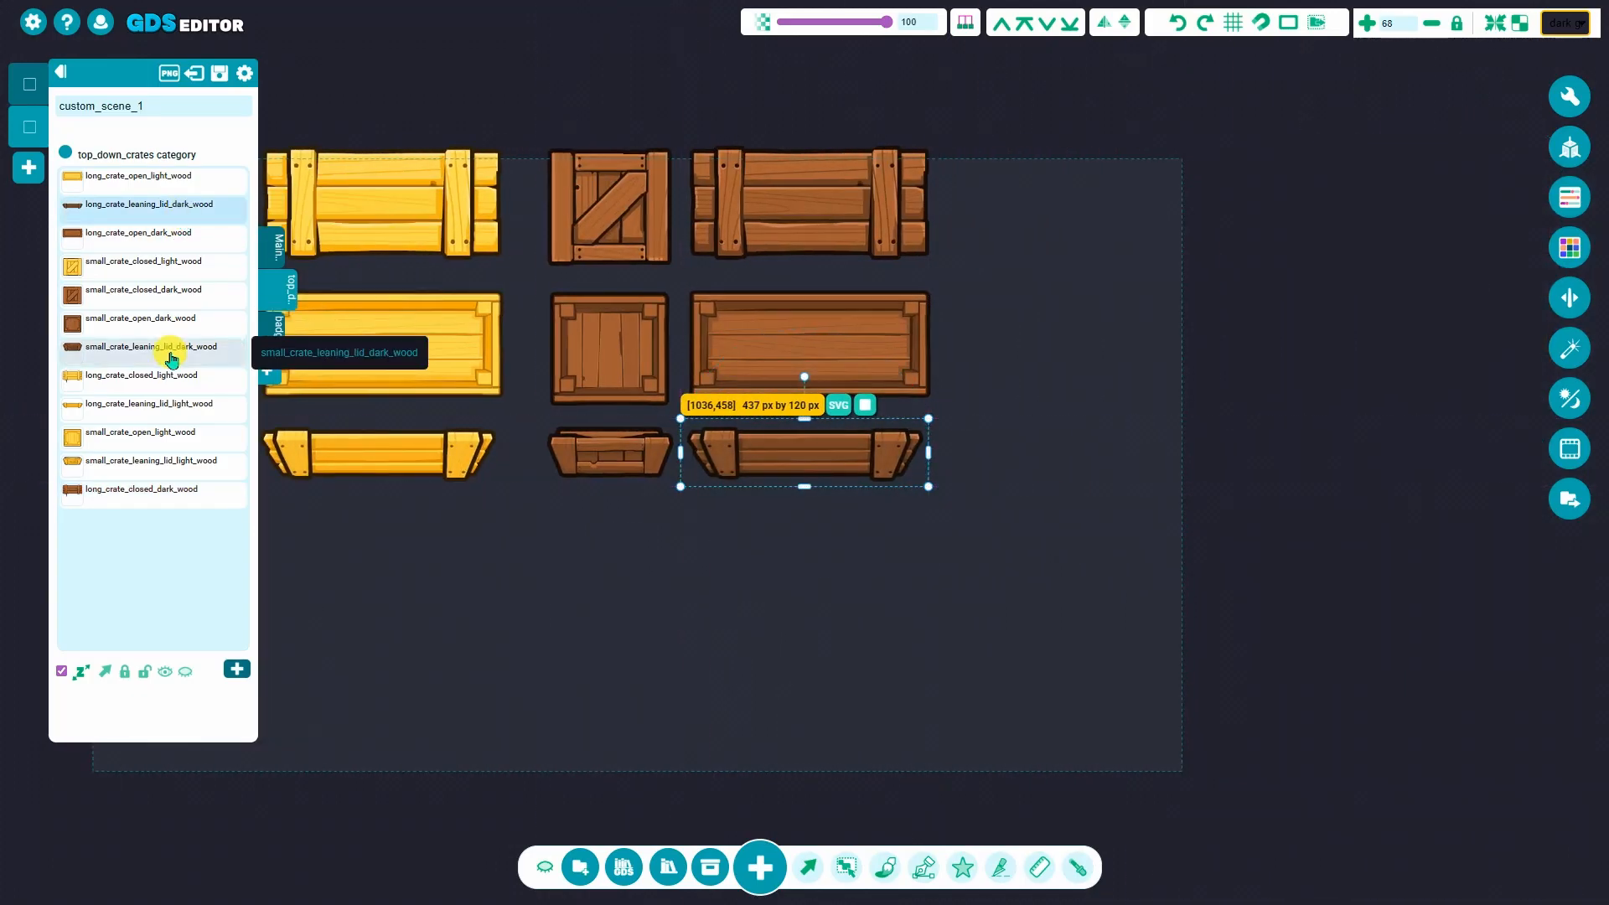
click(178, 501)
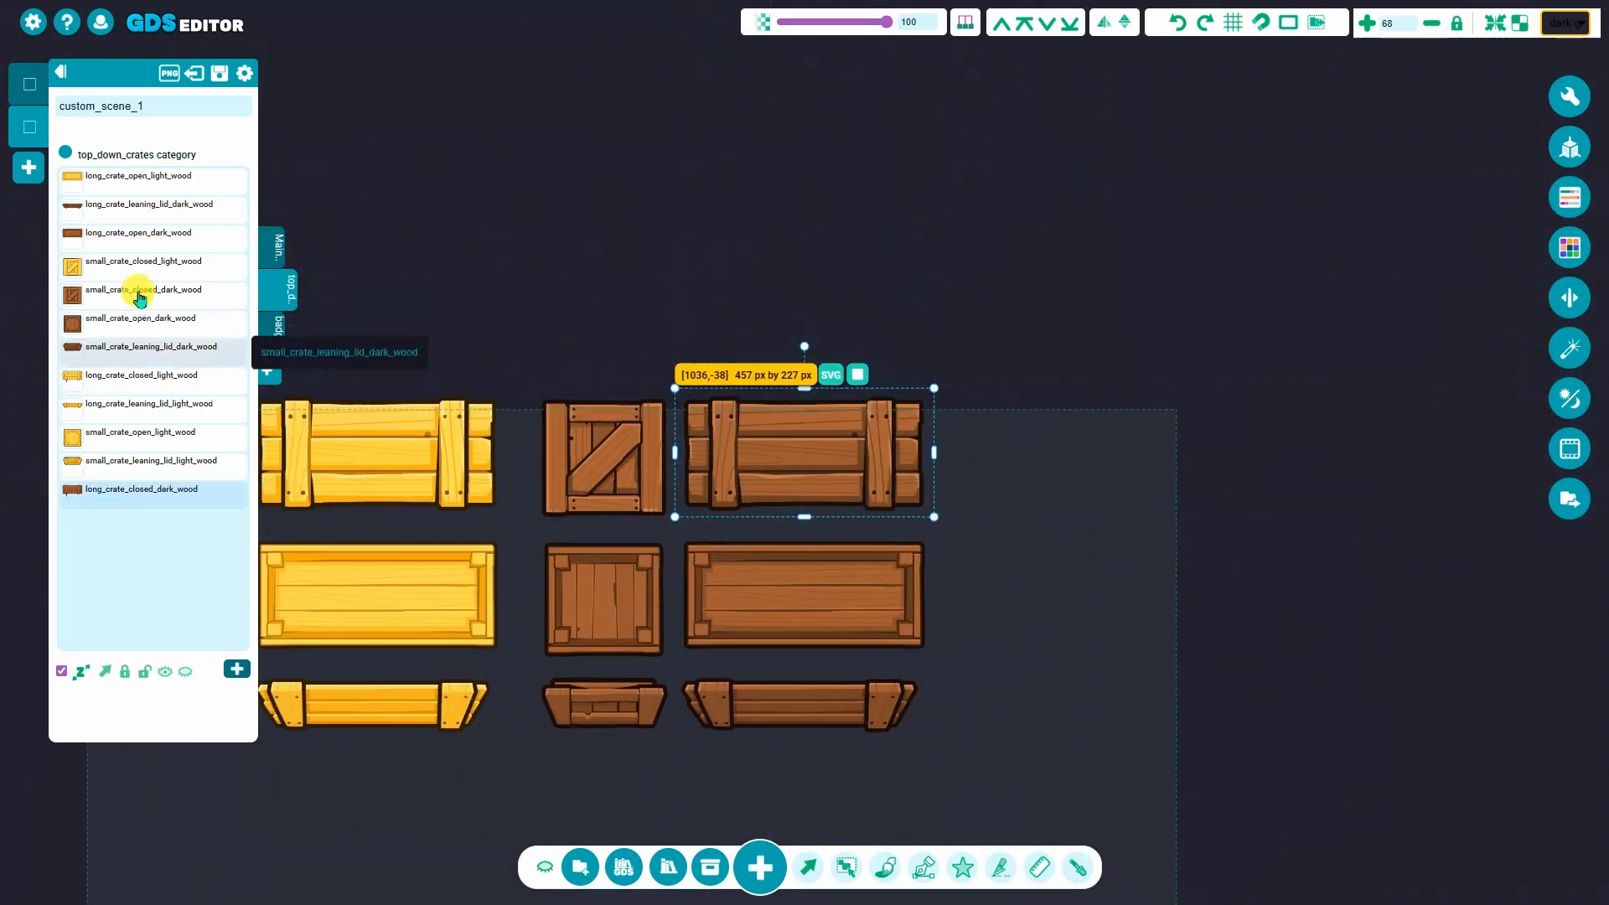
click(140, 272)
click(794, 513)
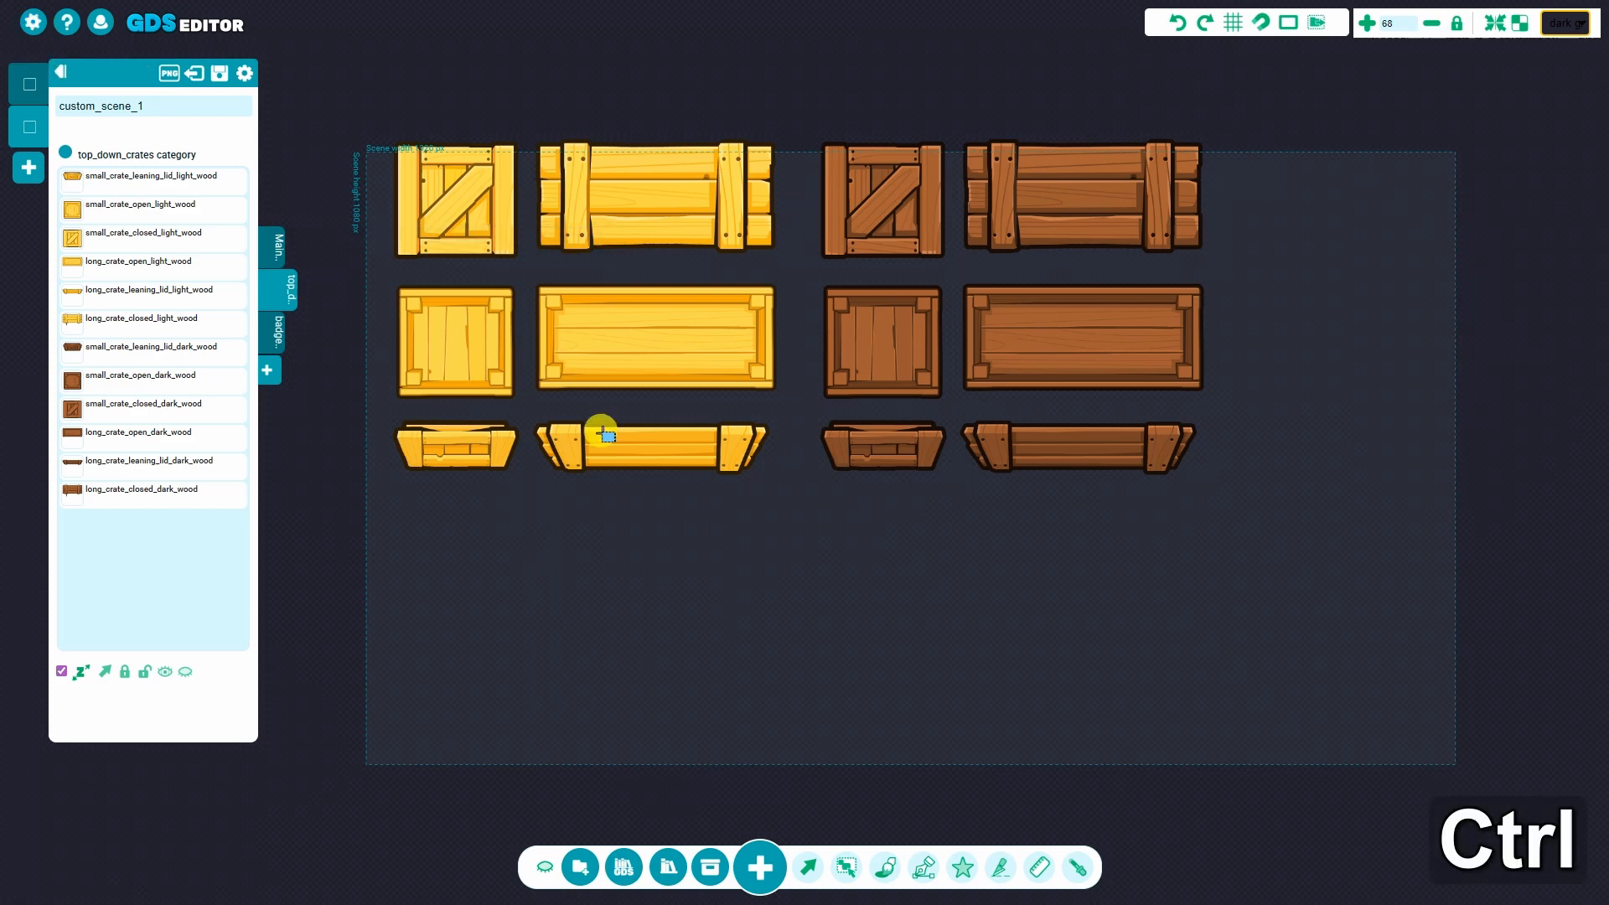
Try rubber-band selections on the canvas around the lower rows of crates
click(658, 449)
click(887, 356)
click(899, 512)
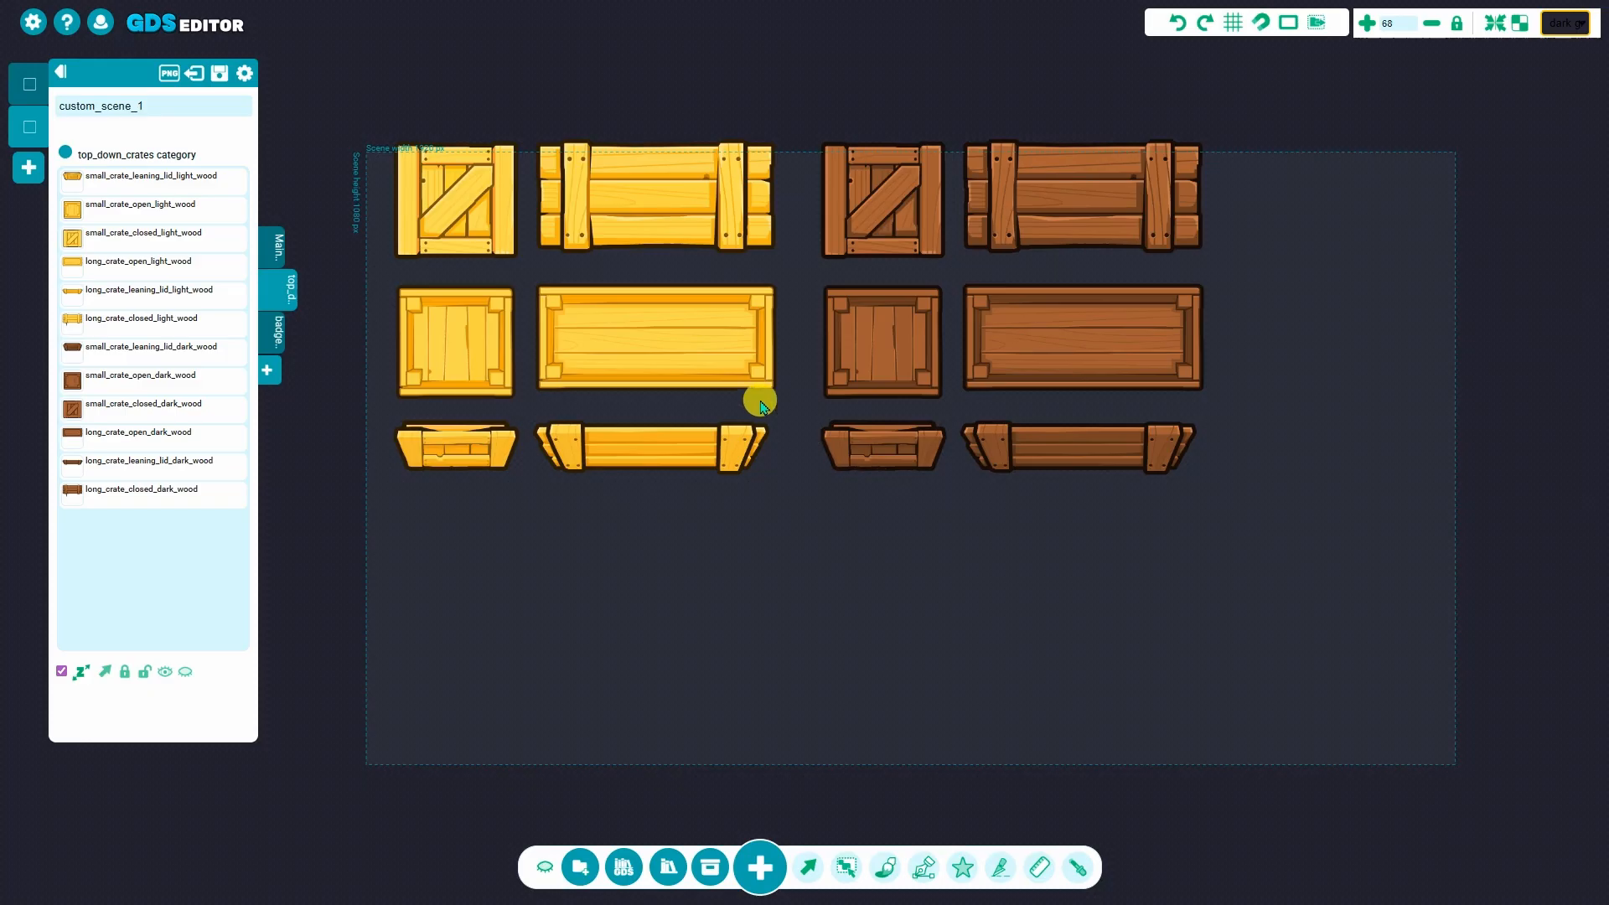
shift+scroll(749, 536, left, 1)
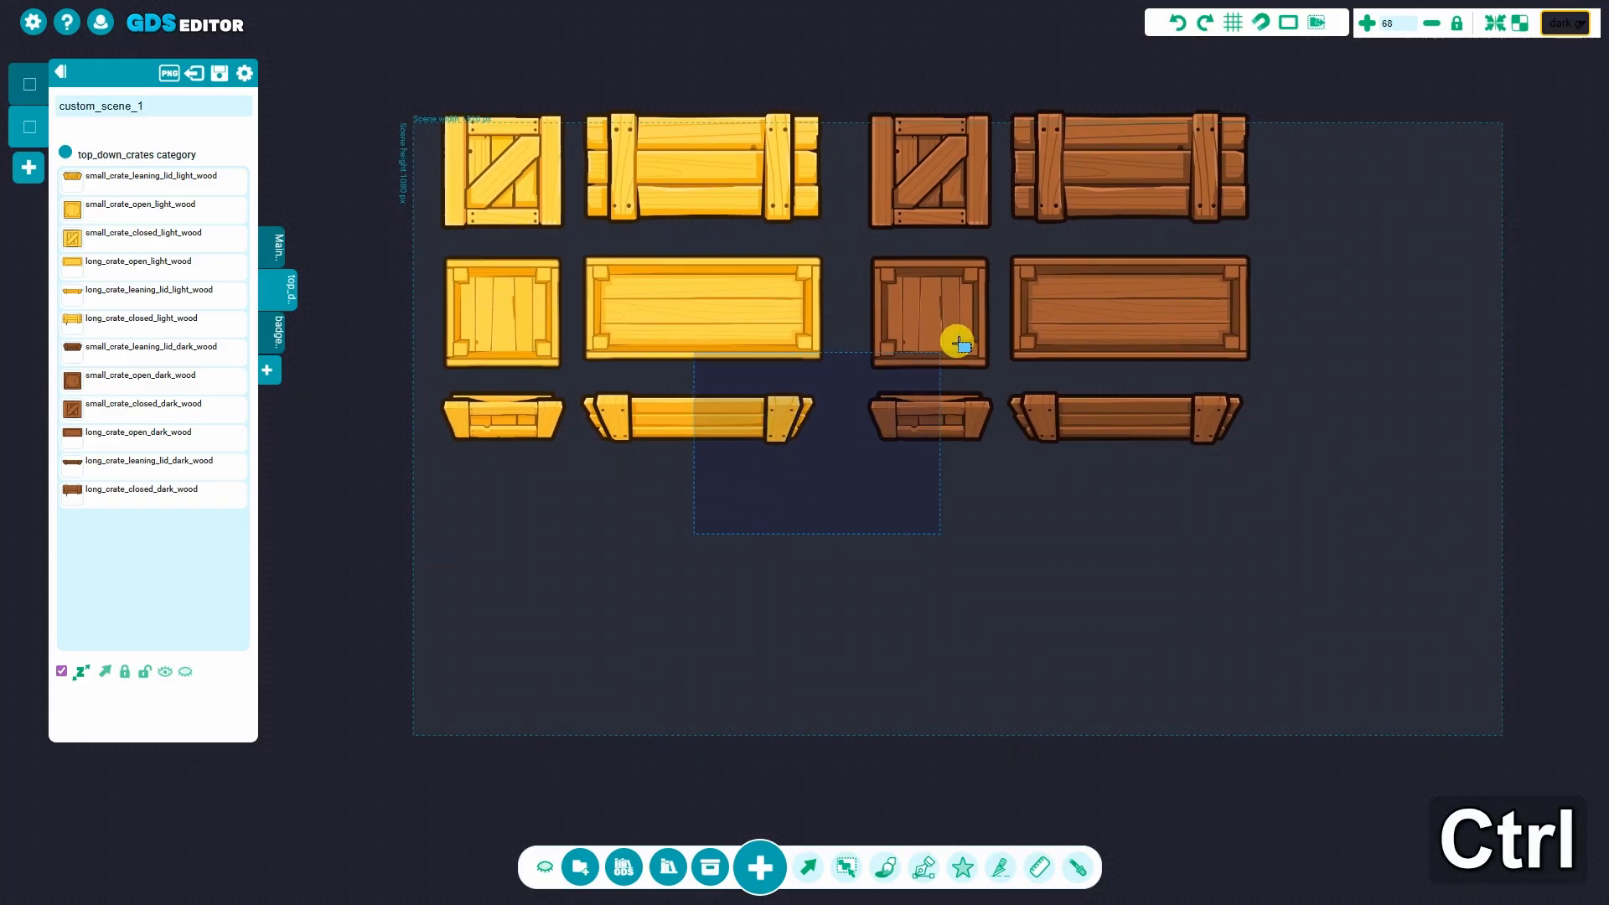
shift+scroll(930, 565, right, 1)
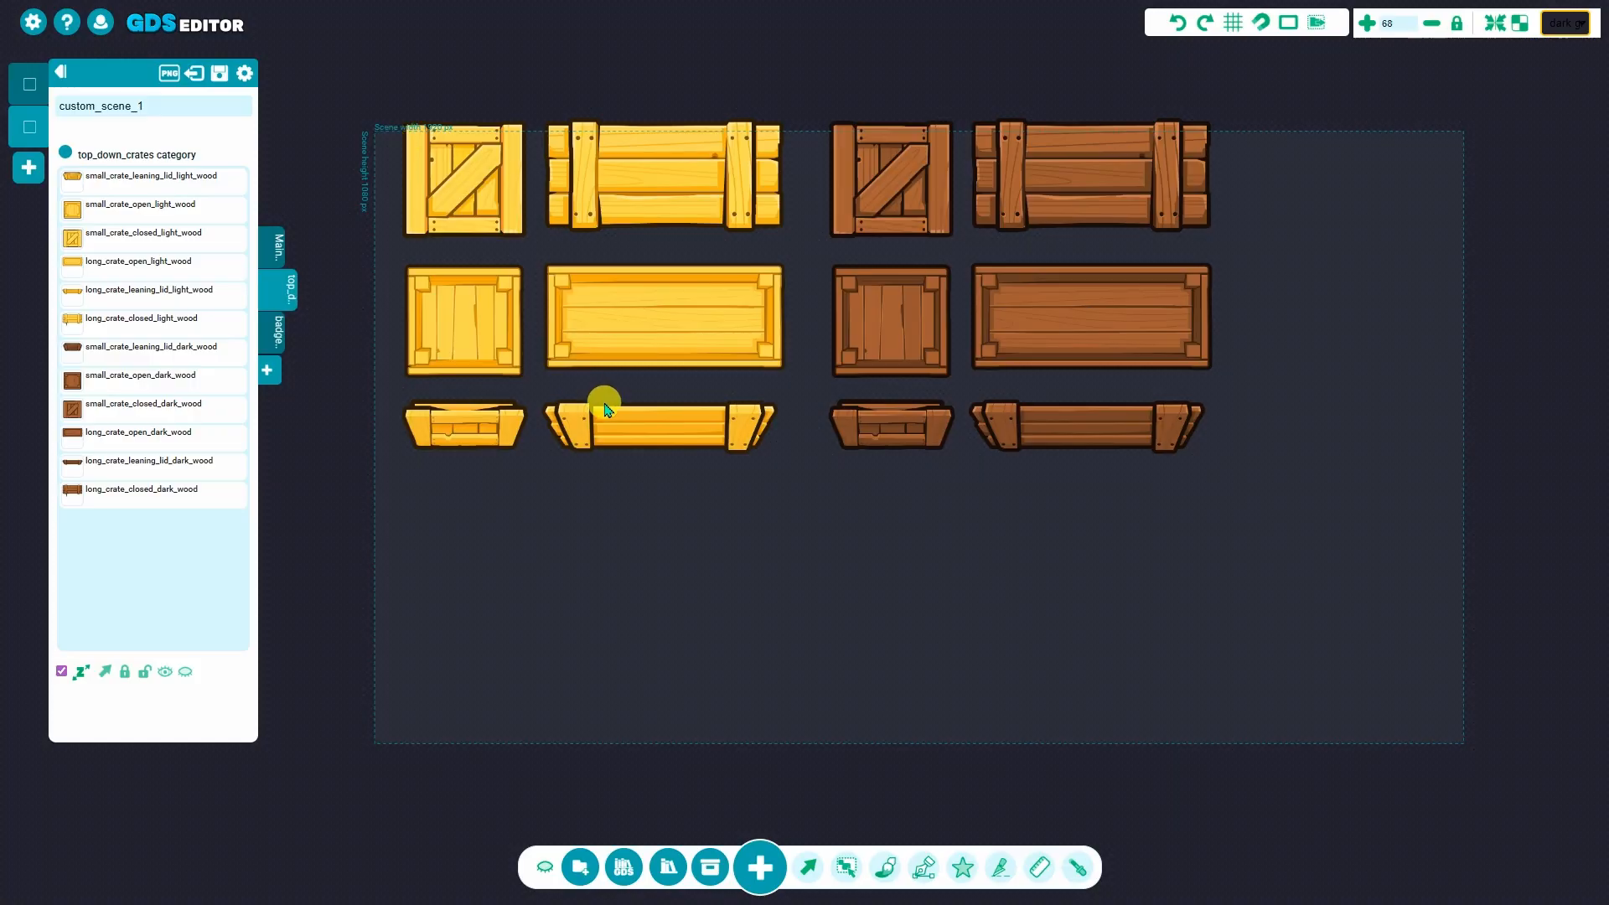
Enable Invert select keys in the application settings and close the settings
click(35, 27)
click(302, 371)
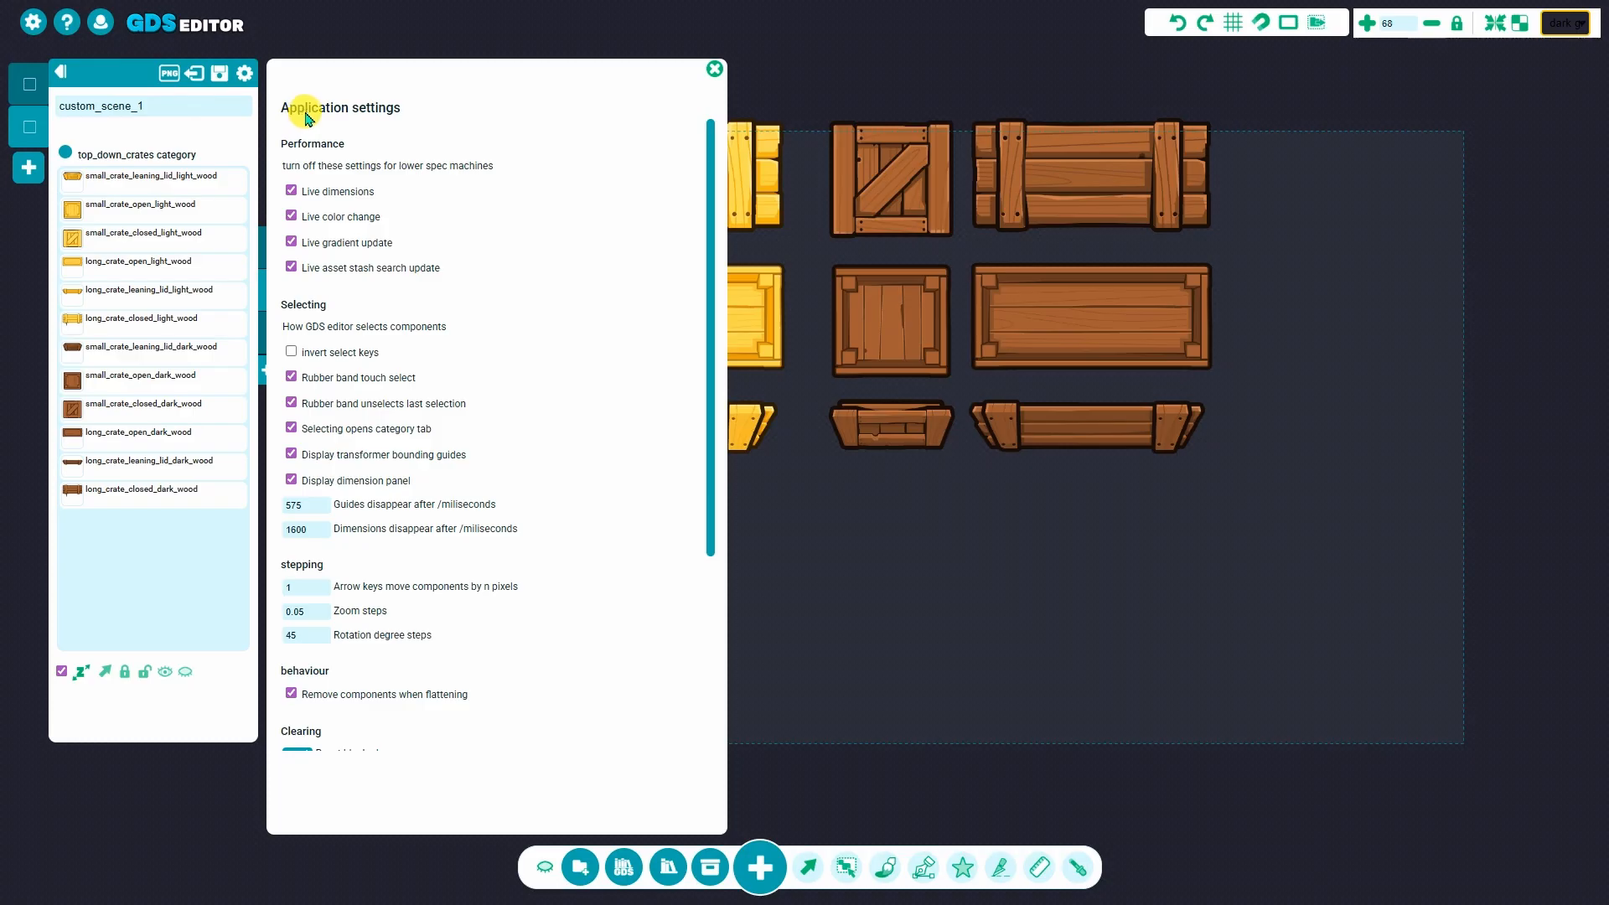
click(714, 69)
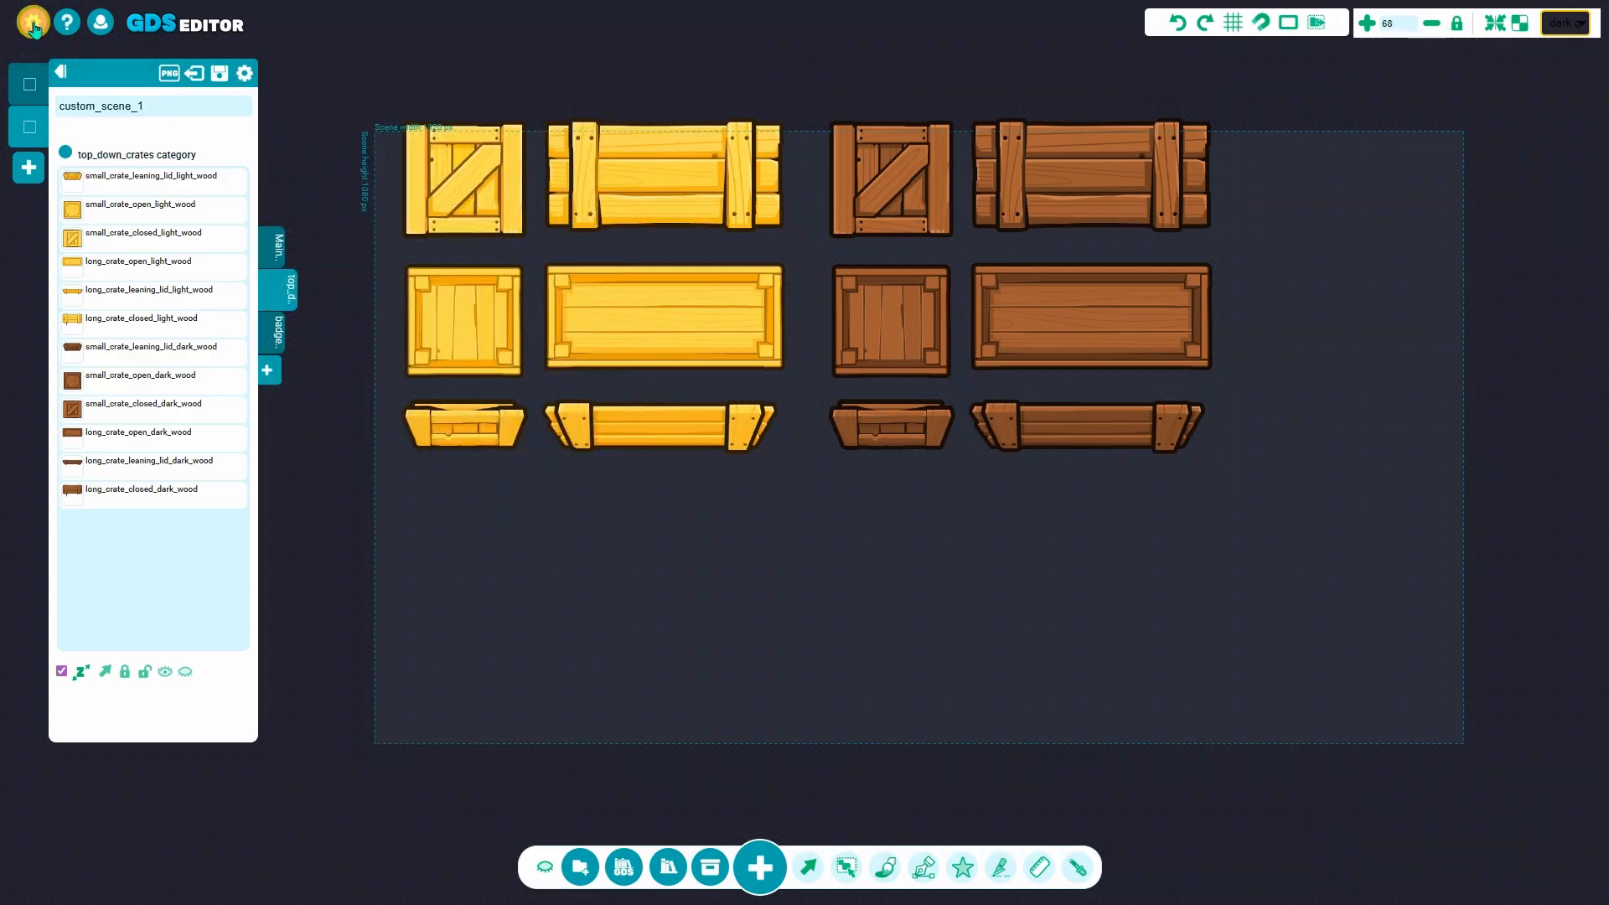
click(34, 22)
click(291, 355)
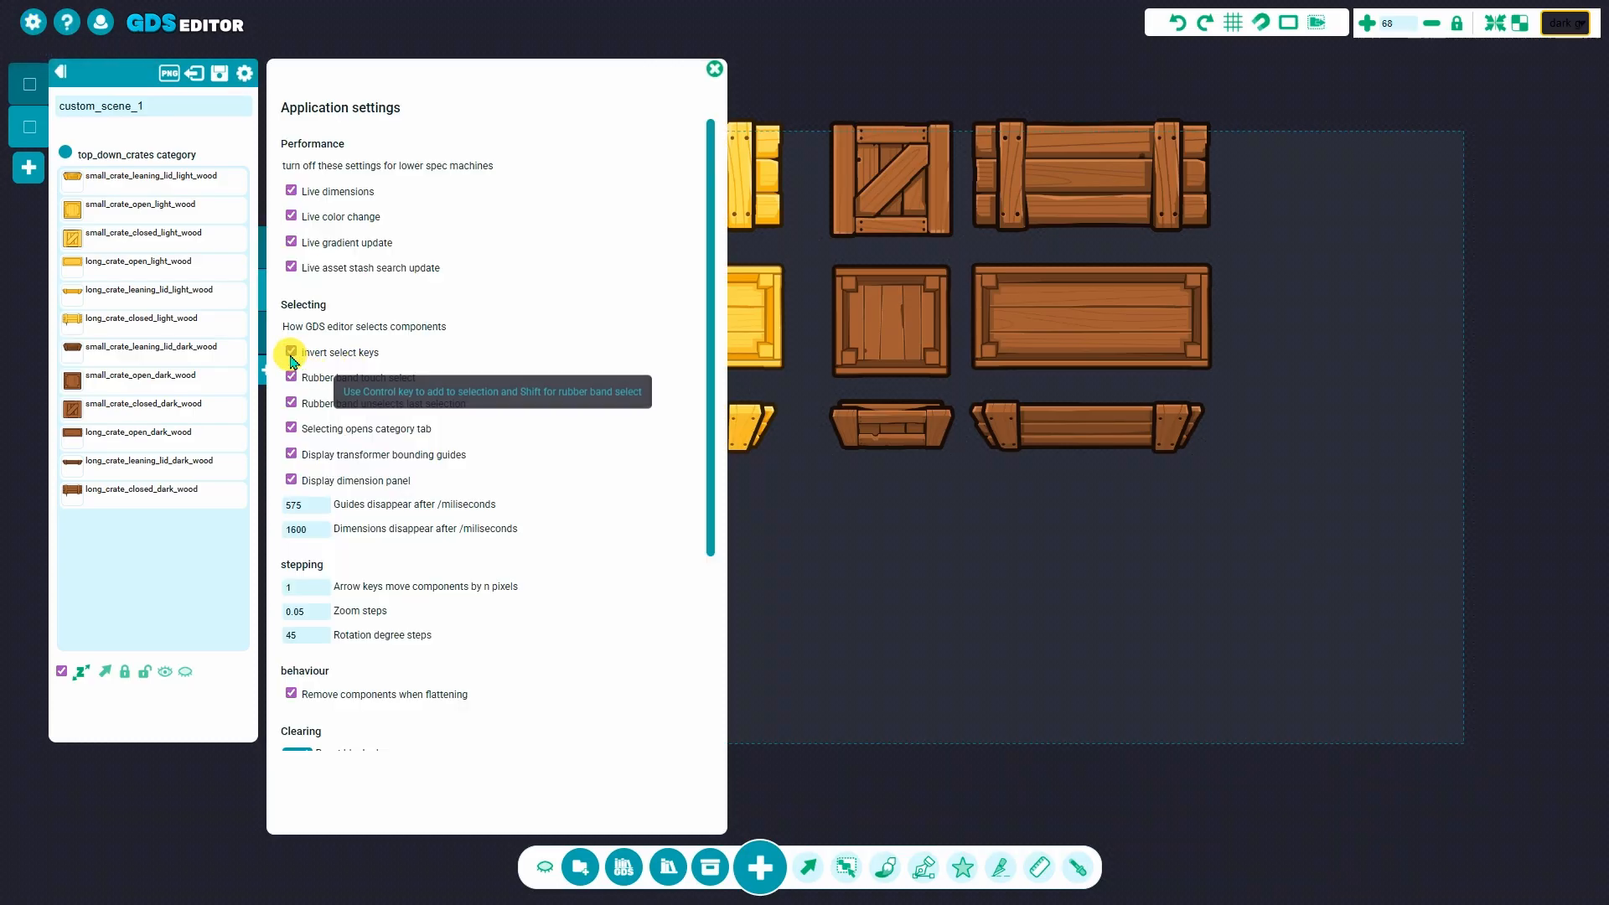
click(962, 658)
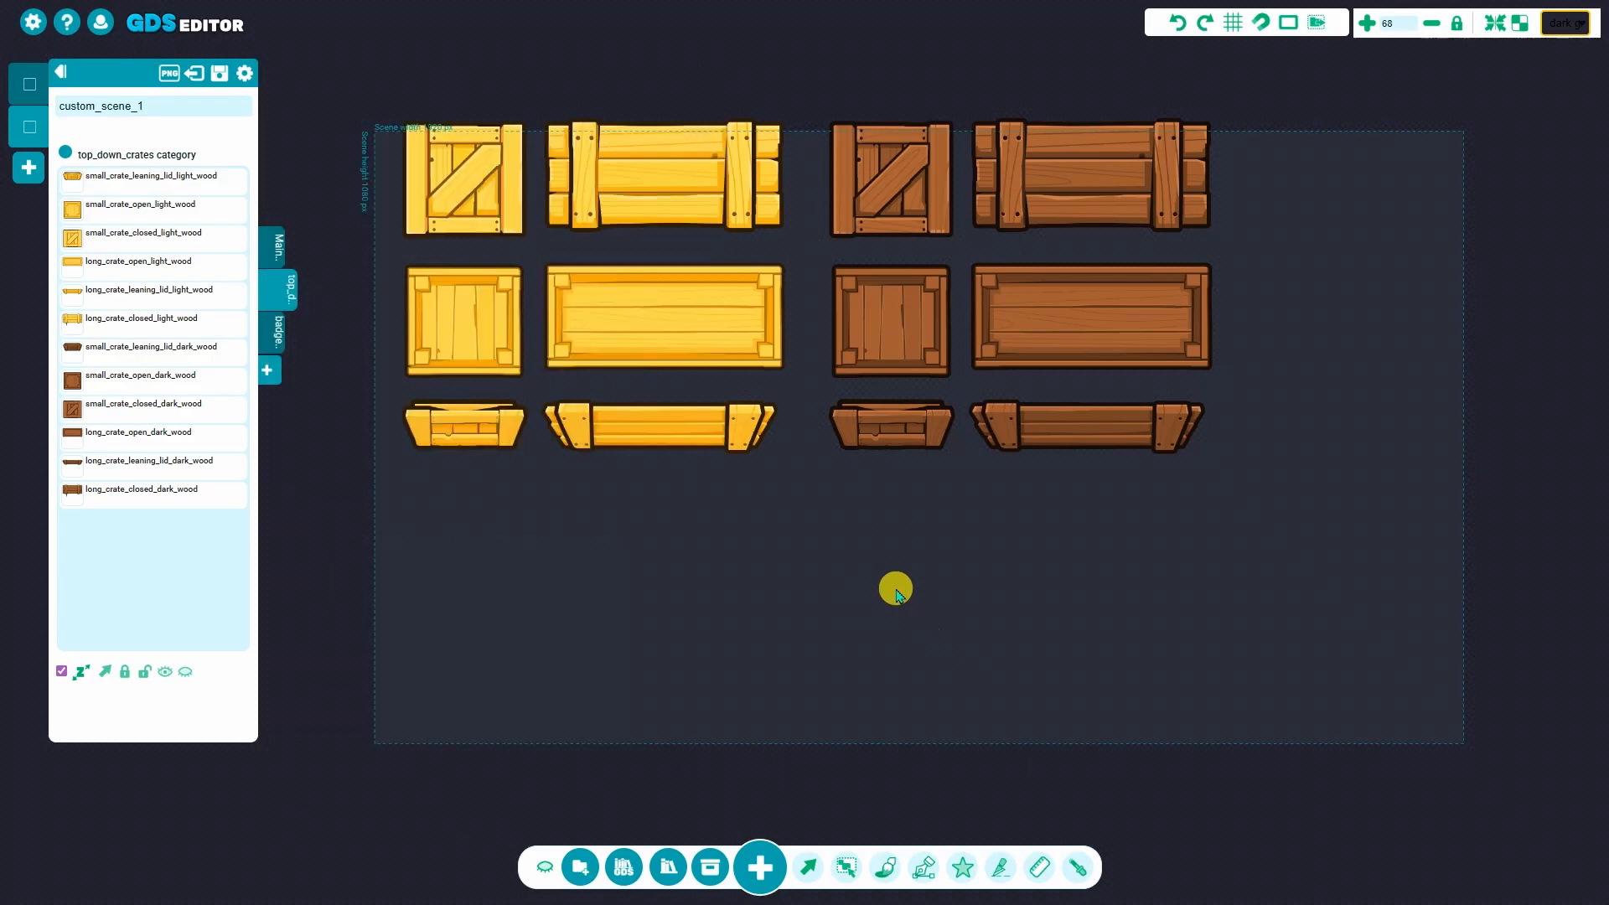
Select all eight crates in the two lower rows on the canvas, adding them to the selection one by one
click(904, 427)
ctrl+click(919, 323)
ctrl+click(1045, 309)
ctrl+click(1047, 427)
ctrl+click(724, 339)
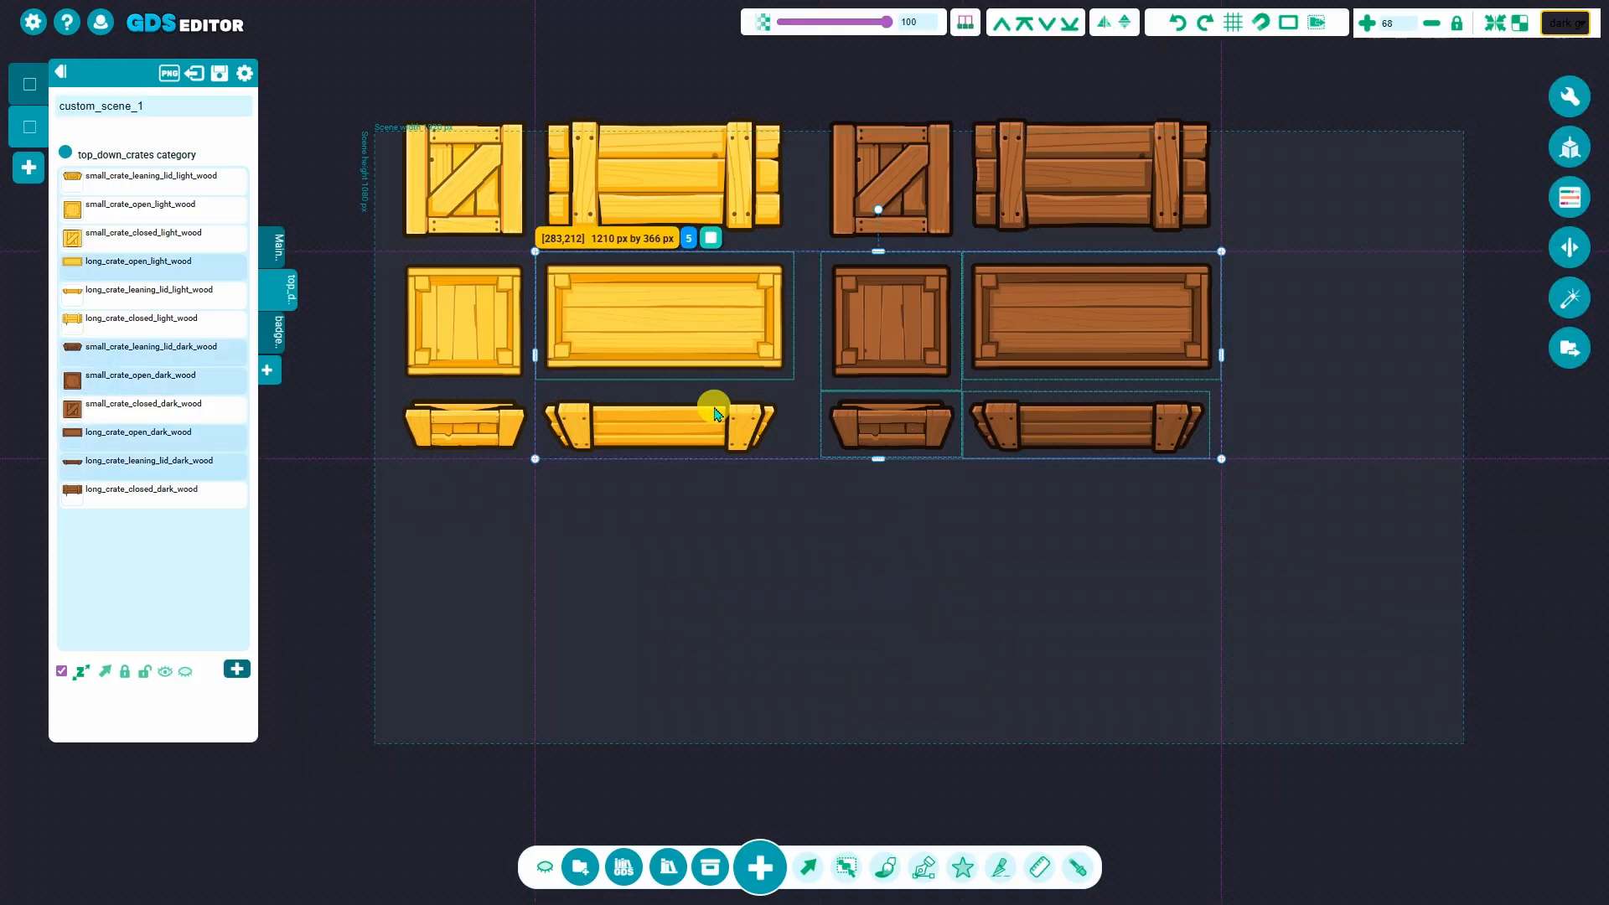
ctrl+click(714, 423)
ctrl+click(511, 417)
ctrl+click(492, 312)
Move the eight selected crates together to about 82, 240, undo the move and clear the selection
drag(526, 420, 520, 298)
key(ctrl+z)
key(ctrl+z)
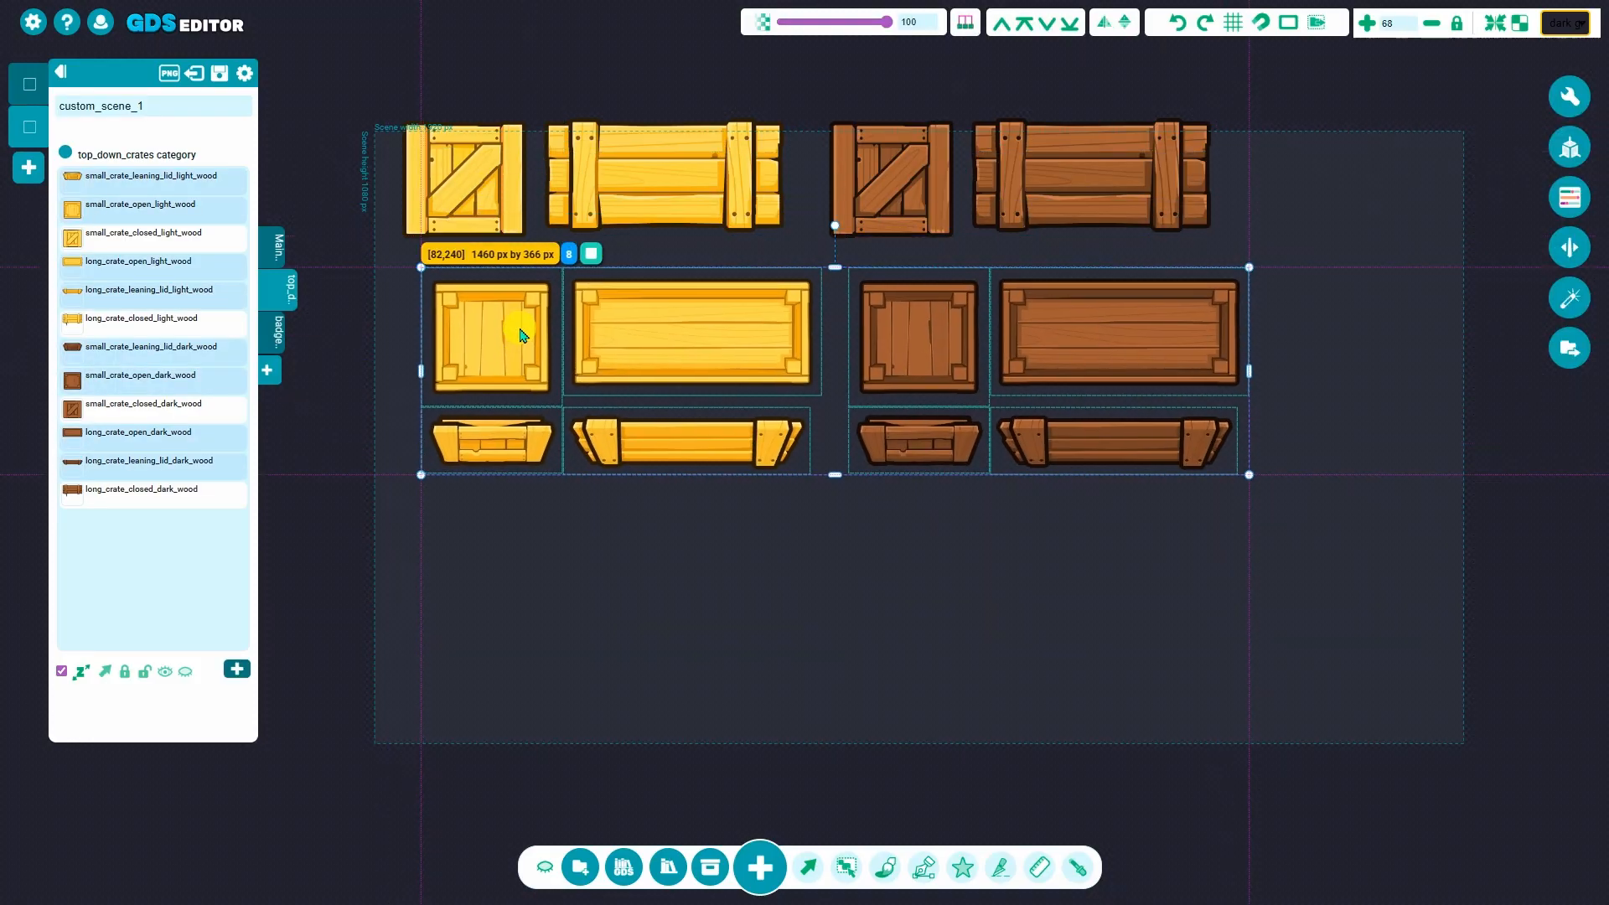
click(624, 531)
Draw rubber-band selections across all rows of crates from both sides and clear the selection
shift+drag(492, 522, 1178, 138)
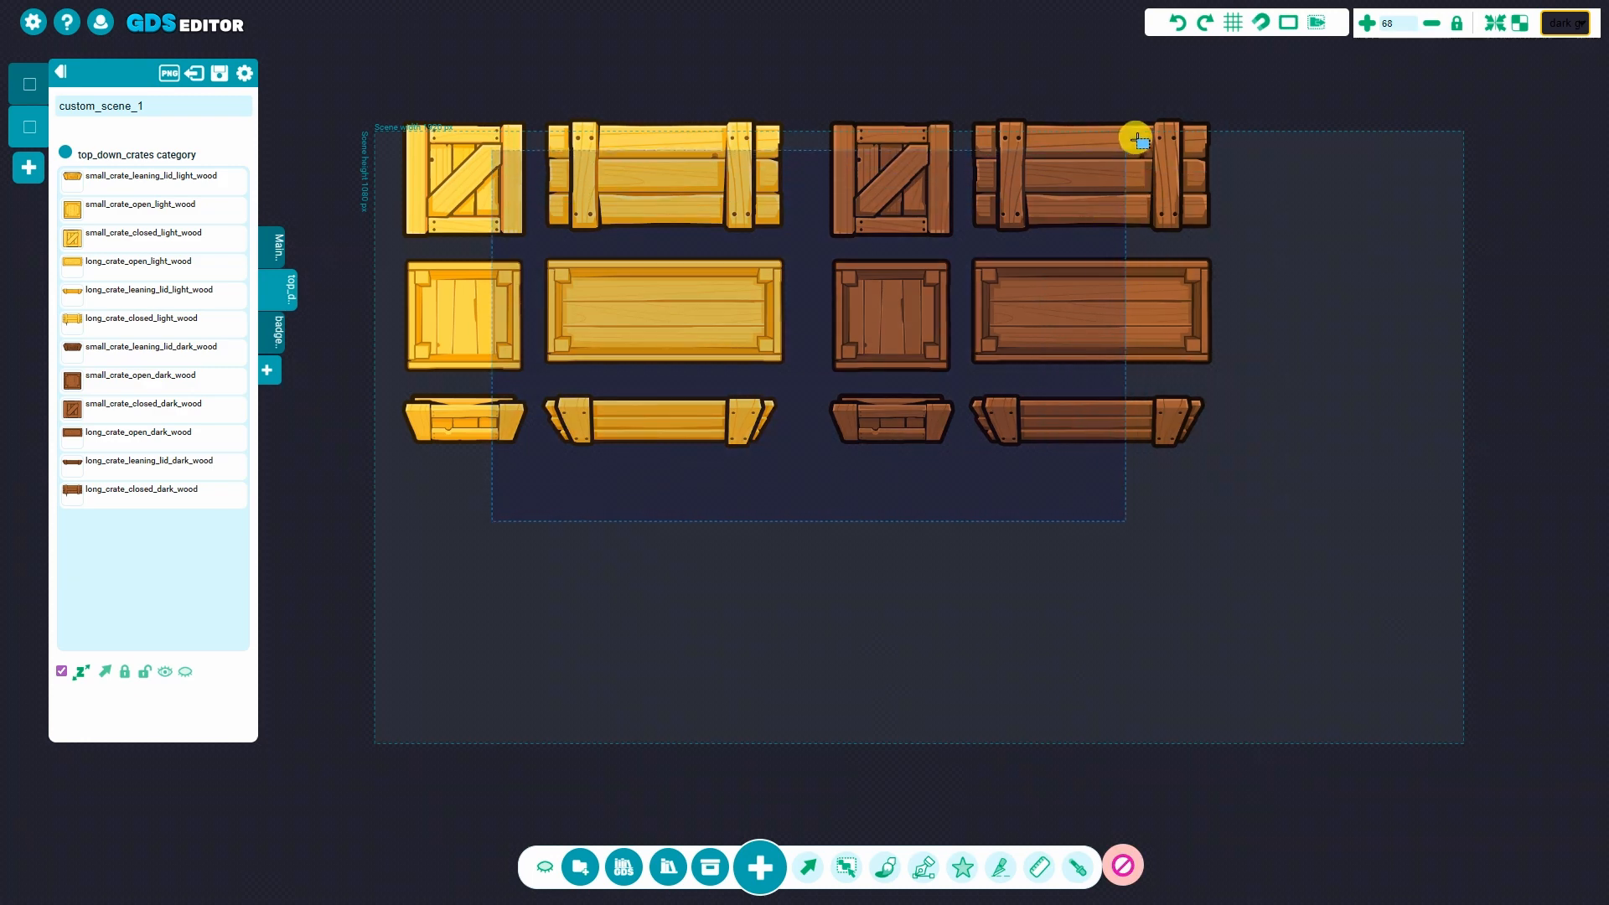
shift+drag(1298, 561, 405, 174)
click(701, 568)
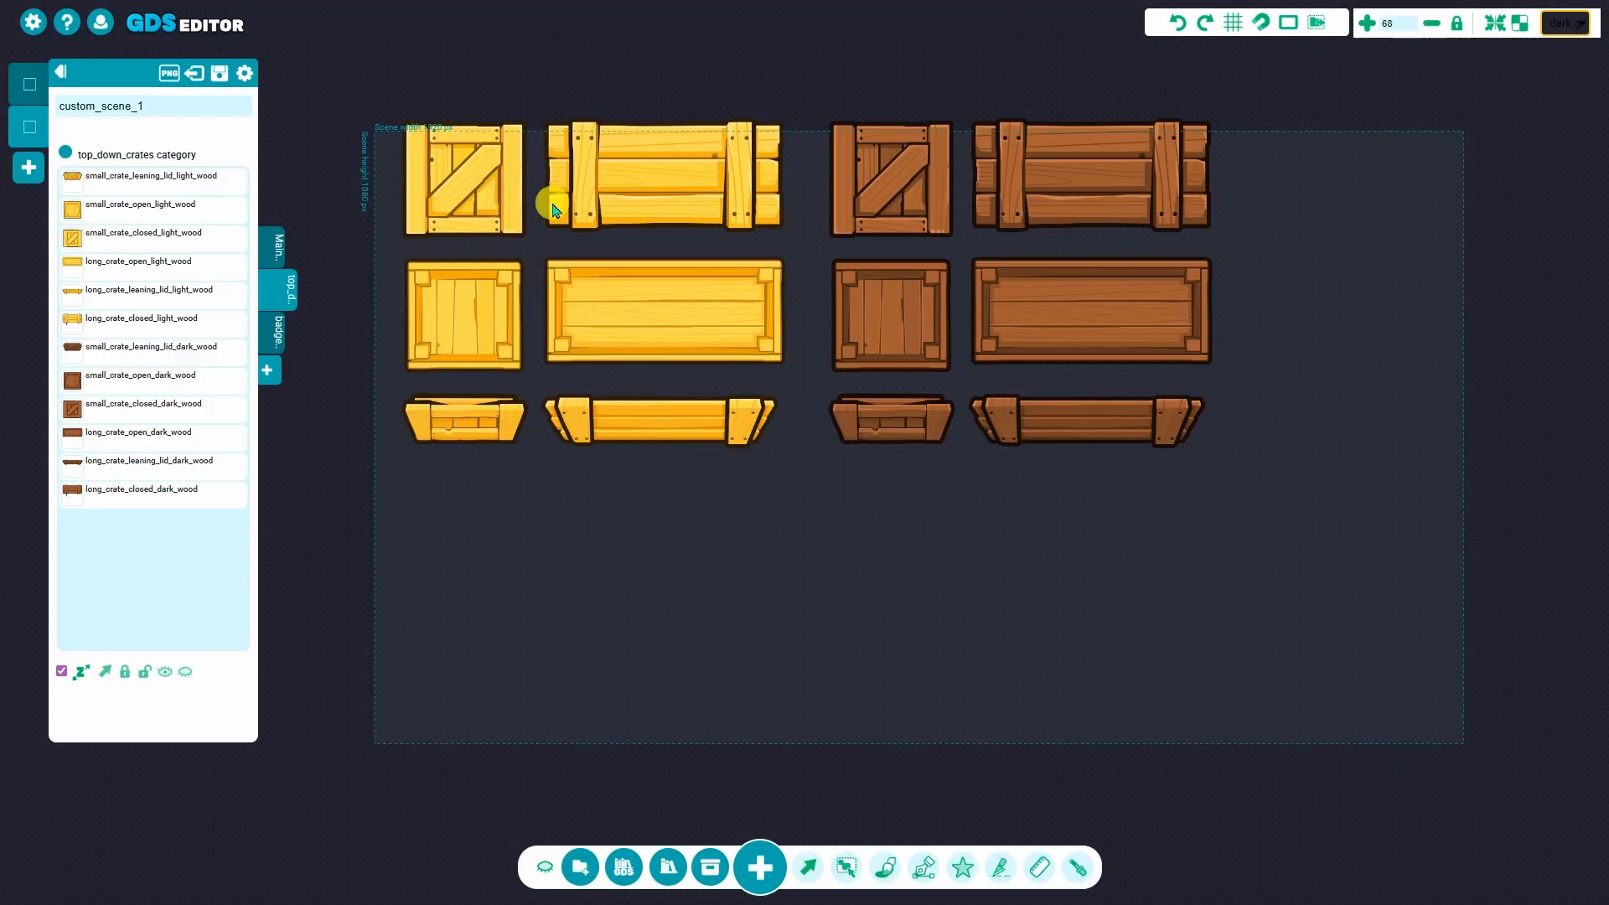
Move small_crate_closed_light_wood below the other crates to about 782, 729, and collapse the scene's component list
click(474, 188)
drag(482, 195, 590, 649)
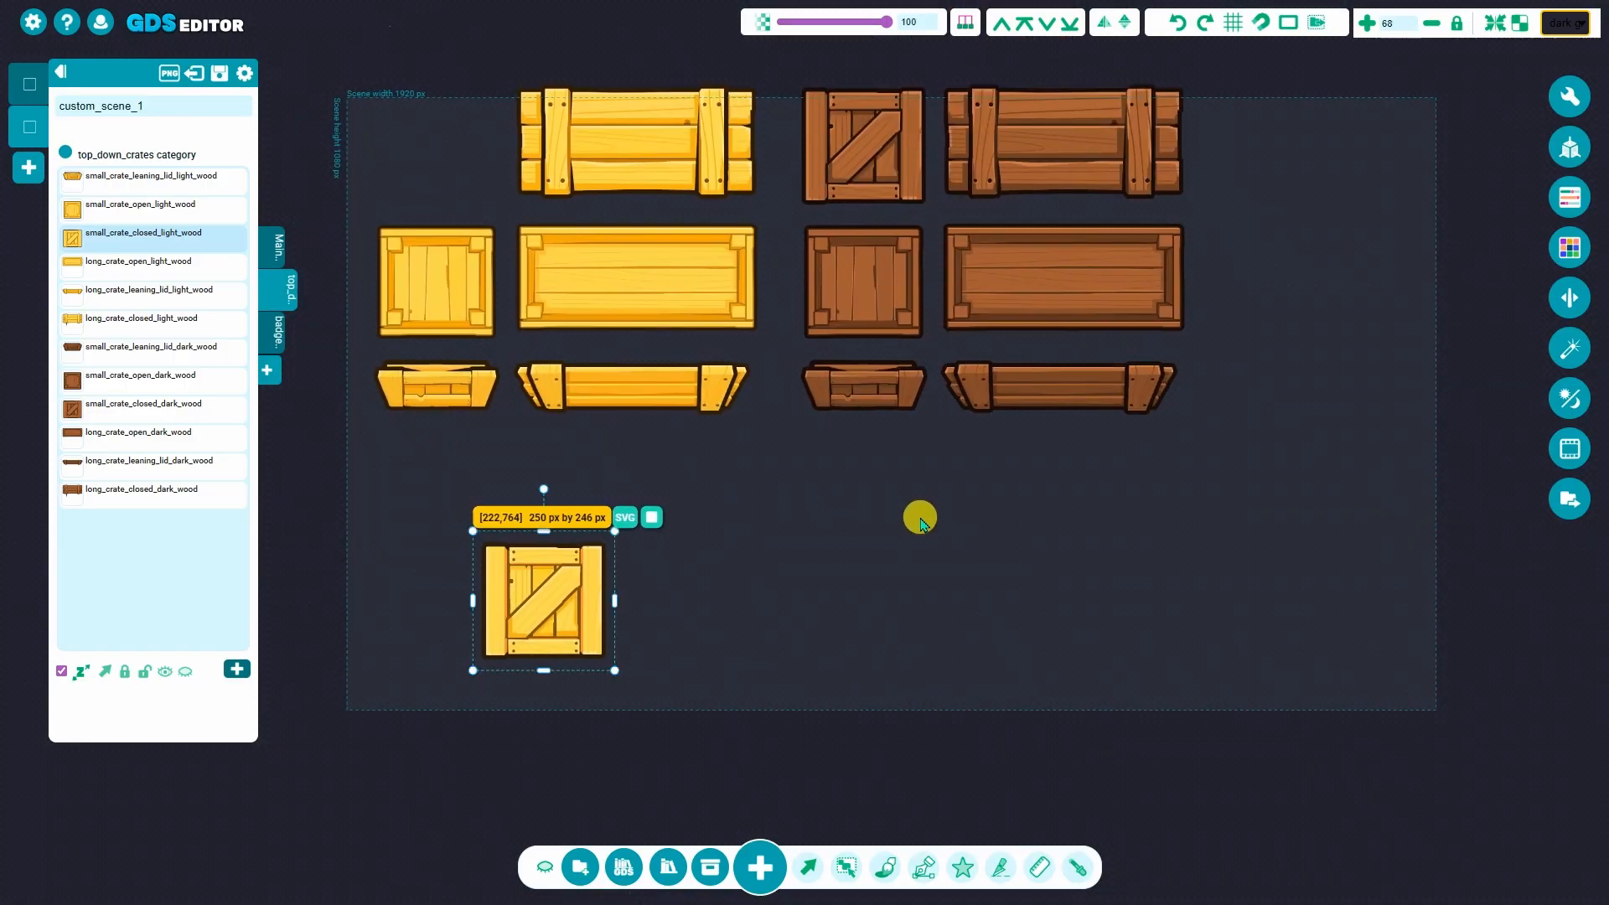
click(920, 520)
drag(587, 586, 1129, 625)
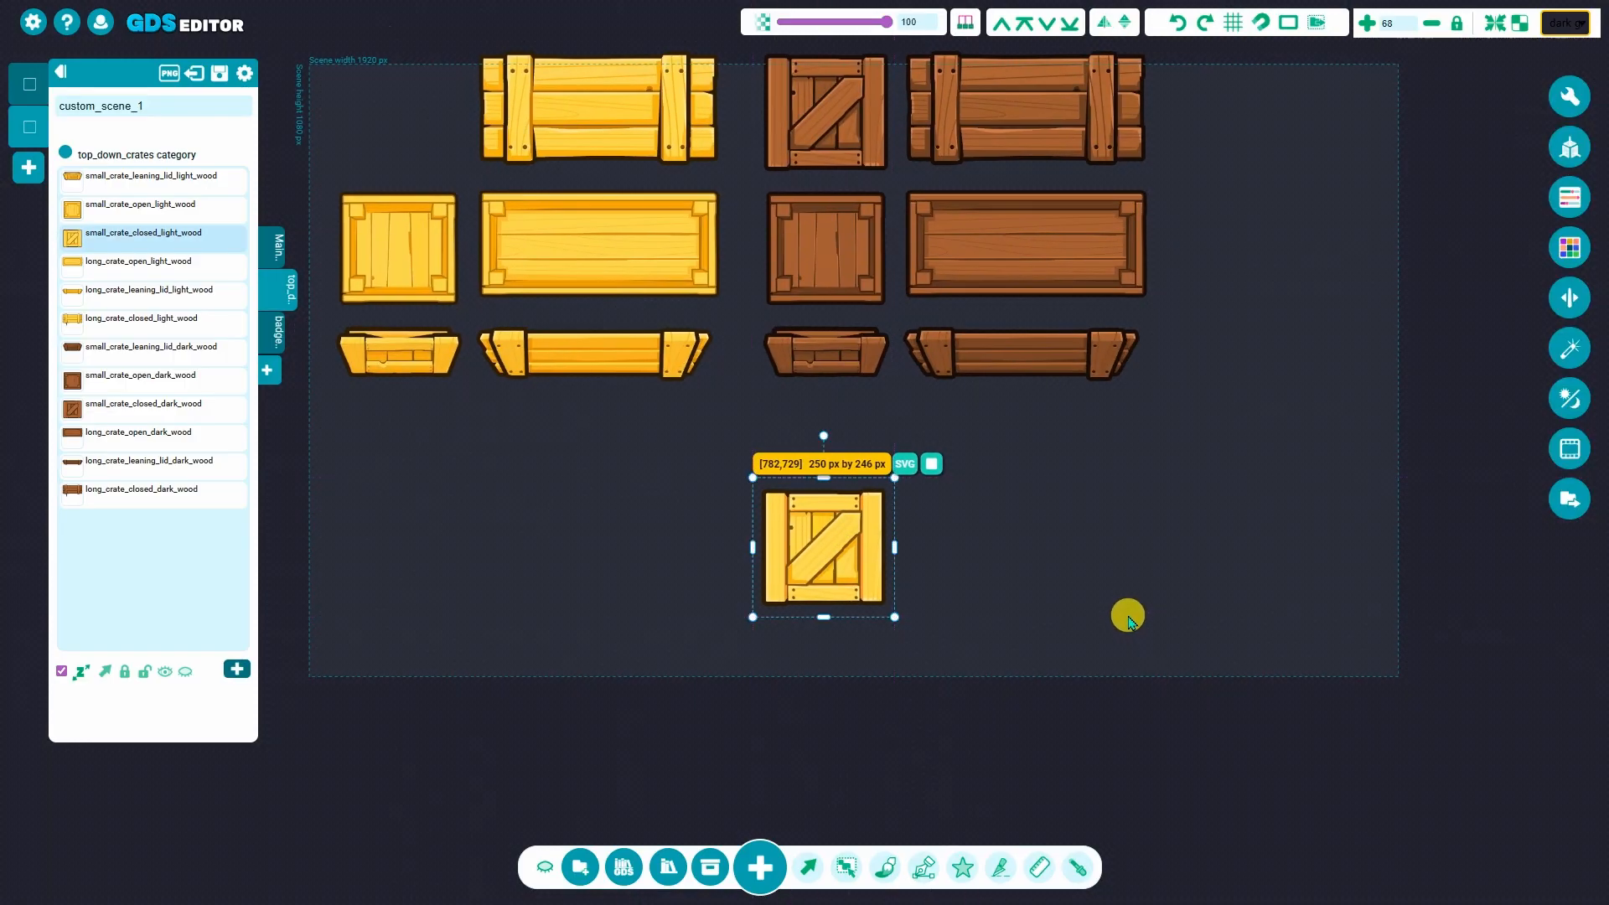
click(63, 72)
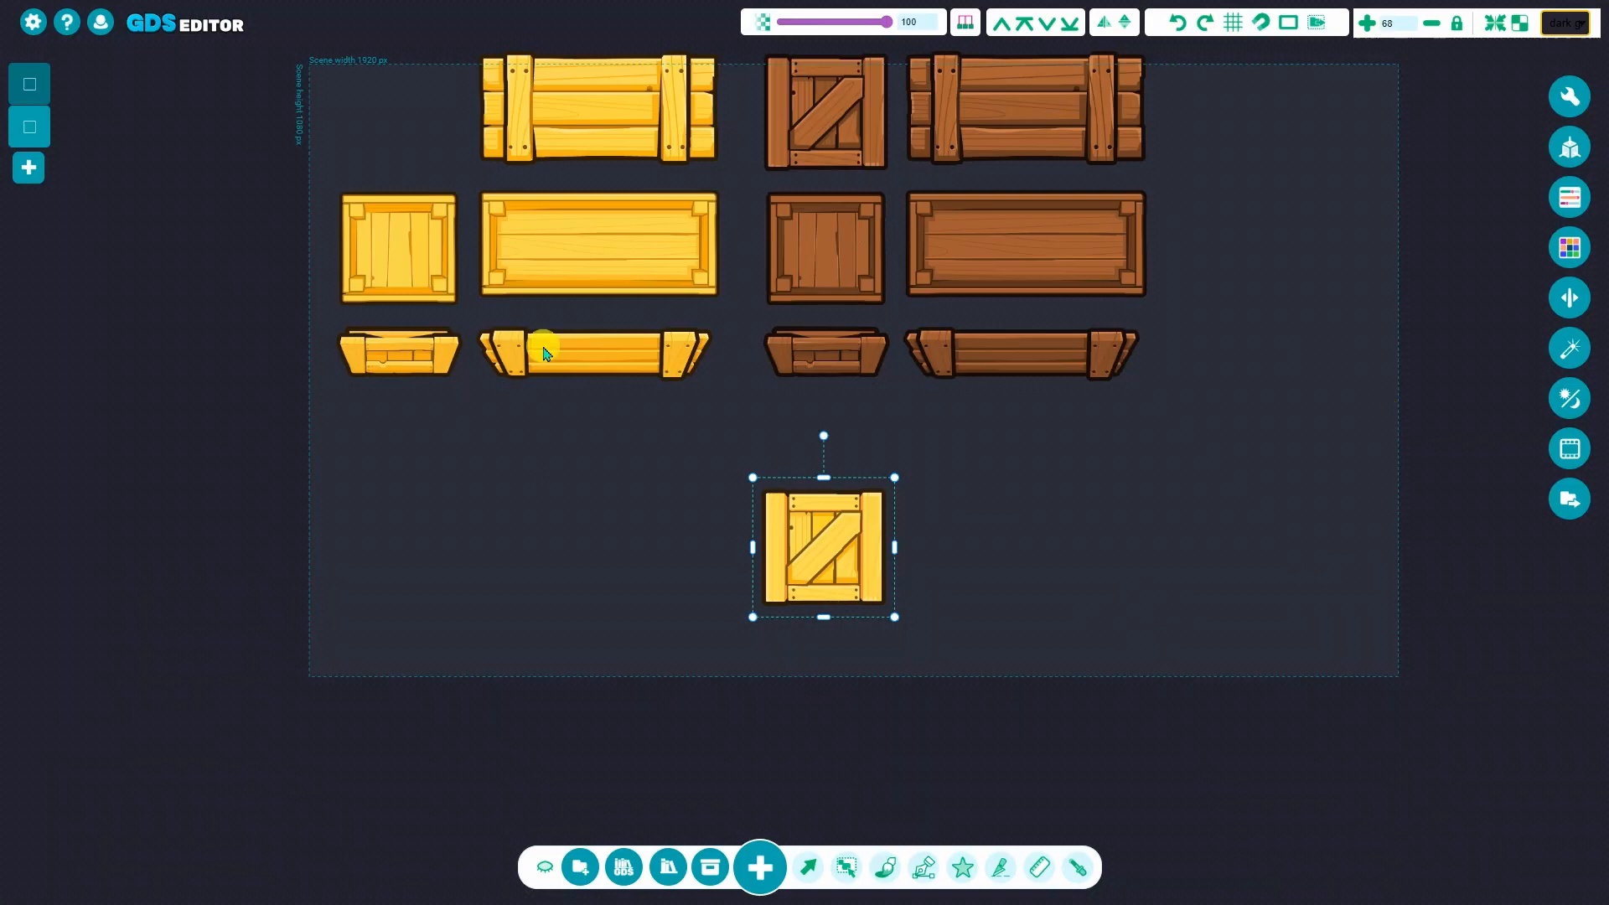
Move the lone light wood crate below the rows slightly up, to about 778, 689
click(1149, 582)
middle_drag(971, 649, 967, 650)
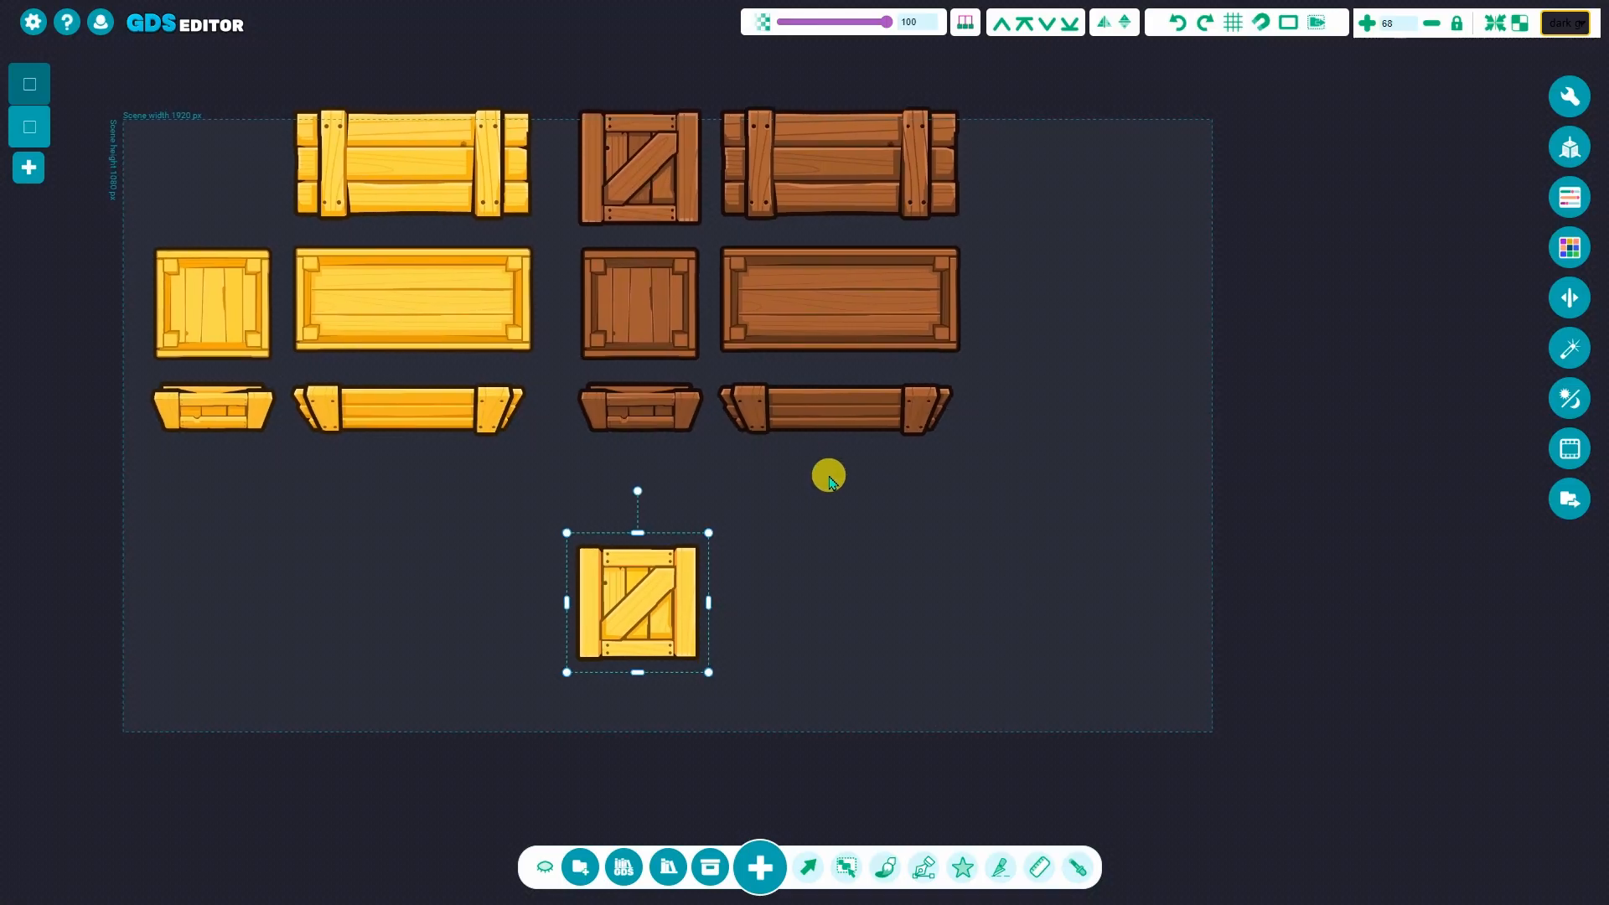
drag(644, 612, 641, 590)
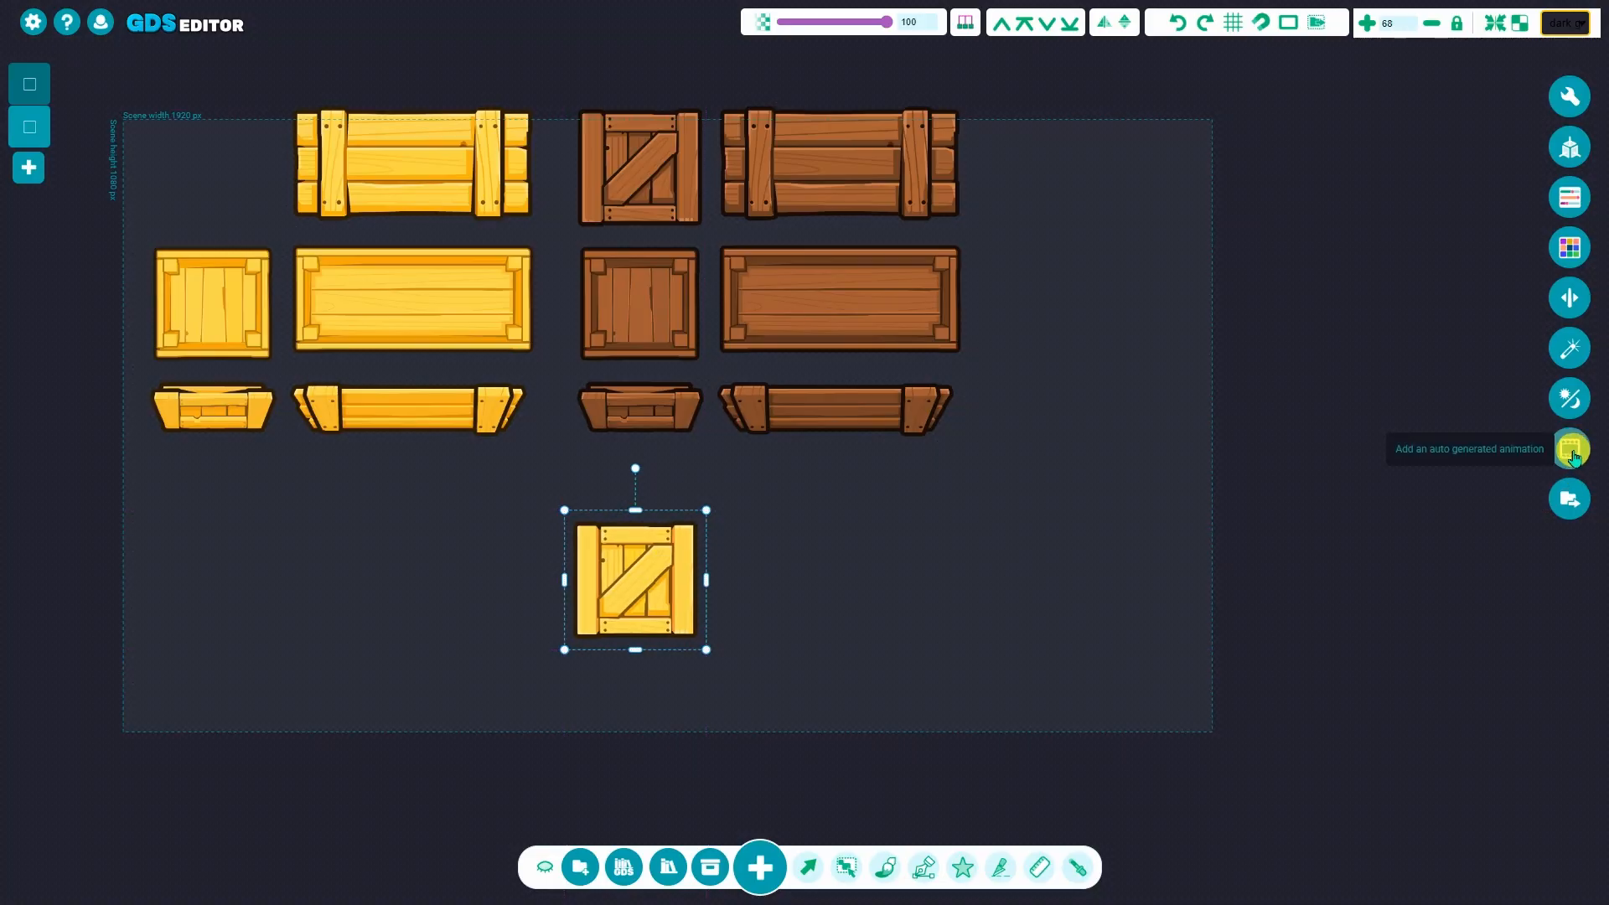
click(690, 607)
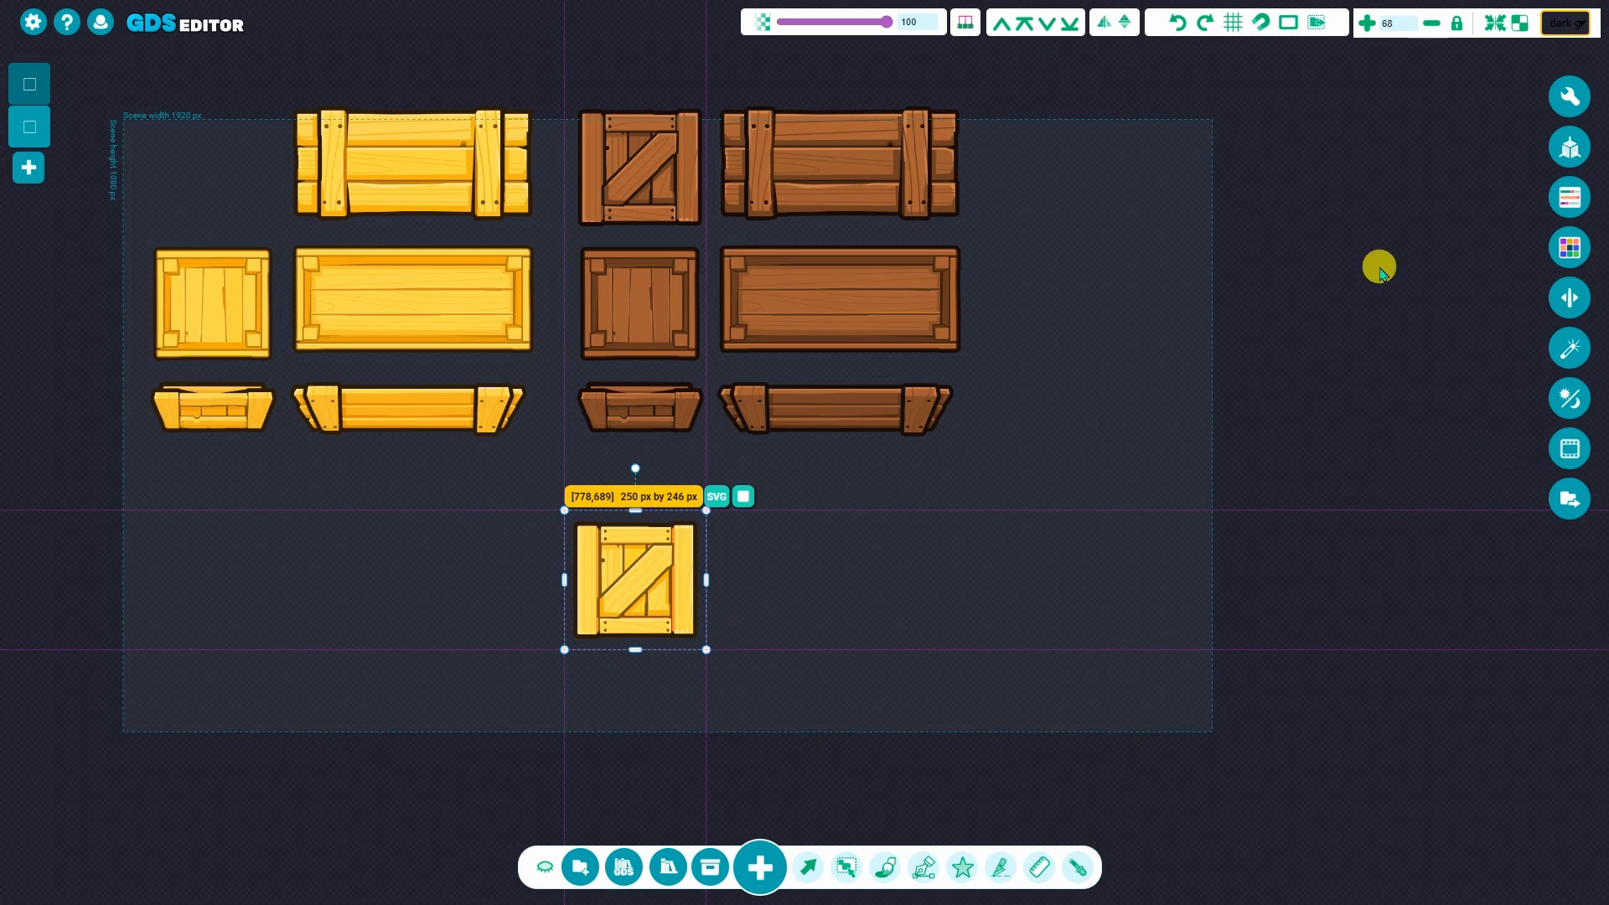
Select the three large dark crates one after another, ending with only the lone small light crate selected
click(1114, 492)
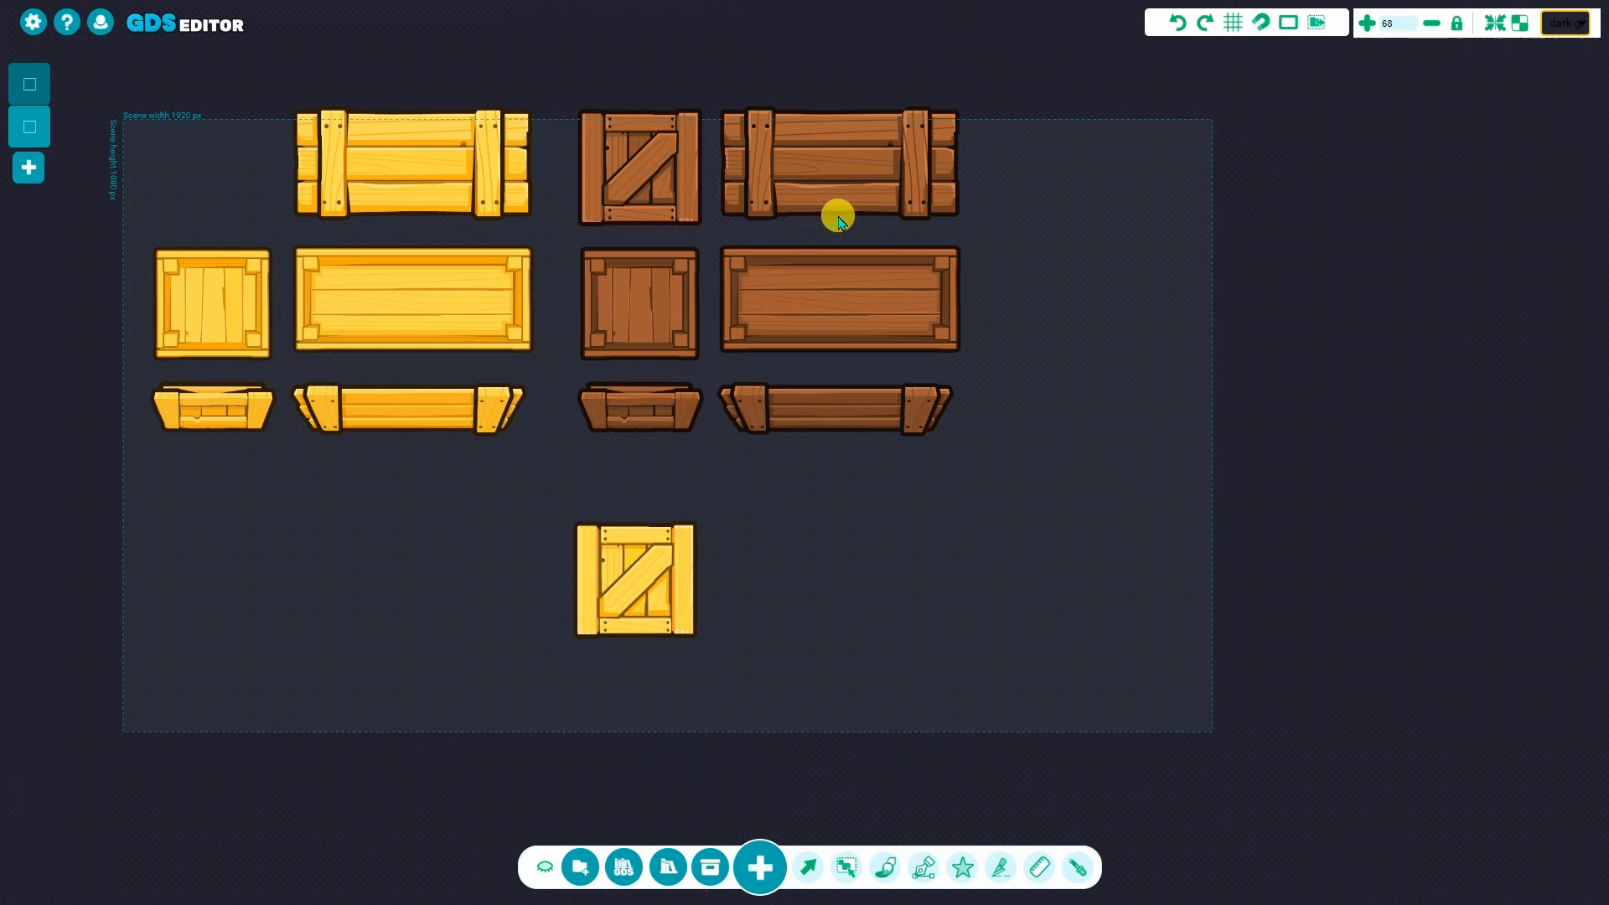
click(915, 197)
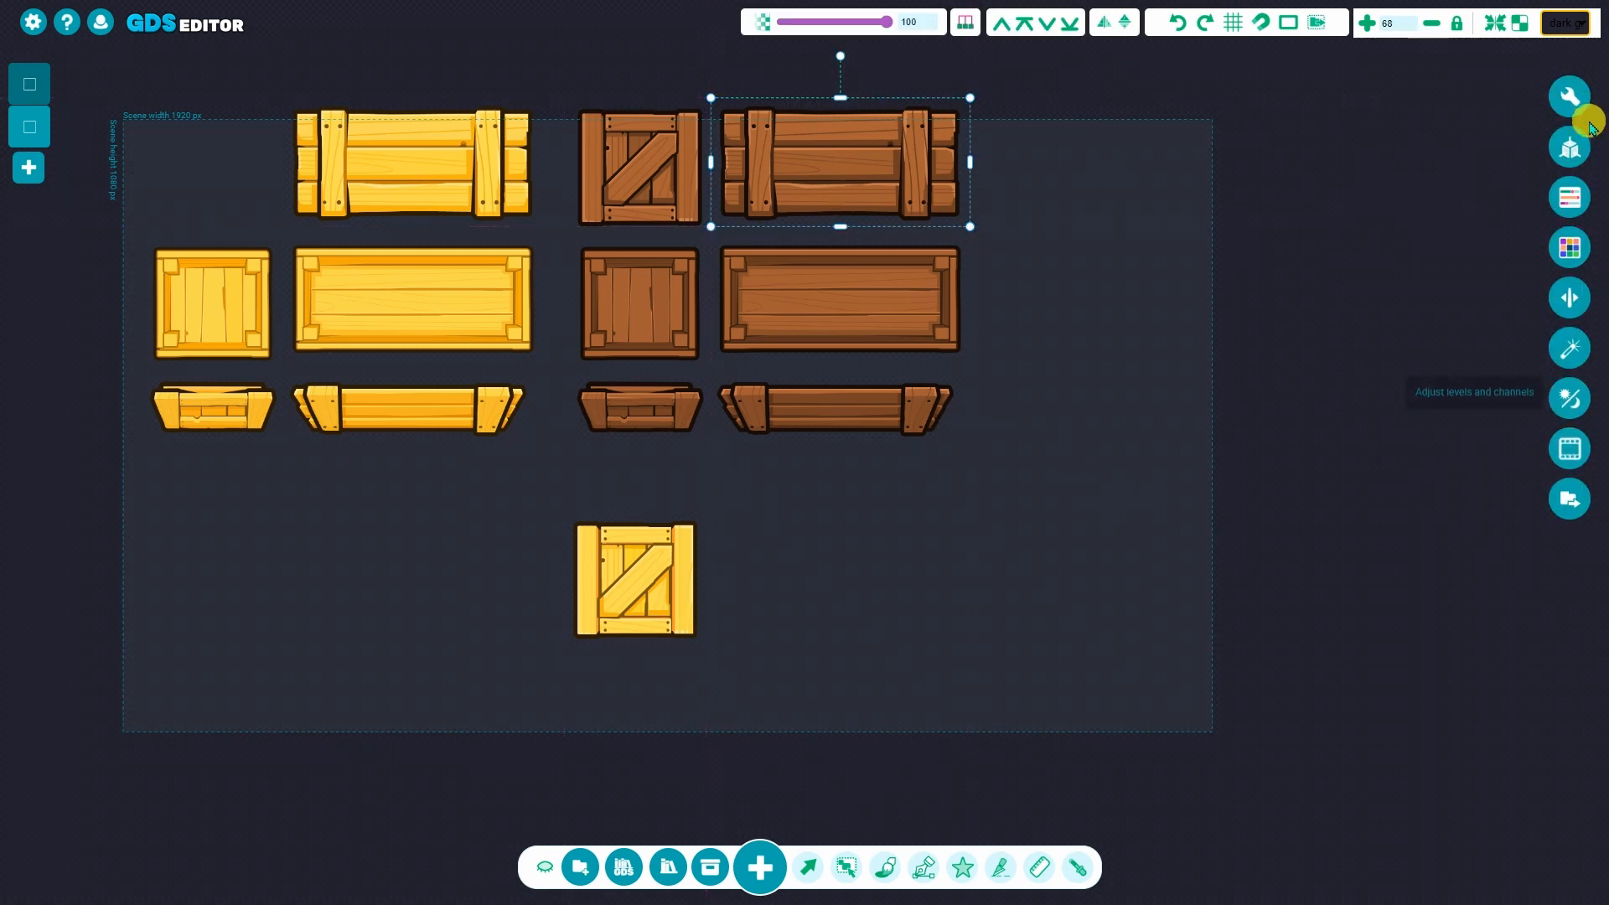
click(937, 327)
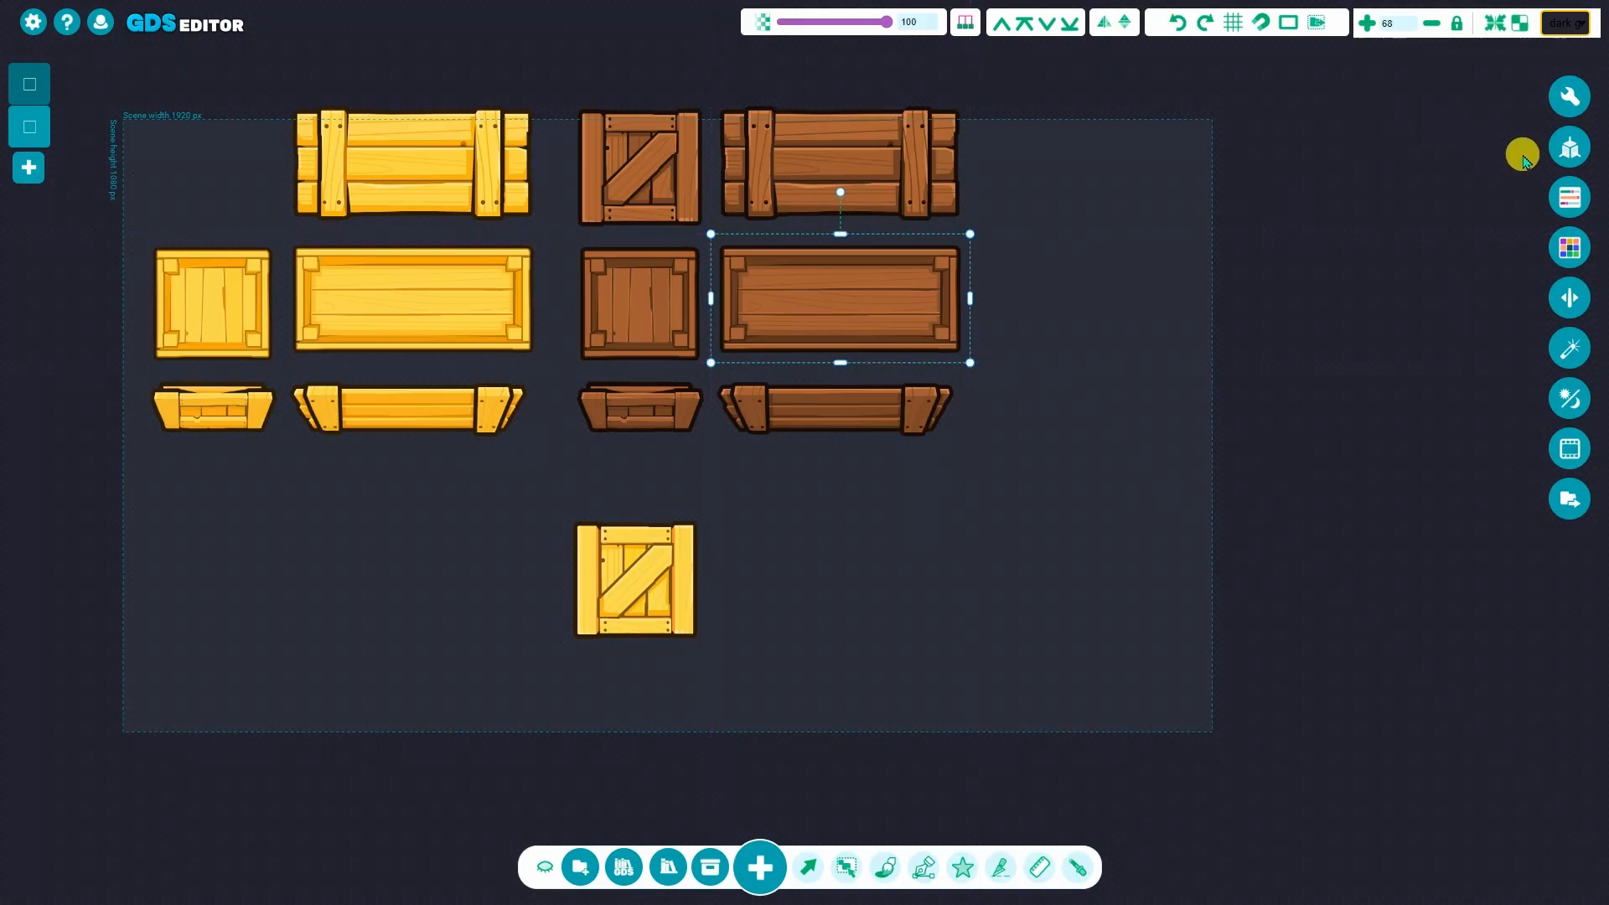
click(786, 401)
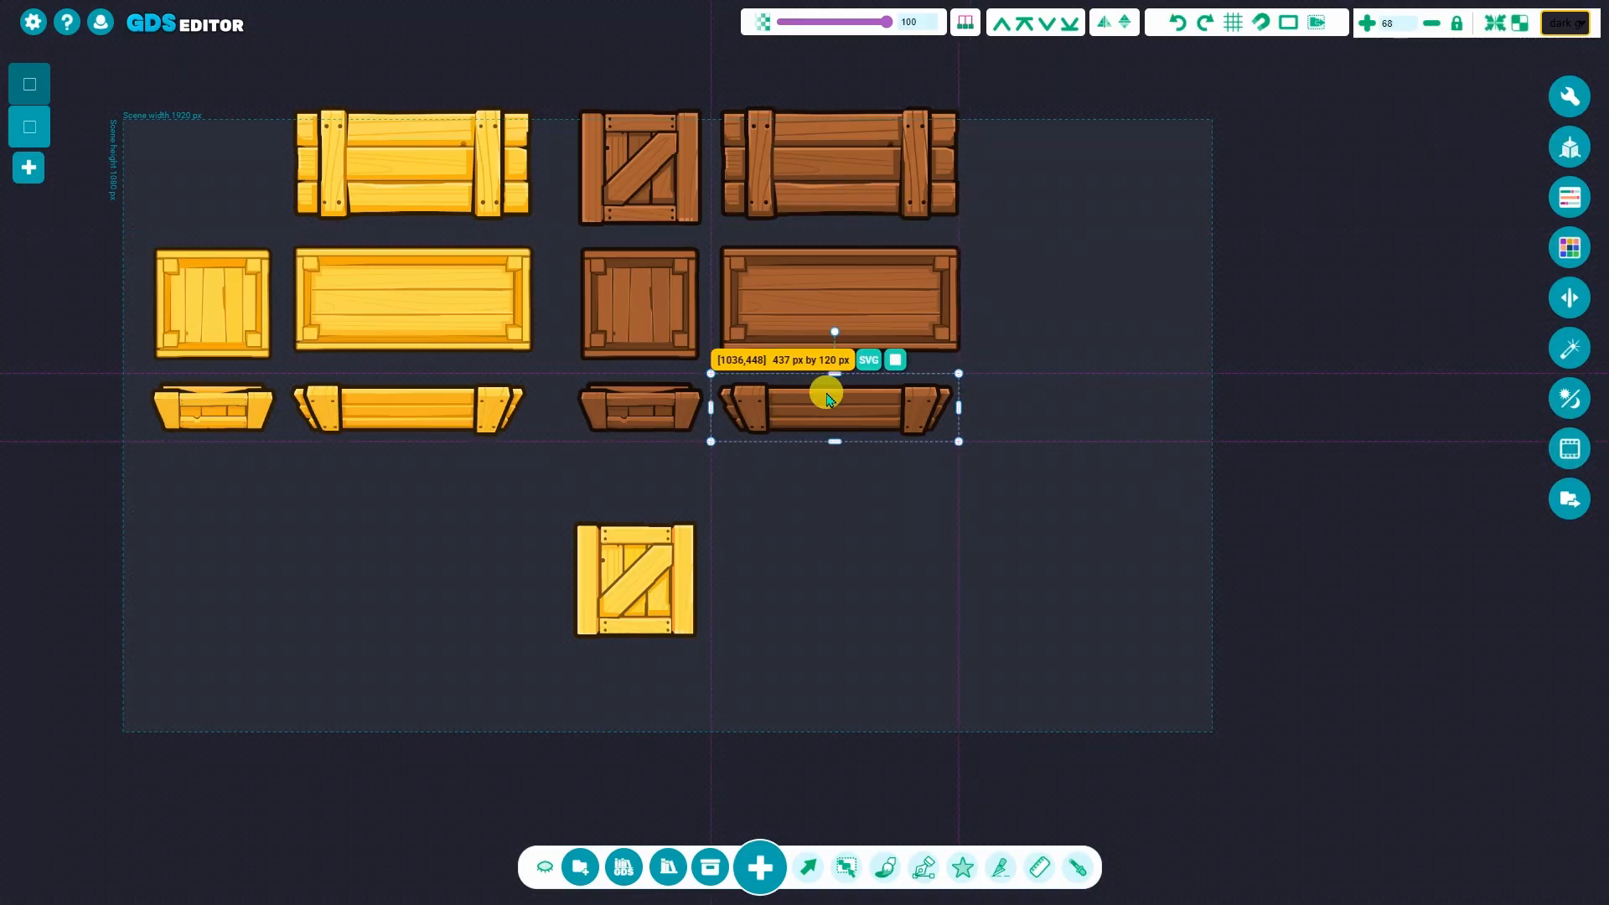
click(641, 597)
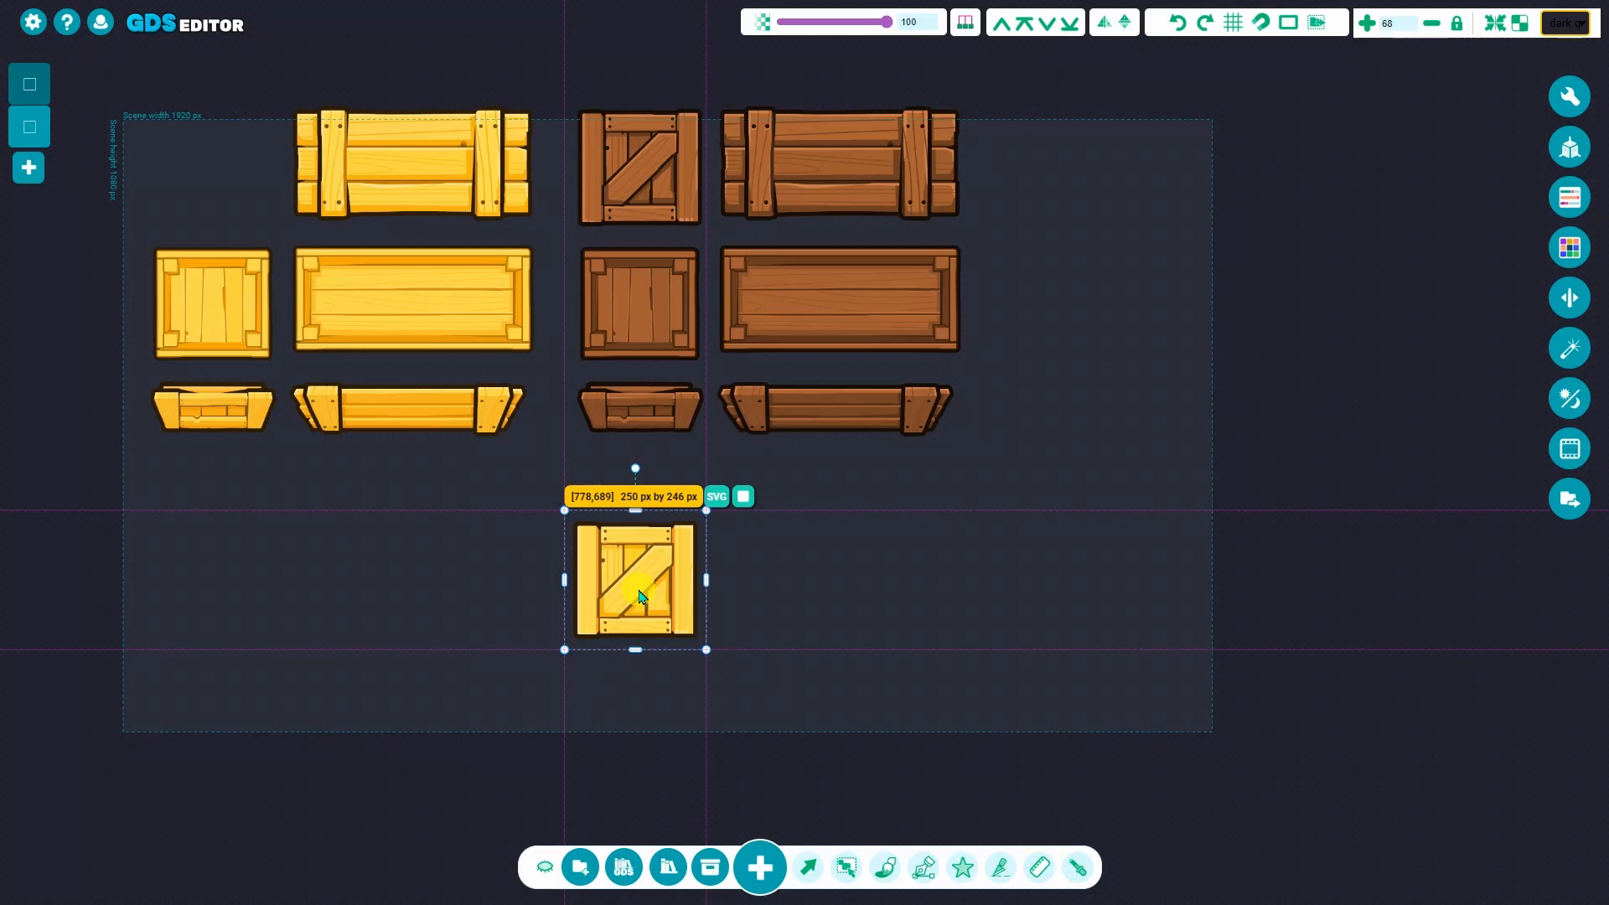
Add an auto-generated Destructor animation to the selected light crate and open its settings
click(1570, 454)
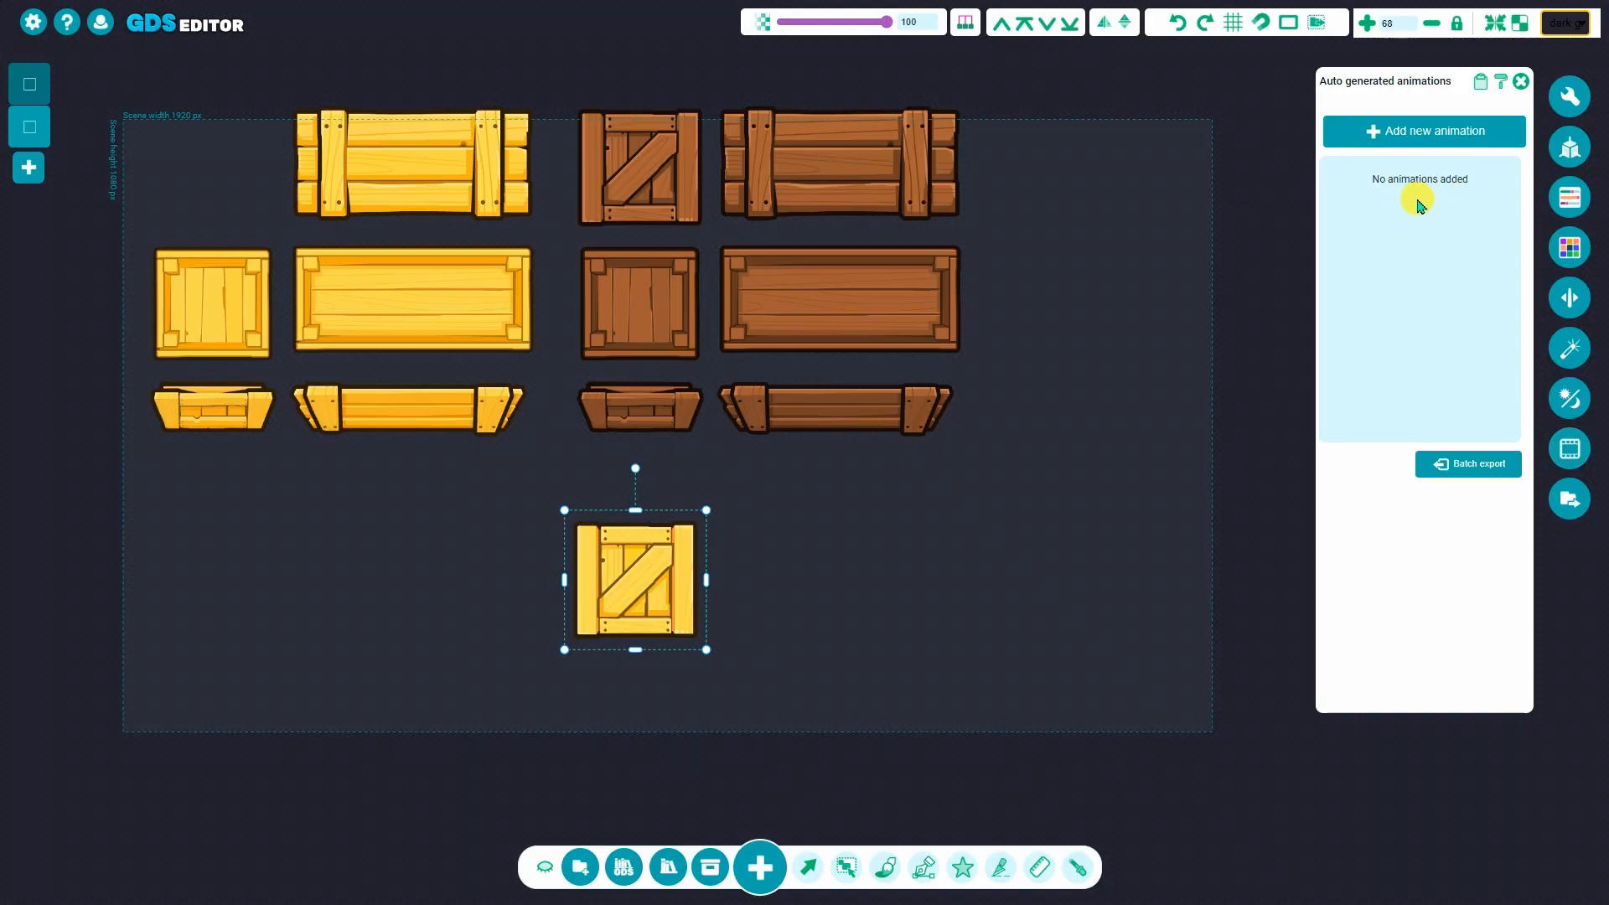
click(1430, 134)
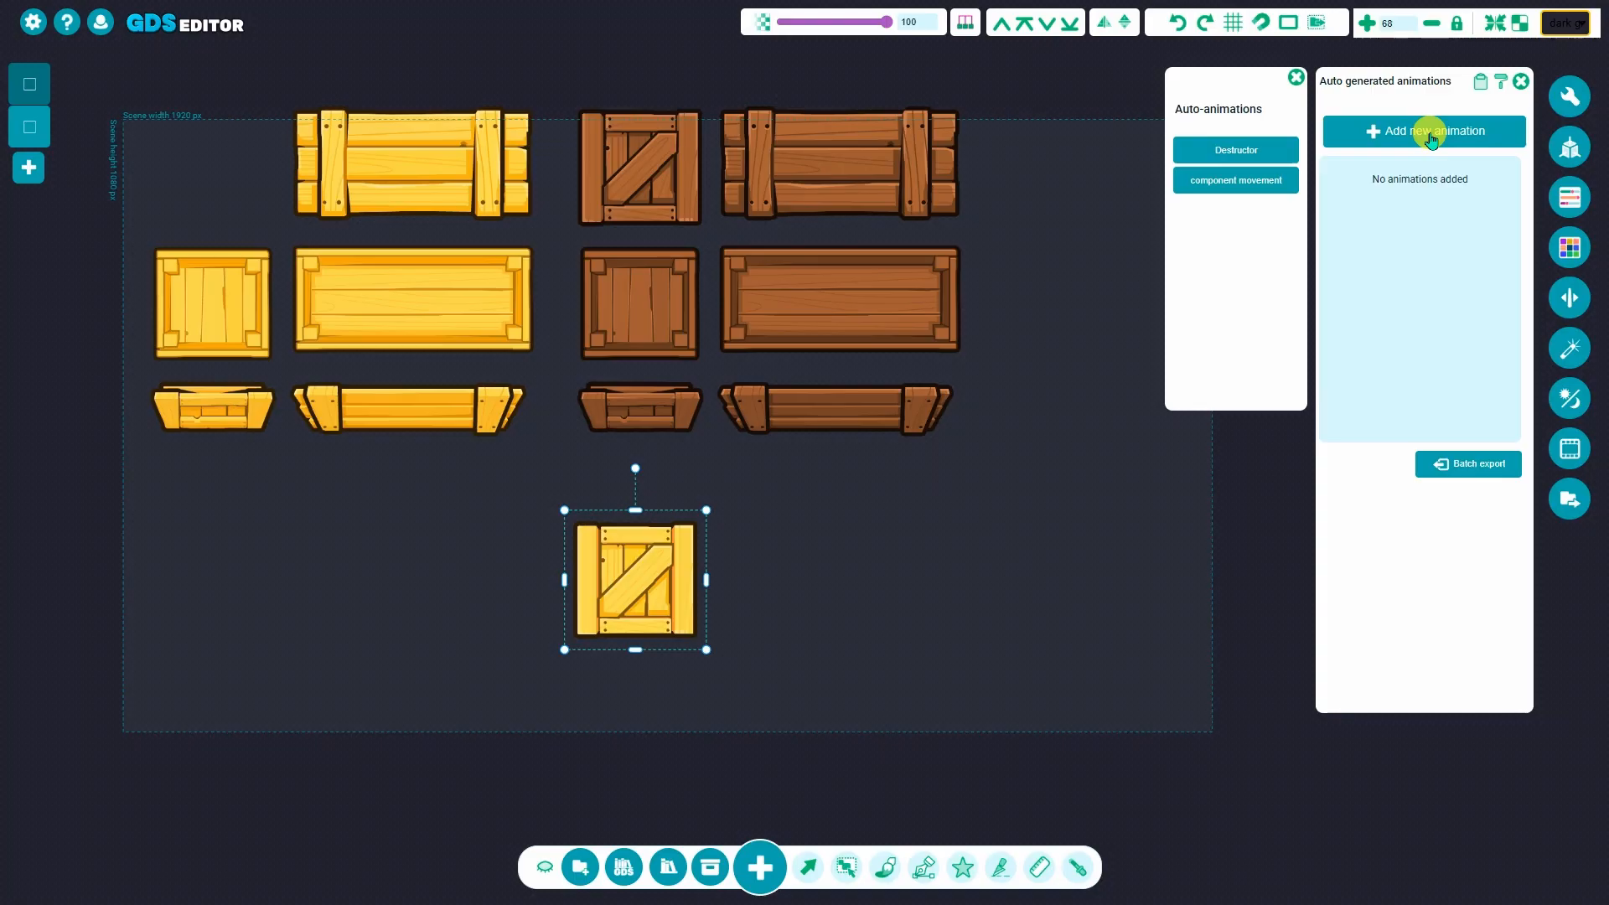
click(1252, 150)
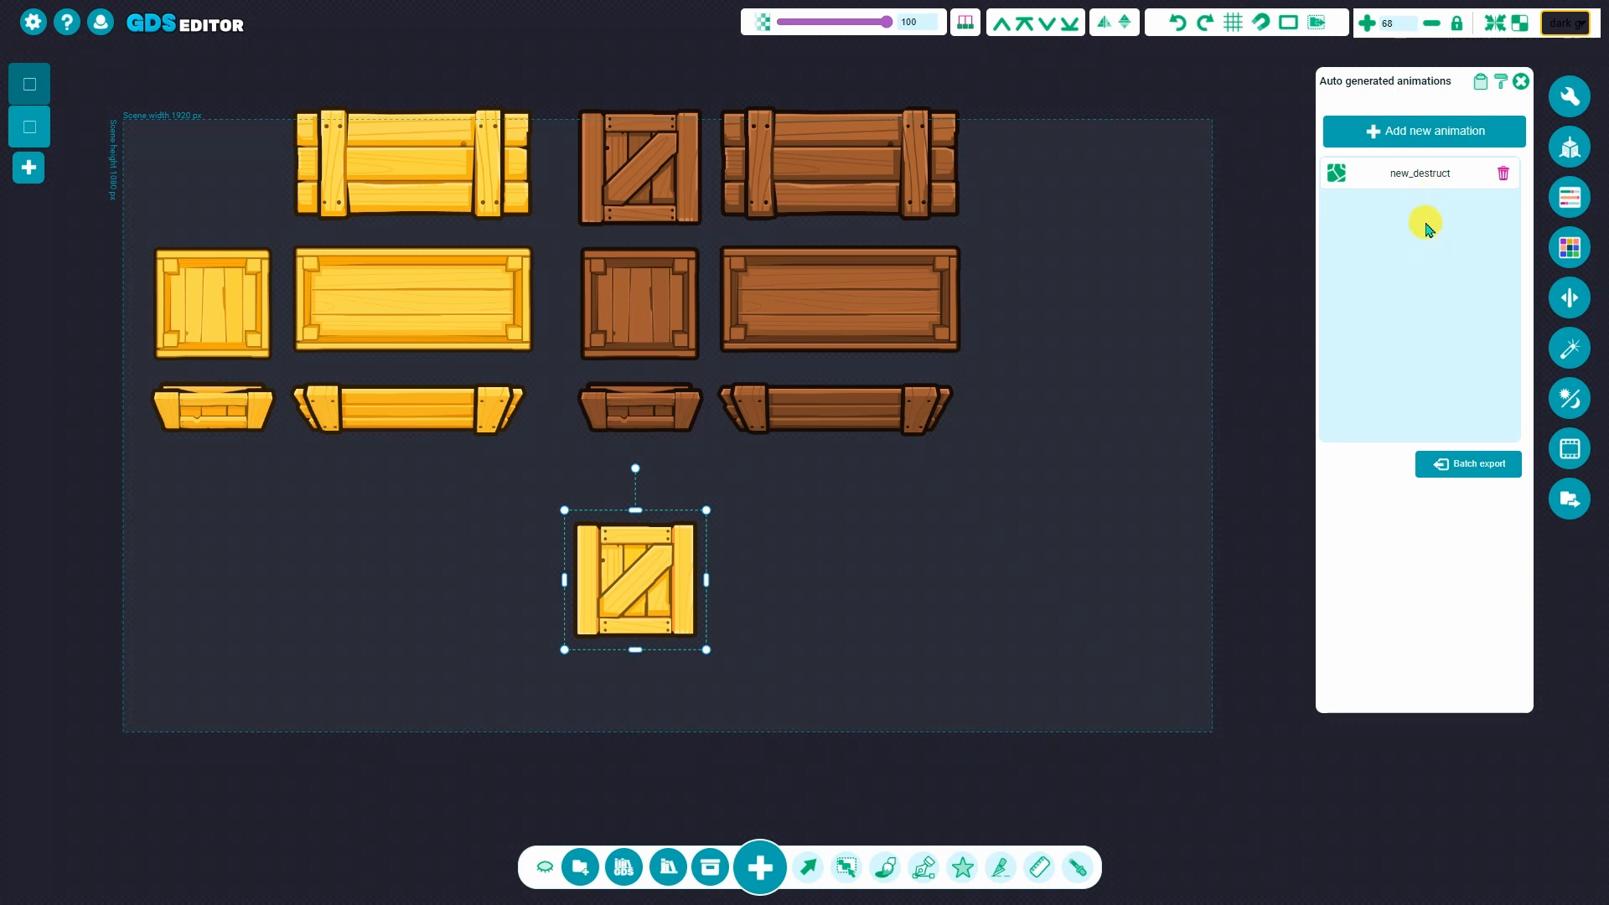
click(1419, 173)
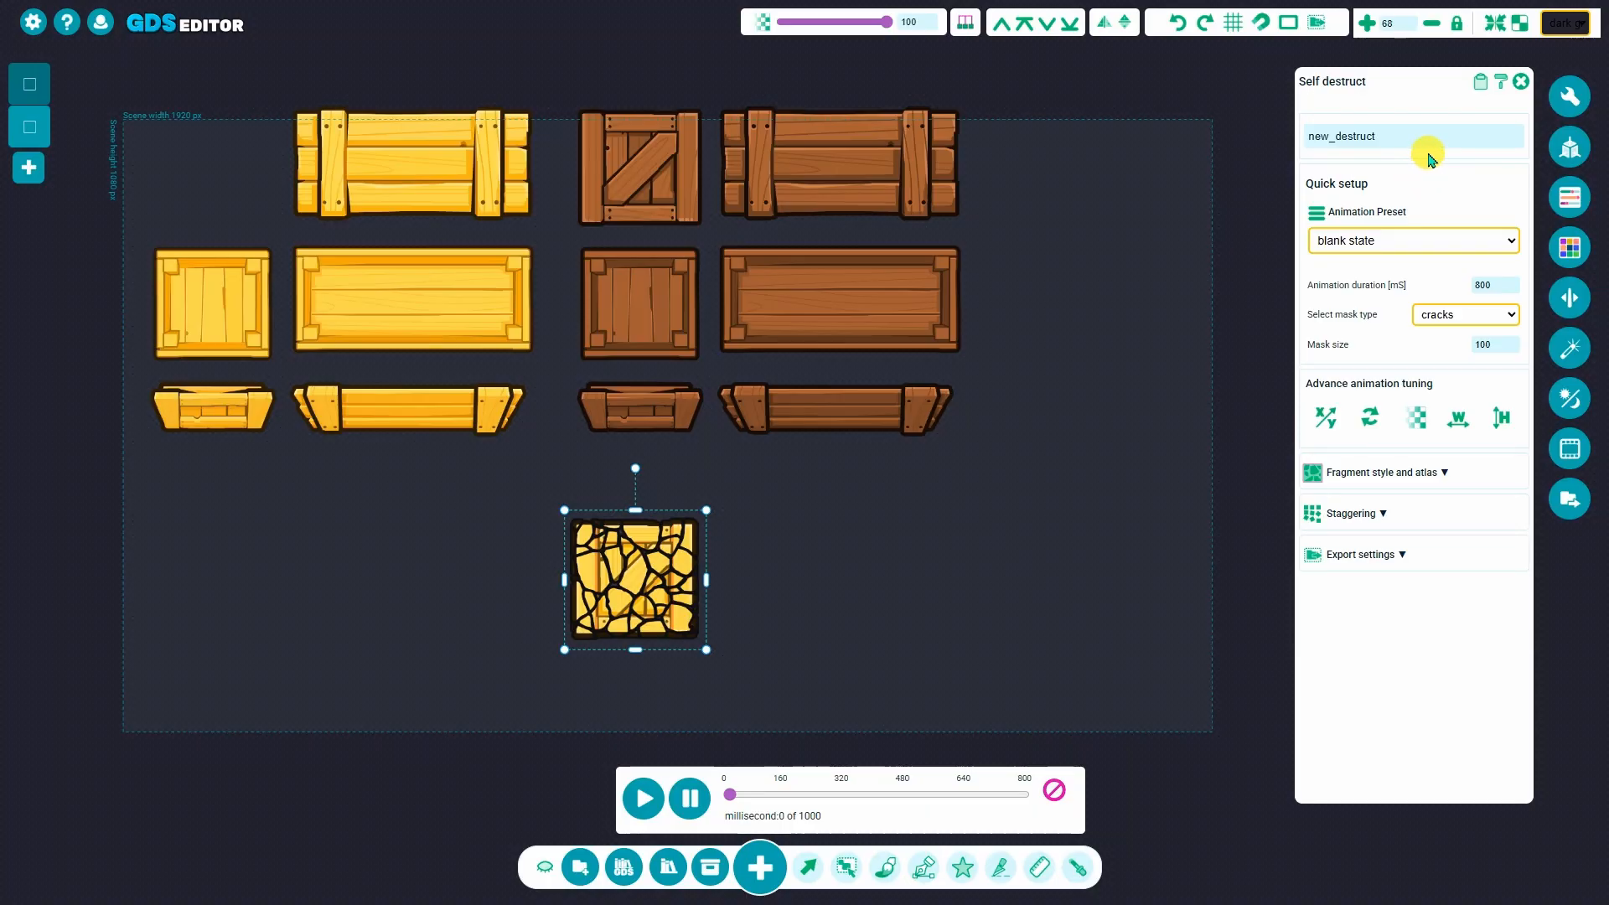
Try the blast_apart, tornado and bounce break presets on the destruct animation, playing it back on the crate
click(1434, 248)
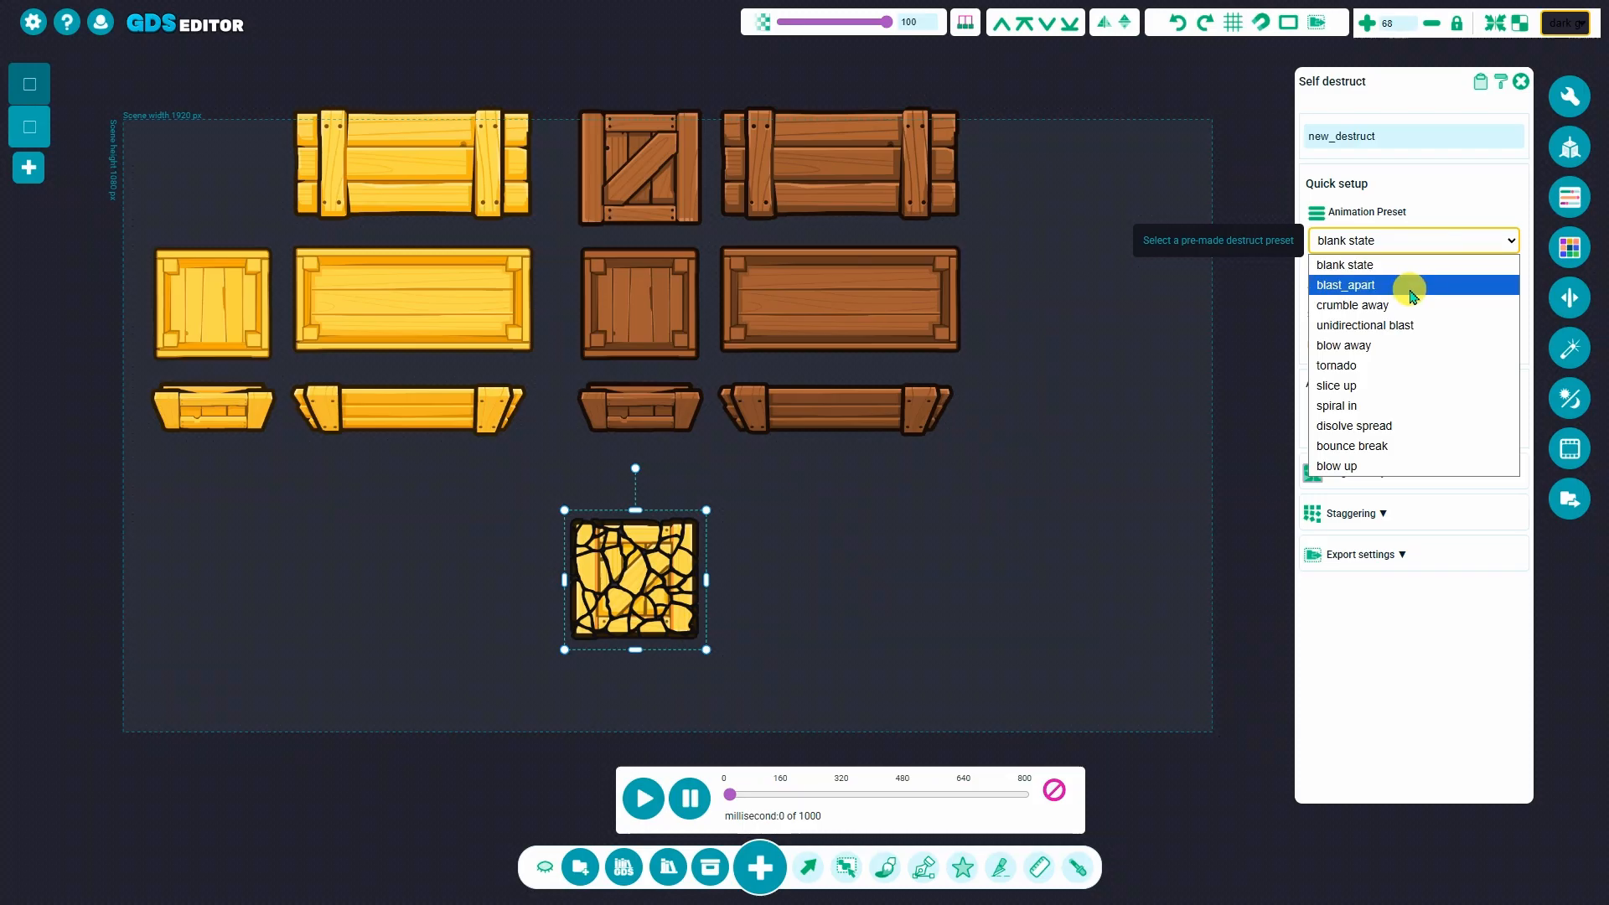
click(1414, 285)
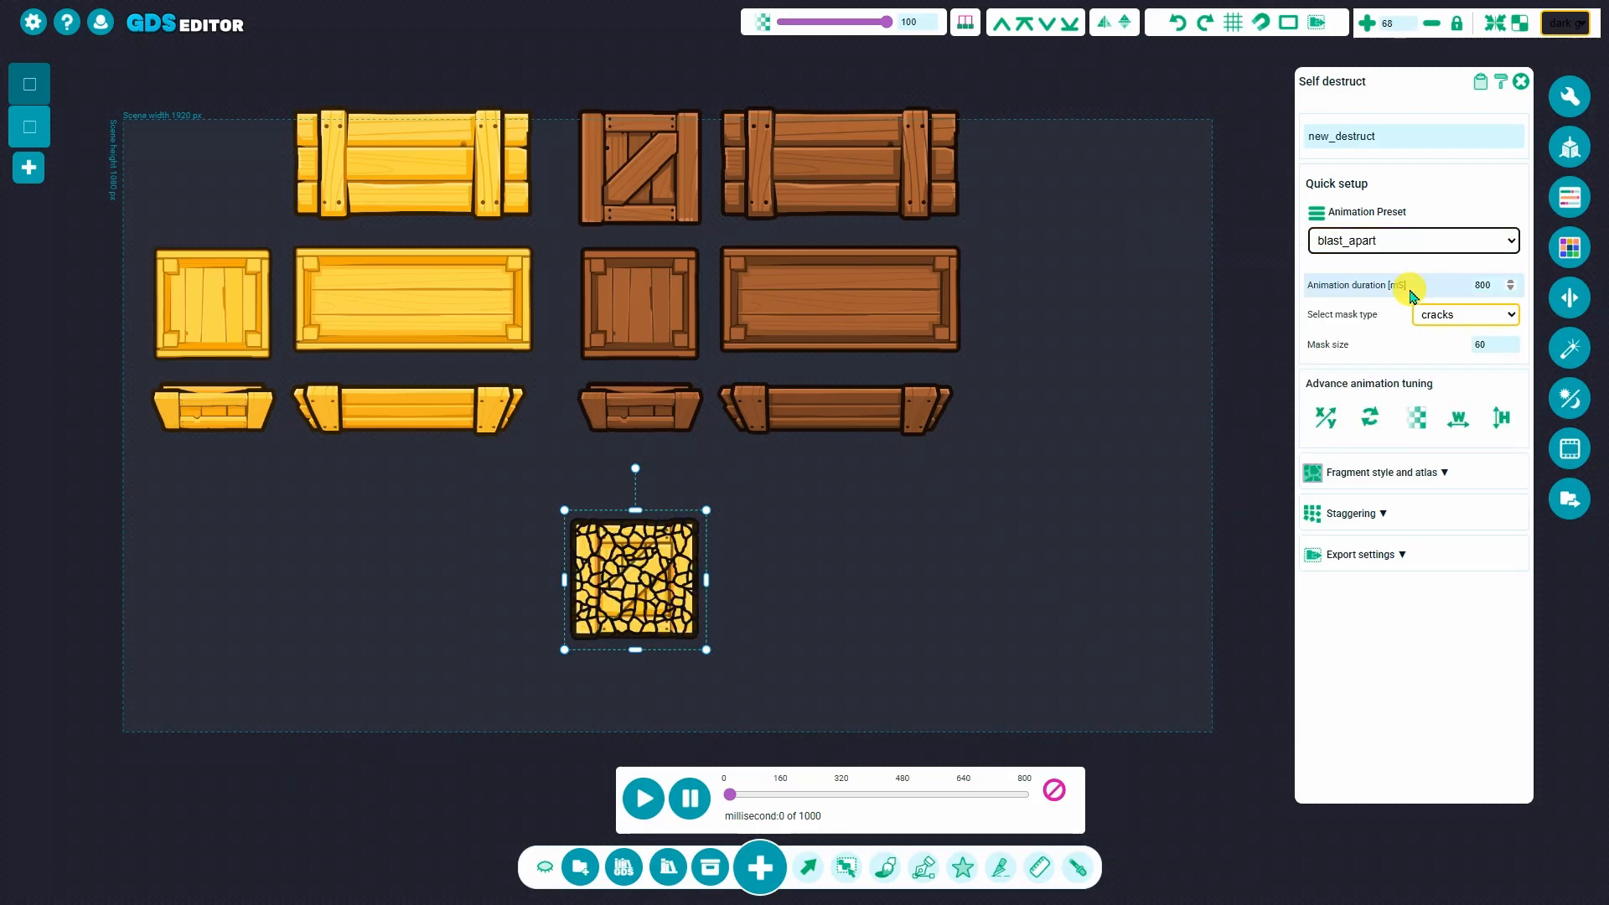
click(642, 800)
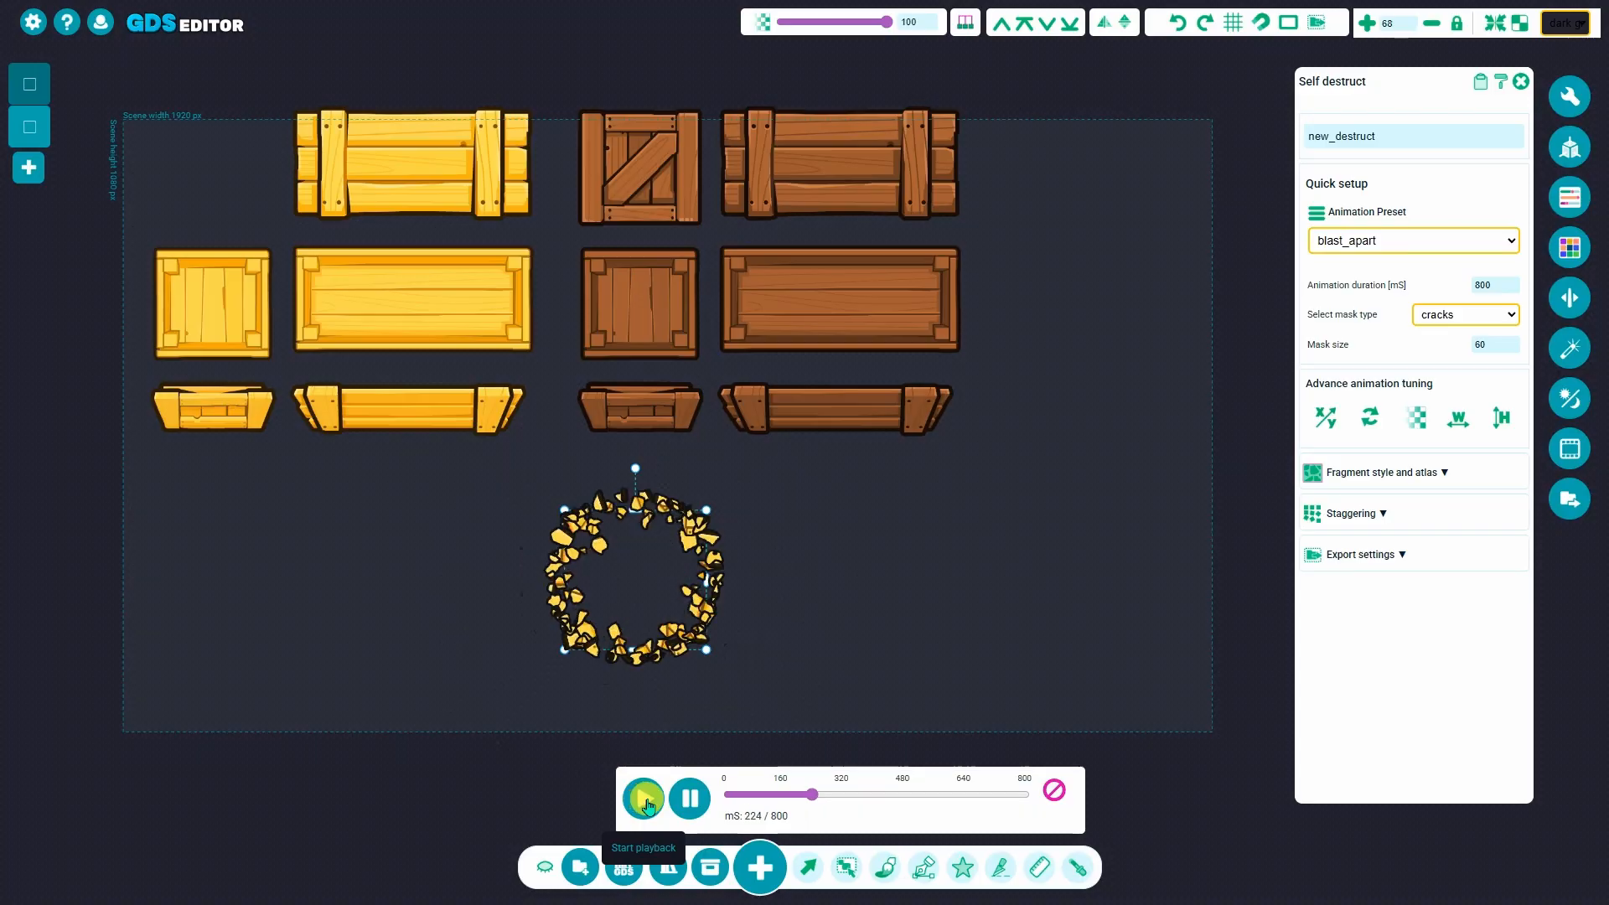
click(1499, 243)
click(1430, 365)
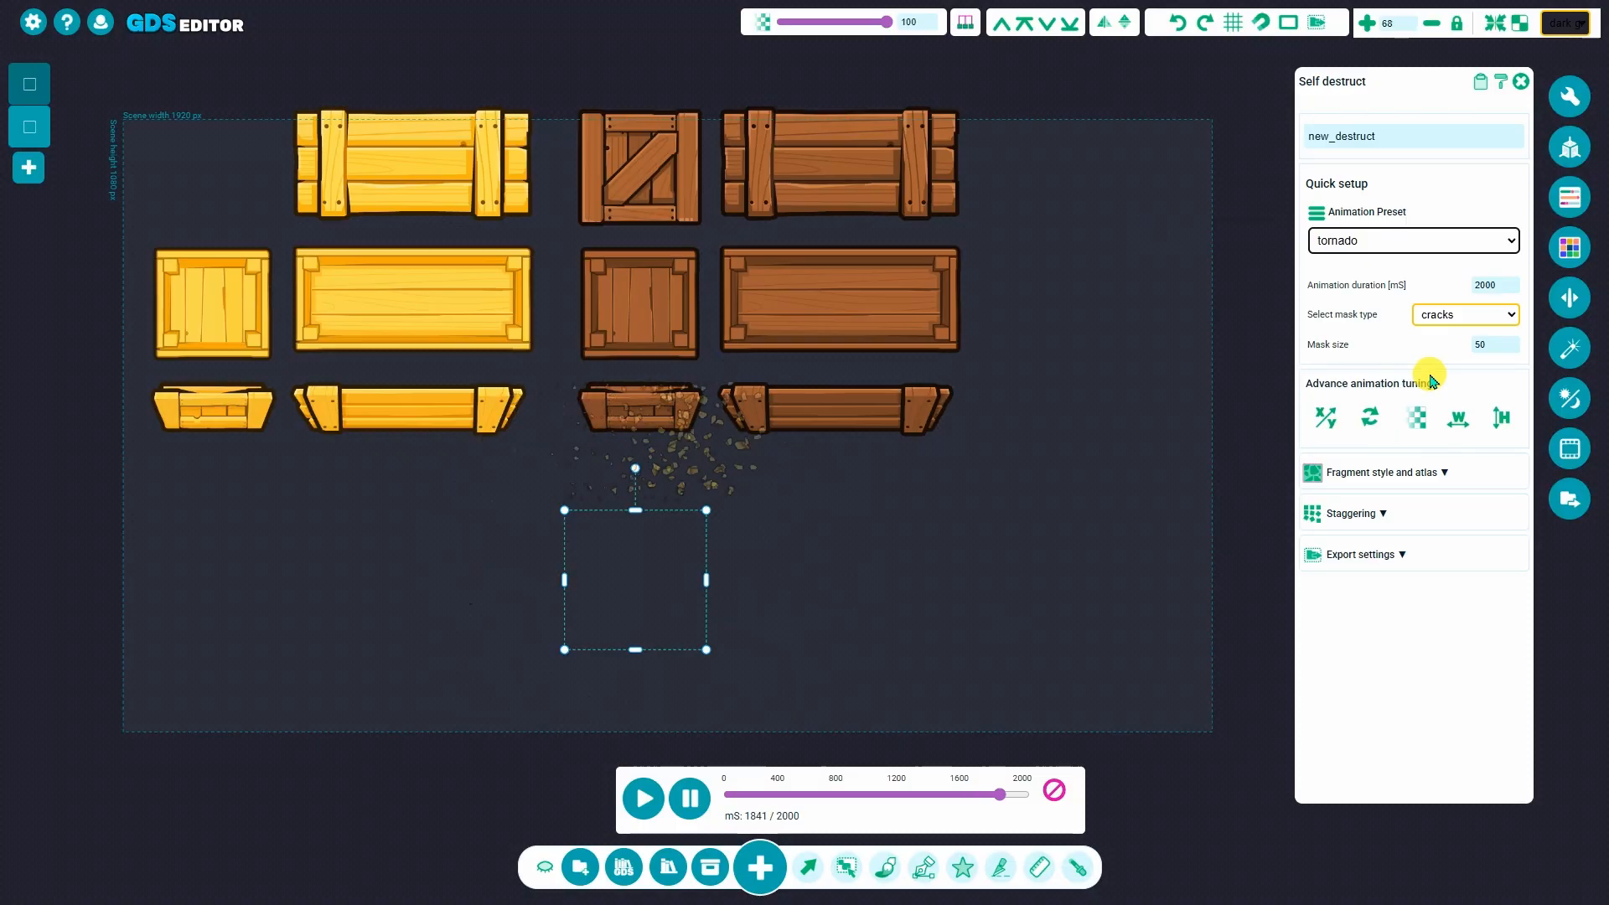
click(1444, 242)
click(1388, 444)
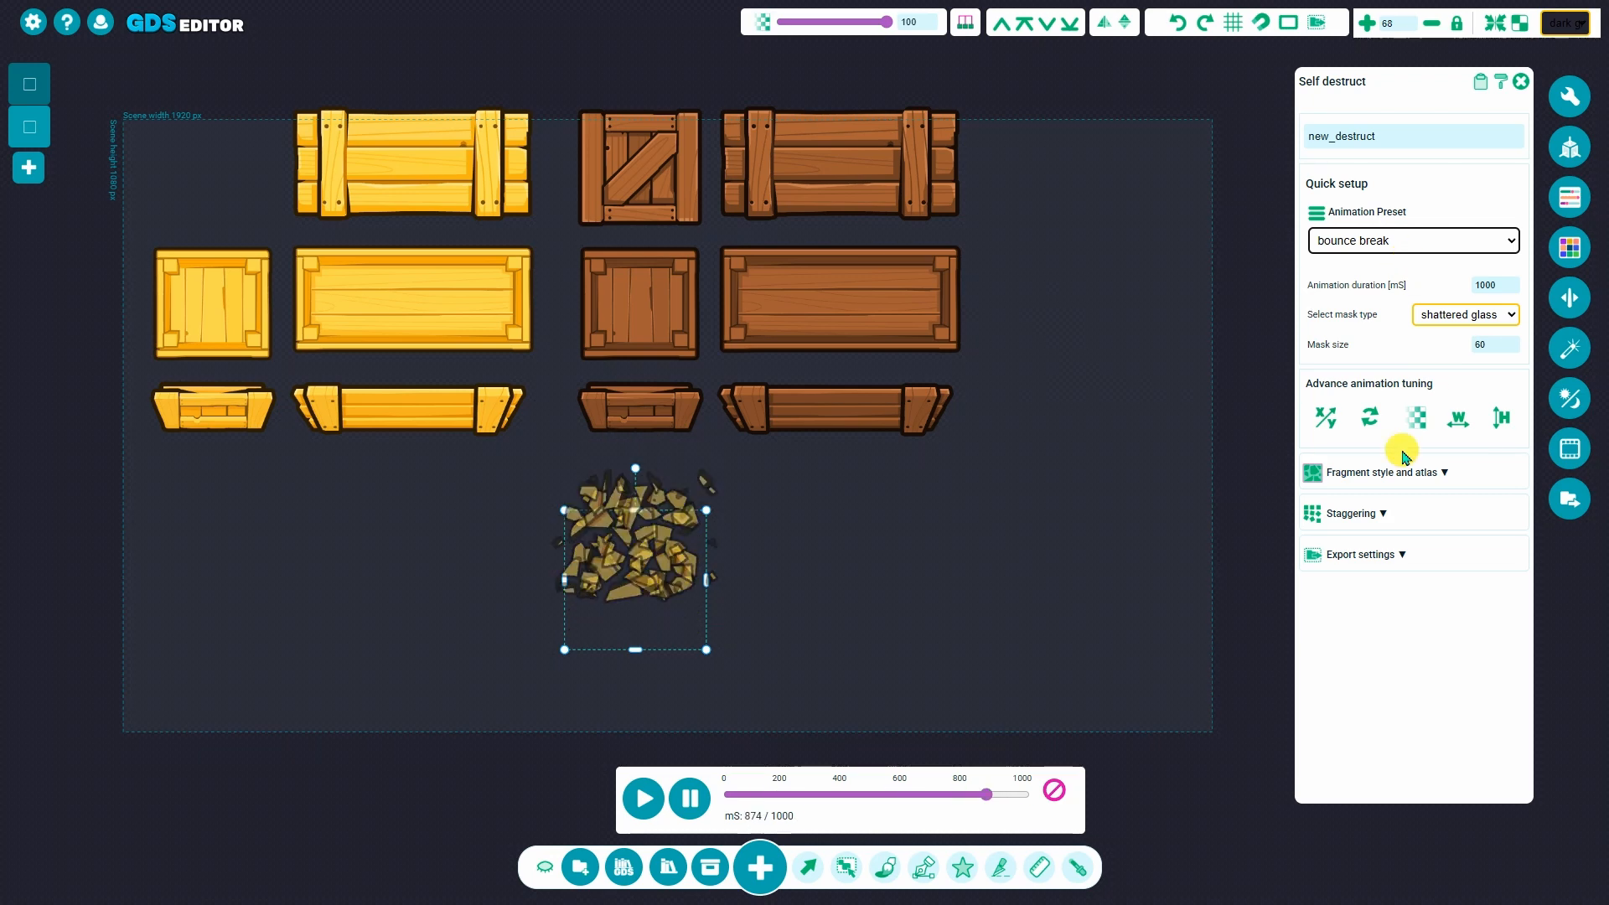
View the path-over-time tuning options and set the destruct animation's preset to unidirectional blast
click(1328, 419)
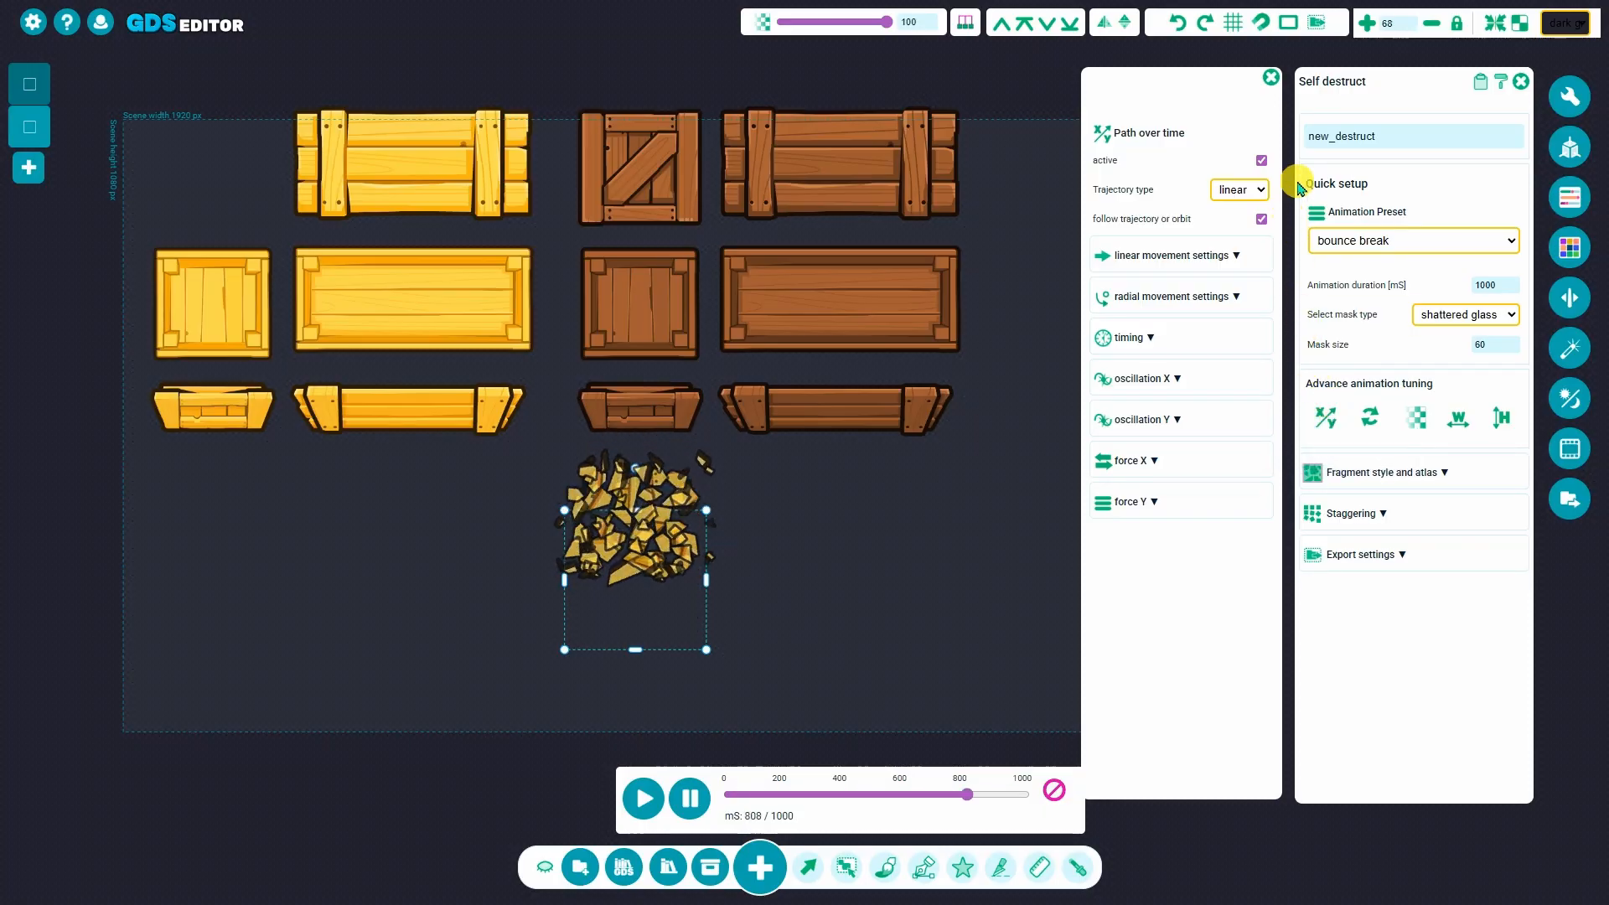
click(1270, 78)
click(1400, 242)
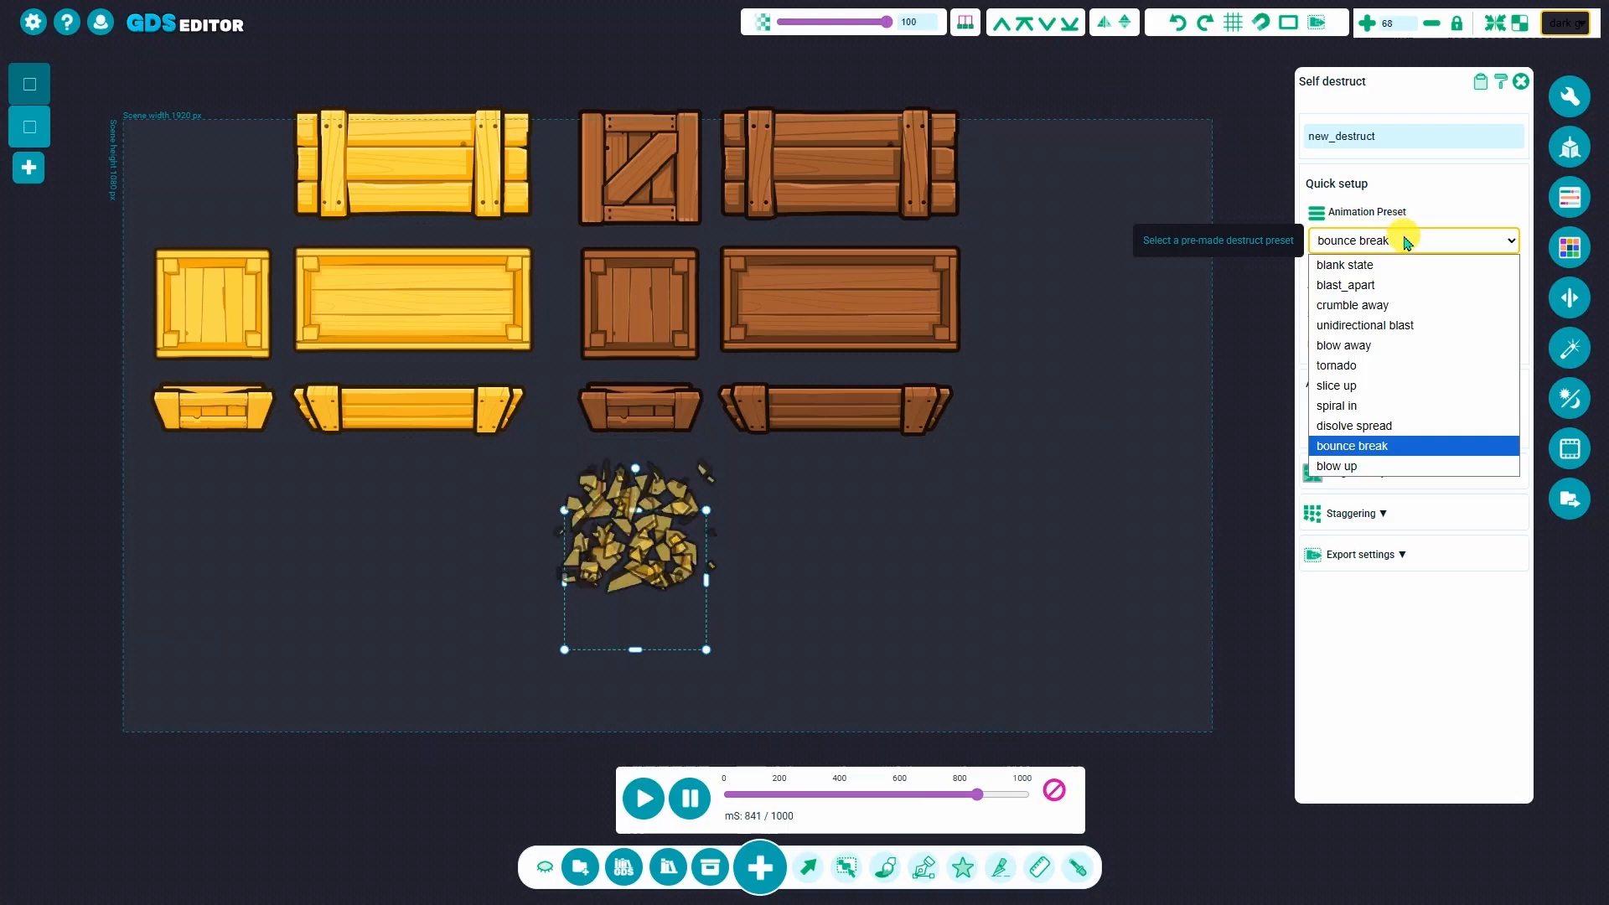
click(1341, 287)
click(1400, 243)
click(1387, 345)
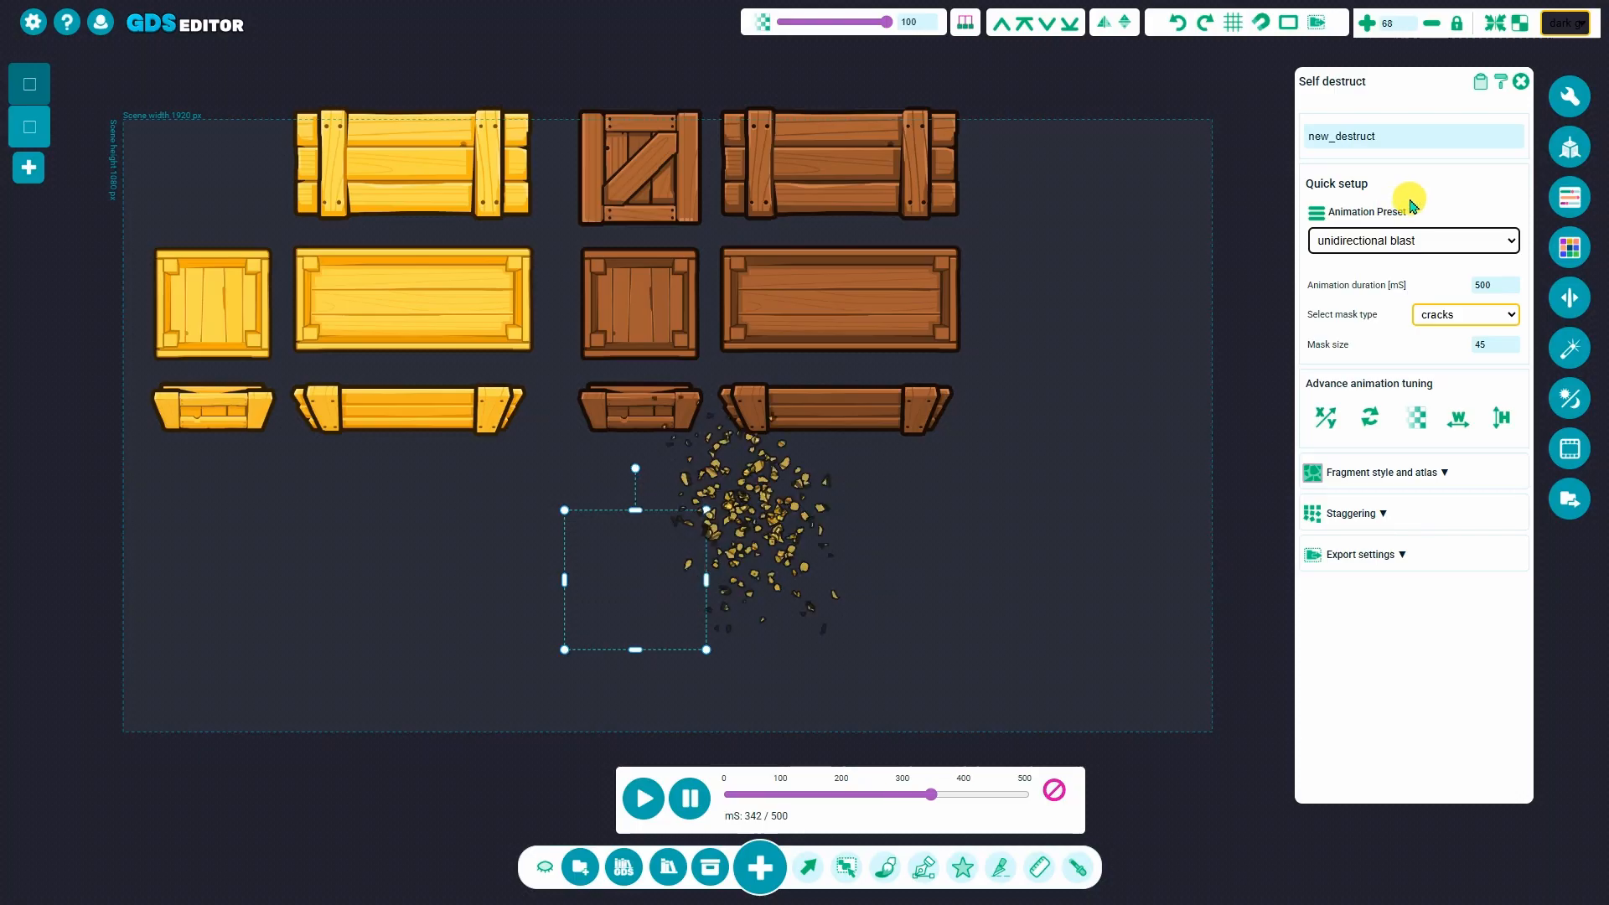
Set the destruct animation's duration to 10000 ms
double_click(1487, 286)
text(10000)
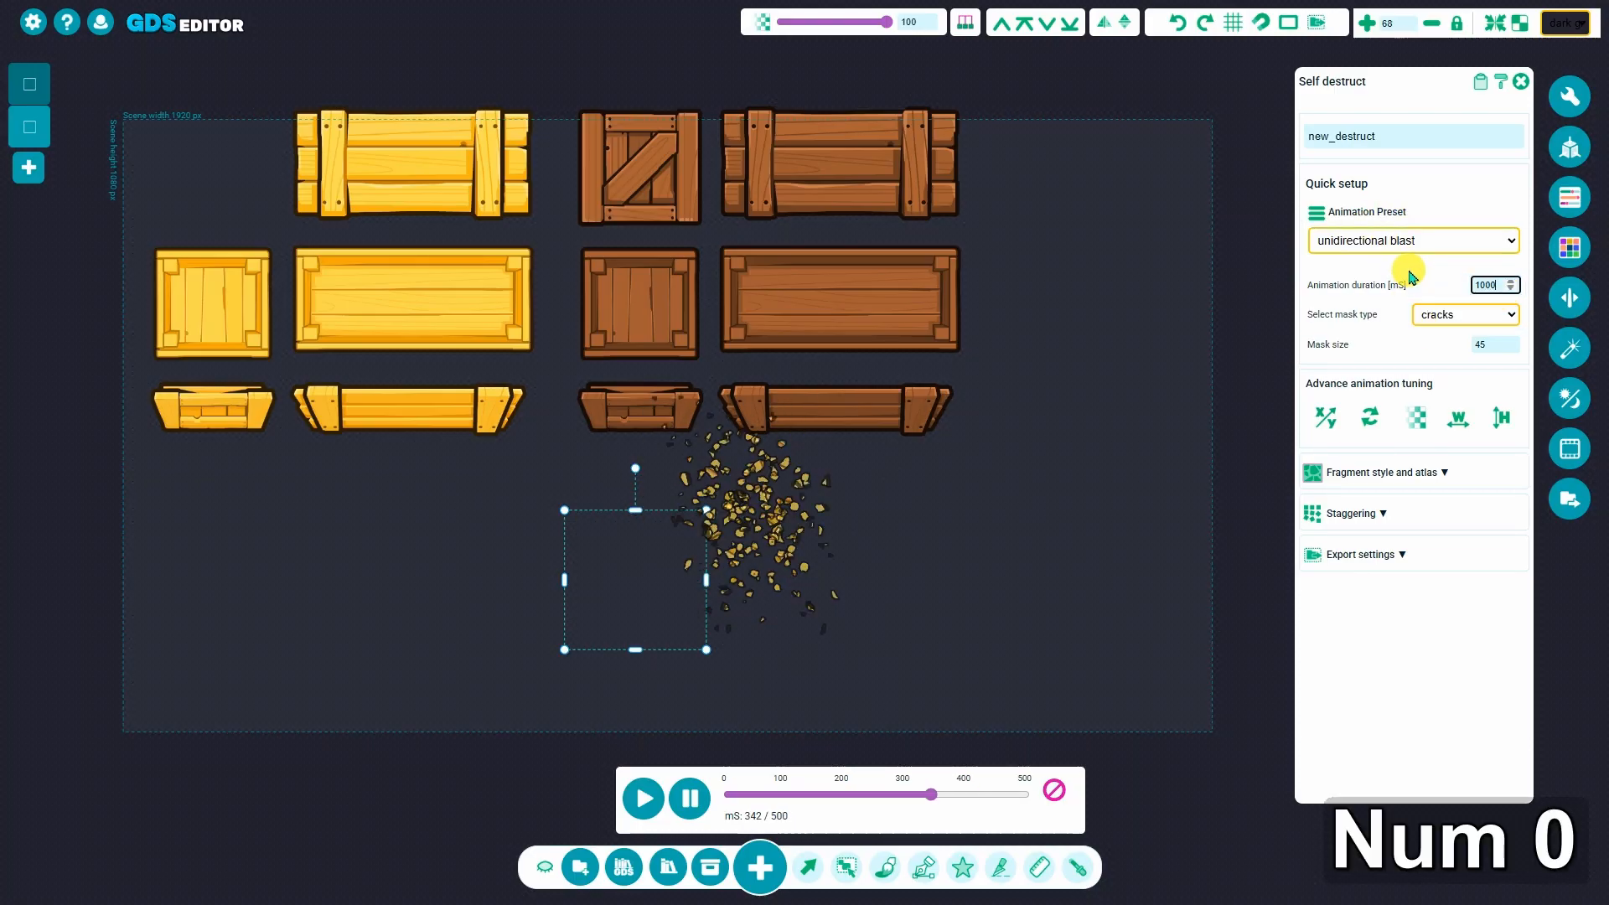
key(Return)
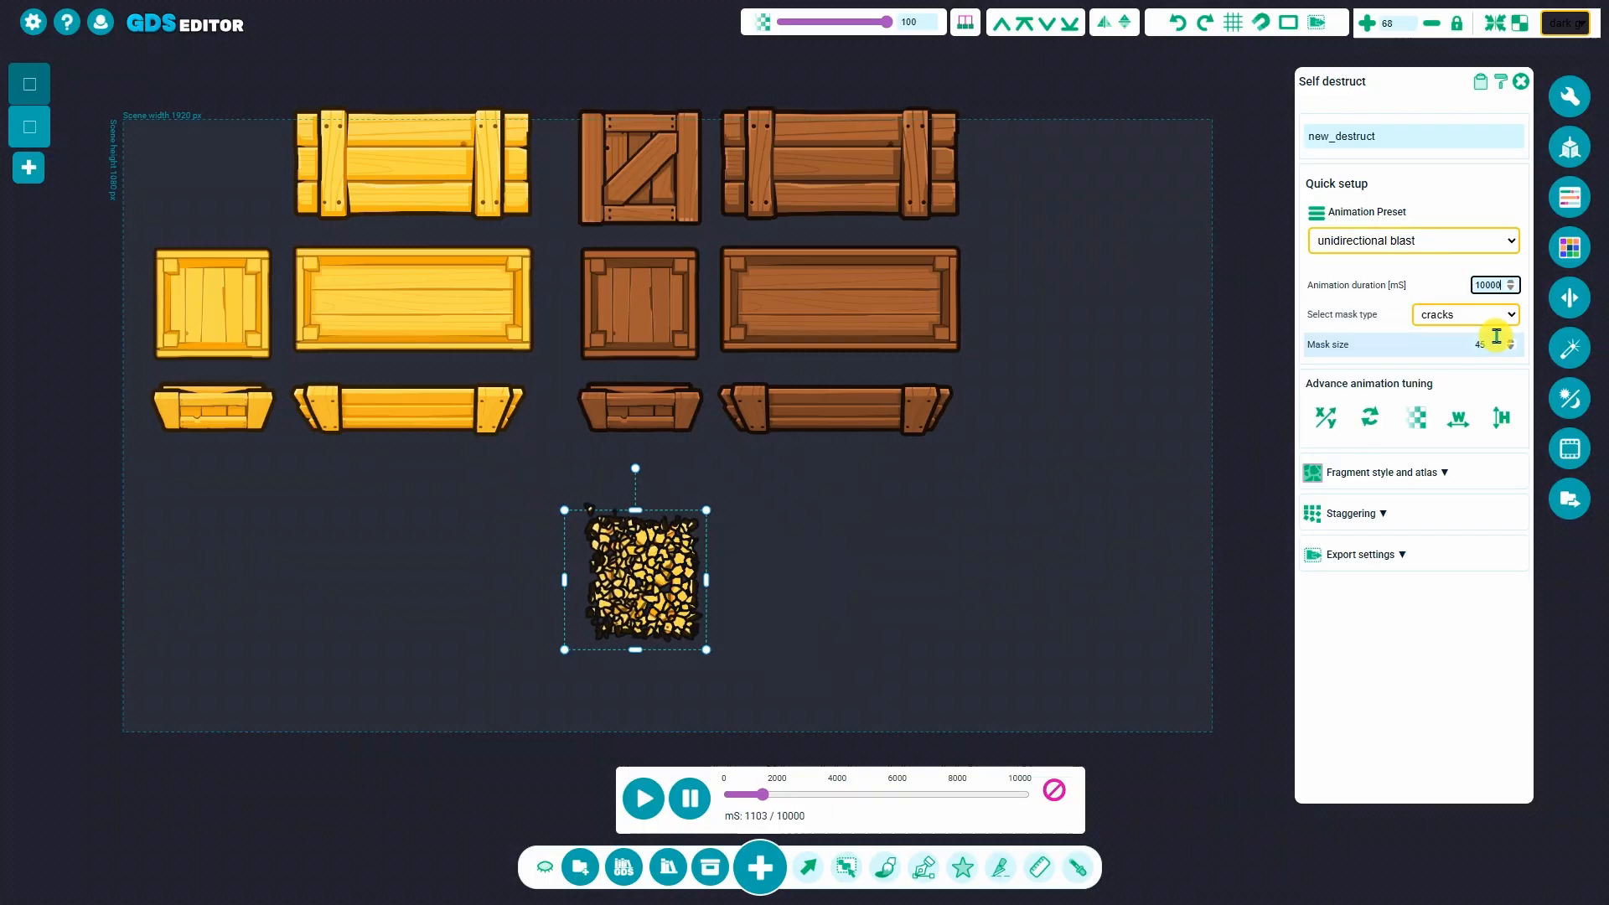
Try the shattered glass, crumble and horizontal slices mask types on the crate's fragments
click(1487, 316)
click(1477, 358)
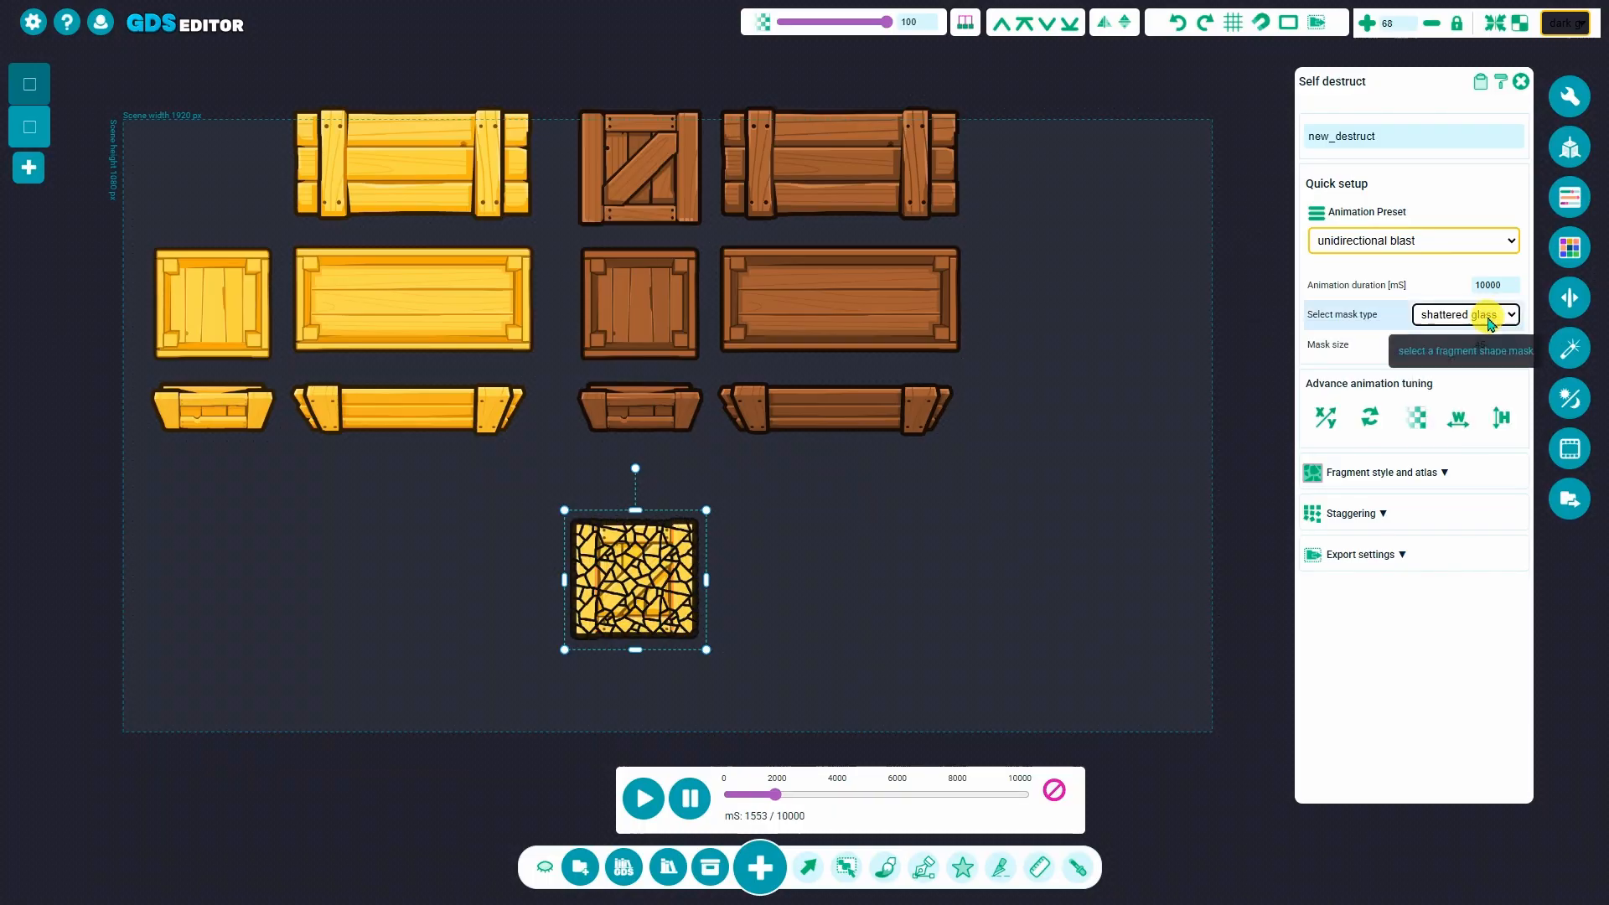
click(1480, 316)
click(1462, 418)
click(1483, 316)
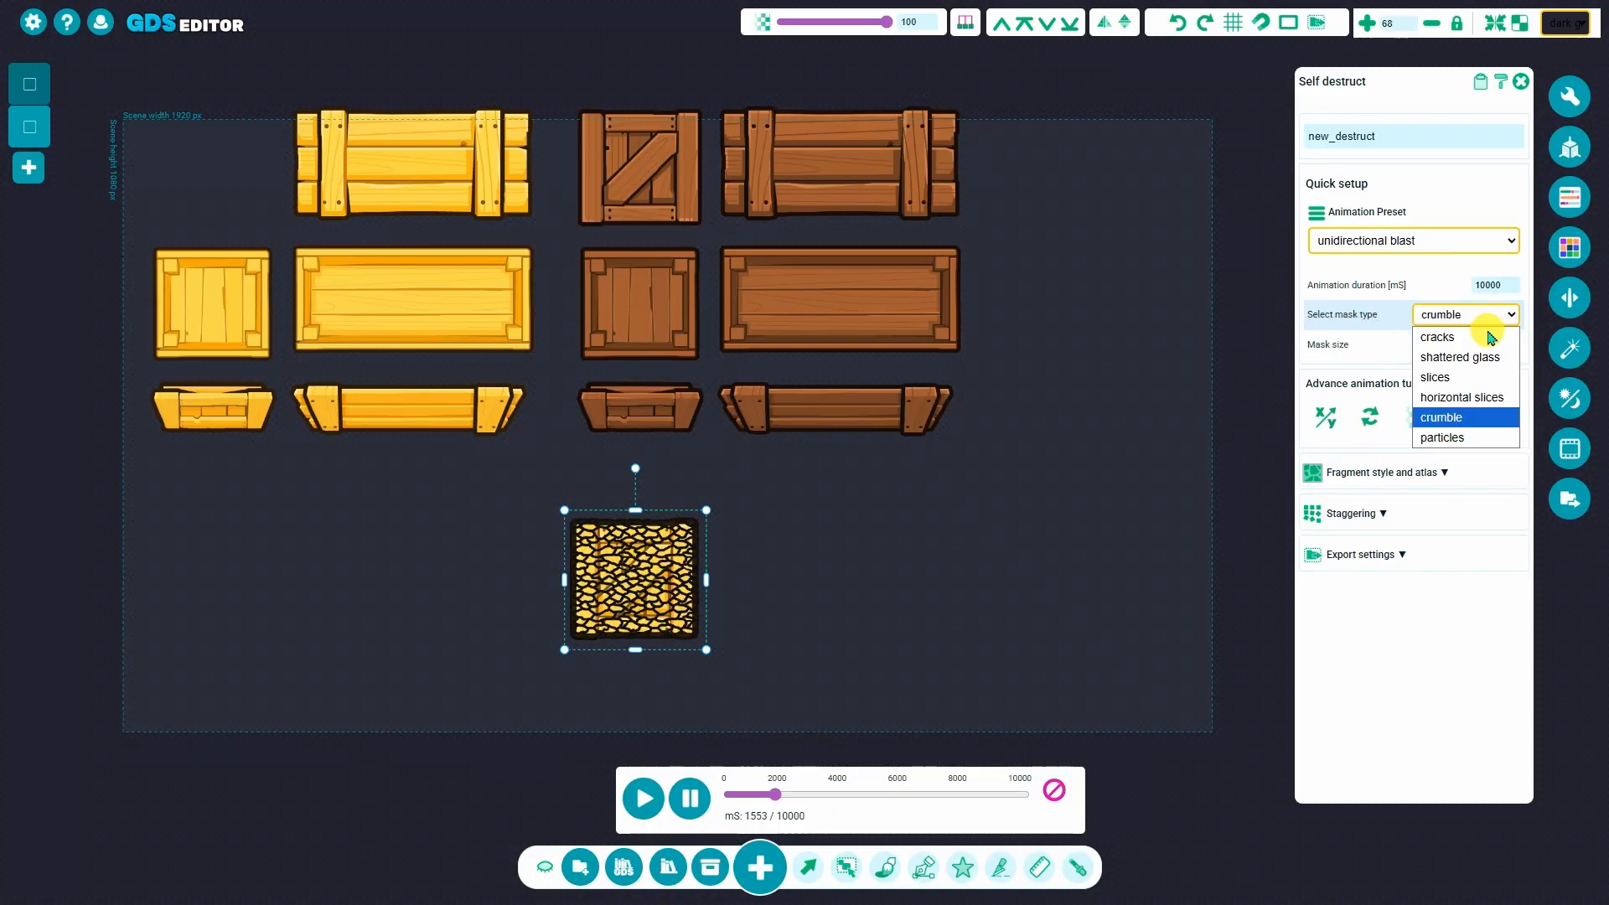
click(1473, 393)
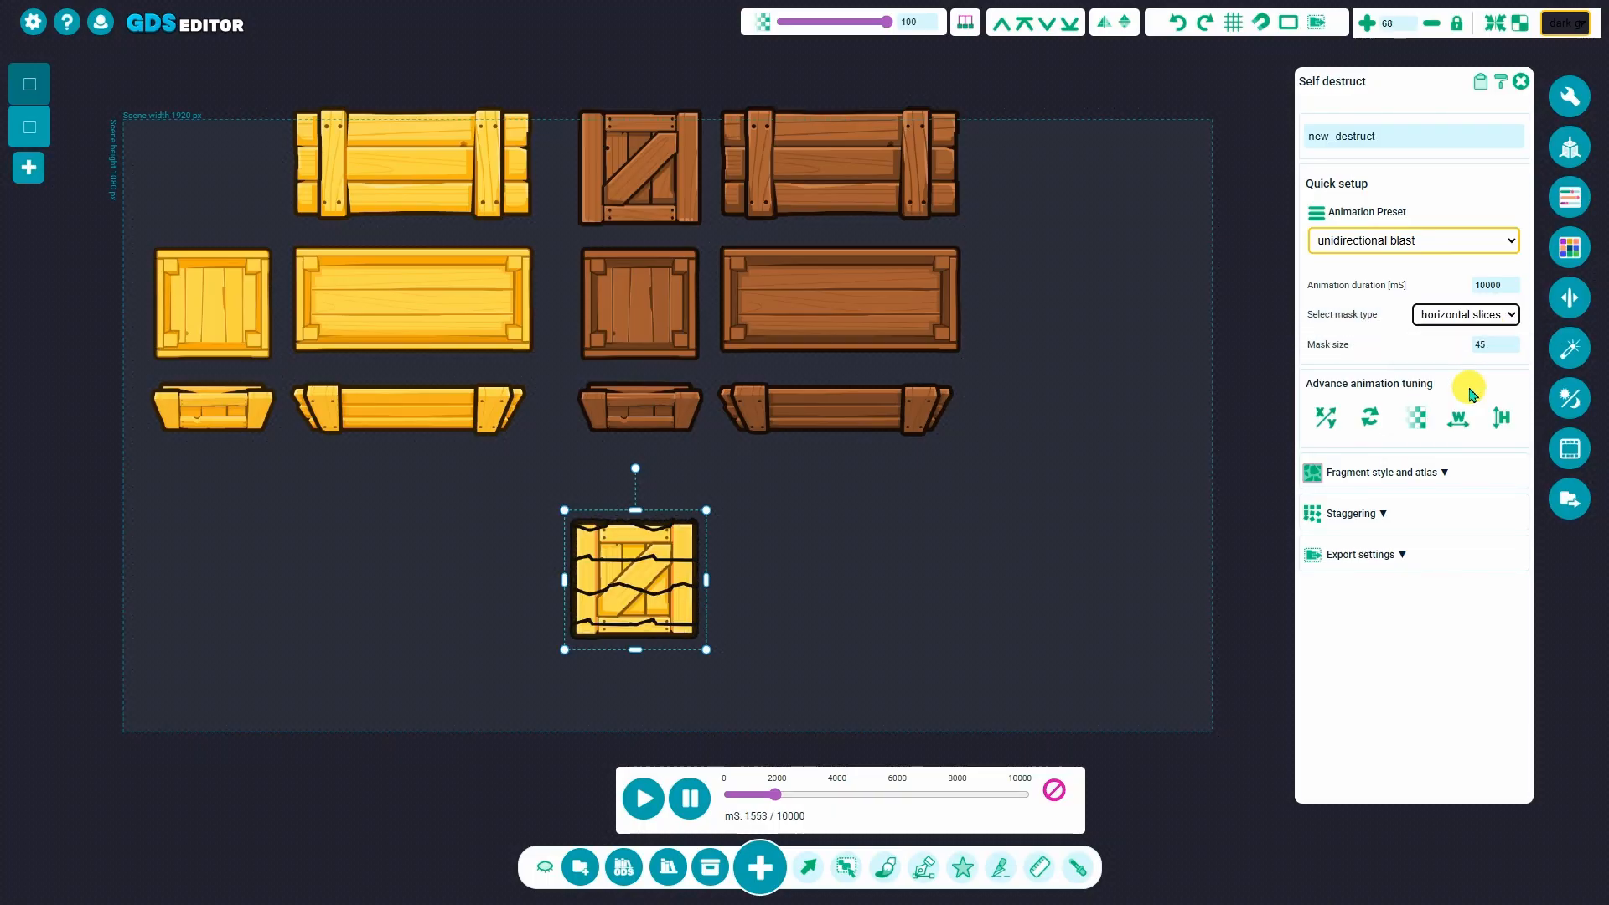
Set the fragment mask size to 200
double_click(1483, 344)
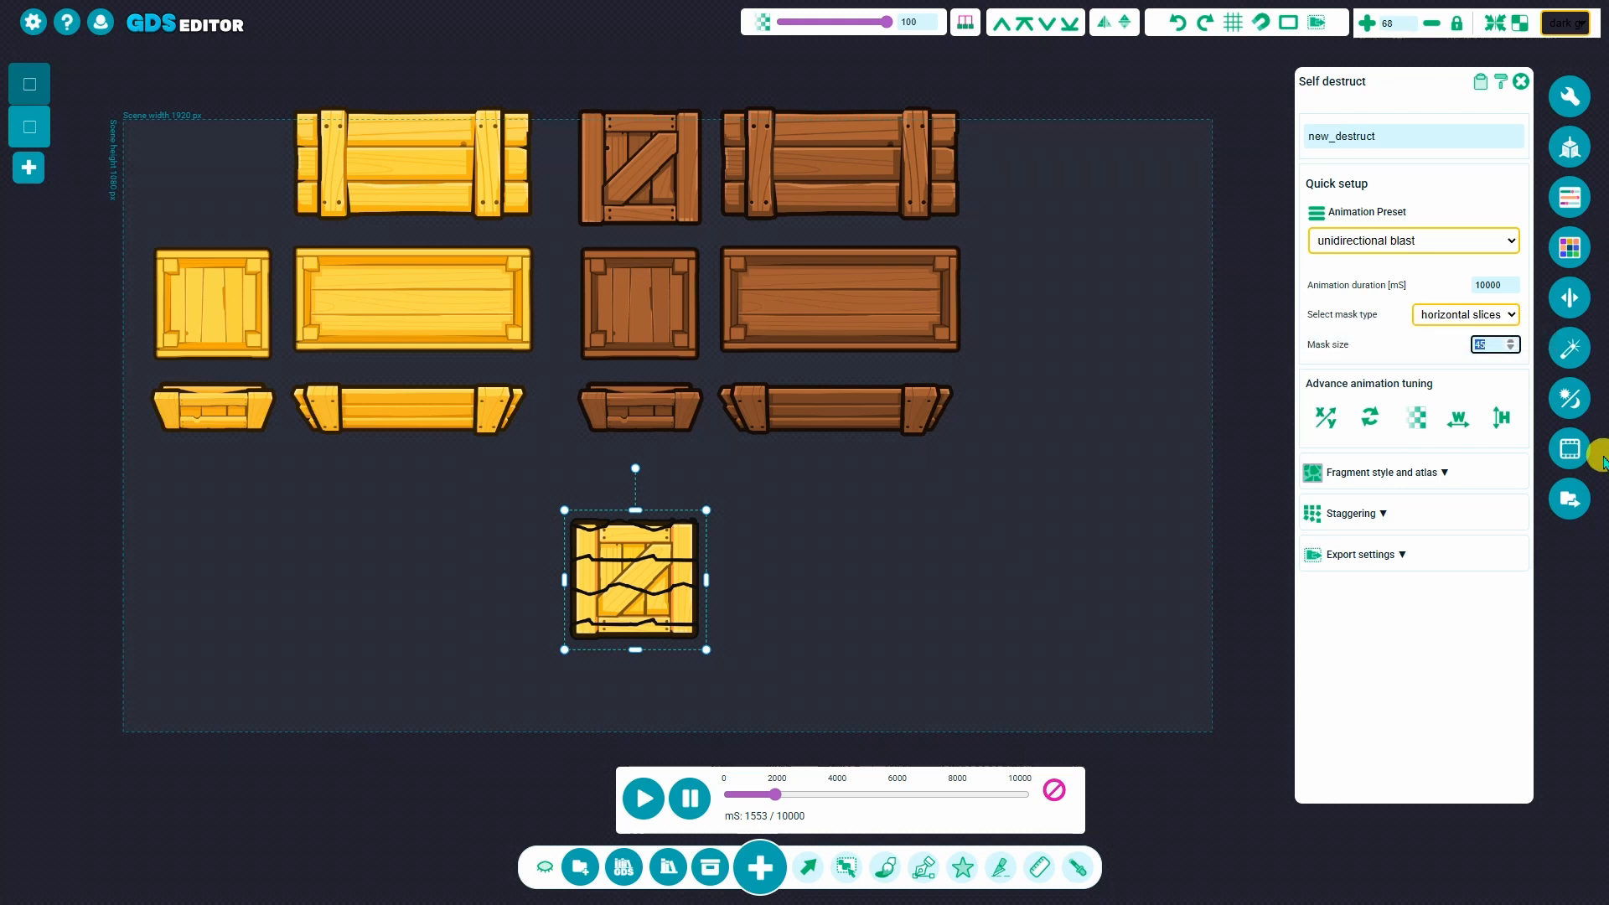
text(200)
key(Return)
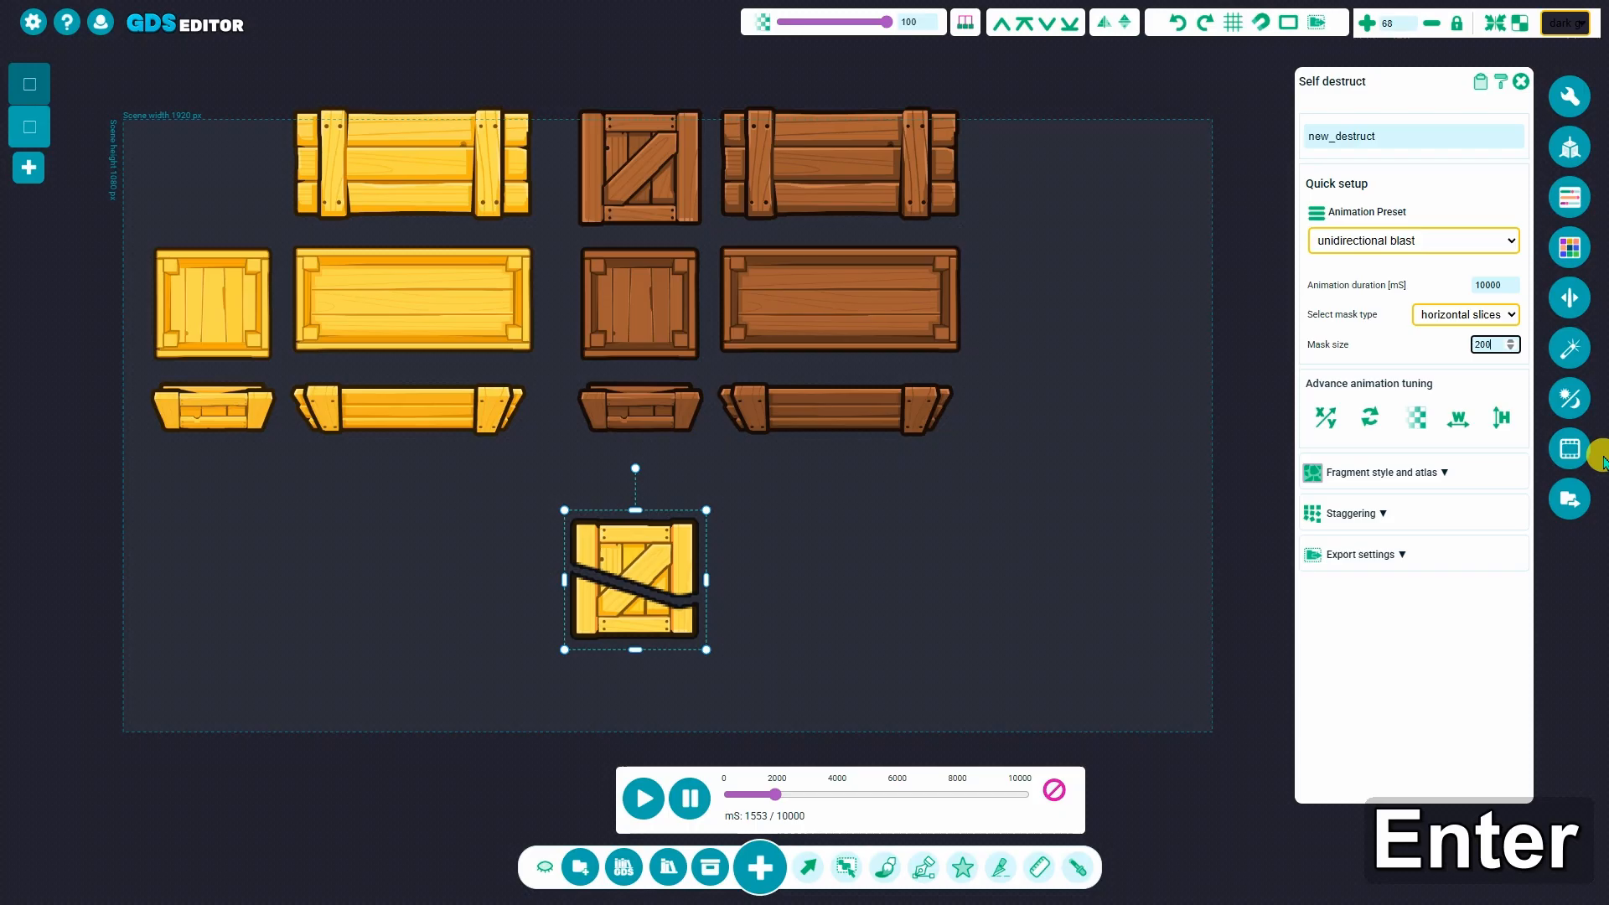
Set the mask size to 50 and the mask type to shattered glass, and play the animation
double_click(1491, 343)
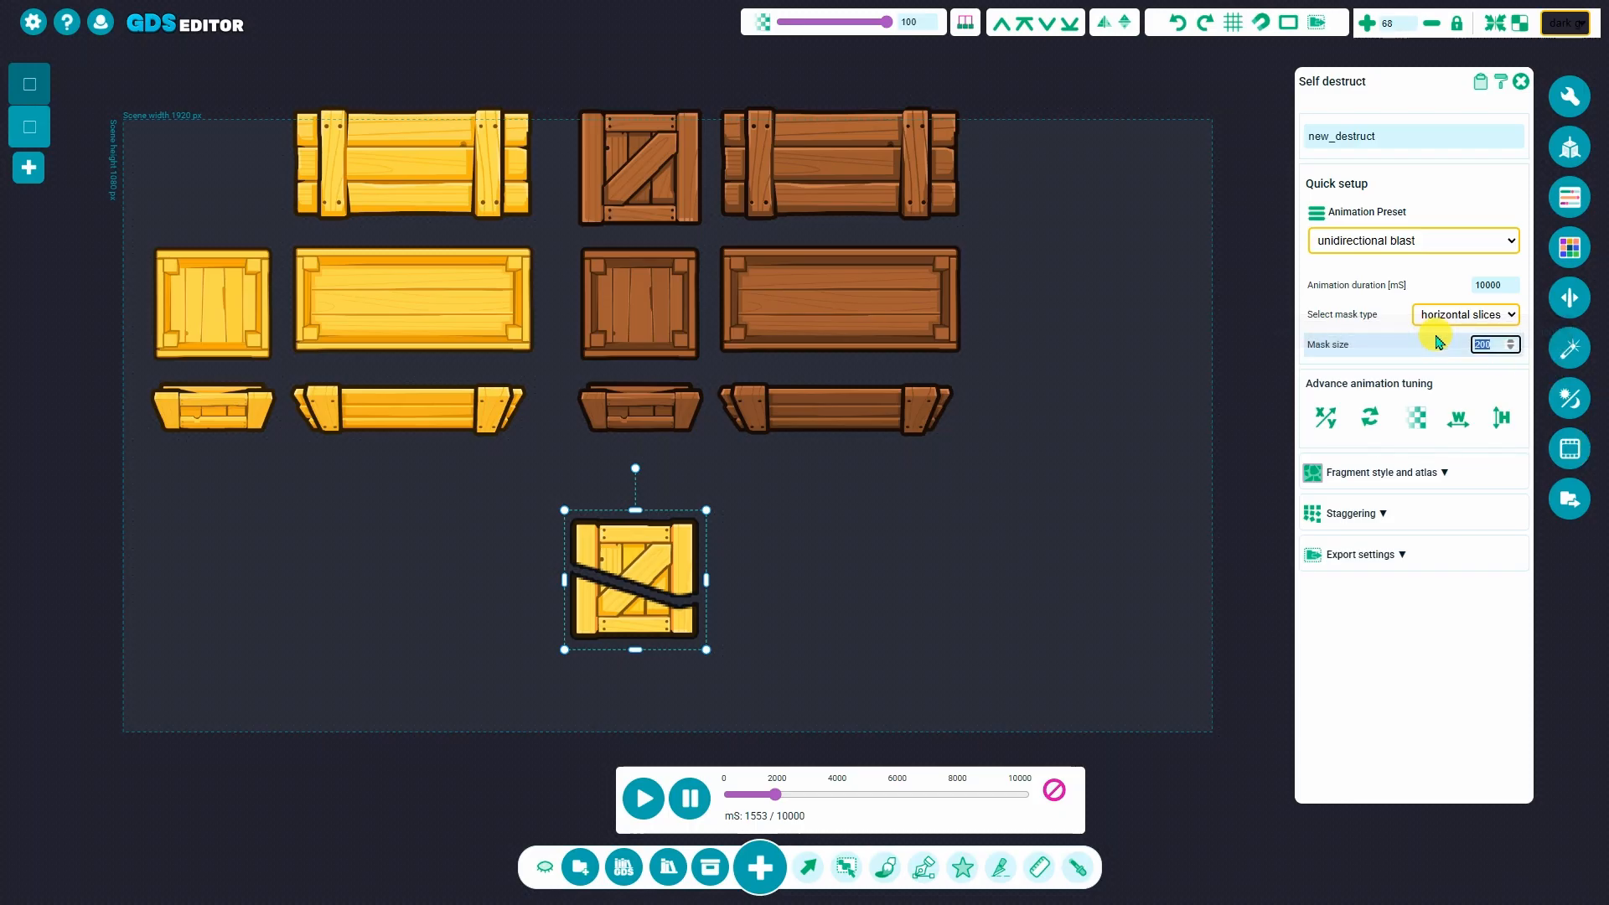
text(50)
key(Return)
click(1442, 323)
click(1459, 362)
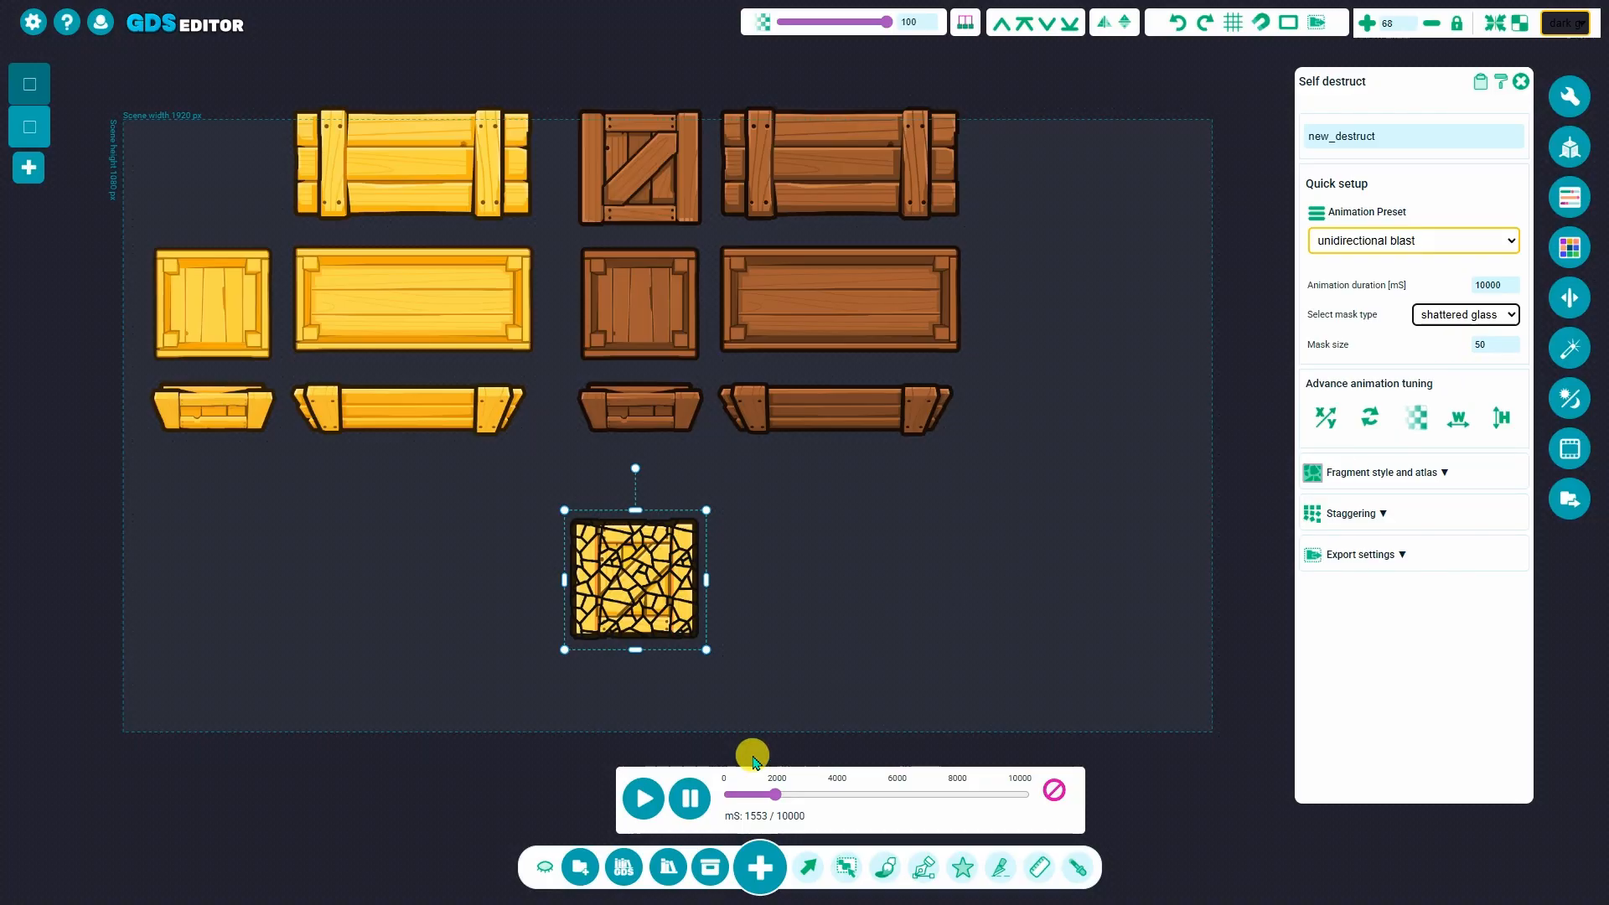
click(643, 798)
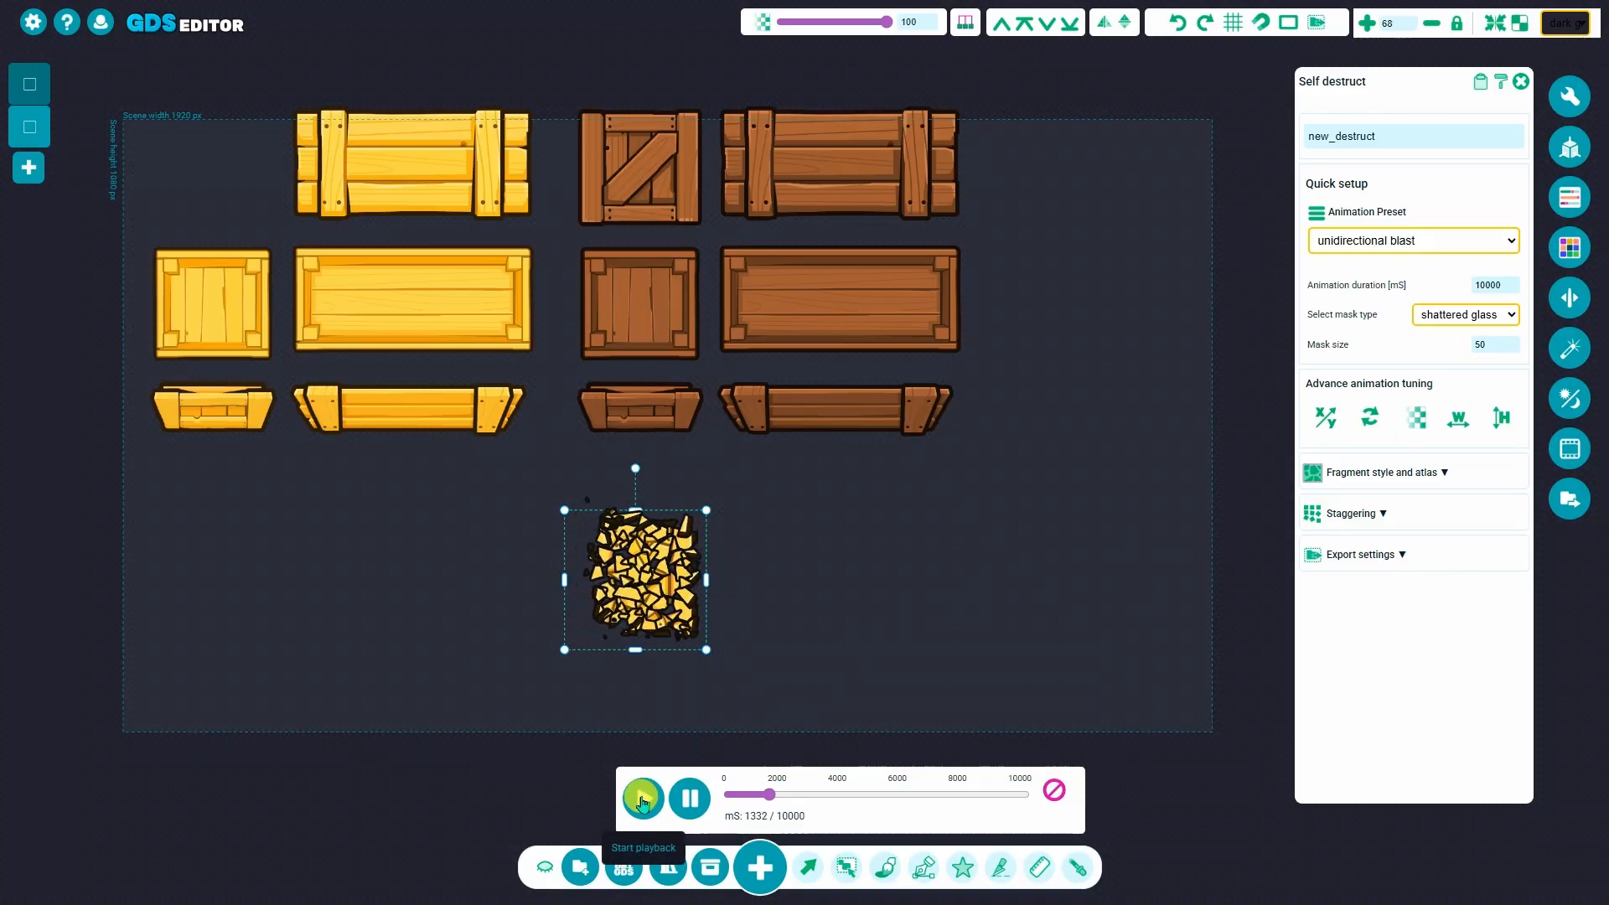
Rename the destruct animation to explode and close its settings
click(1391, 130)
key(shift+Left)
key(shift+Left)
key(shift+Left)
key(shift+Left)
key(shift+Left)
key(shift+Left)
key(BackSpace)
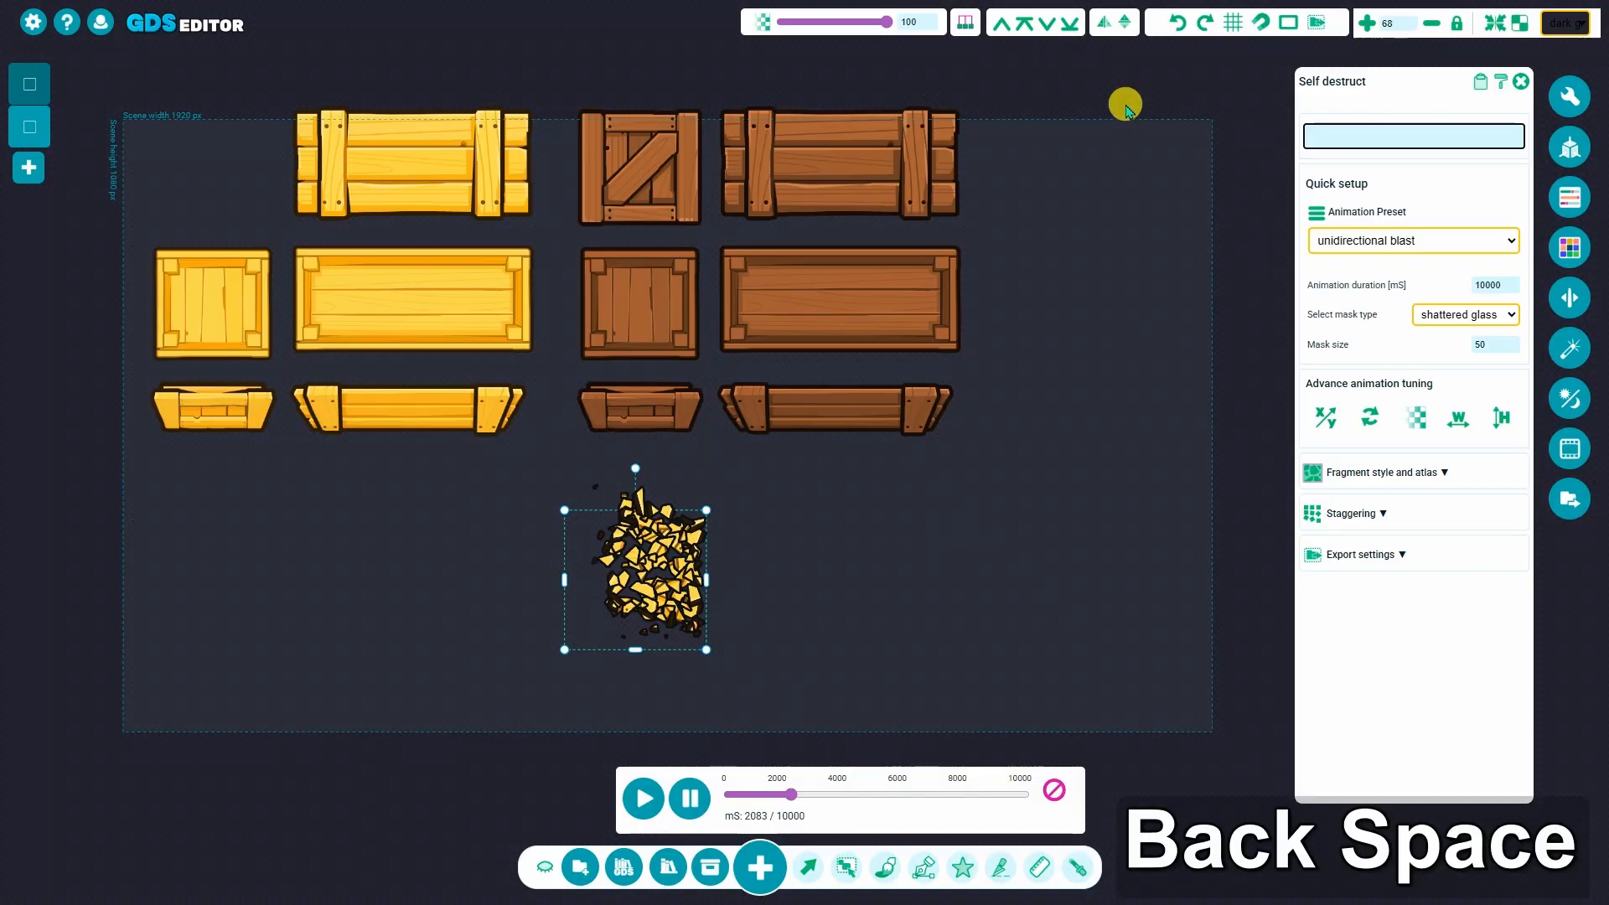
text(plode)
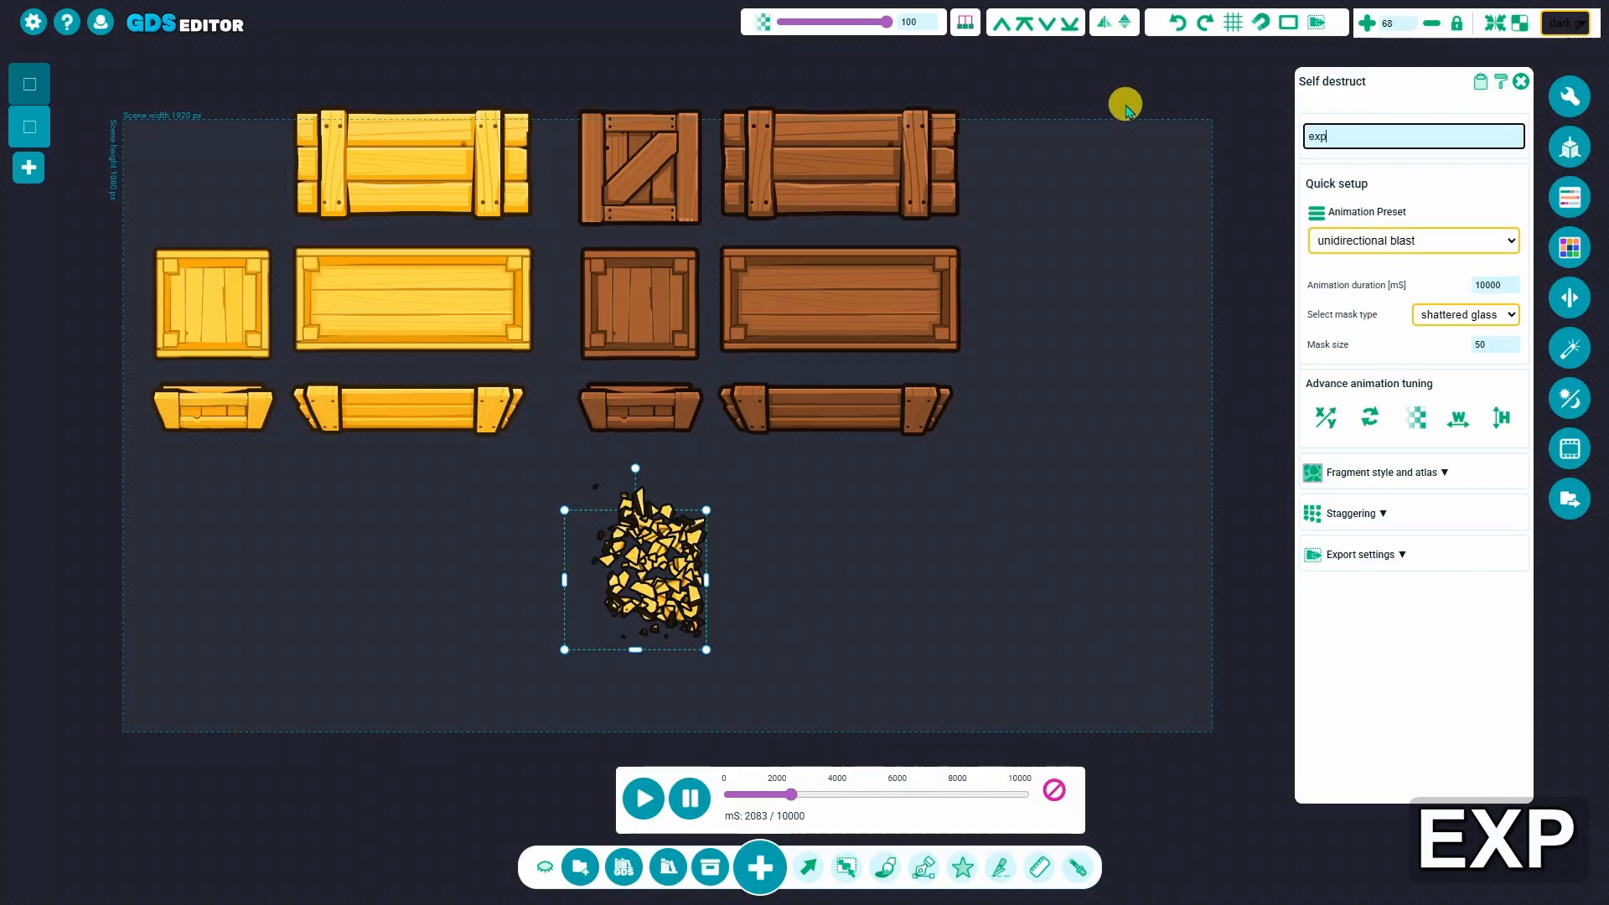
key(Return)
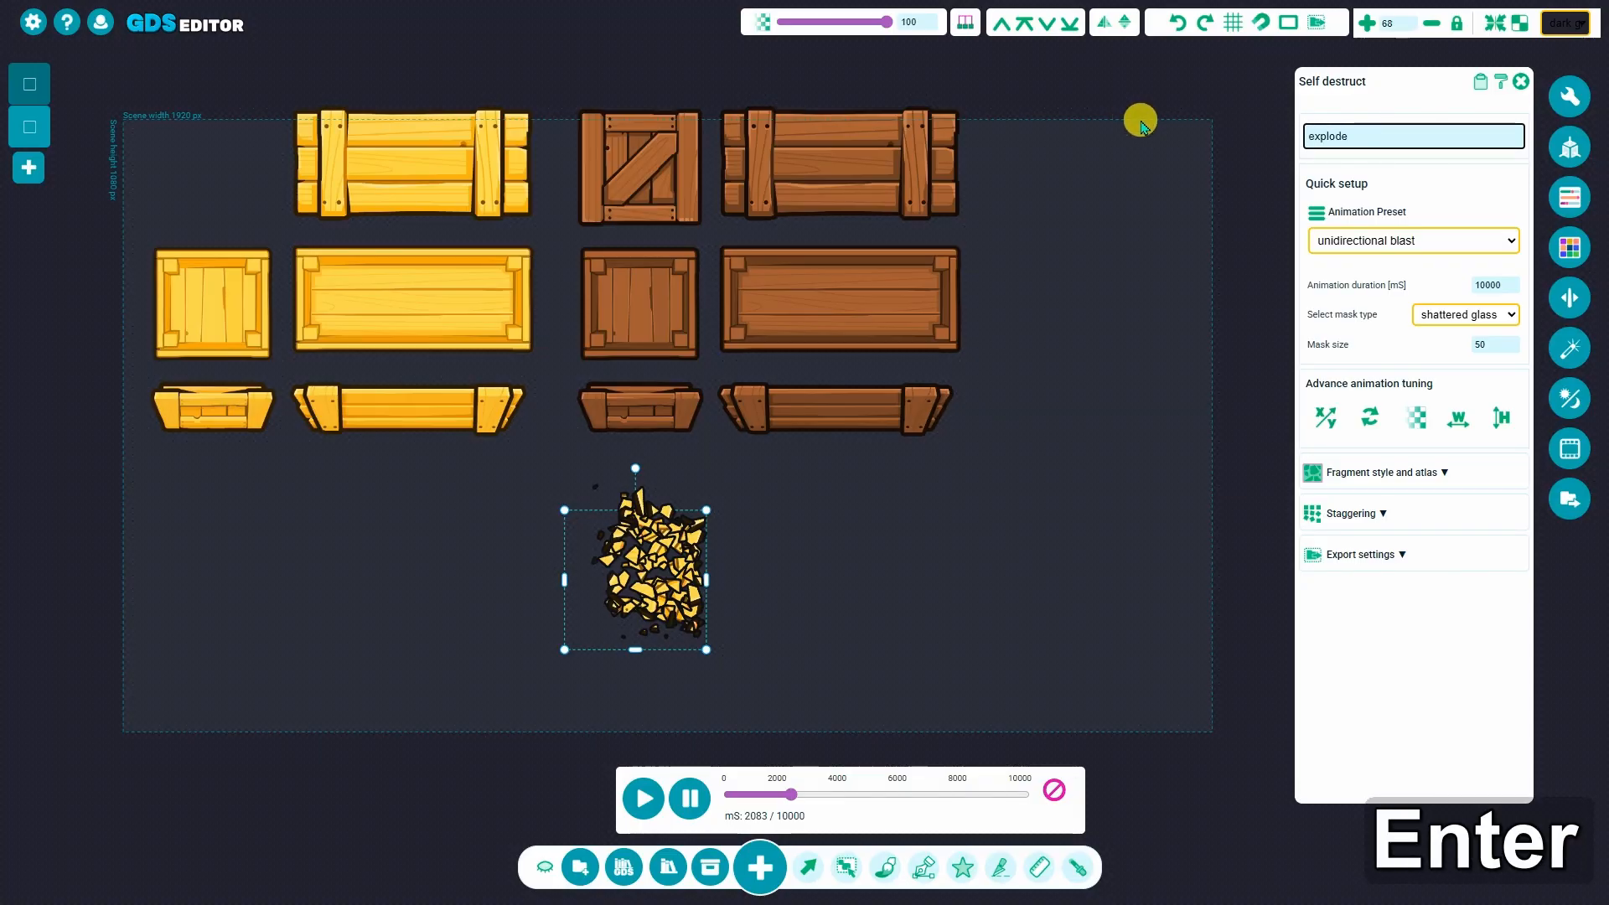
click(1521, 81)
Move the light crate to the right on the canvas and add a second Destructor animation to it
click(662, 553)
drag(662, 553, 810, 566)
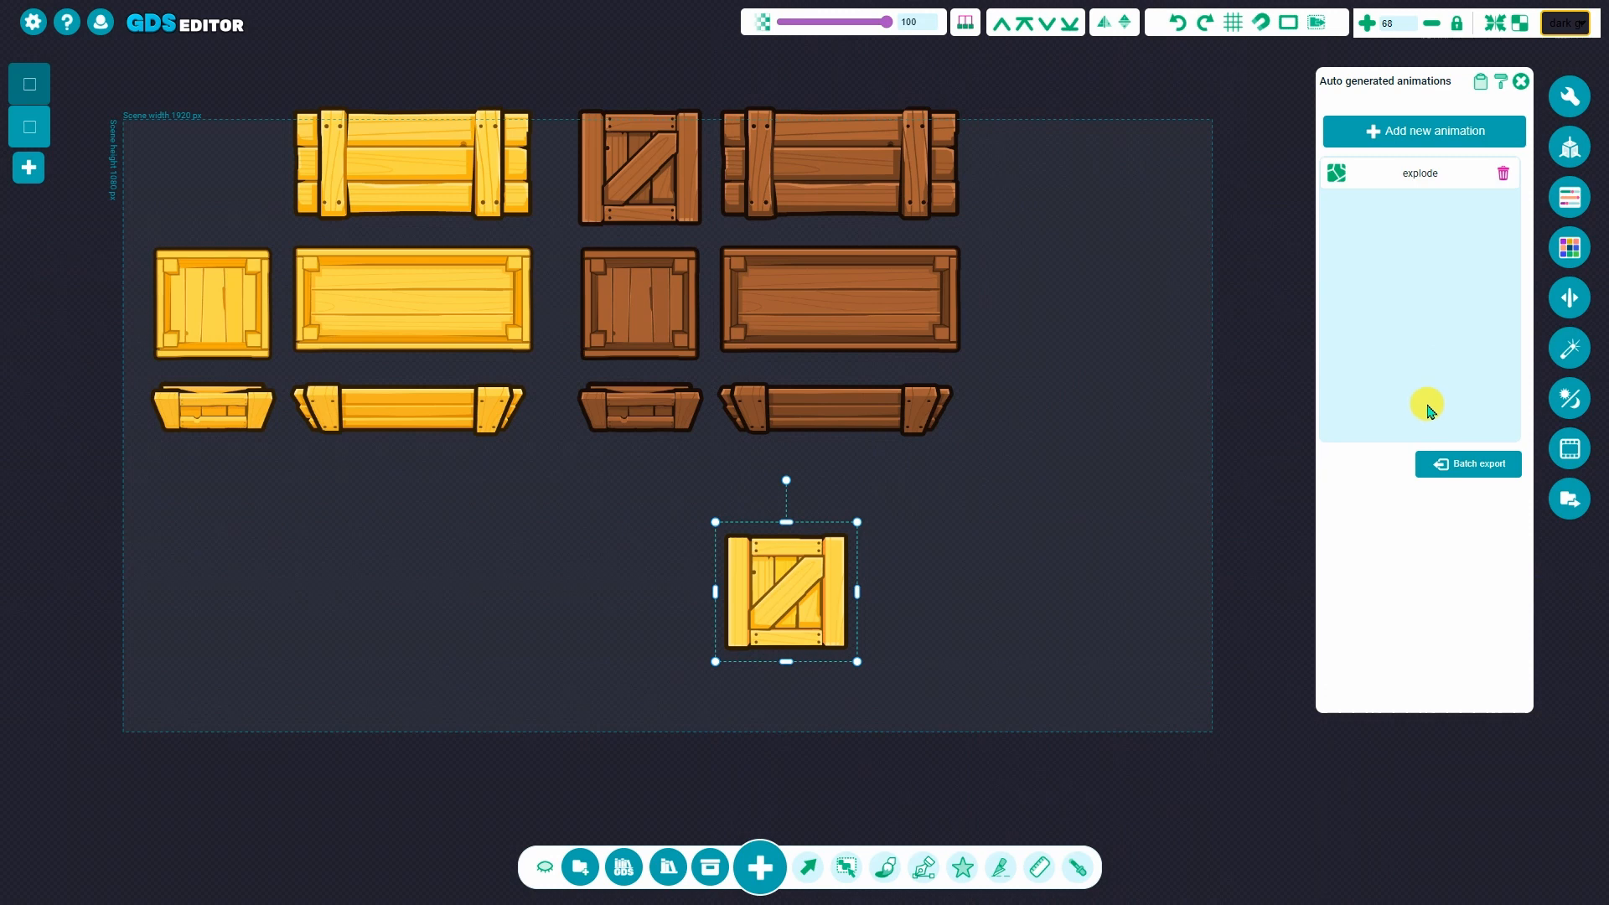
click(1434, 134)
click(1246, 158)
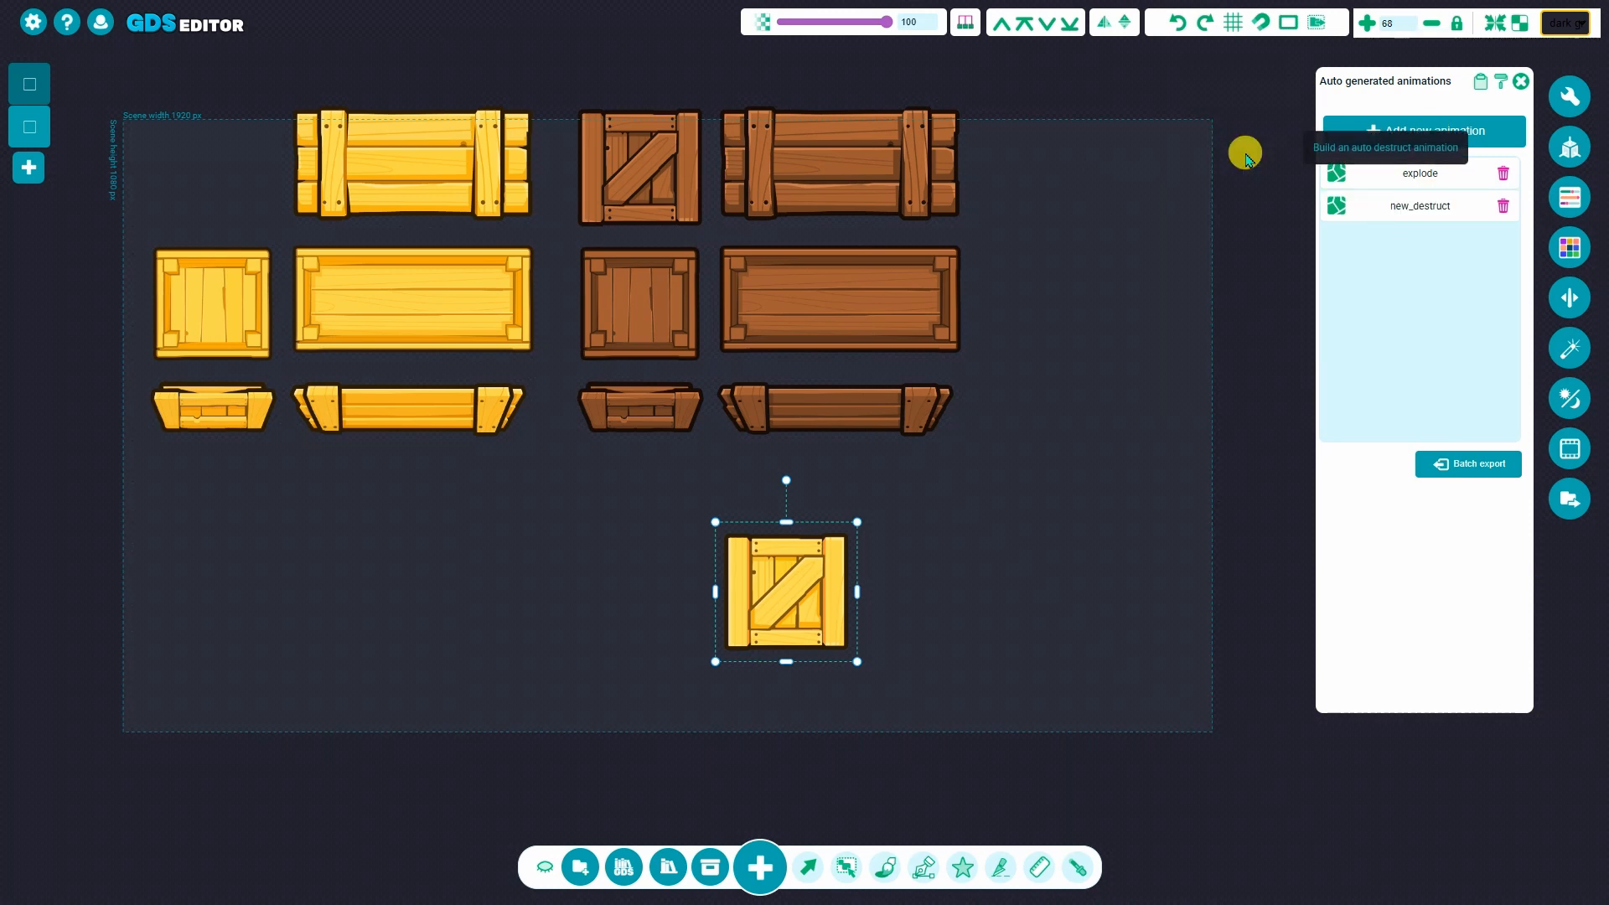
Apply the blow away preset to the new_destruct animation and play it
click(1436, 205)
click(1438, 242)
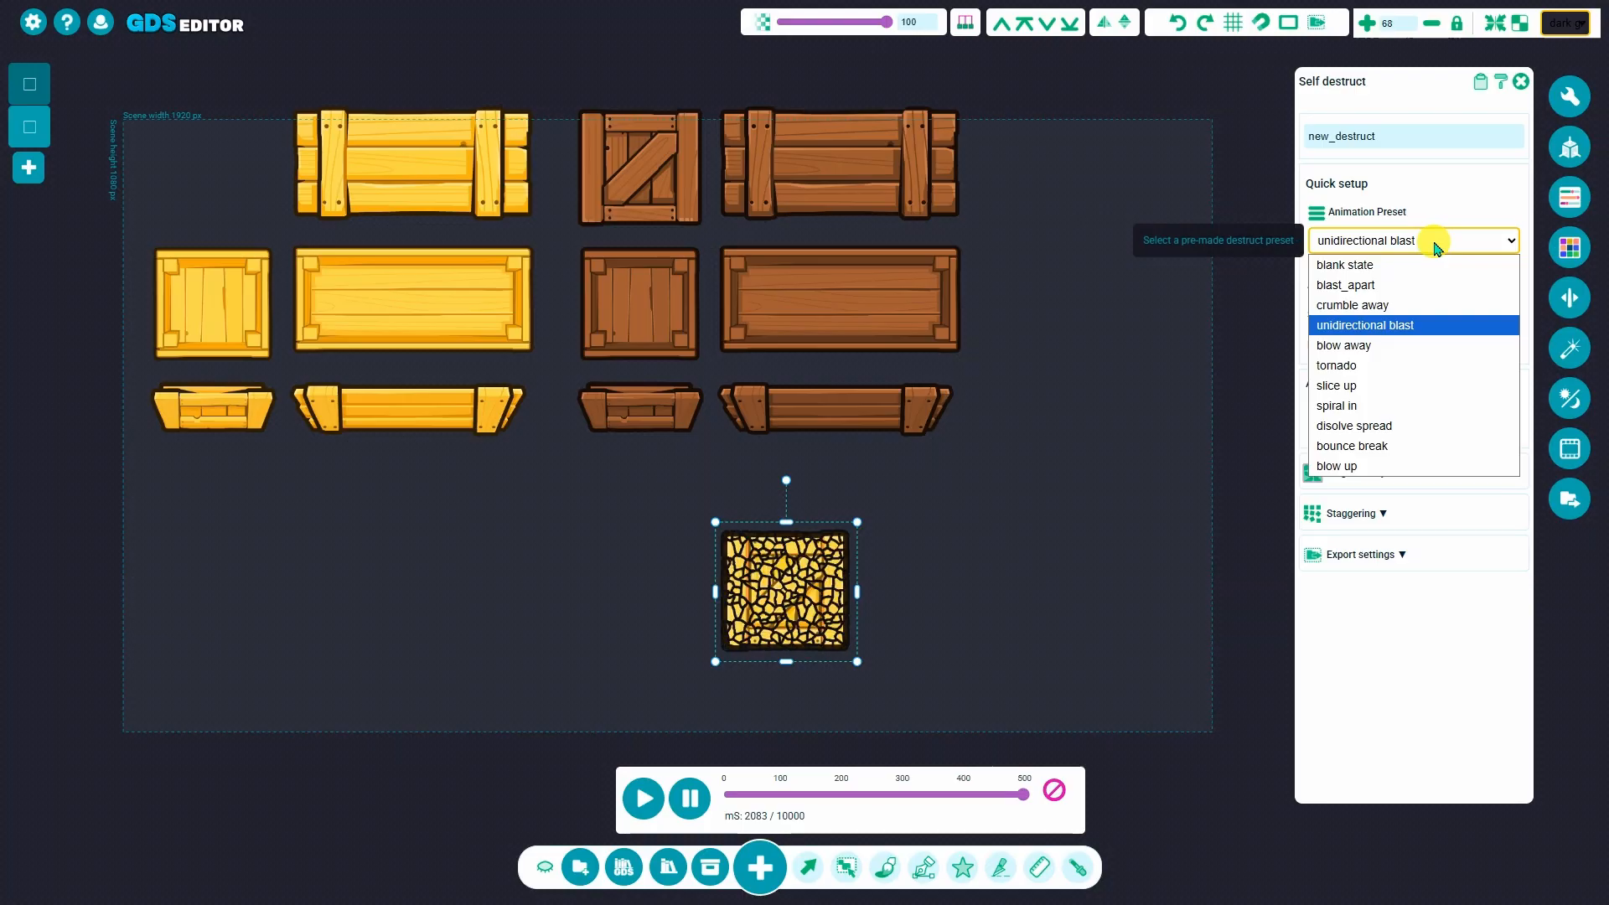
click(1396, 345)
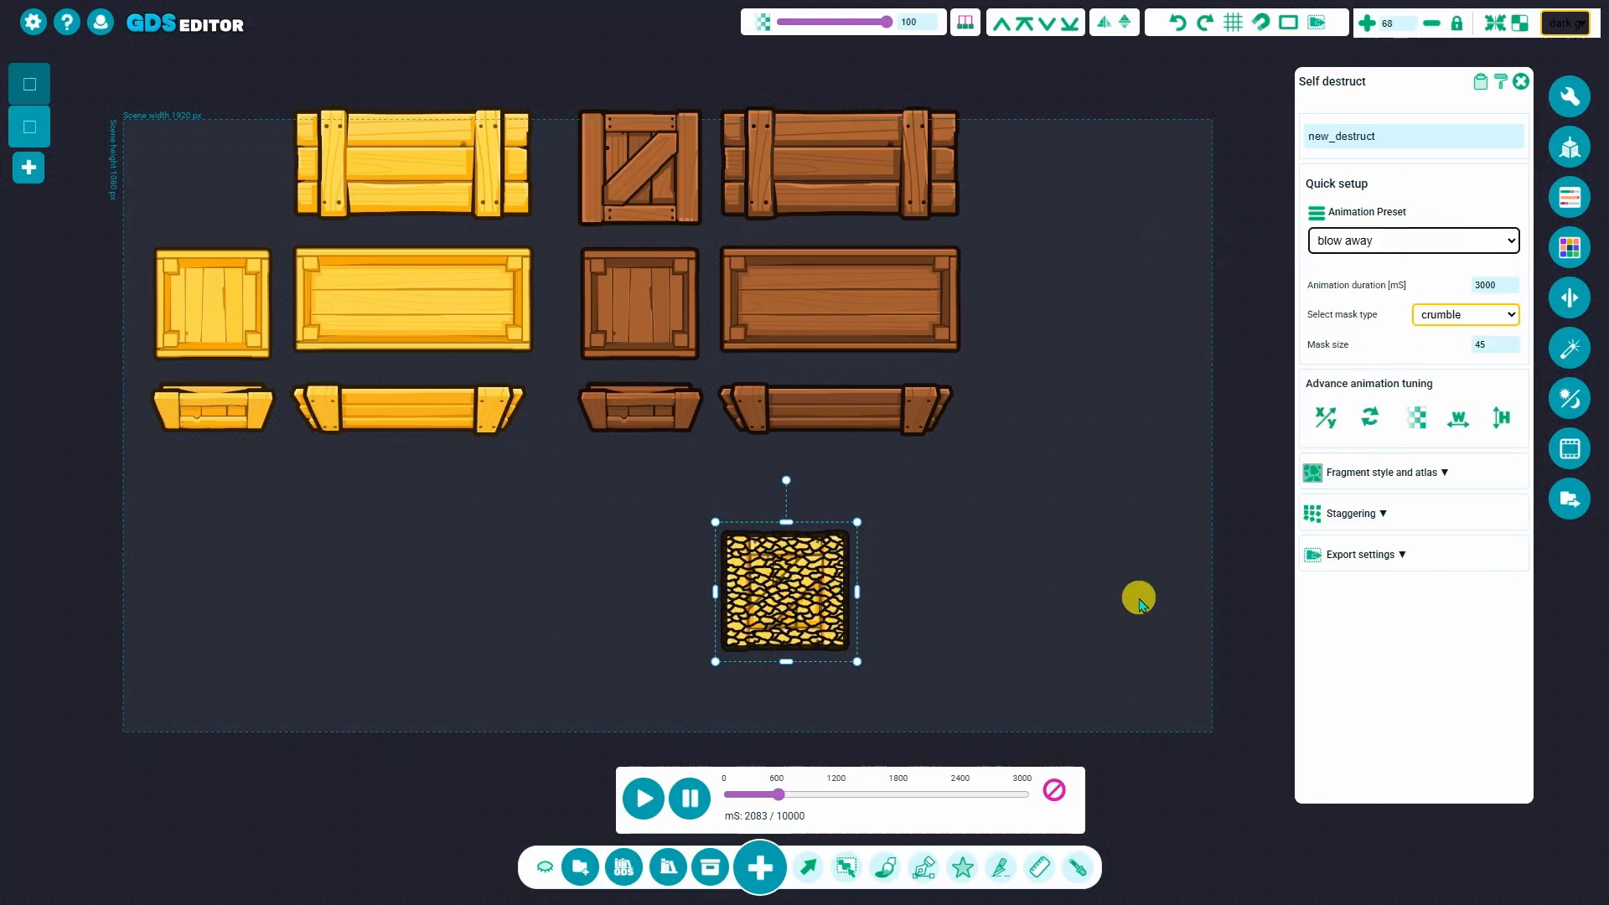
click(645, 801)
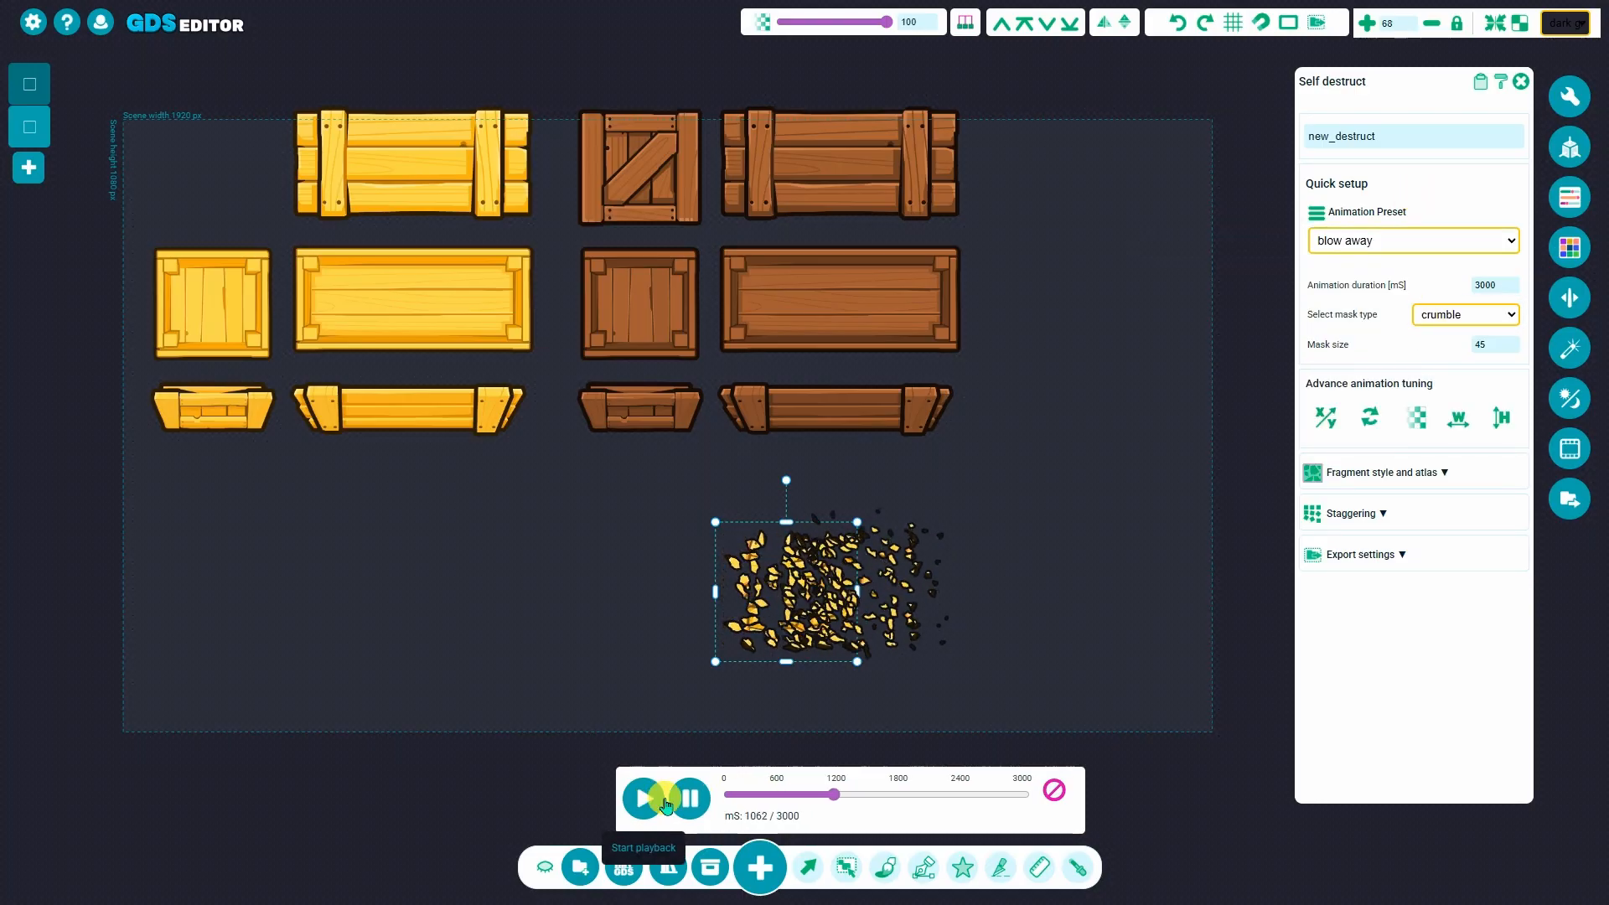
Rename the new destruct animation to blow_away and close its settings
drag(1397, 136, 1360, 137)
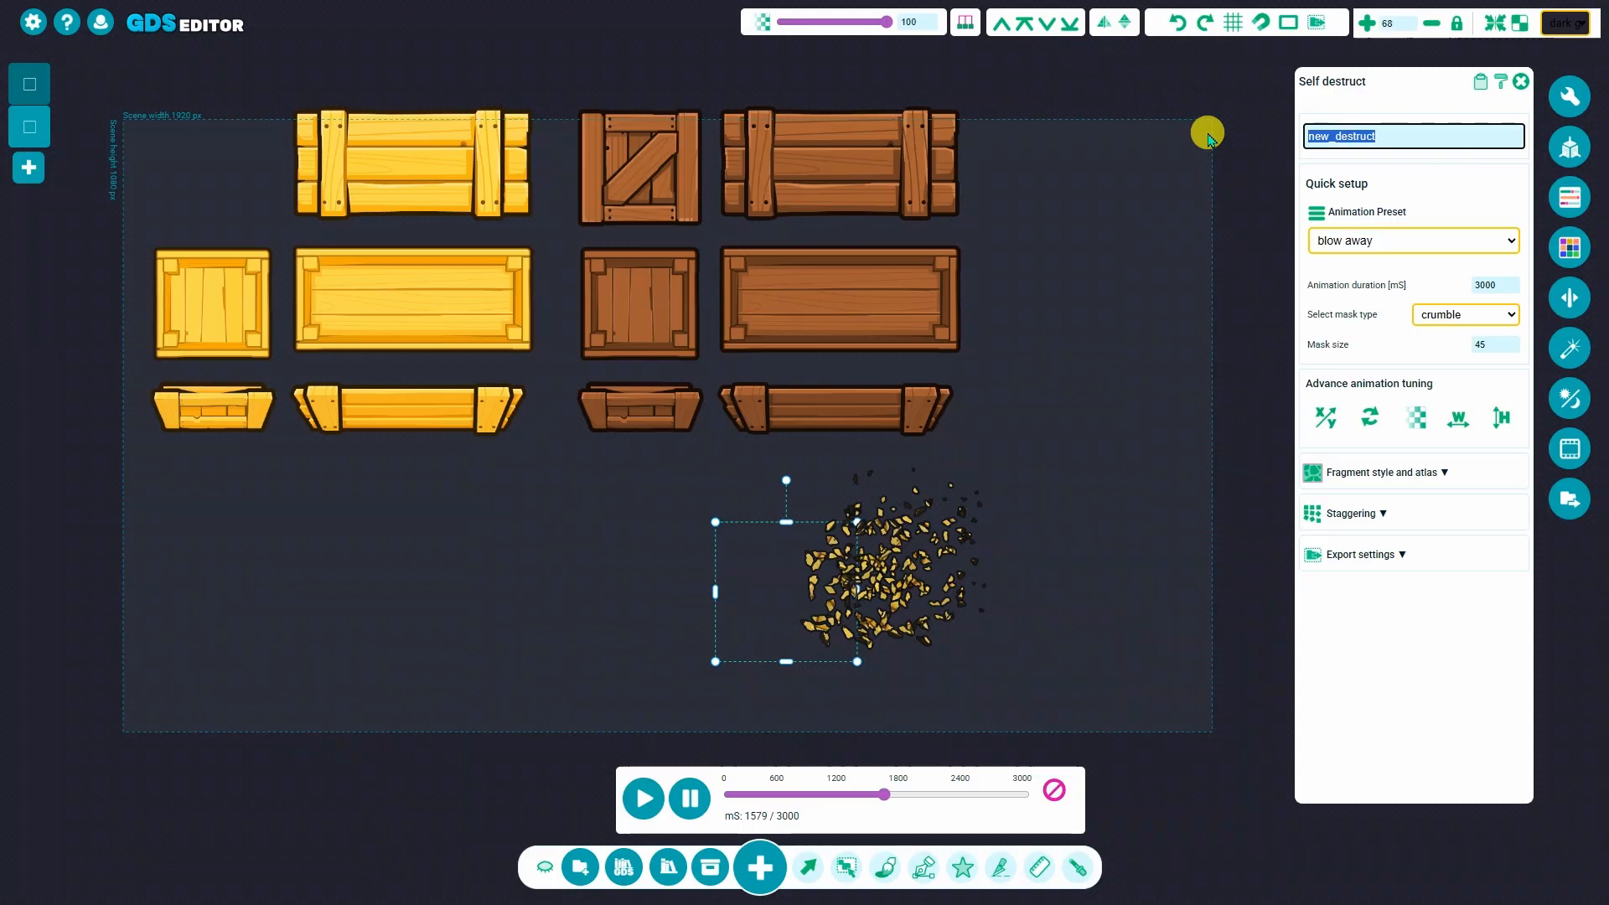
text(blo)
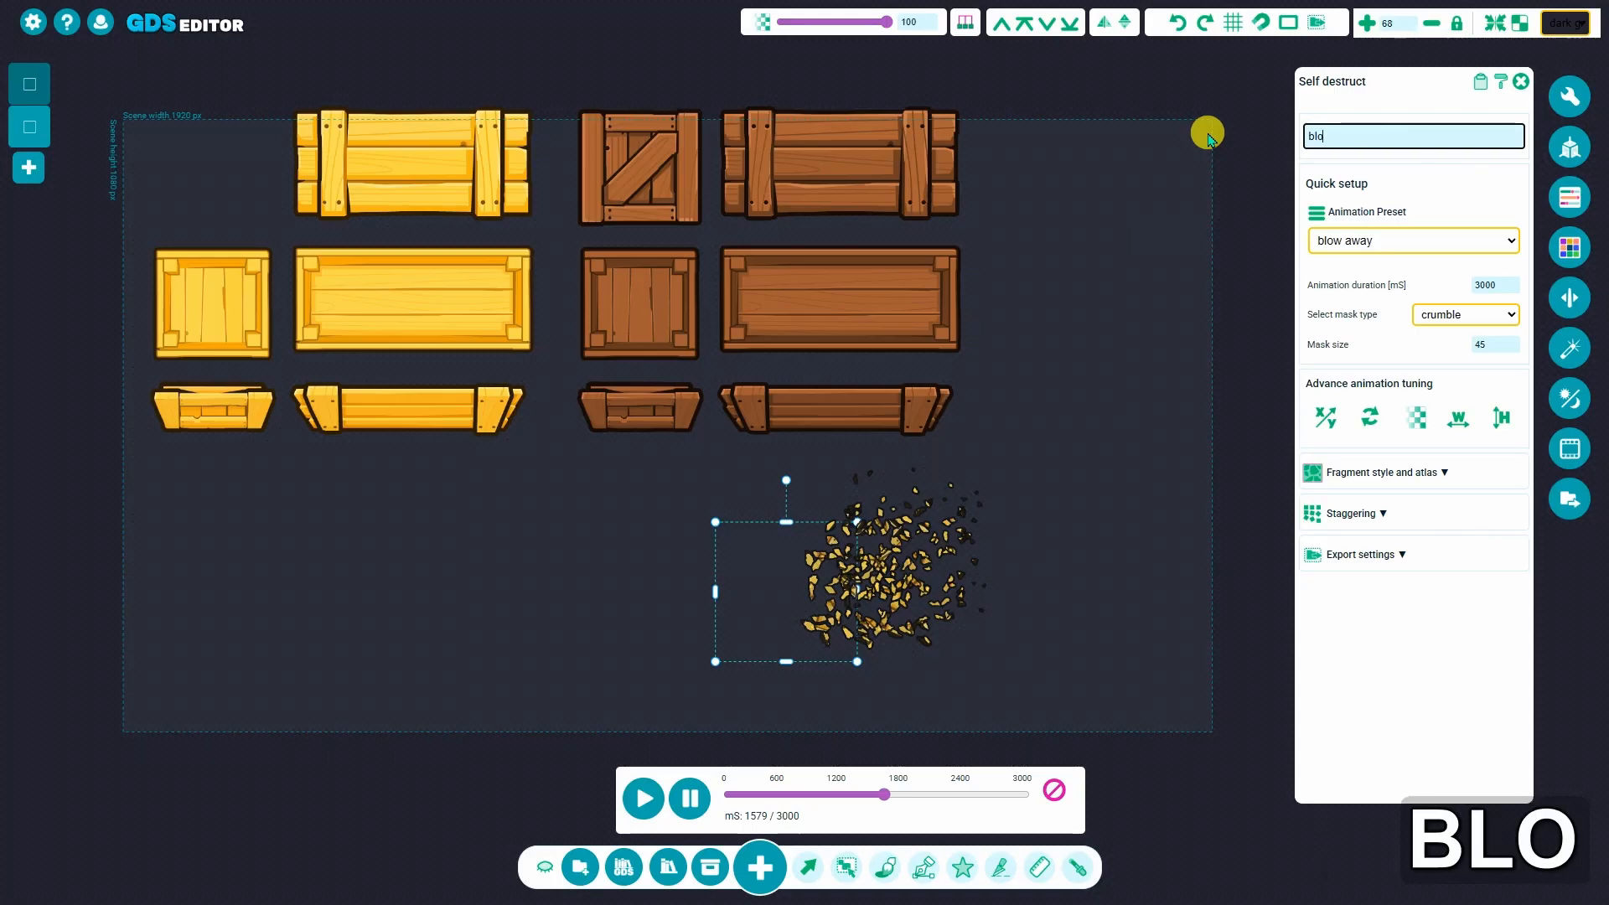
text(w_)
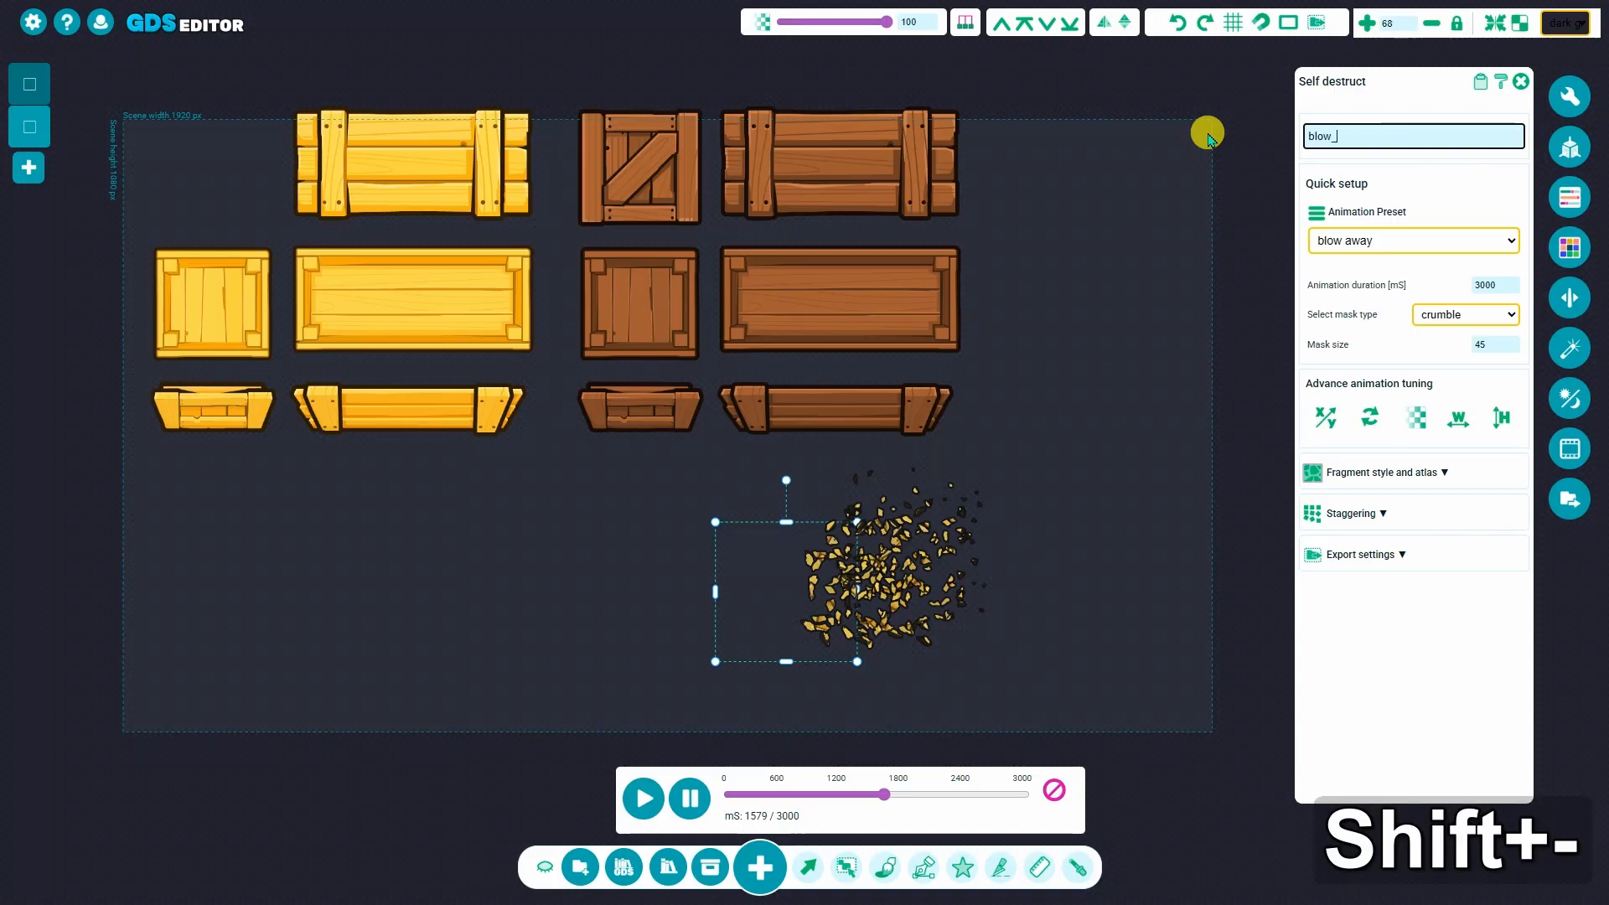
text(away)
key(Return)
click(1519, 84)
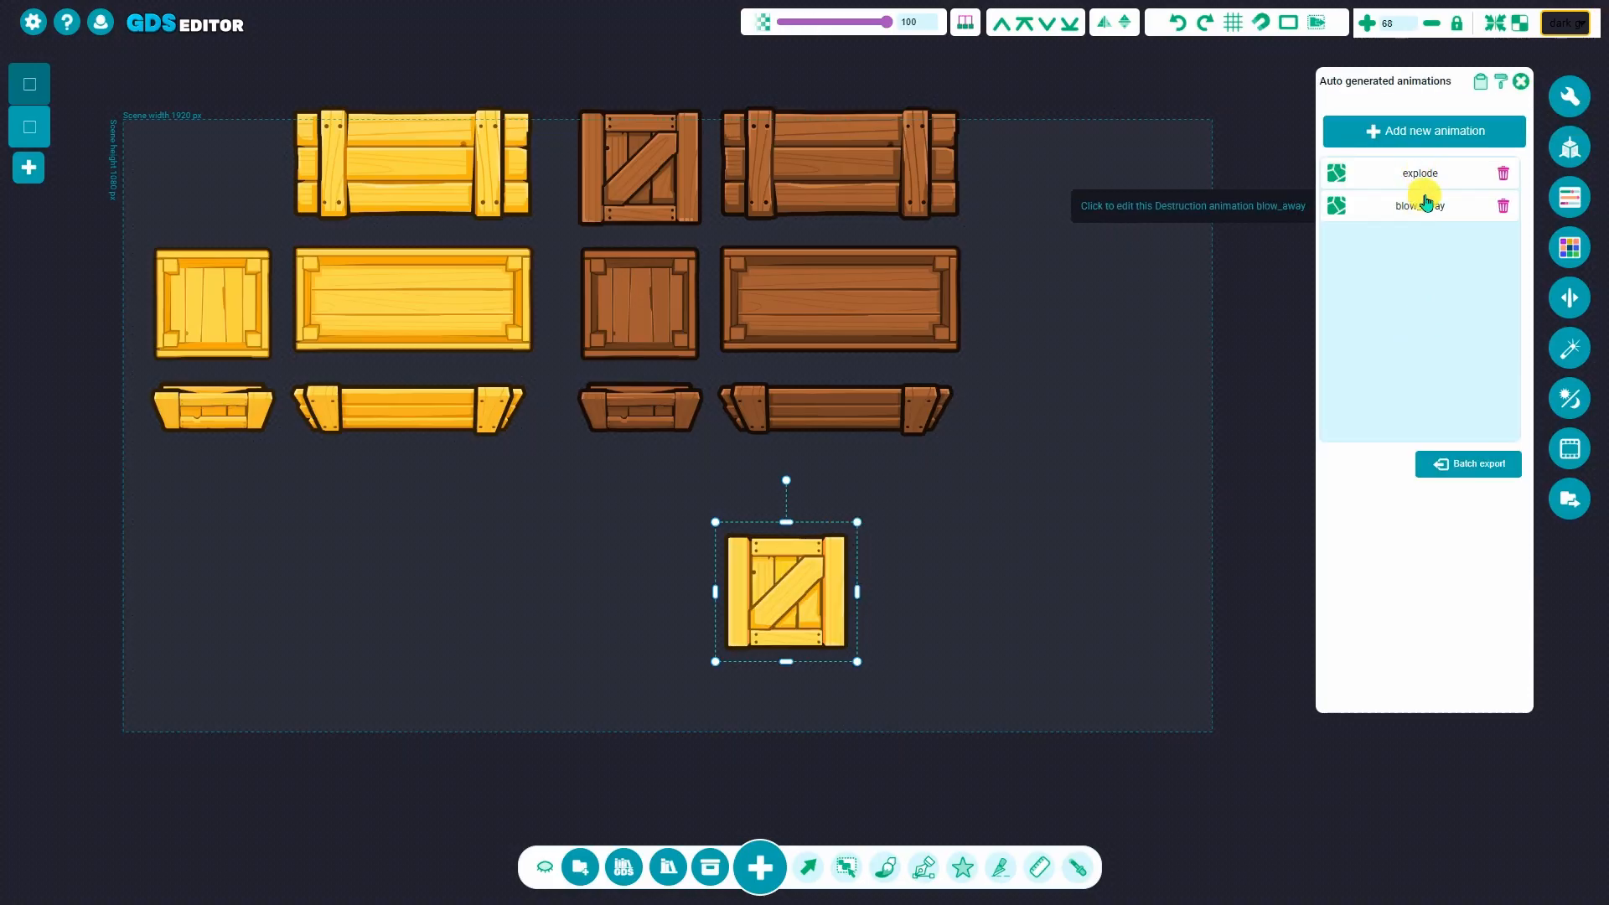
Start a batch export of the crate's animations with godot animation as the export format
click(1456, 470)
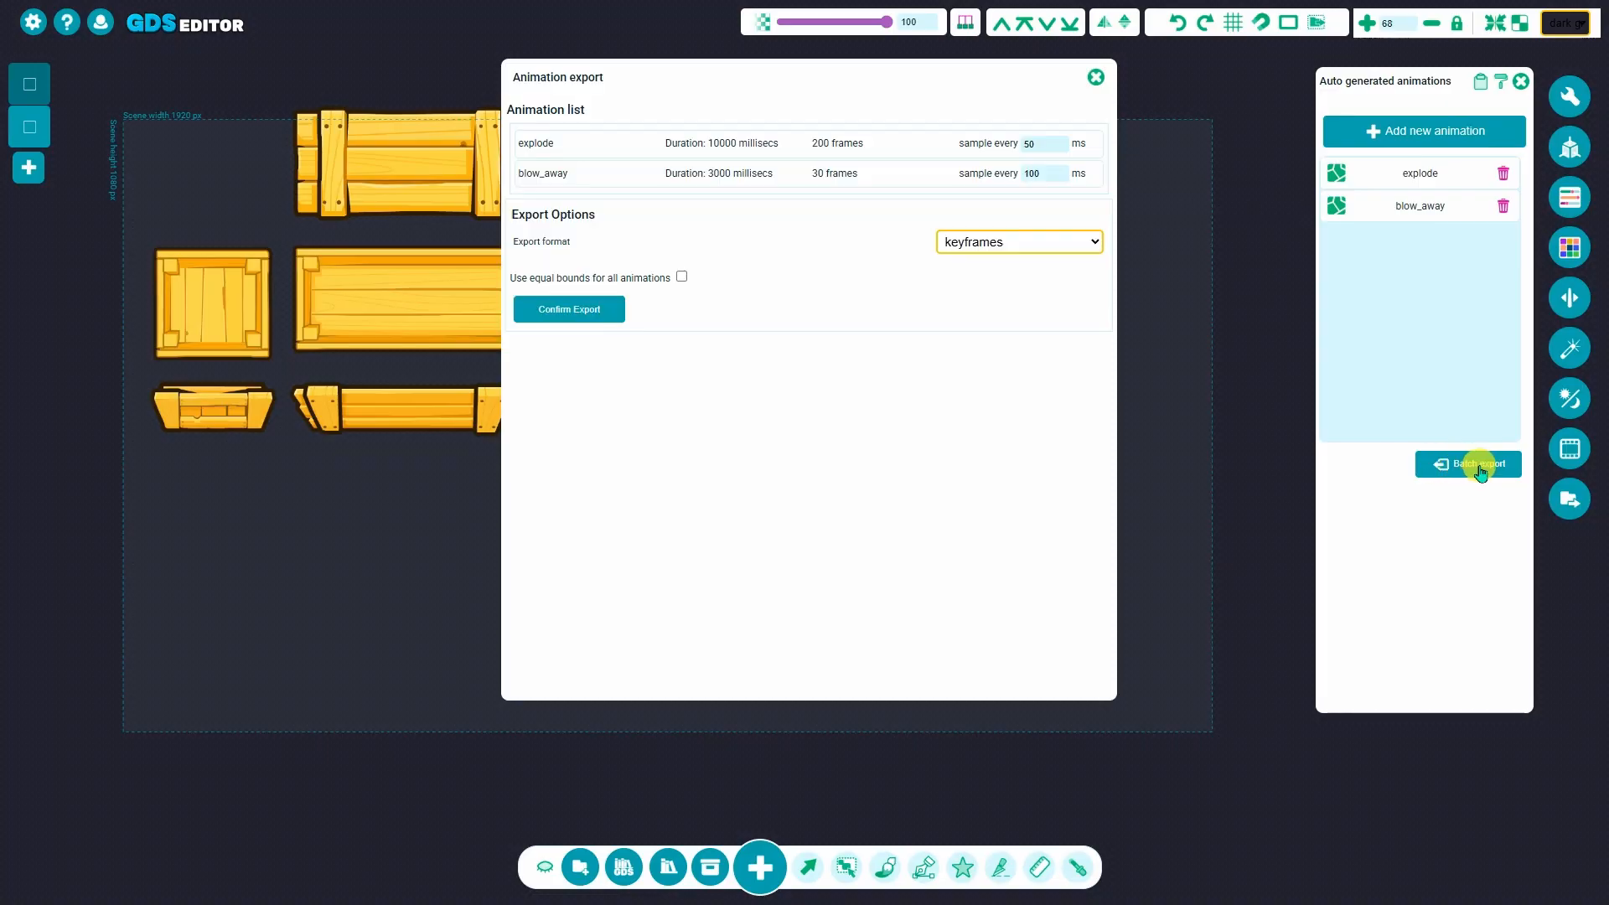
click(994, 249)
click(987, 285)
click(1005, 250)
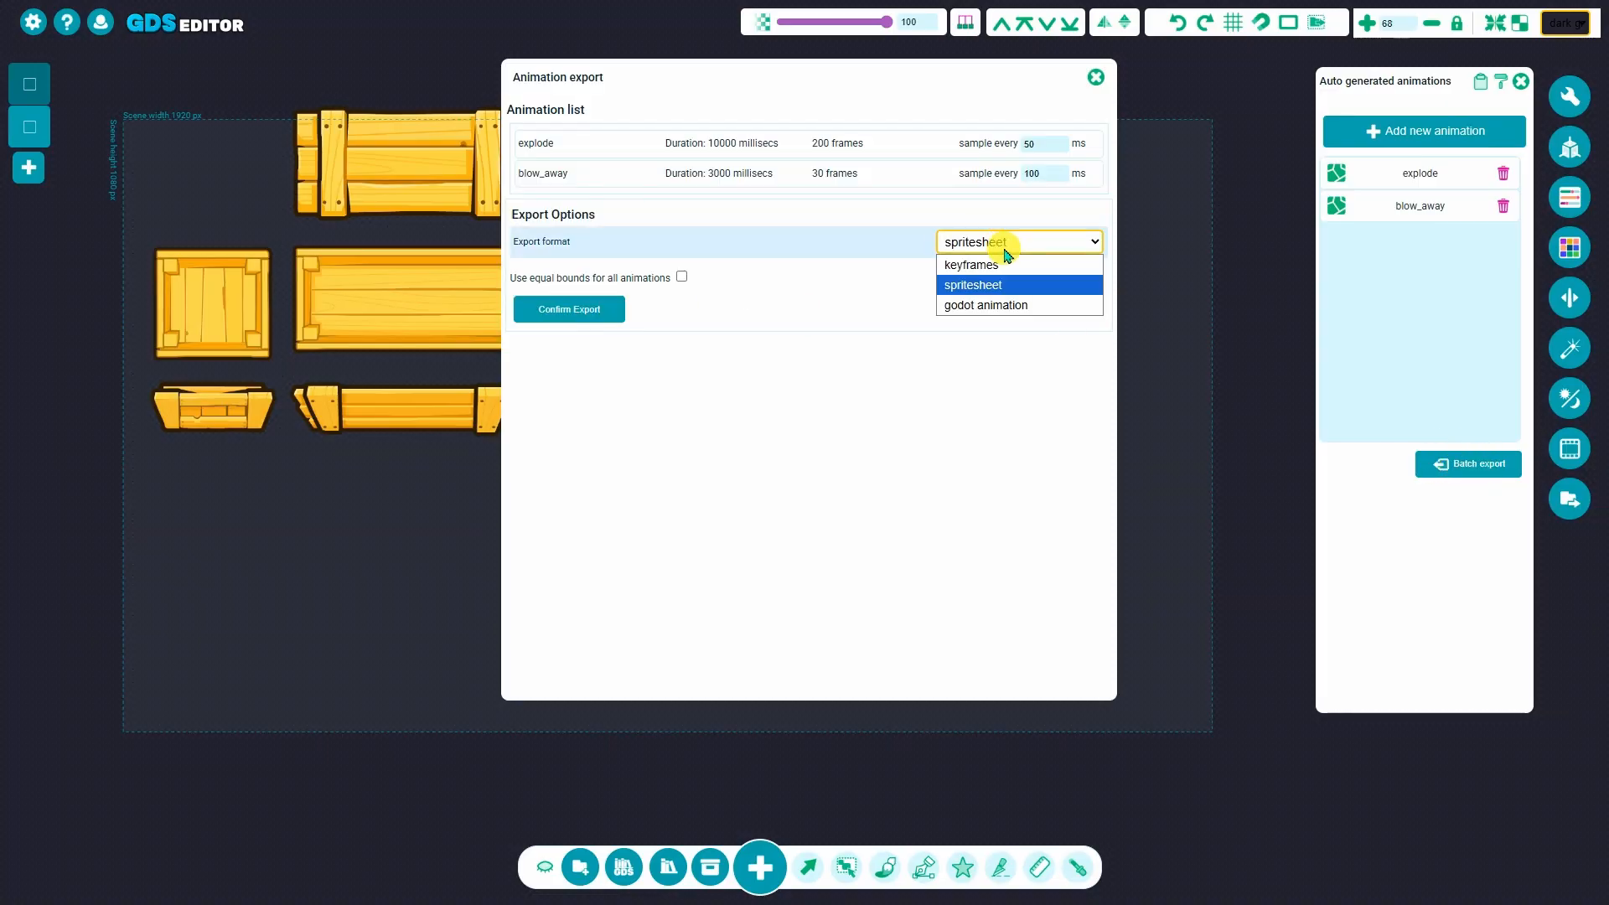
click(988, 306)
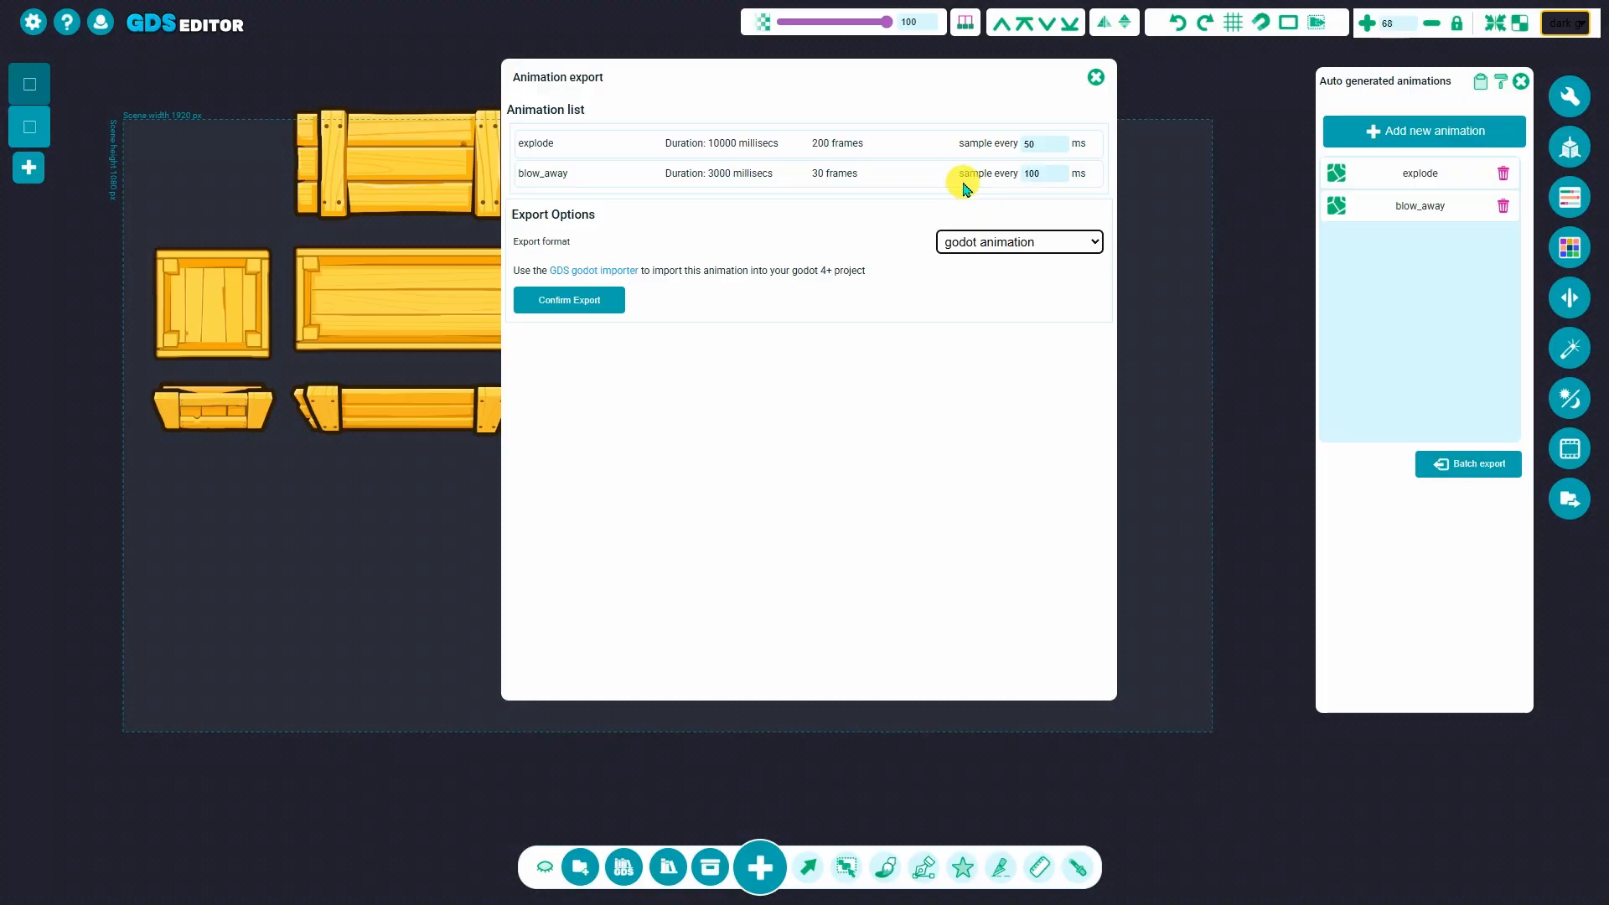
Set the explode animation's export sampling to 100 ms, and raise it to every 200 ms
double_click(1037, 144)
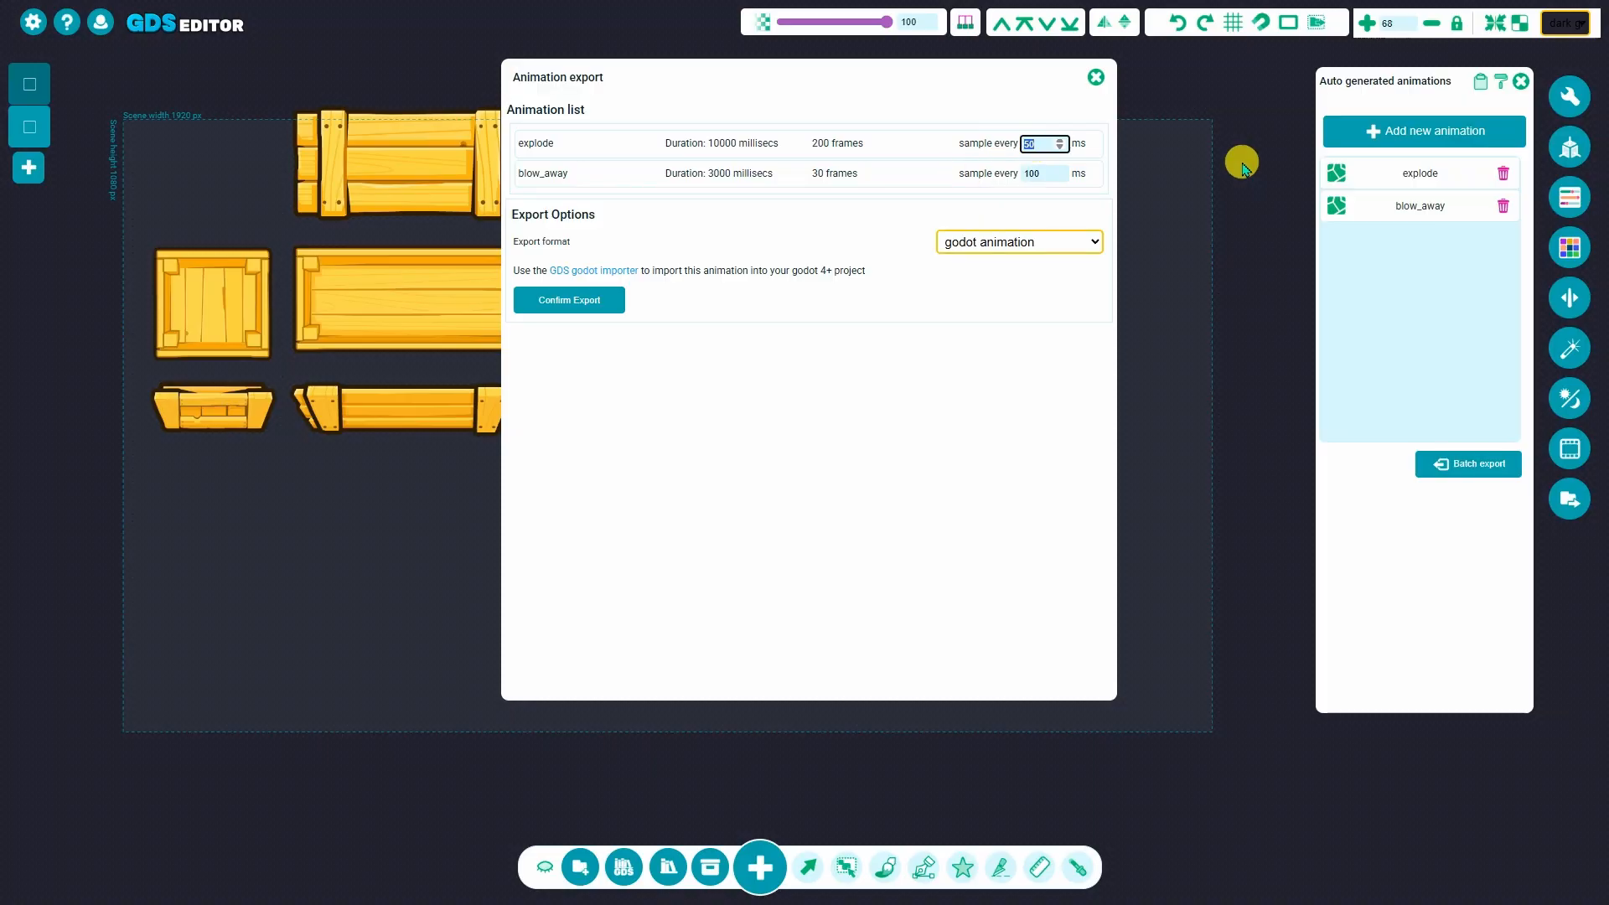
text(100)
key(Return)
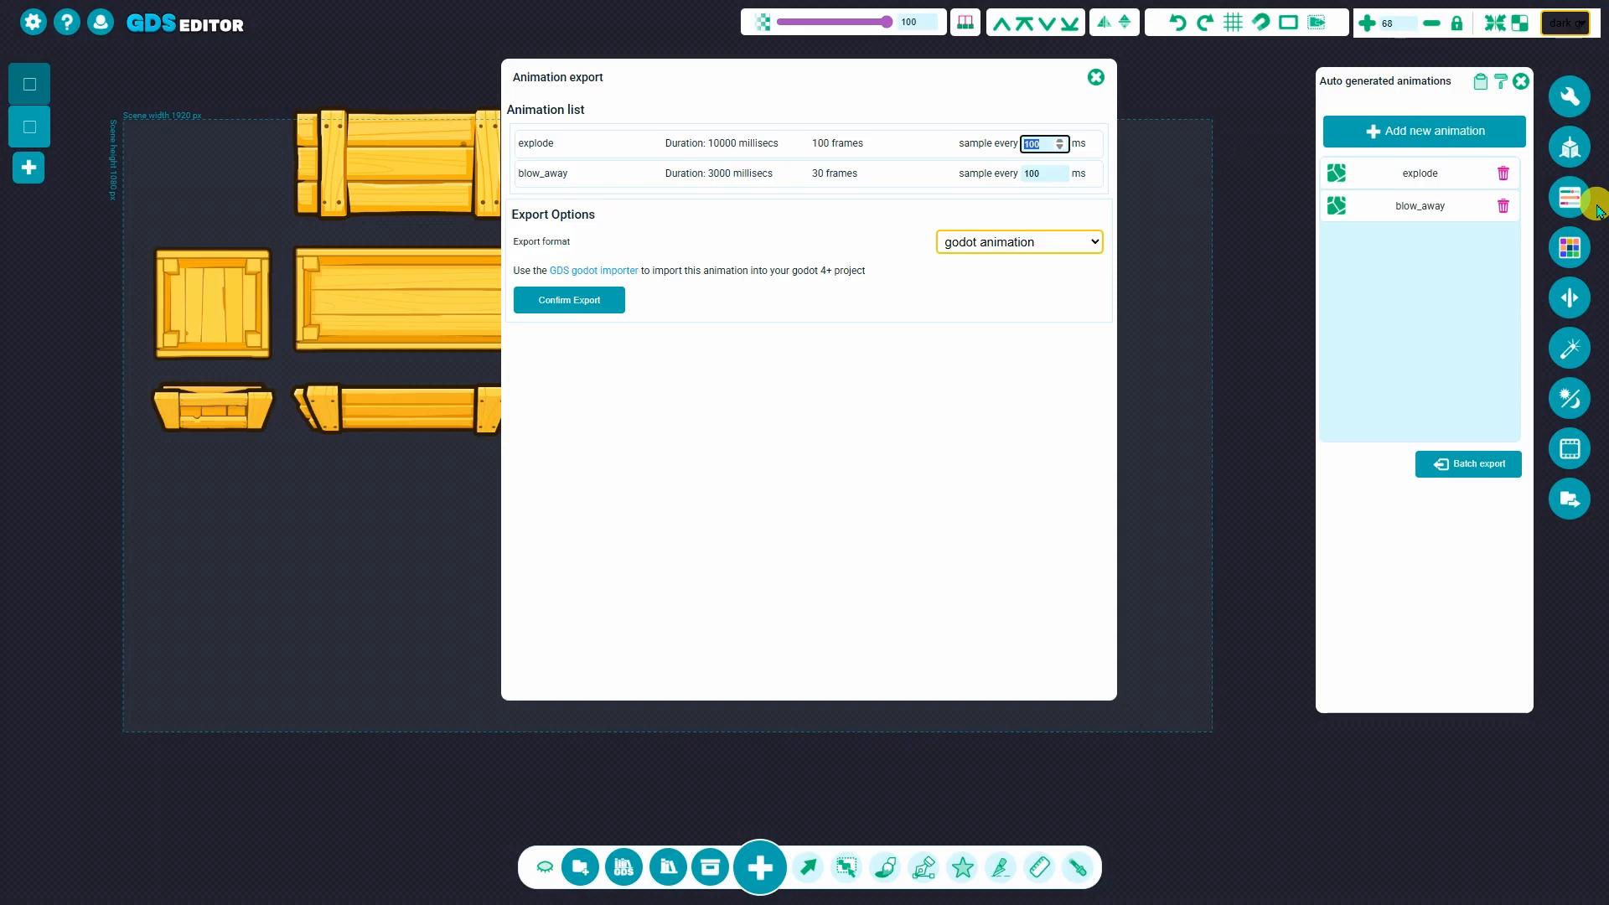
text(2)
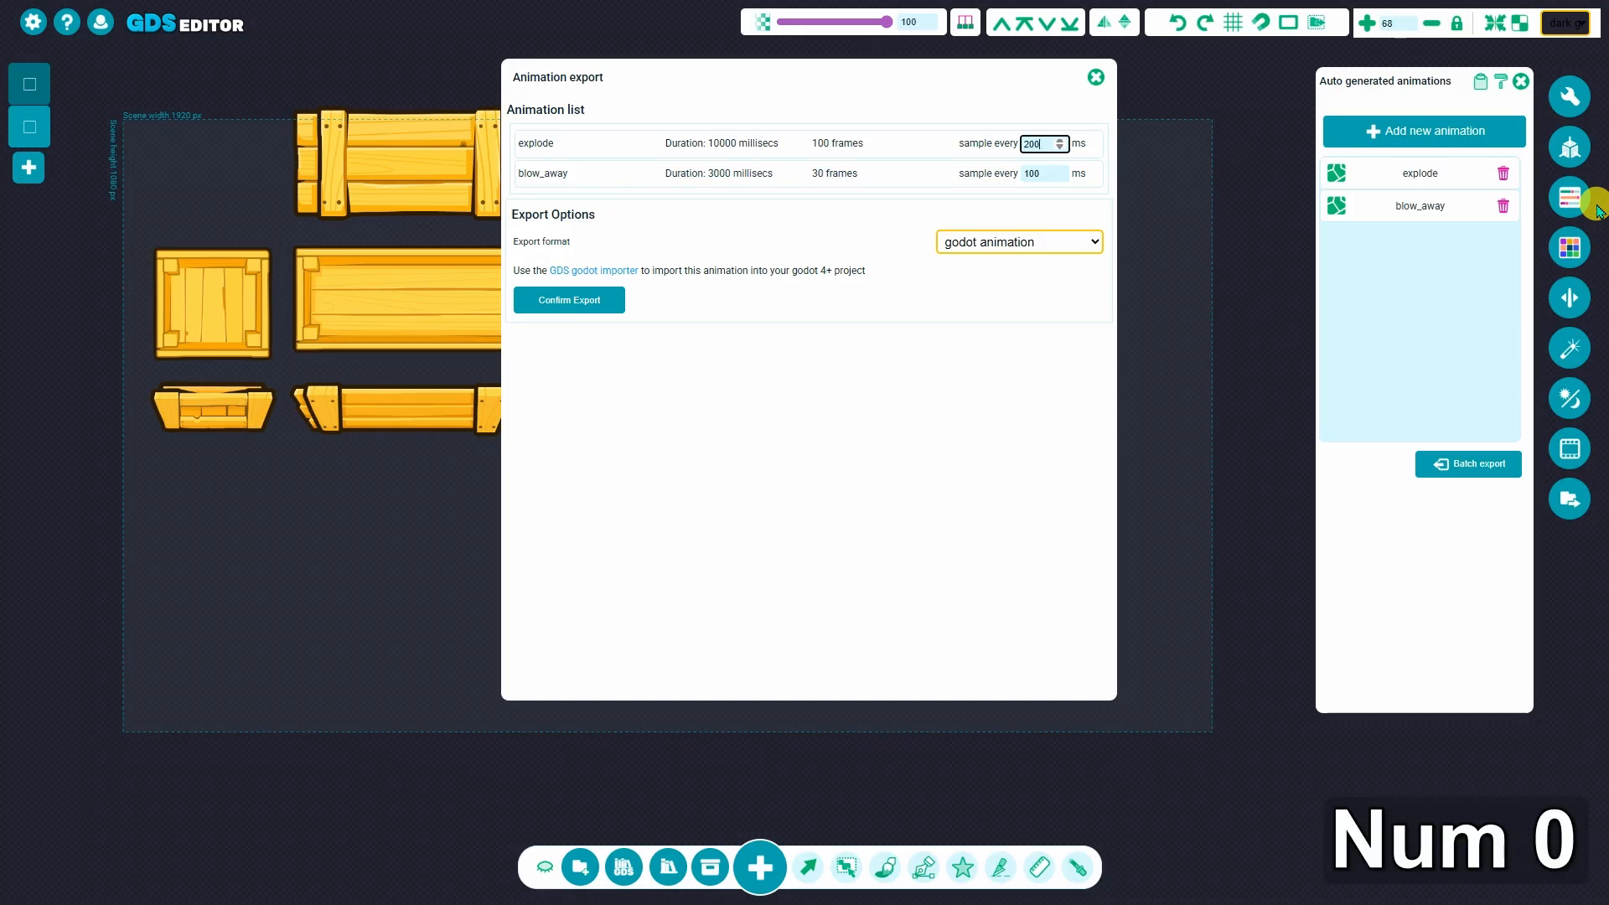
text(00)
key(Return)
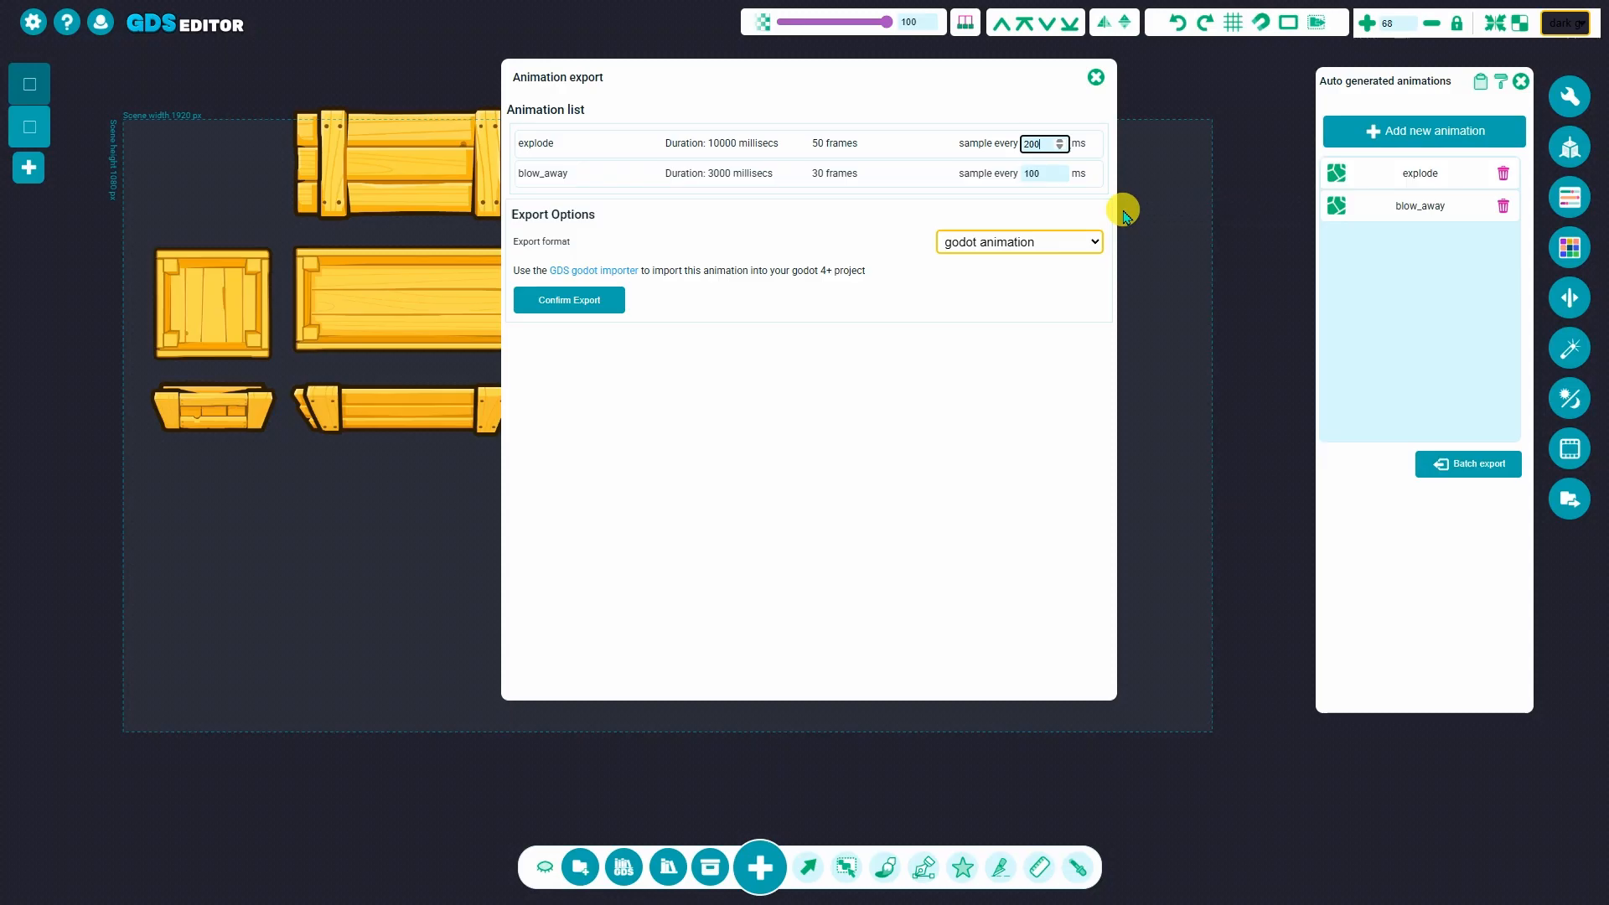
Review the available export formats and close the animation export dialog
click(1077, 242)
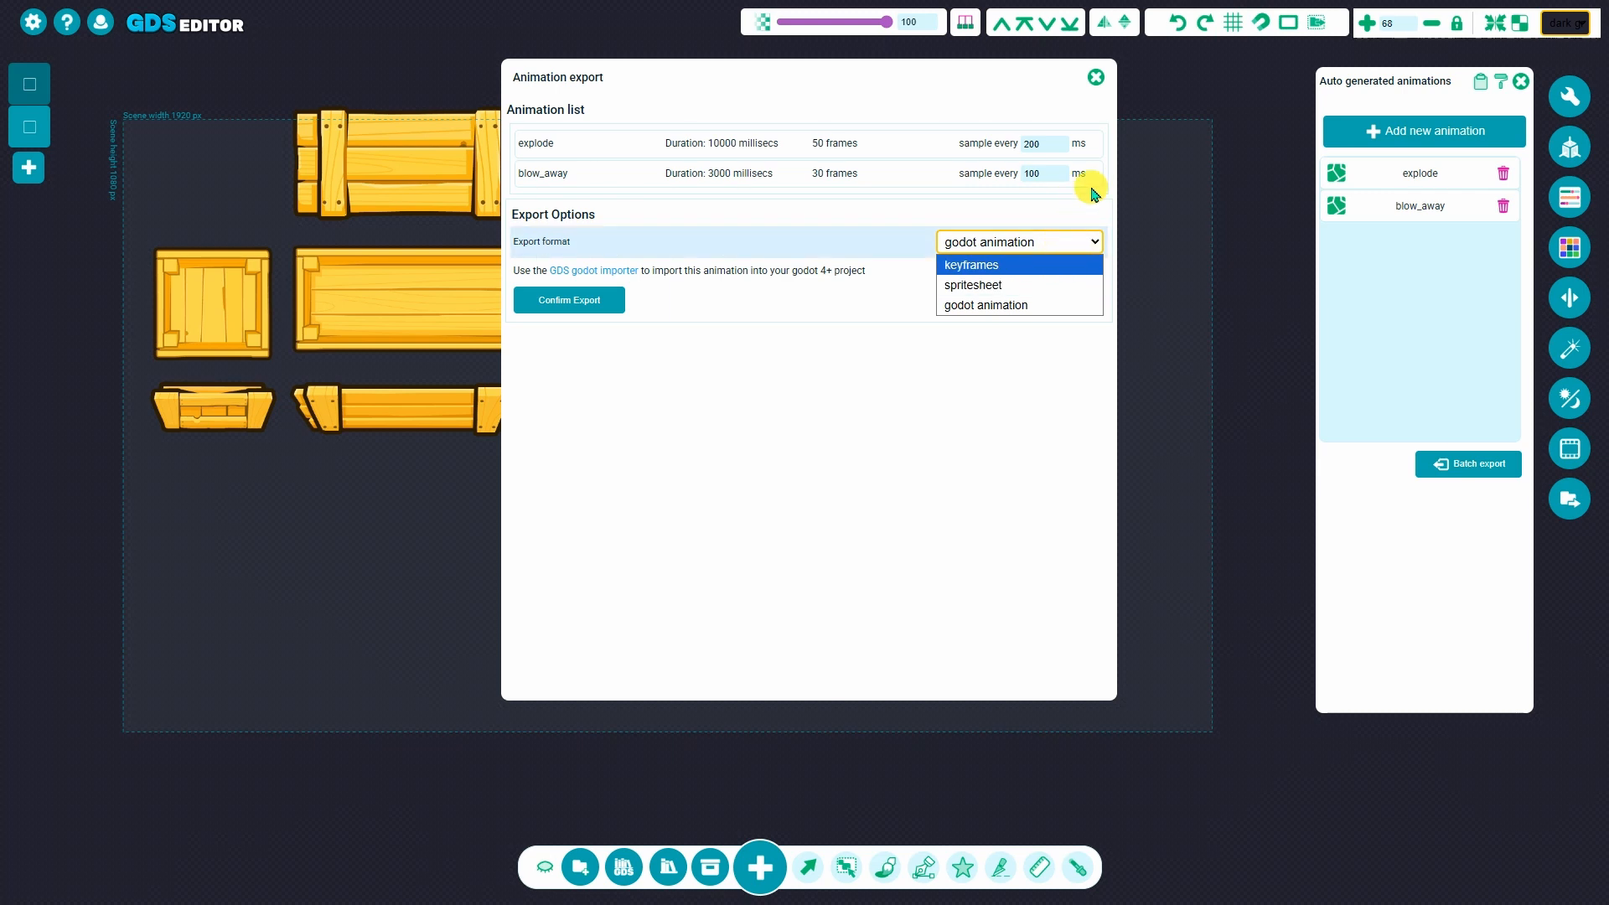
click(1097, 81)
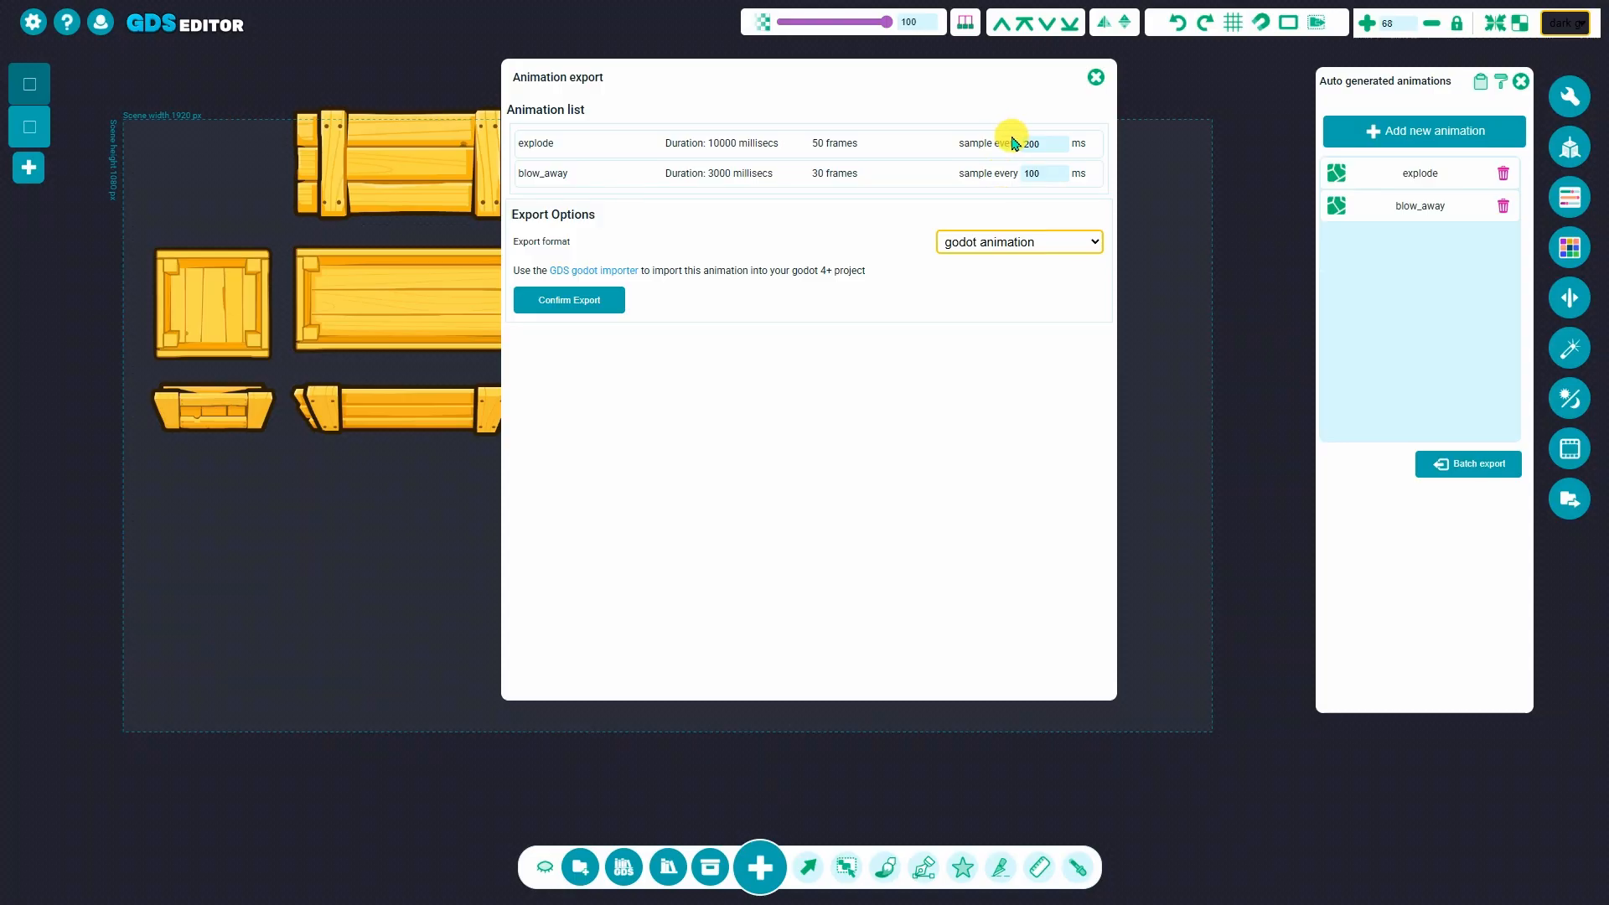
click(1096, 80)
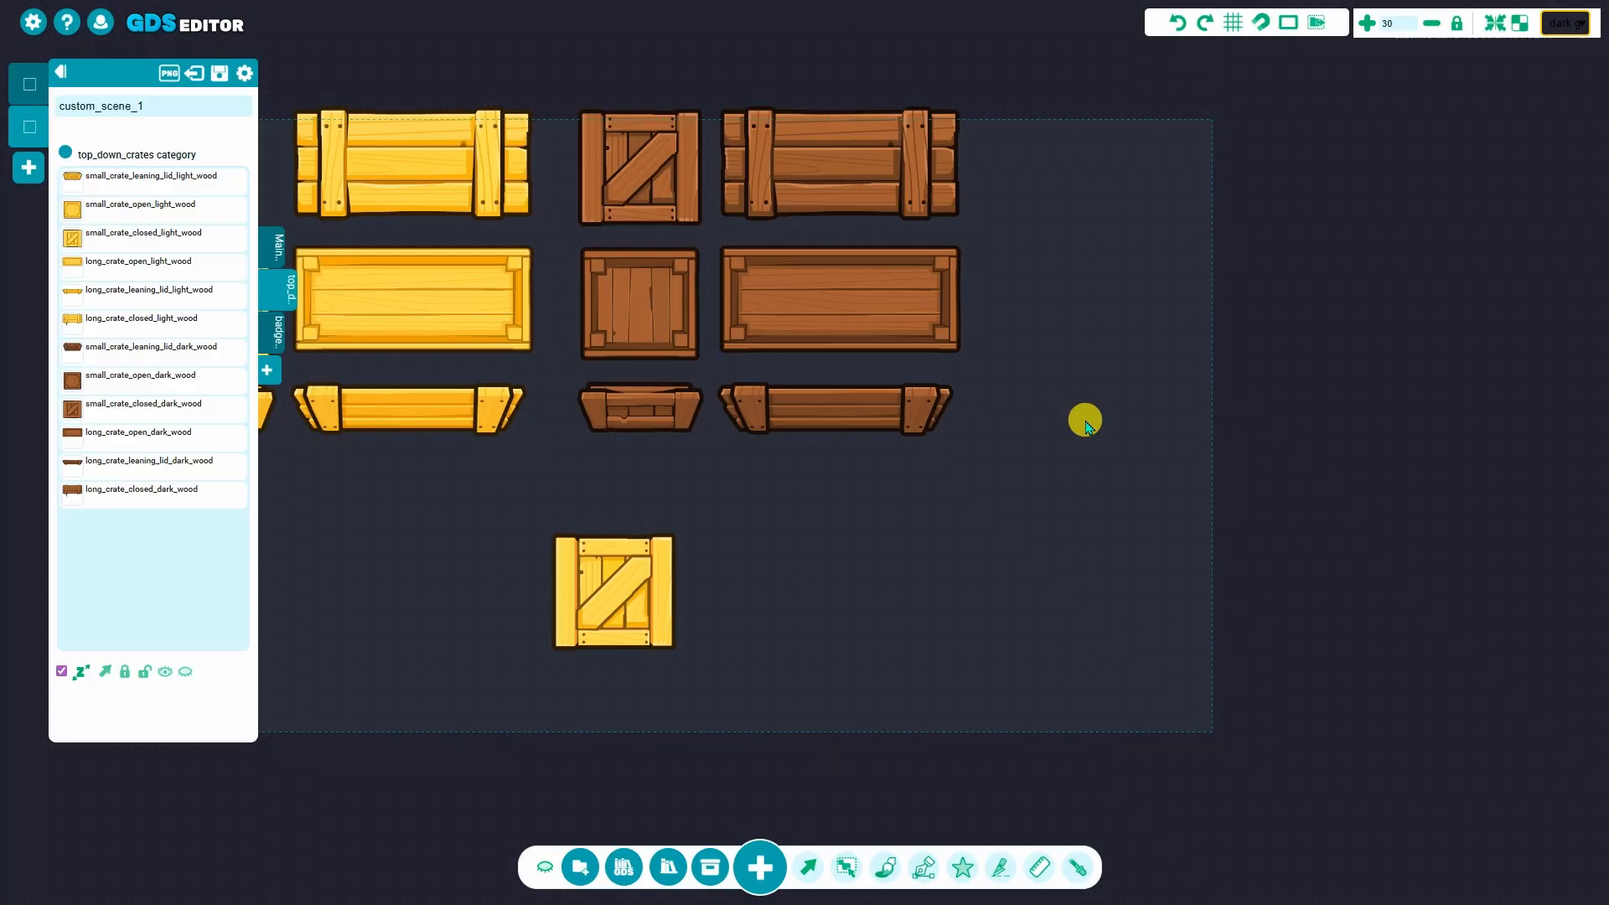
Search the essentials library for monster and import the monster face maker pack
click(668, 868)
click(666, 220)
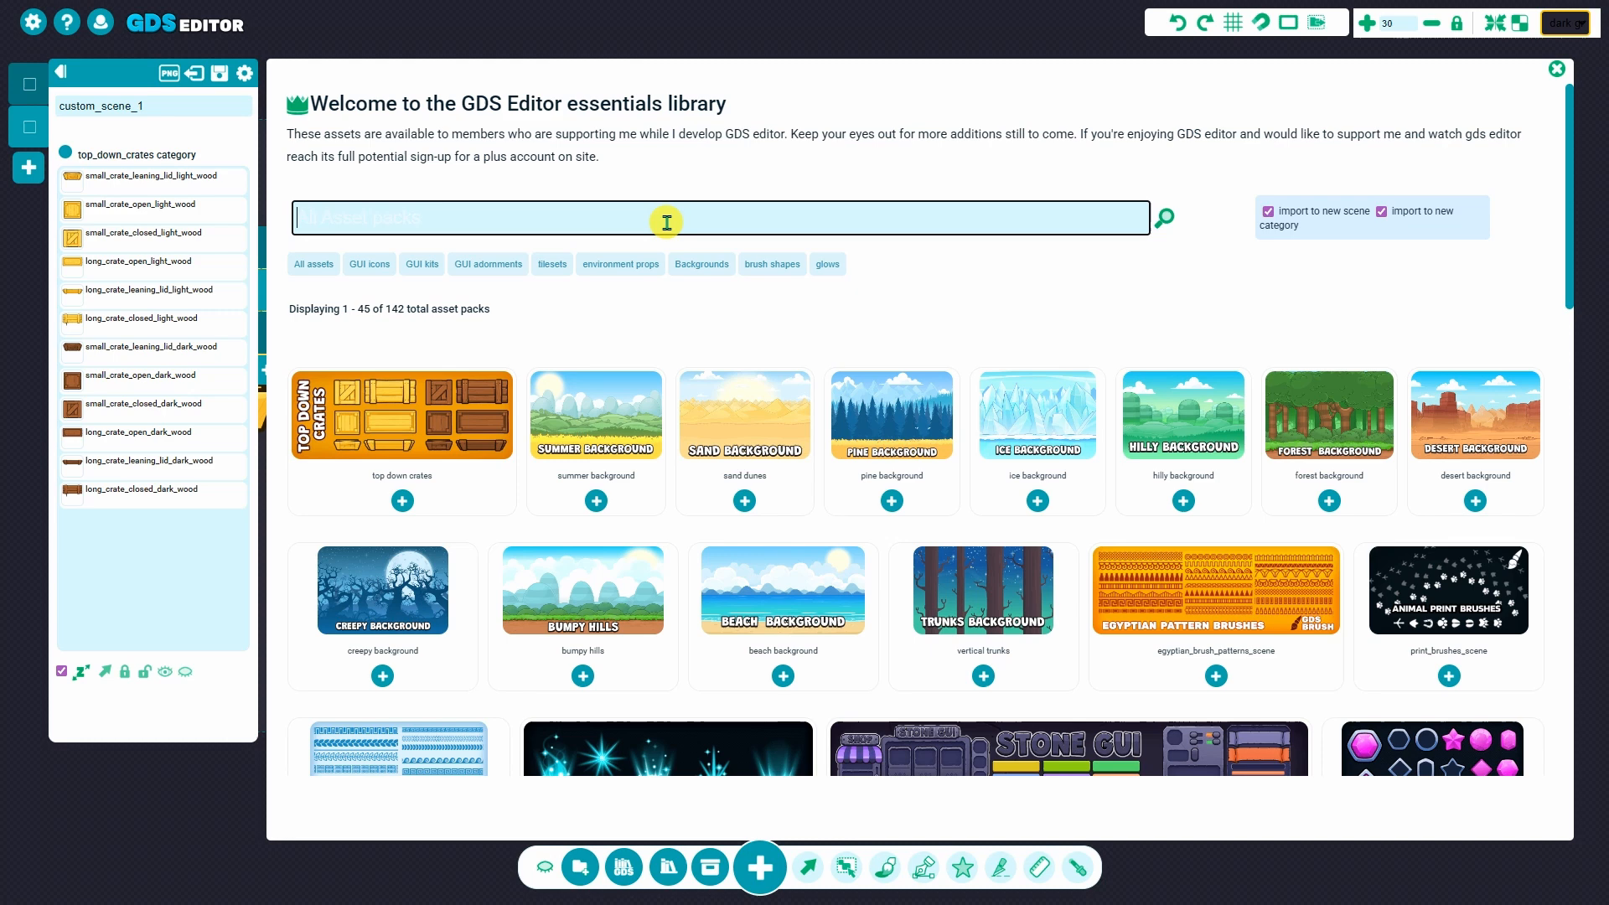
text(mons)
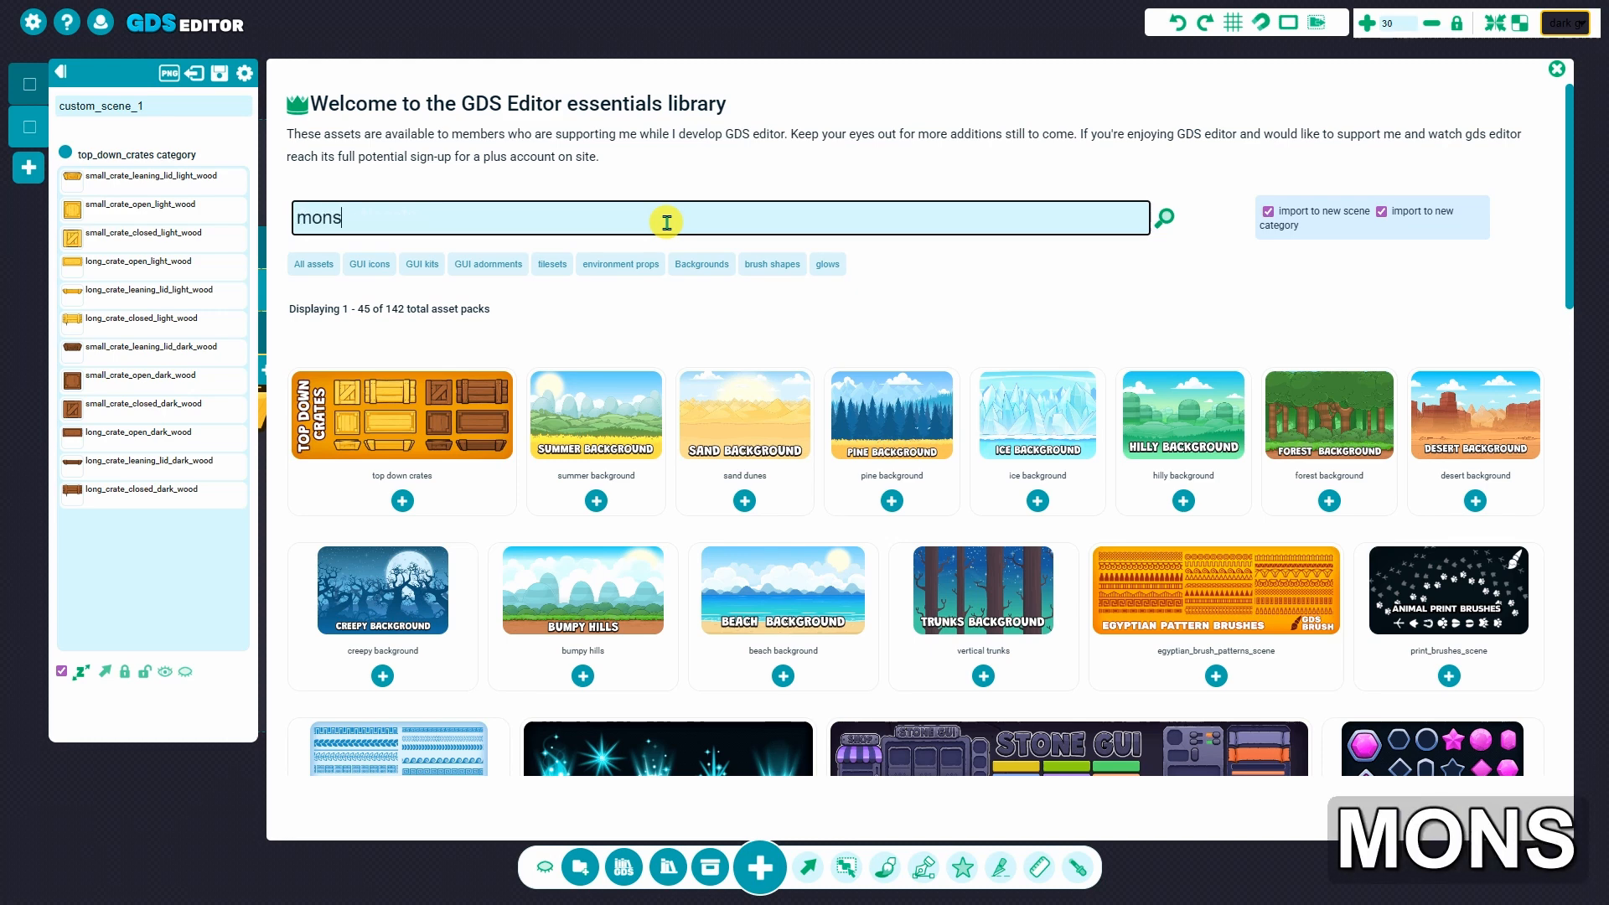
text(ter)
key(Return)
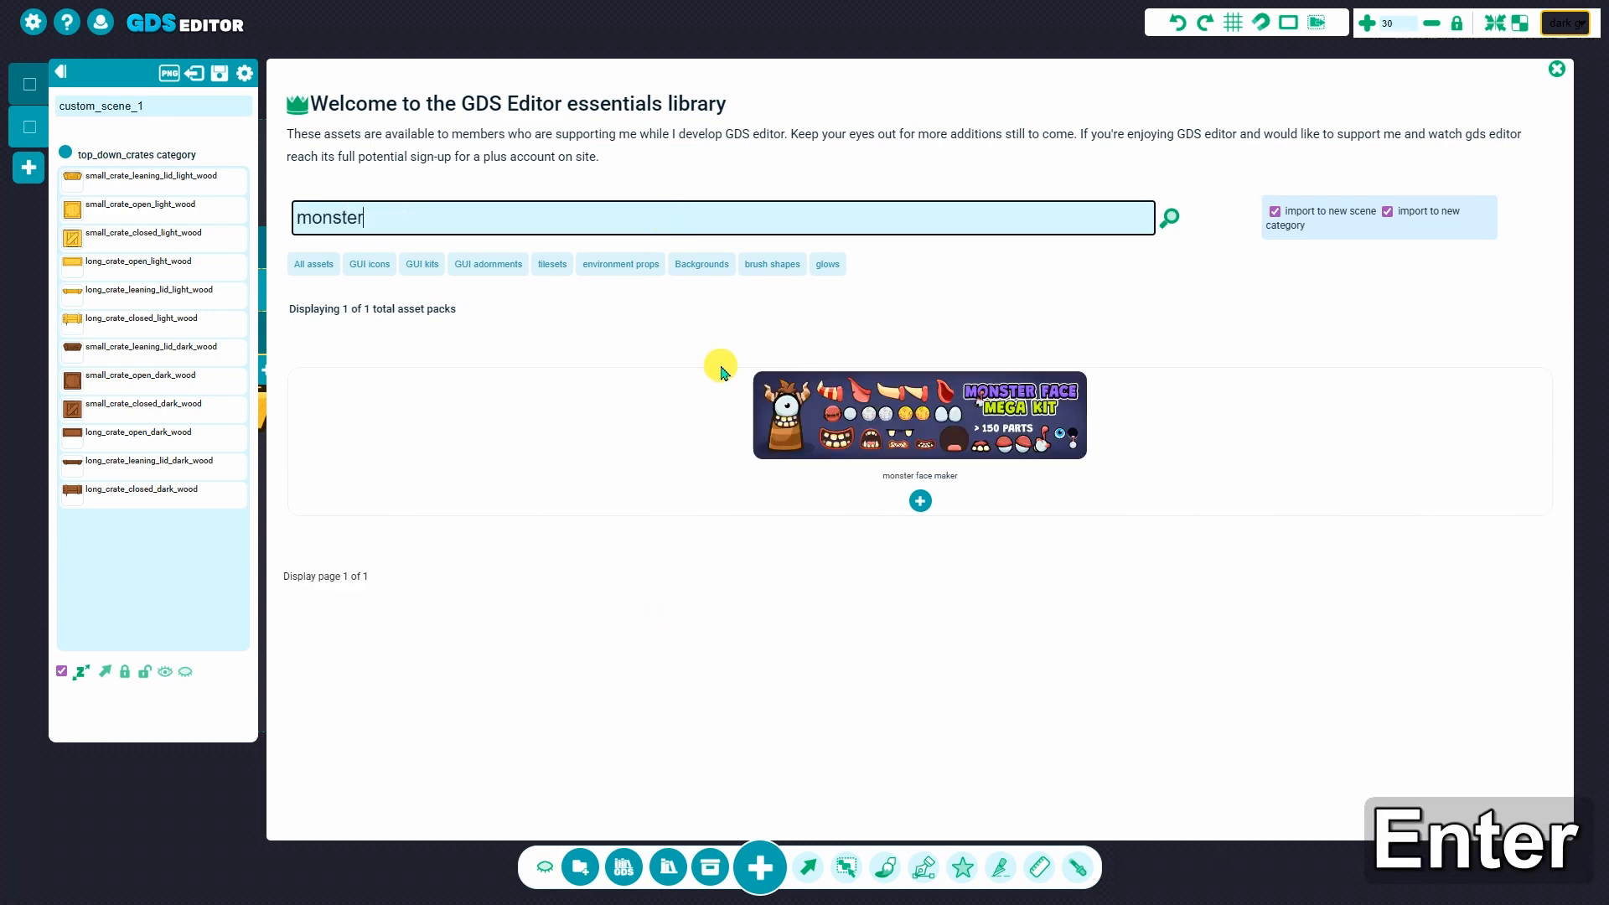
click(847, 429)
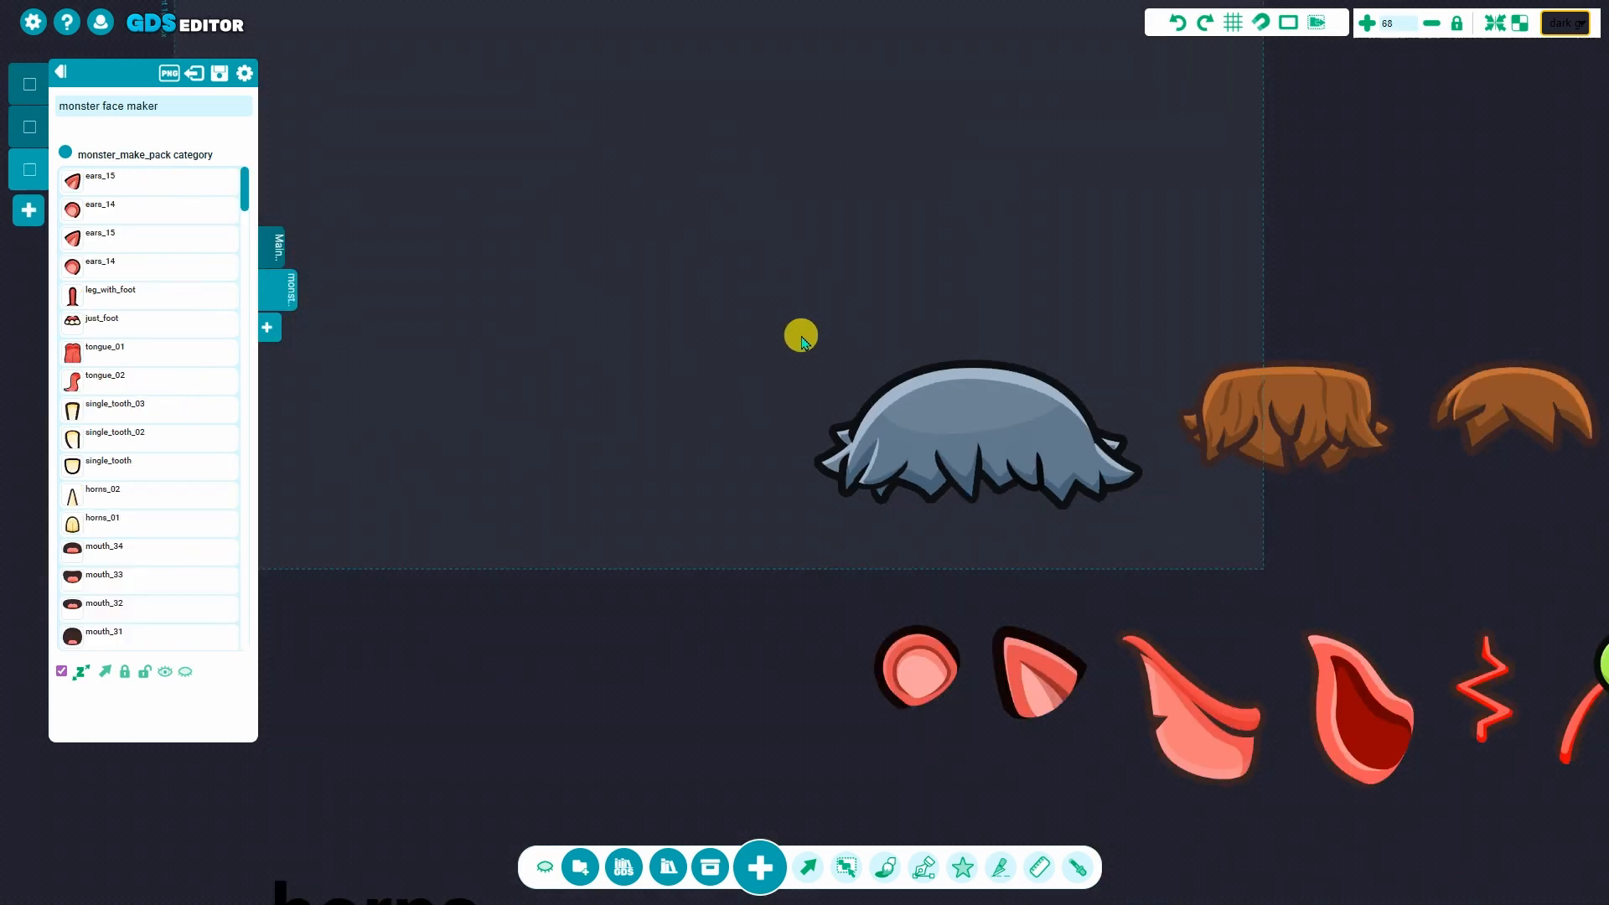
Move the red monster body from the parts collection to the empty area above the hair / ears /antenna label
scroll(801, 337, down, 7)
middle_drag(1305, 620, 970, 509)
scroll(970, 508, down, 6)
scroll(1076, 546, up, 4)
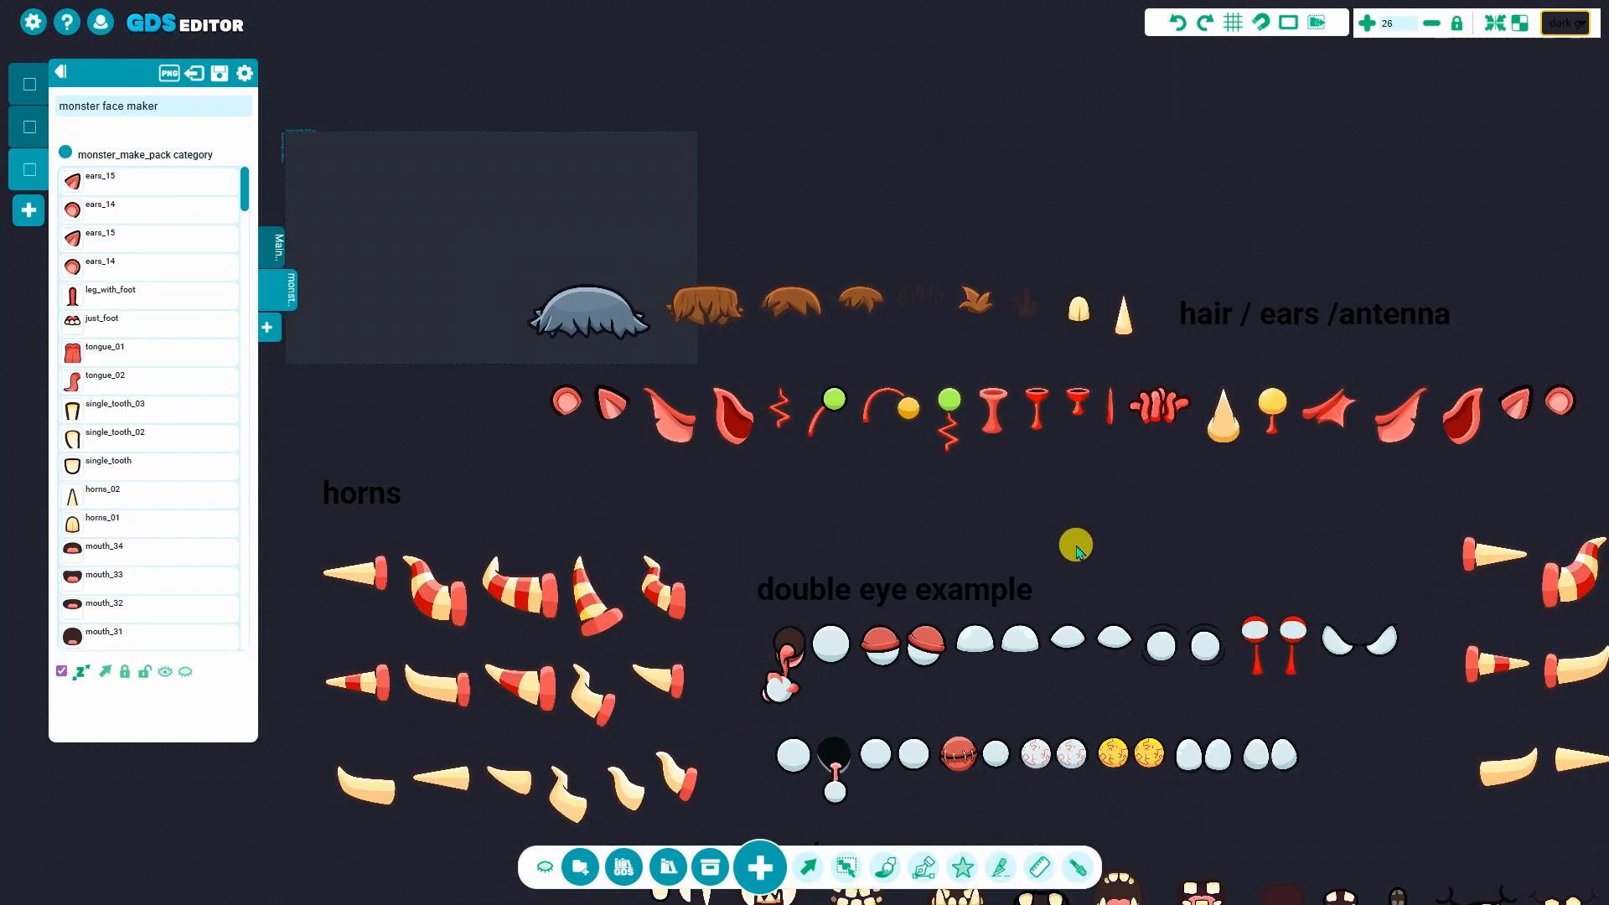
middle_drag(1079, 528, 982, 277)
scroll(835, 463, down, 3)
scroll(913, 373, up, 3)
scroll(894, 403, down, 3)
middle_drag(548, 700, 617, 499)
drag(470, 700, 1257, 257)
scroll(1081, 323, up, 10)
middle_drag(1081, 323, 1131, 435)
Attach a striped horn to the red body and place a mirrored copy on the opposite side
drag(1423, 753, 1078, 340)
scroll(1079, 340, up, 6)
drag(1054, 266, 924, 273)
key(ctrl+v)
click(1103, 23)
drag(922, 164, 891, 180)
Complete the monster's face with black stroke pupils, white eyes, a mouth and green leafy hair
drag(927, 289, 923, 302)
ctrl+scroll(1059, 370, up, 3)
click(906, 318)
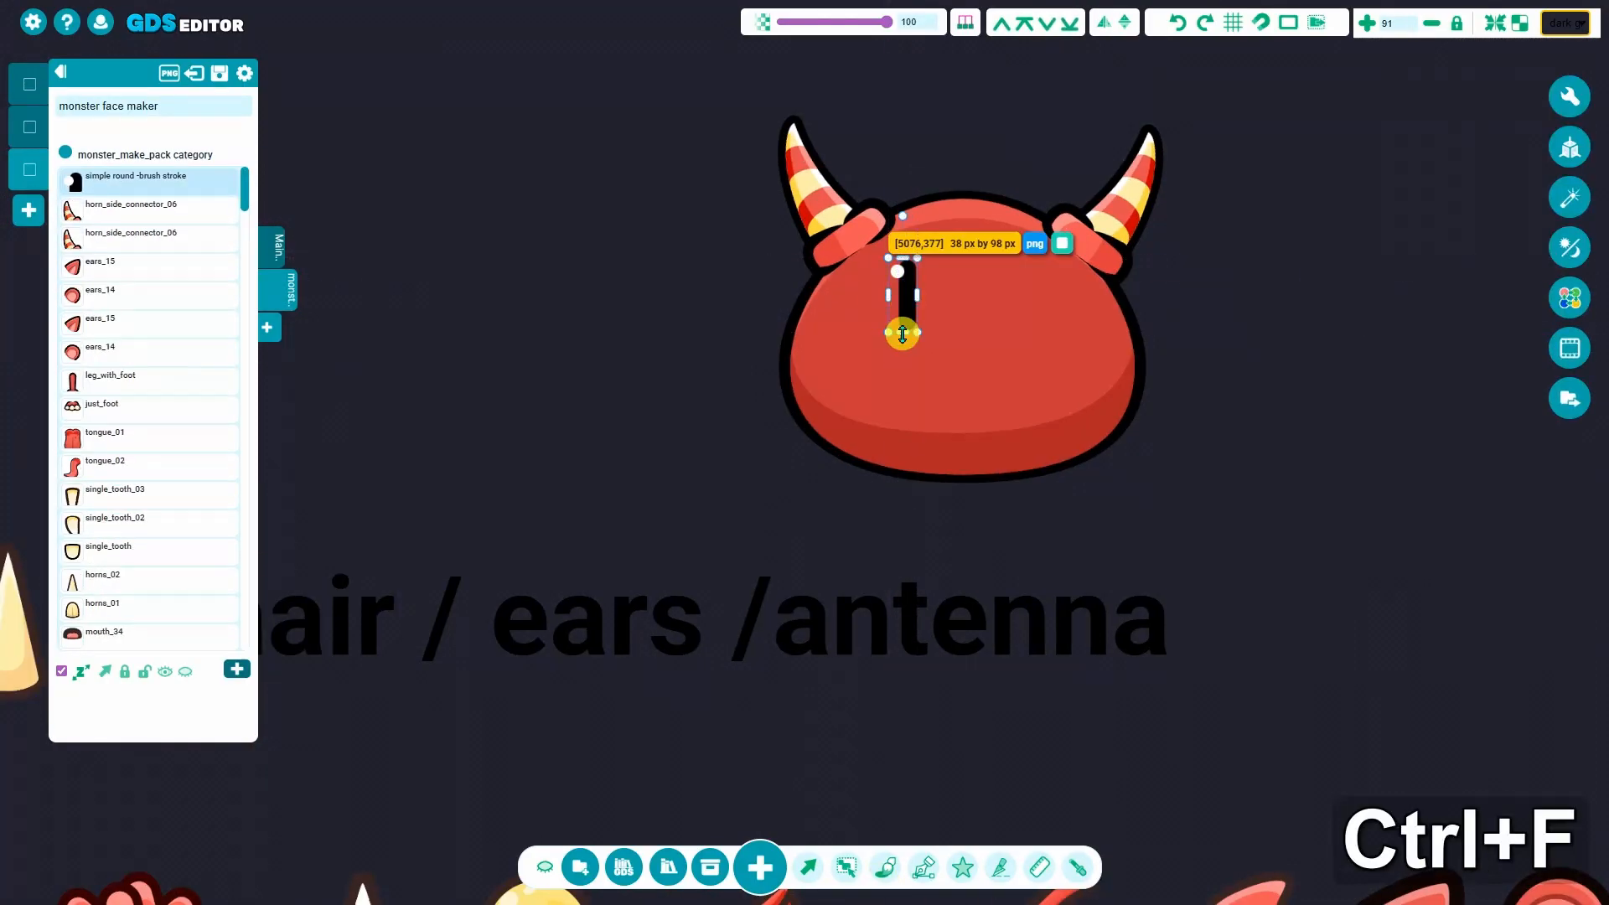
key(ctrl+f)
scroll(1017, 205, up, 5)
scroll(1018, 281, down, 5)
drag(647, 407, 842, 184)
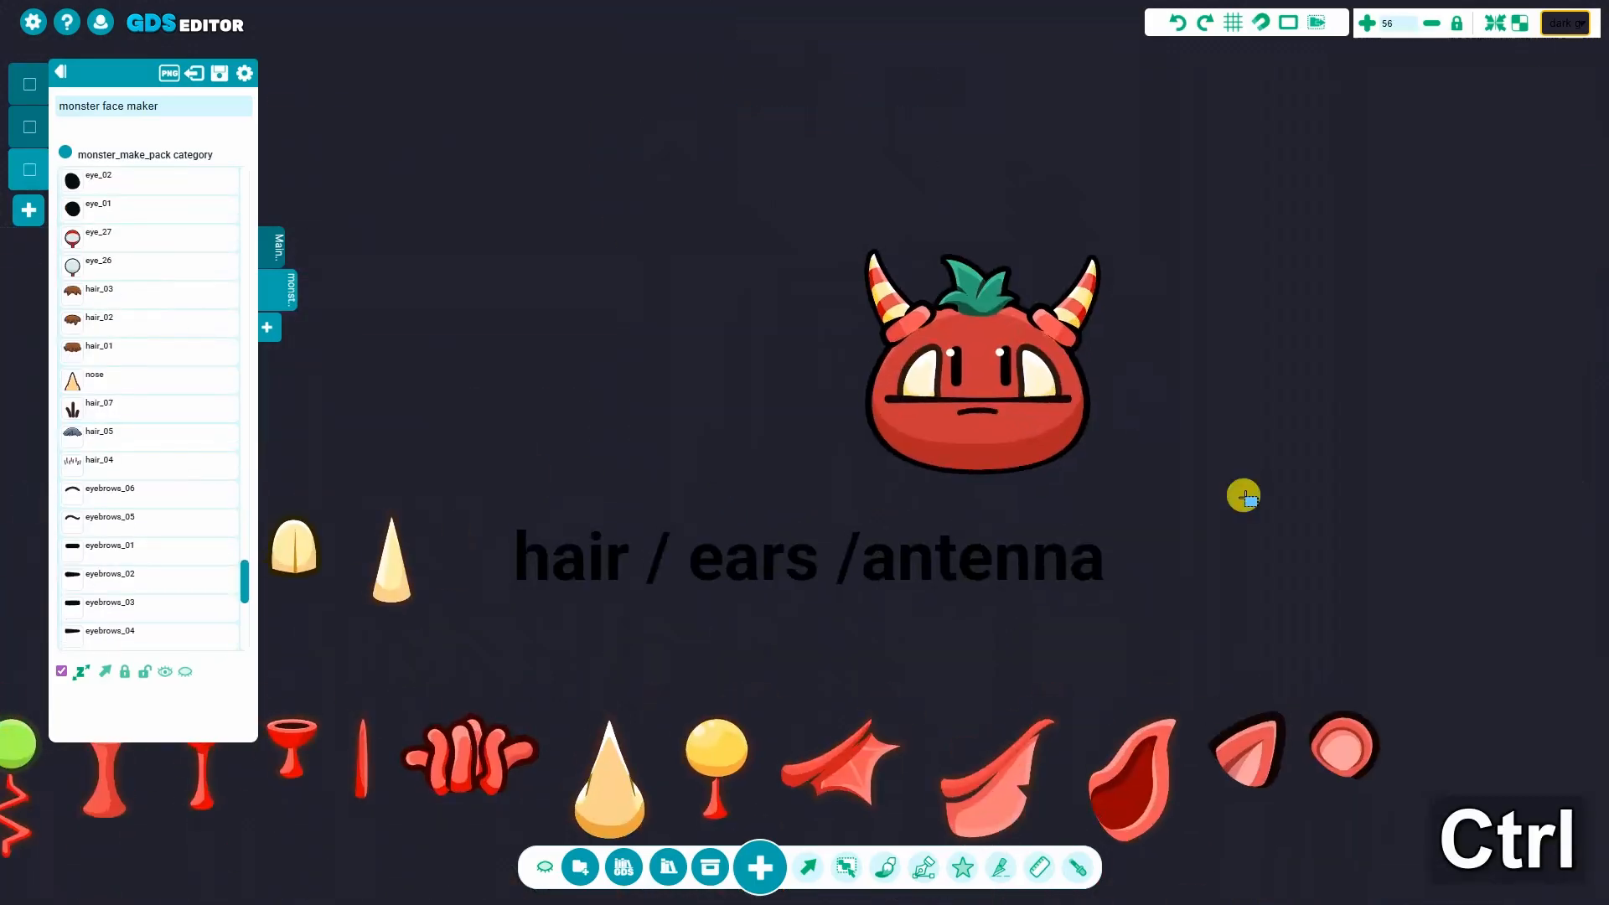
Combine all parts of the red horned monster into a single component and copy it
ctrl+drag(1244, 495, 750, 204)
key(ctrl+f)
key(ctrl+c)
Paste the monster into custom_scene_1, scale it to 349 px by 332 px and place it beside the lone light crate
click(35, 128)
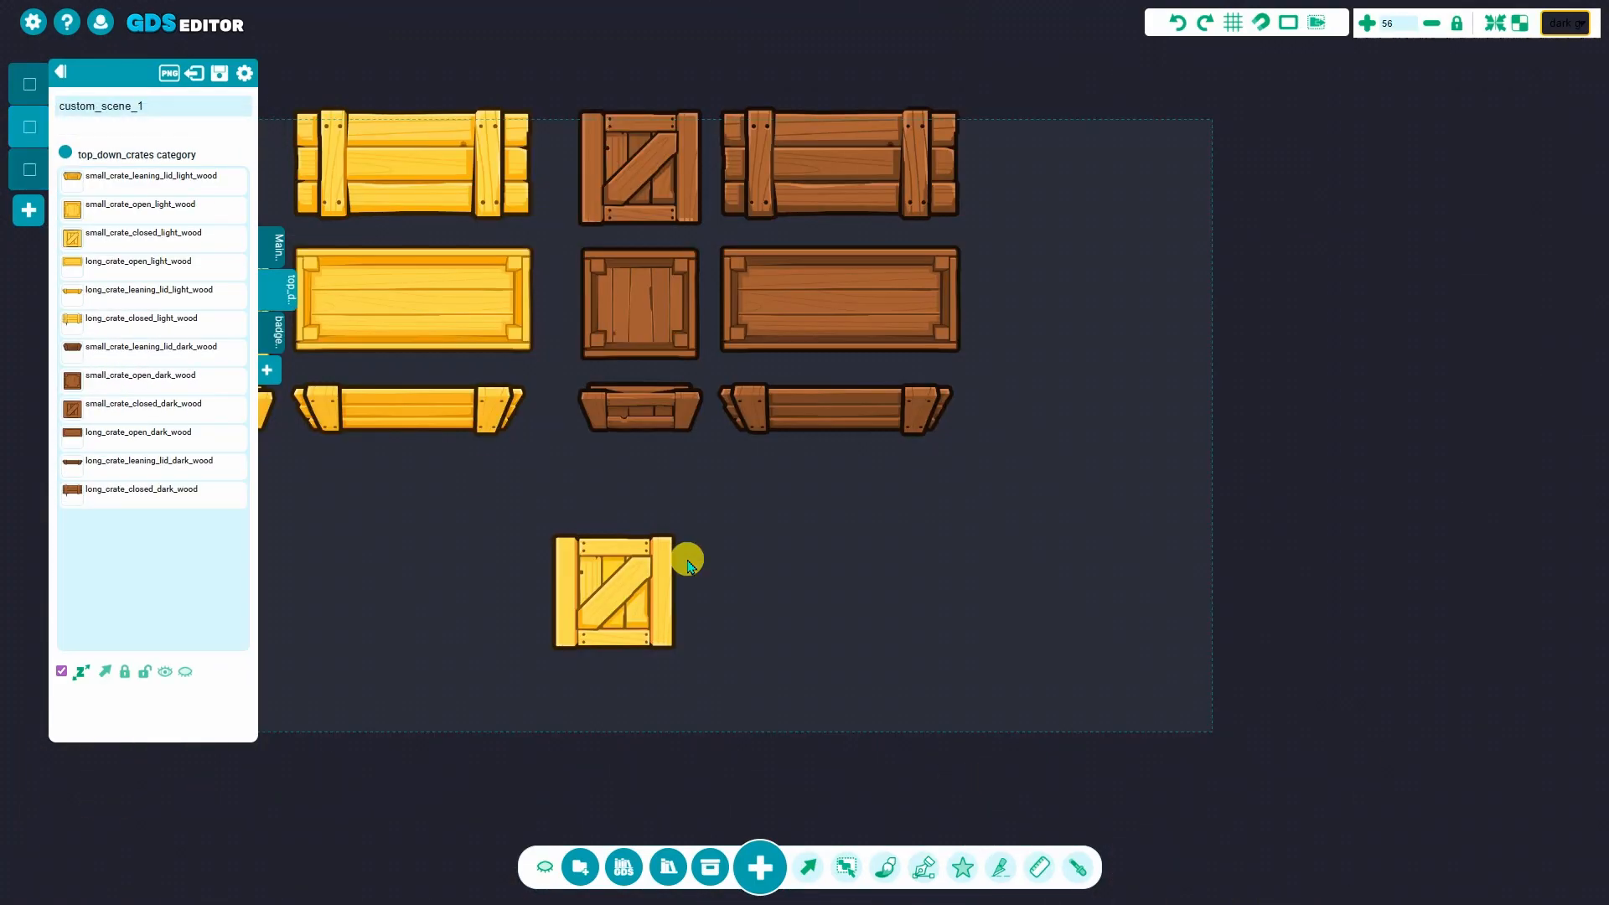
key(ctrl+v)
ctrl+scroll(978, 675, down, 1)
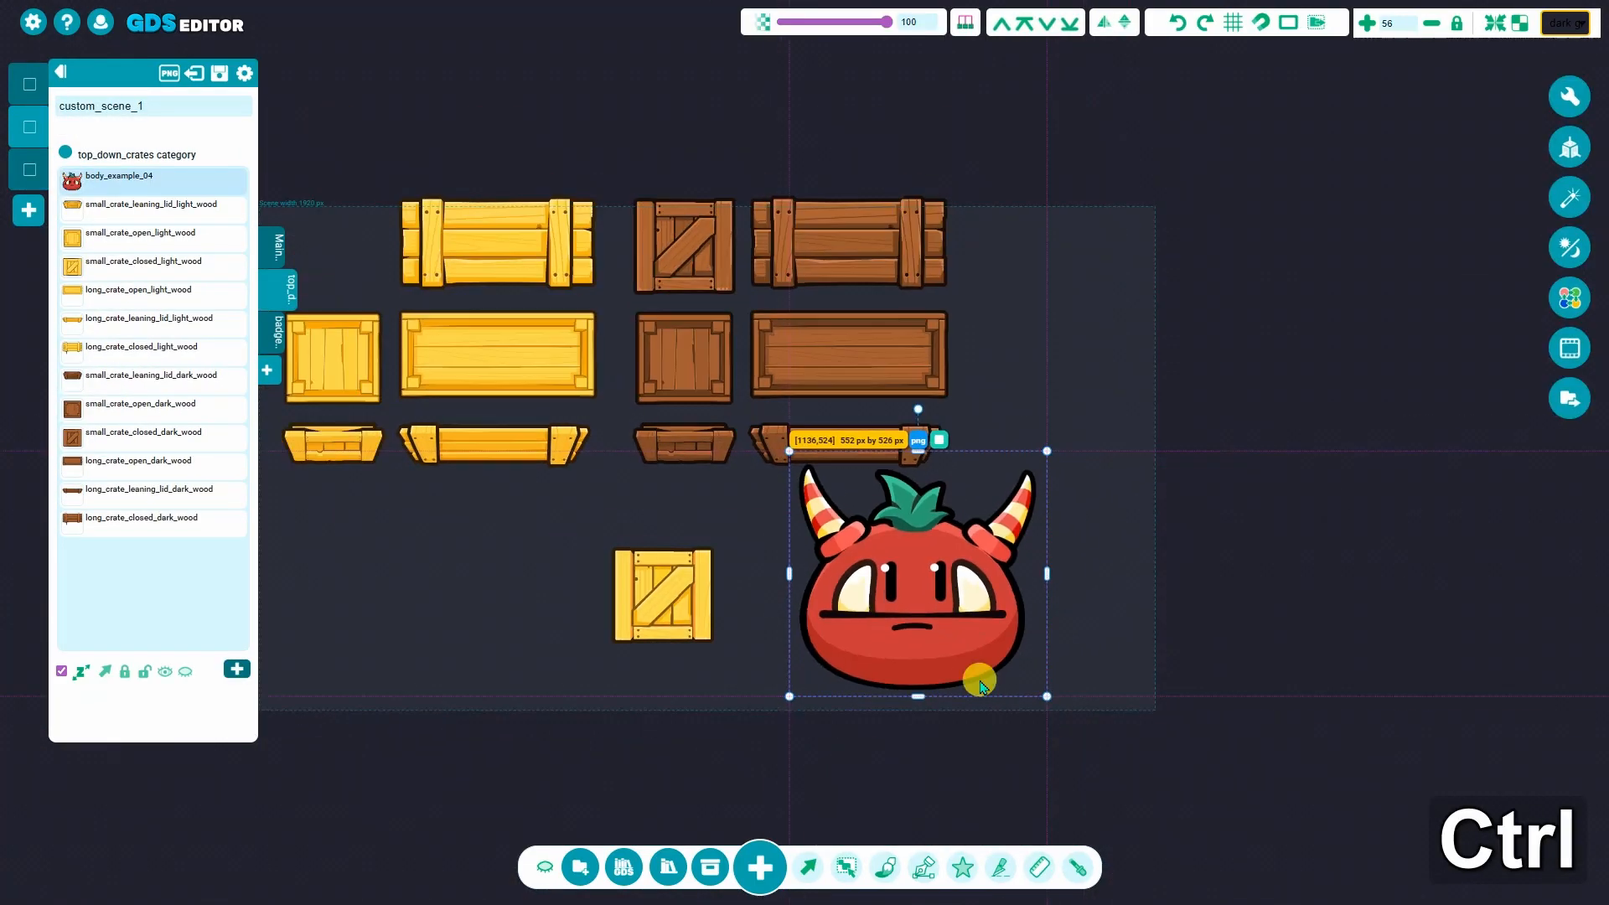
drag(1046, 698, 969, 607)
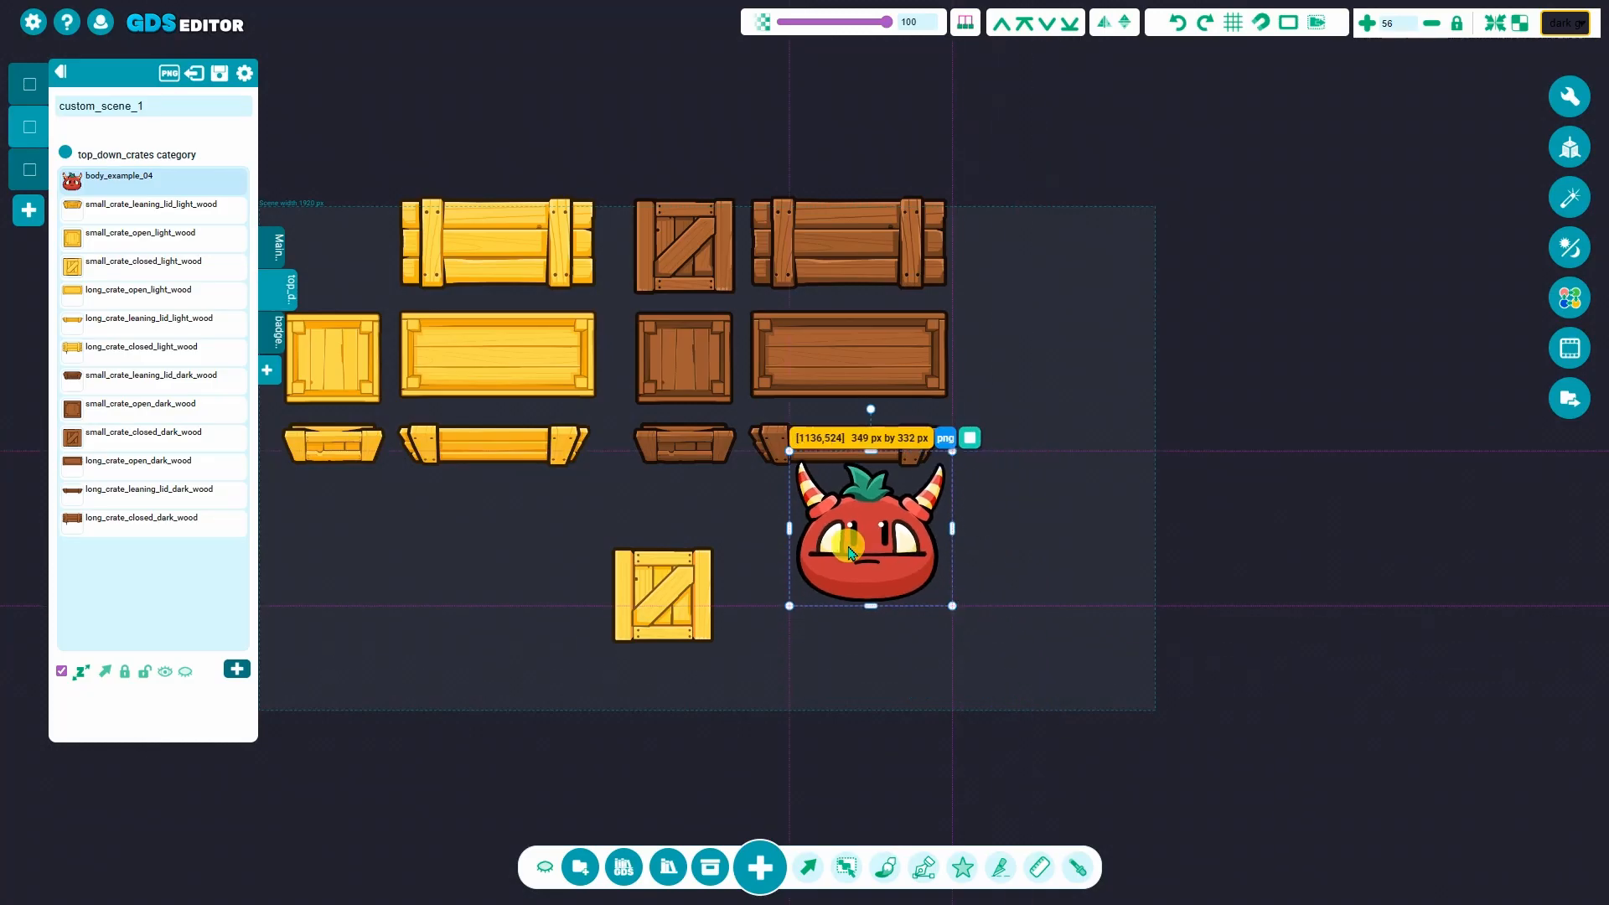
drag(853, 552, 838, 600)
ctrl+scroll(909, 643, up, 2)
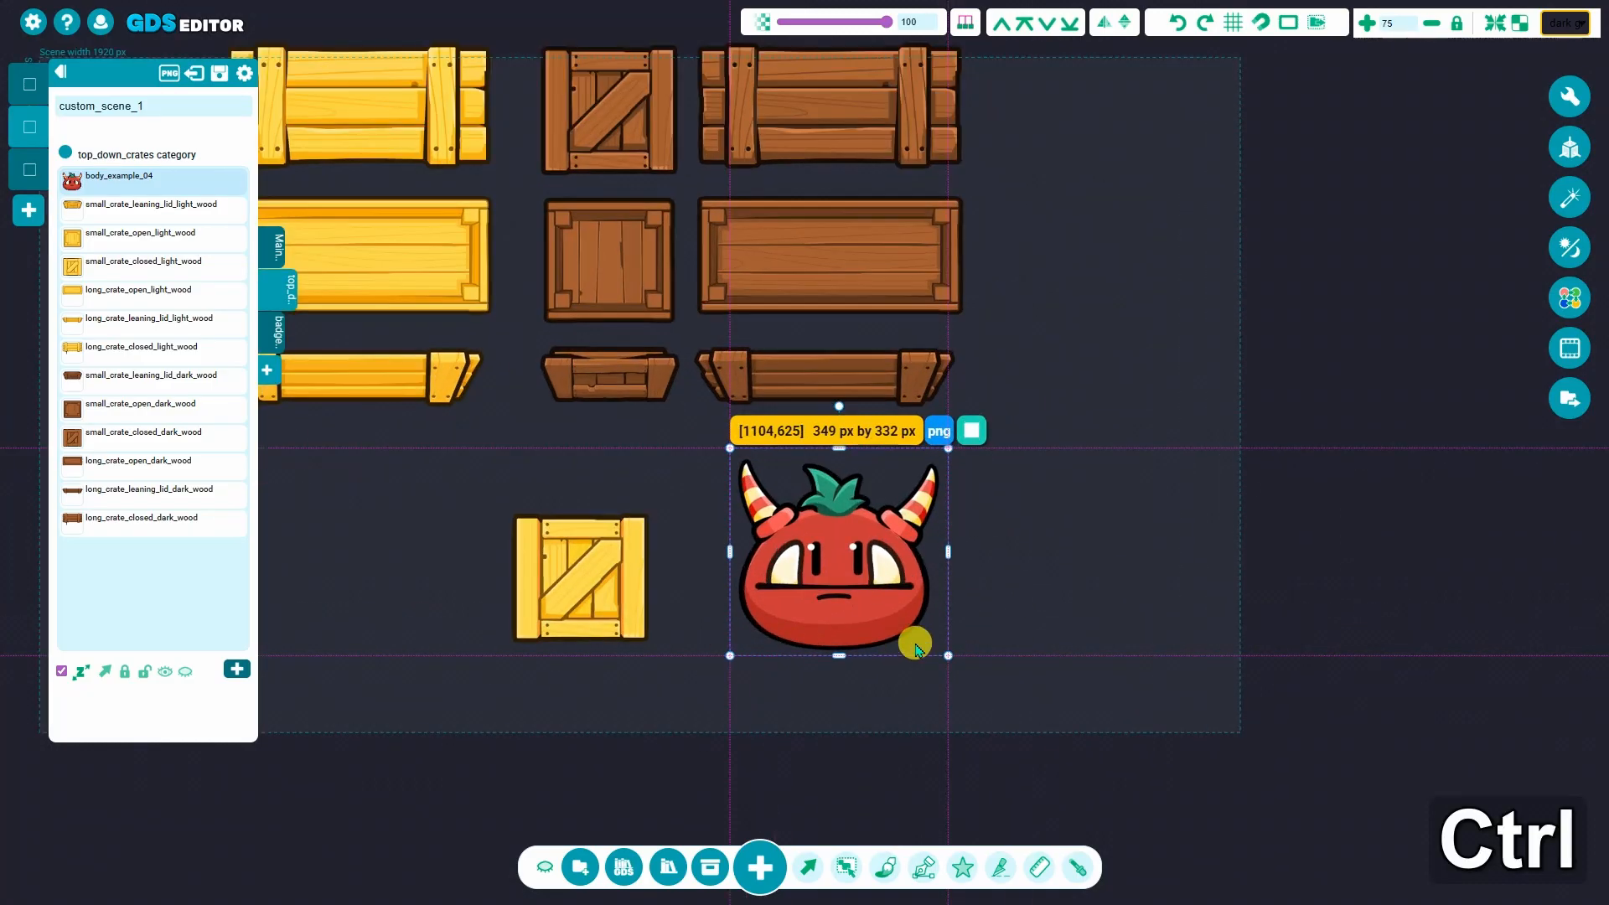
Add a new auto-generated movement animation to the monster
click(1572, 352)
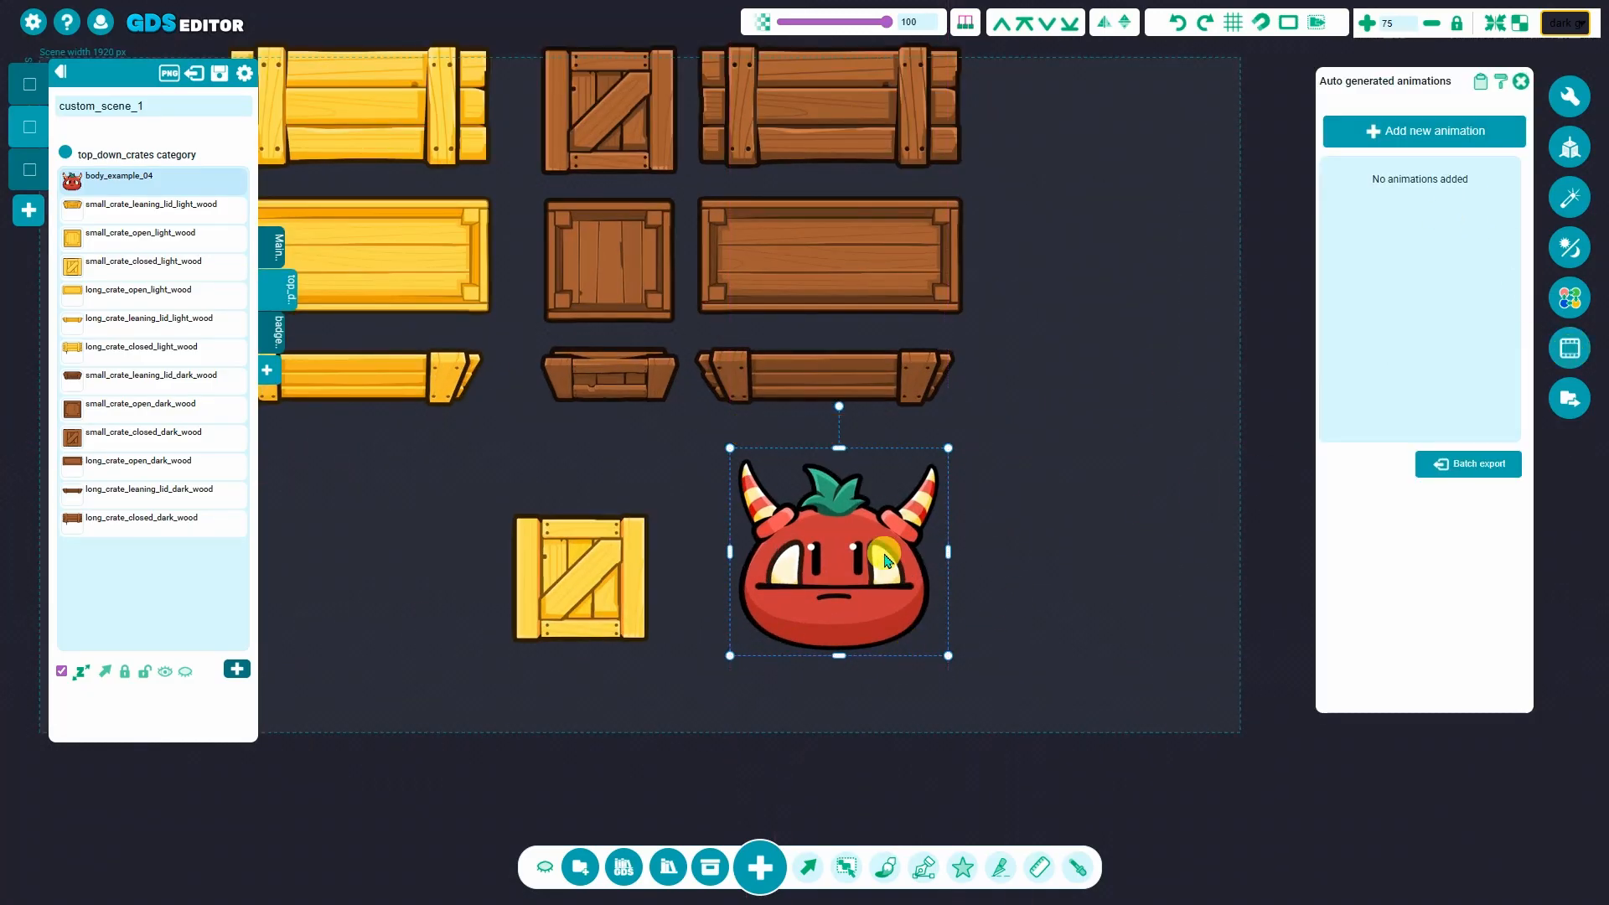
click(945, 607)
click(1559, 357)
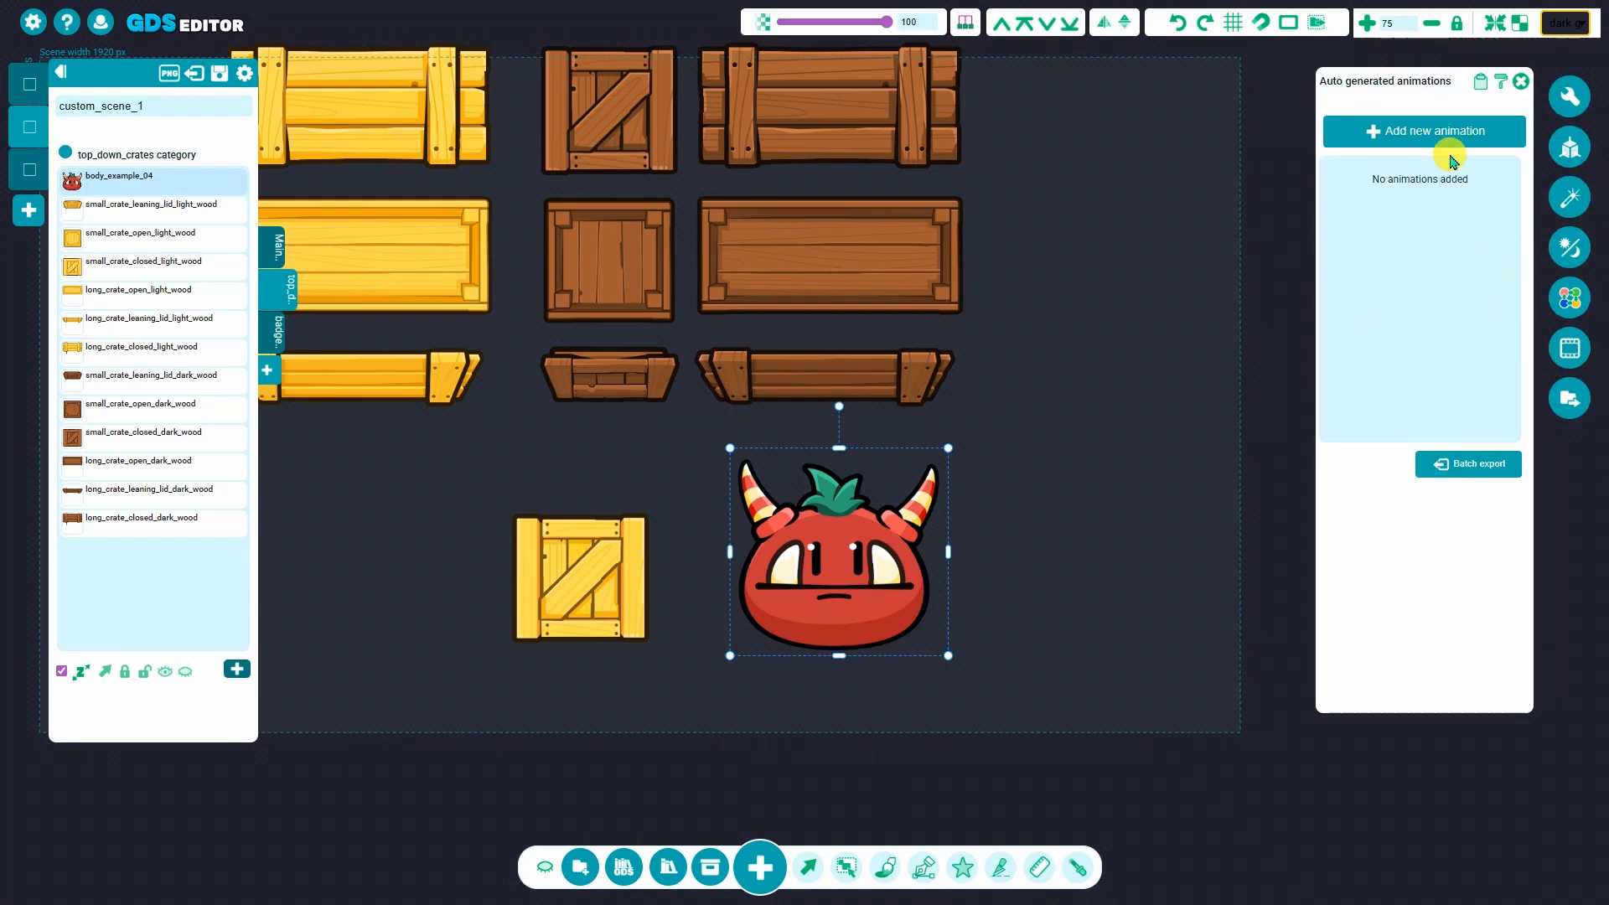
click(1444, 127)
click(1273, 179)
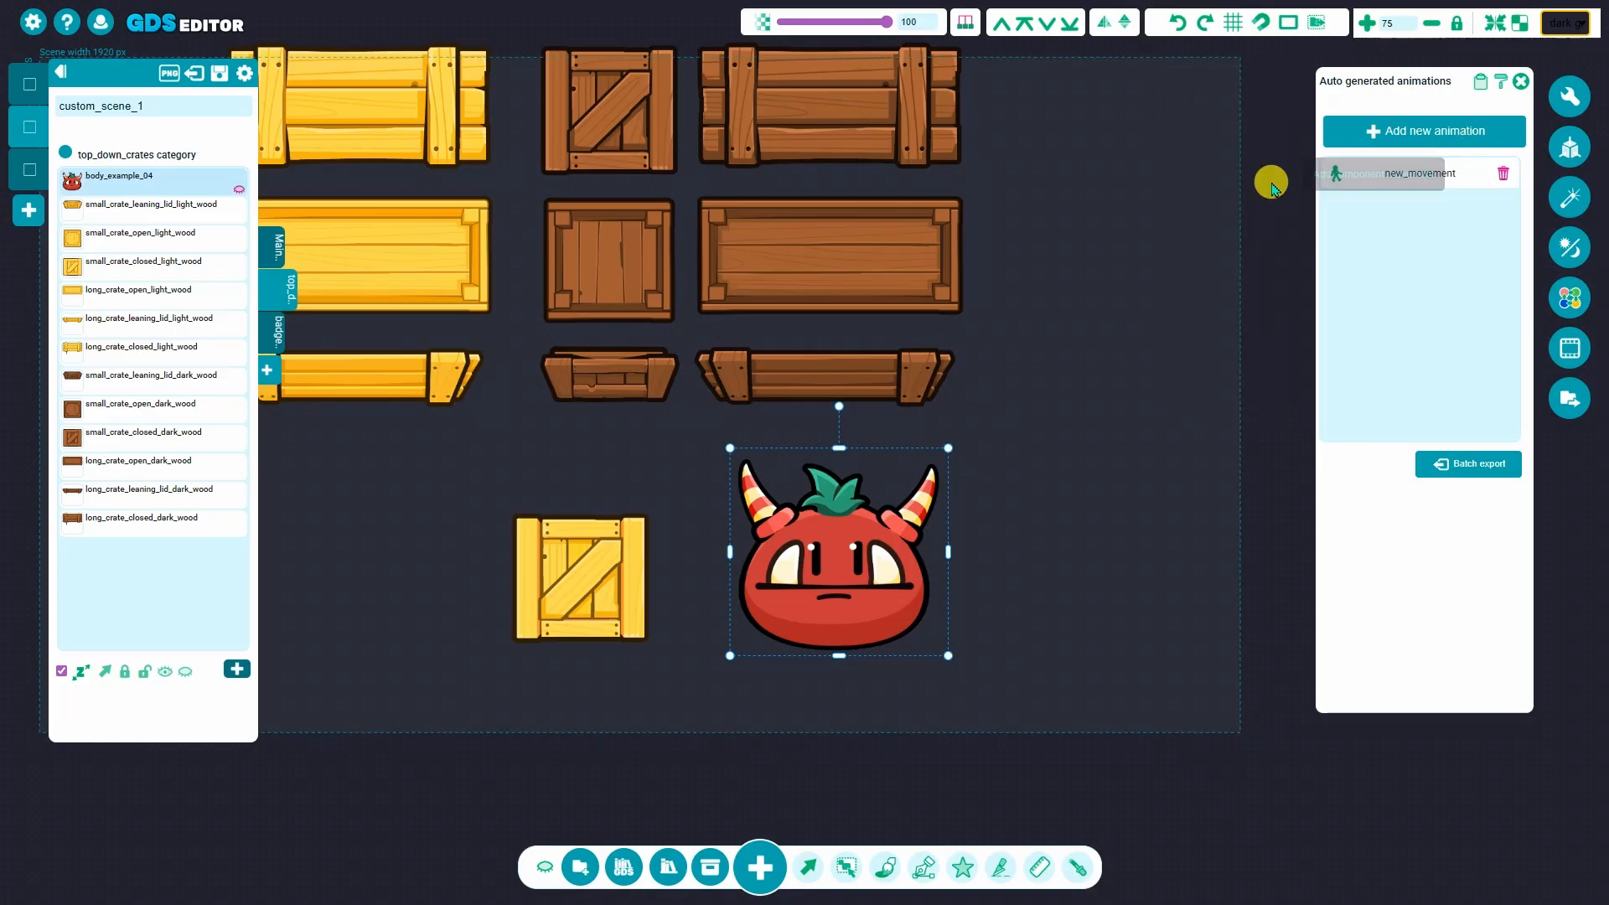
Apply the idle preset to the monster's movement animation and play it
click(1457, 177)
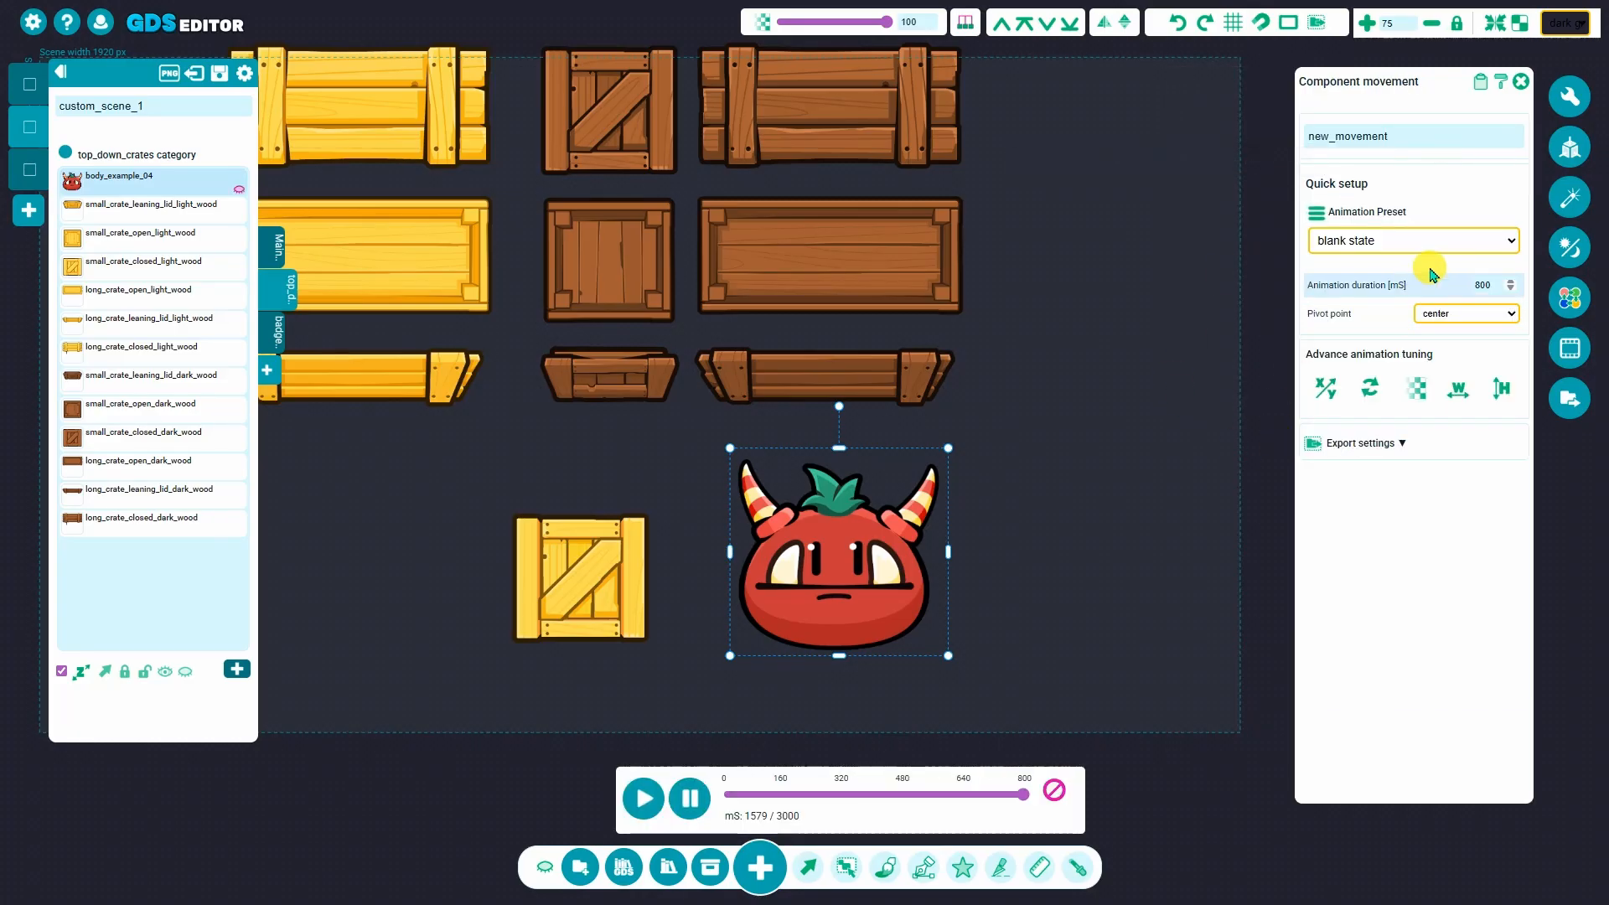
click(1449, 242)
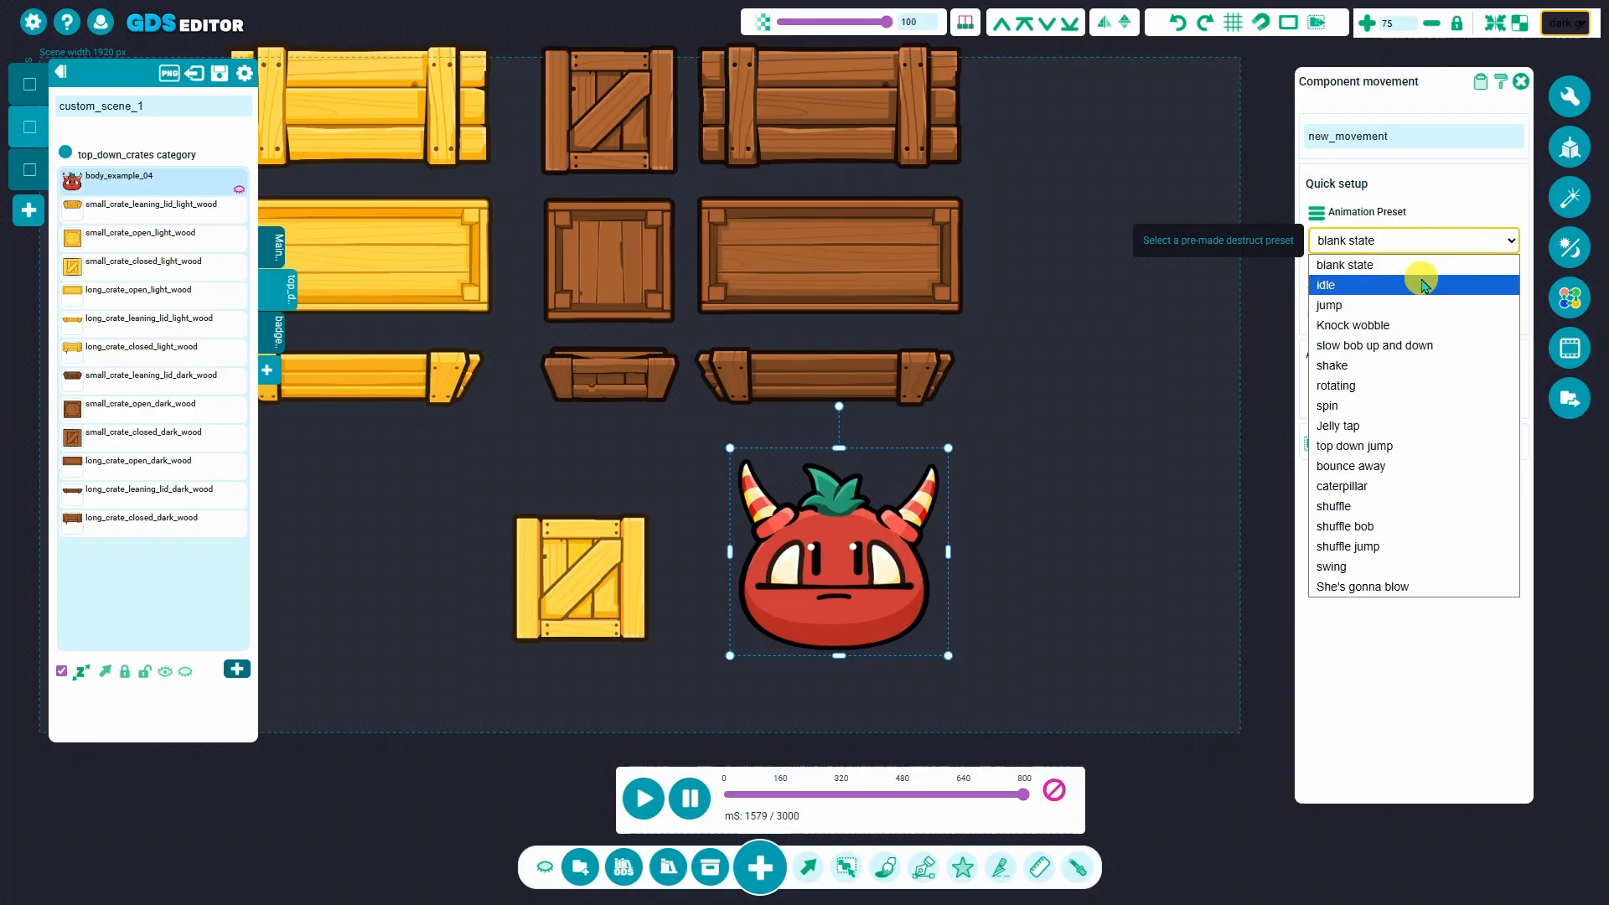
click(1427, 285)
click(644, 802)
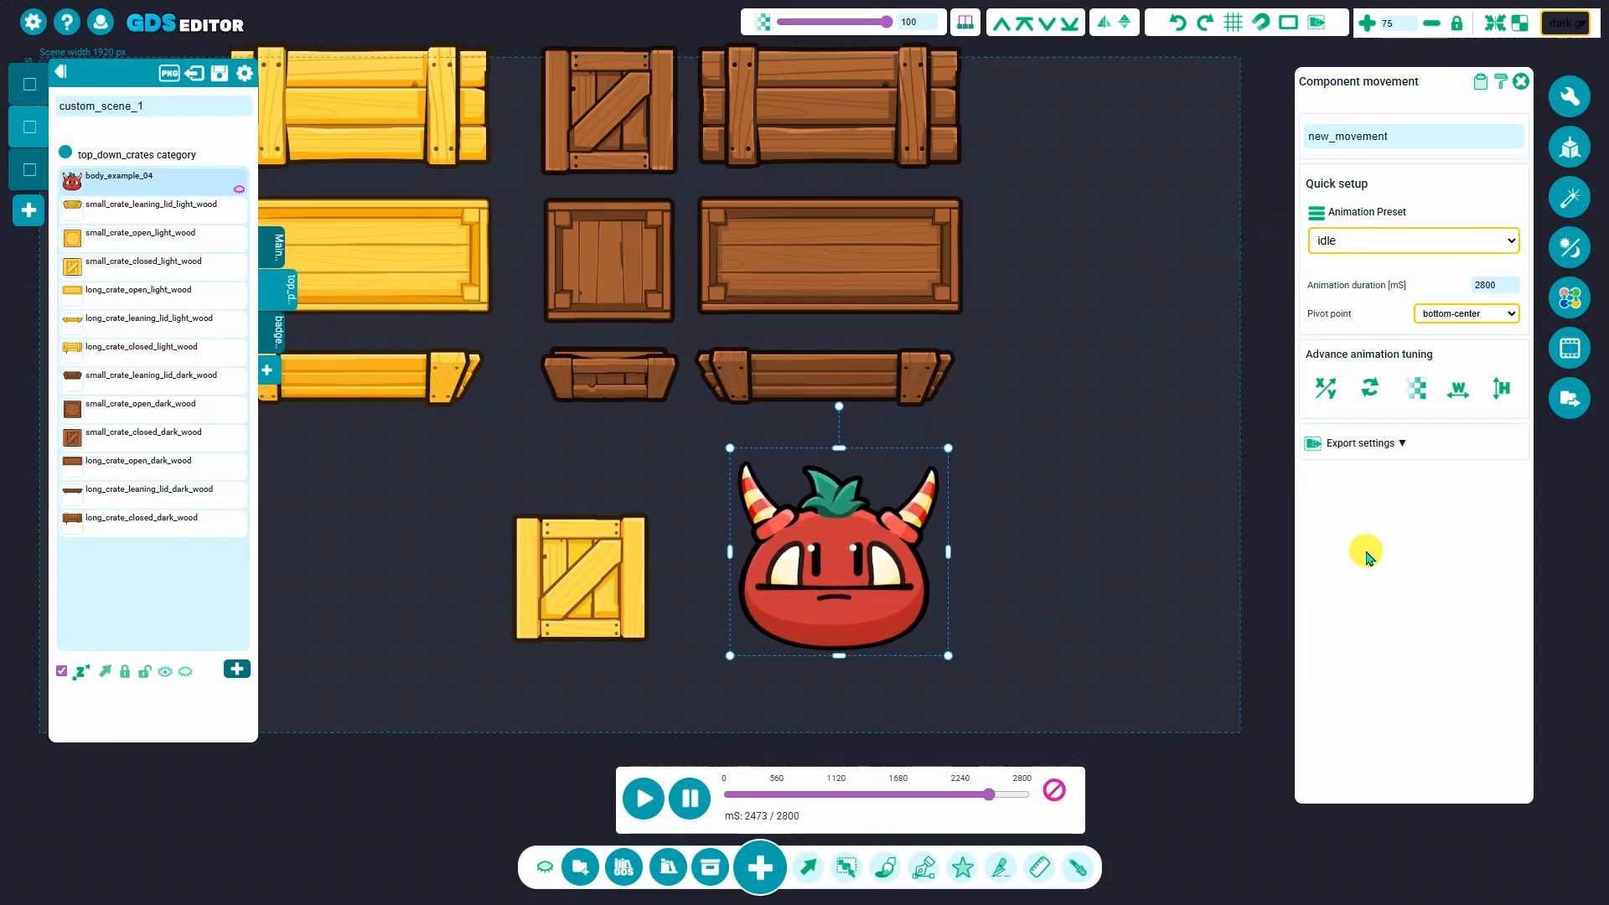
Rename the monster's movement animation as idle and close its settings
click(1293, 128)
double_click(1293, 127)
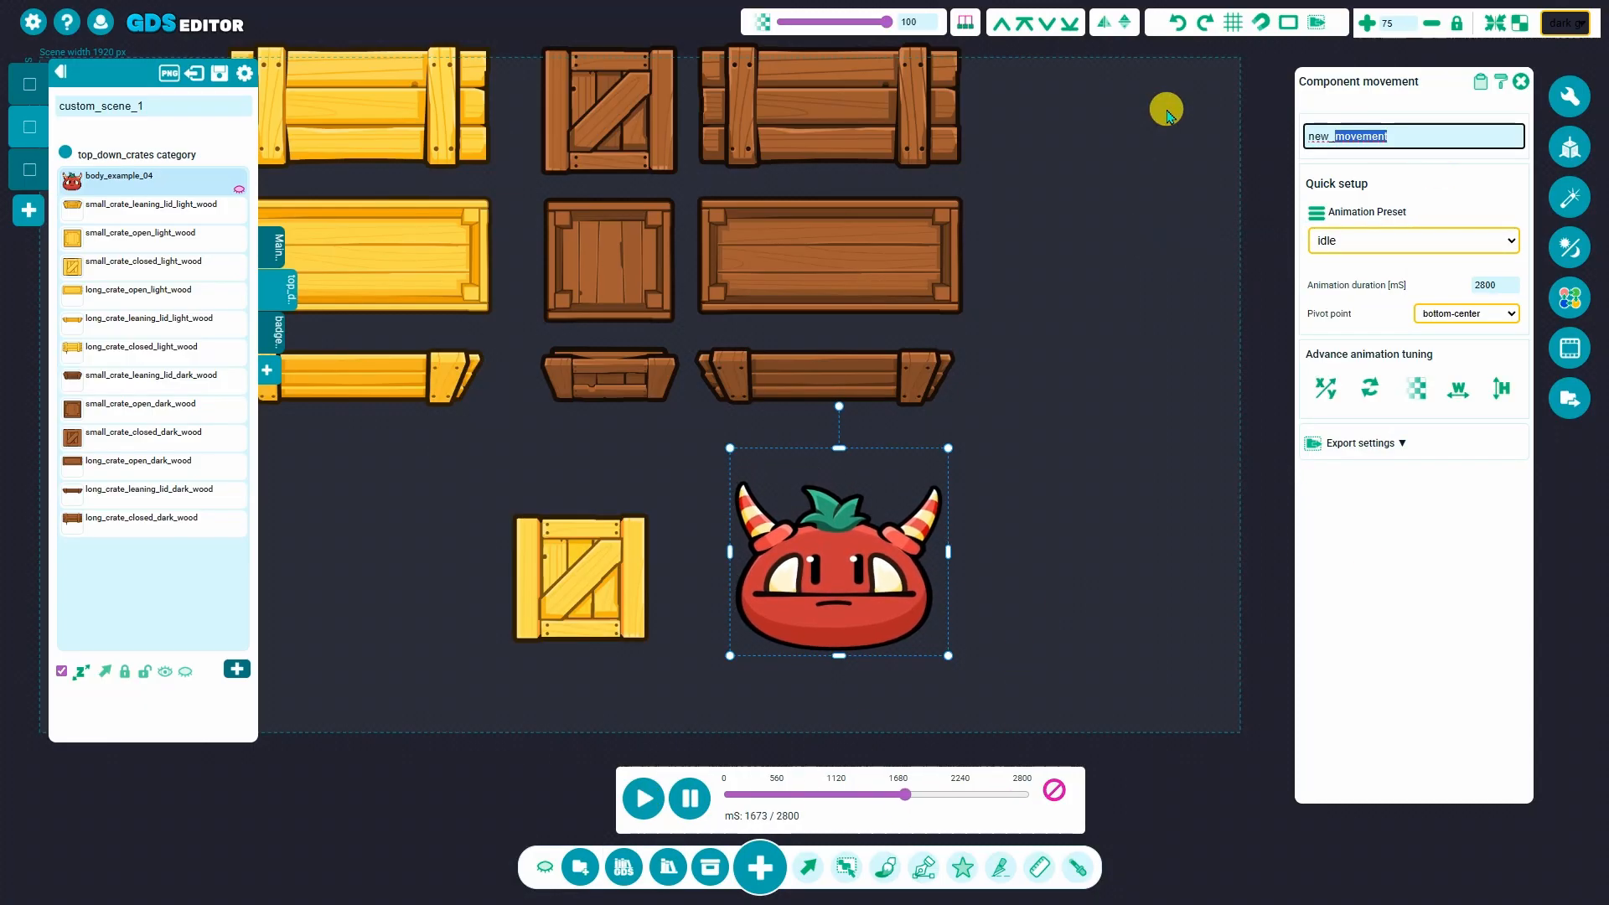
key(BackSpace)
text(idle)
key(Return)
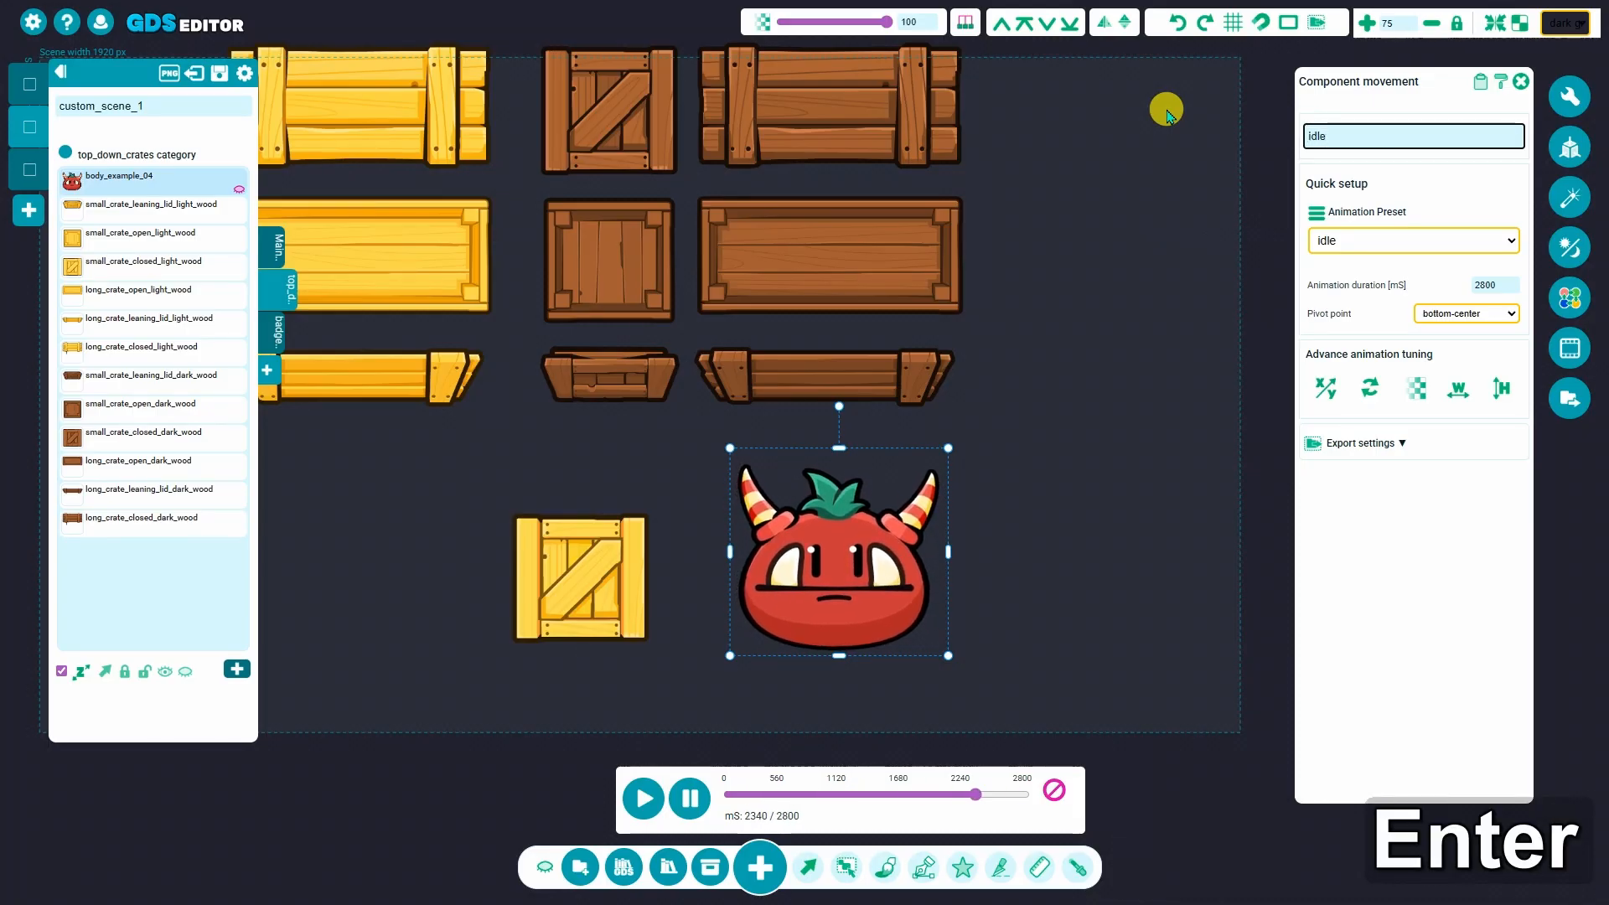
click(1521, 81)
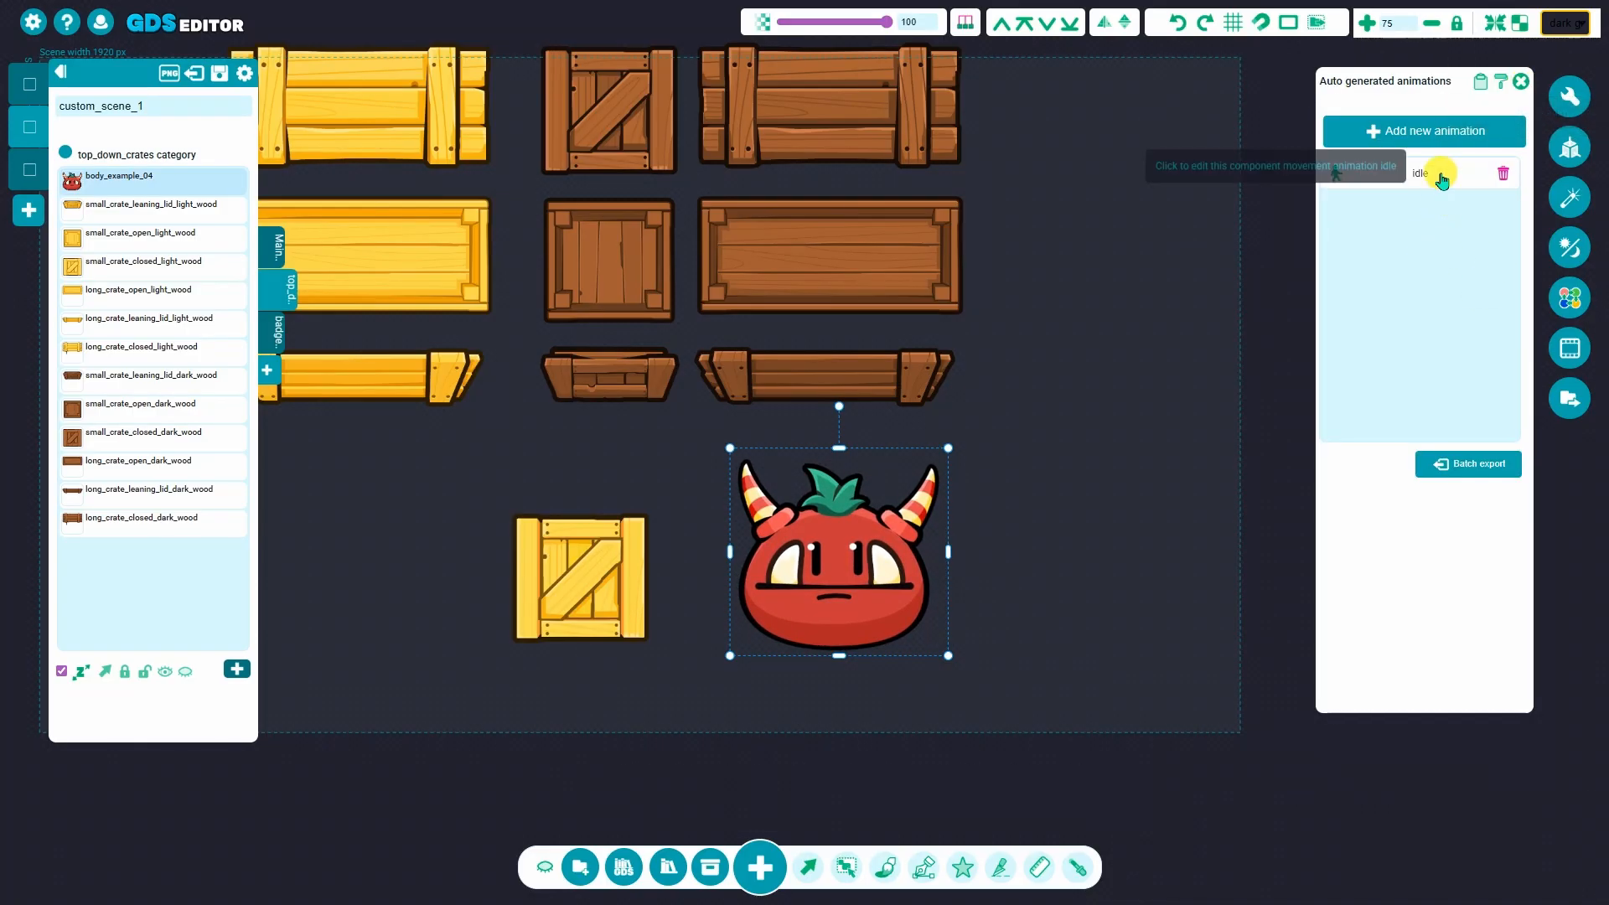
Add a second movement animation to the monster, apply the jump preset and play it
click(1436, 131)
click(1272, 182)
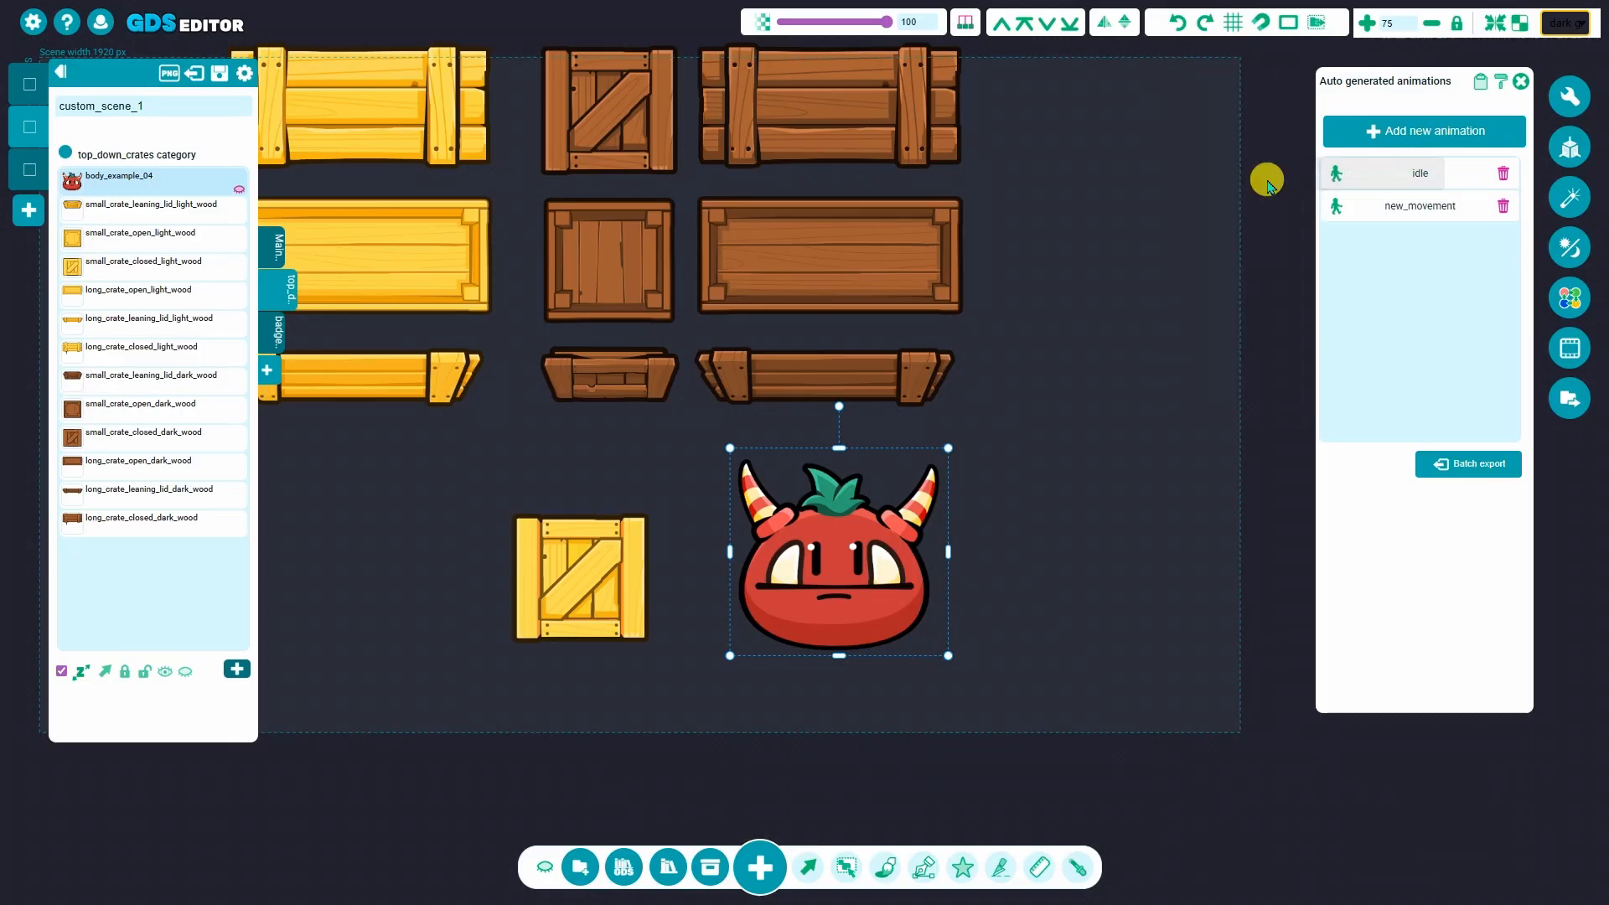
click(1377, 204)
click(1416, 240)
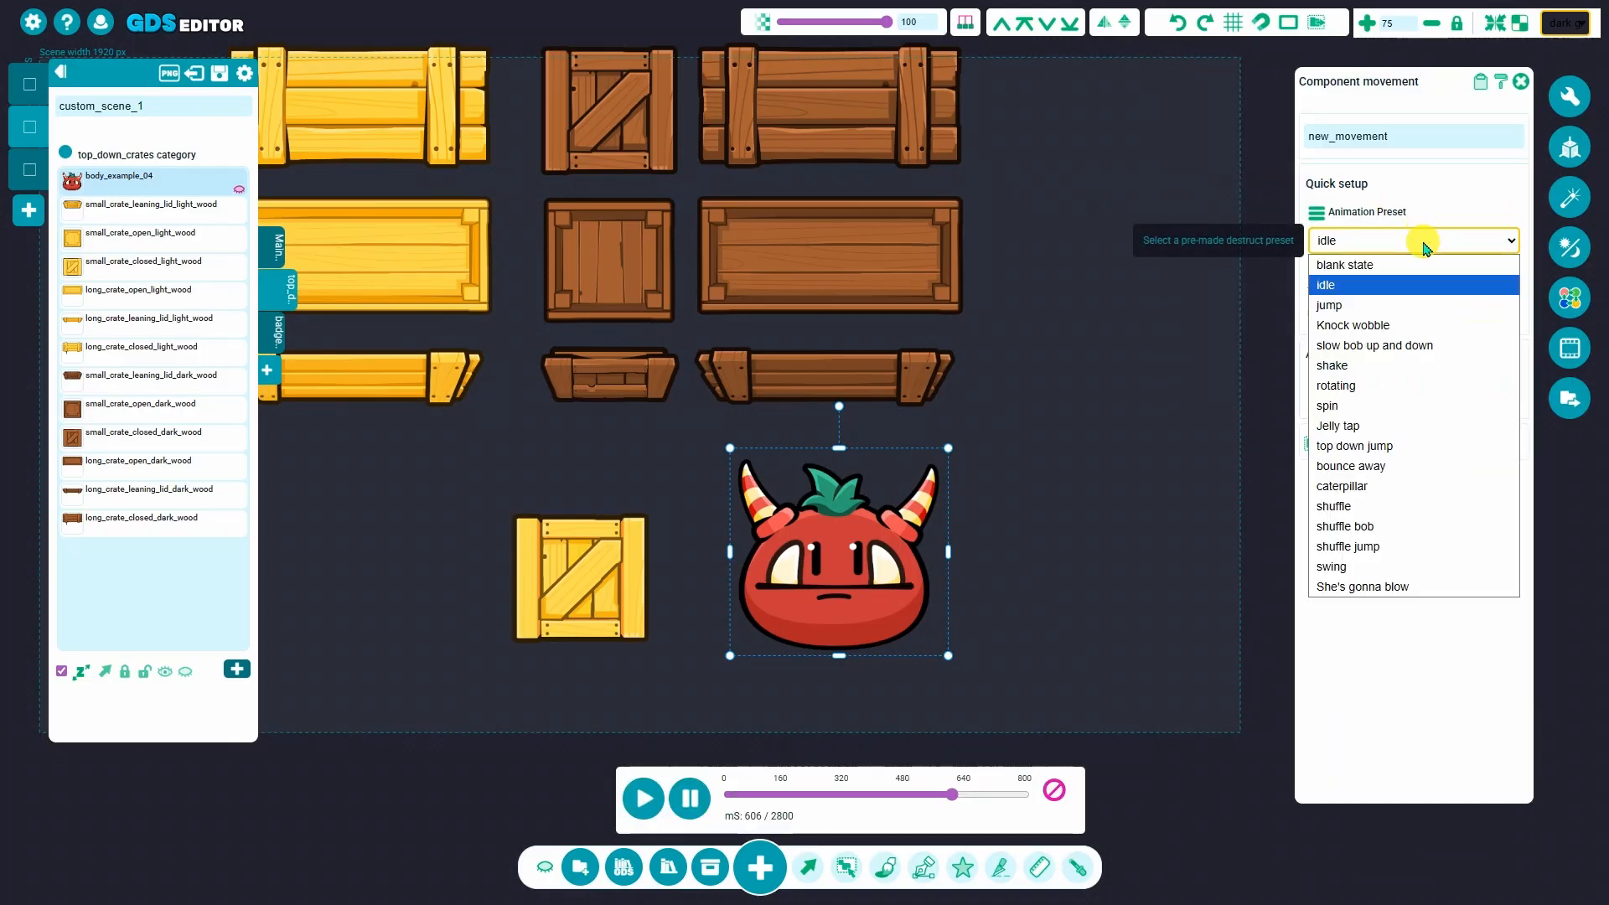
click(1394, 299)
click(655, 798)
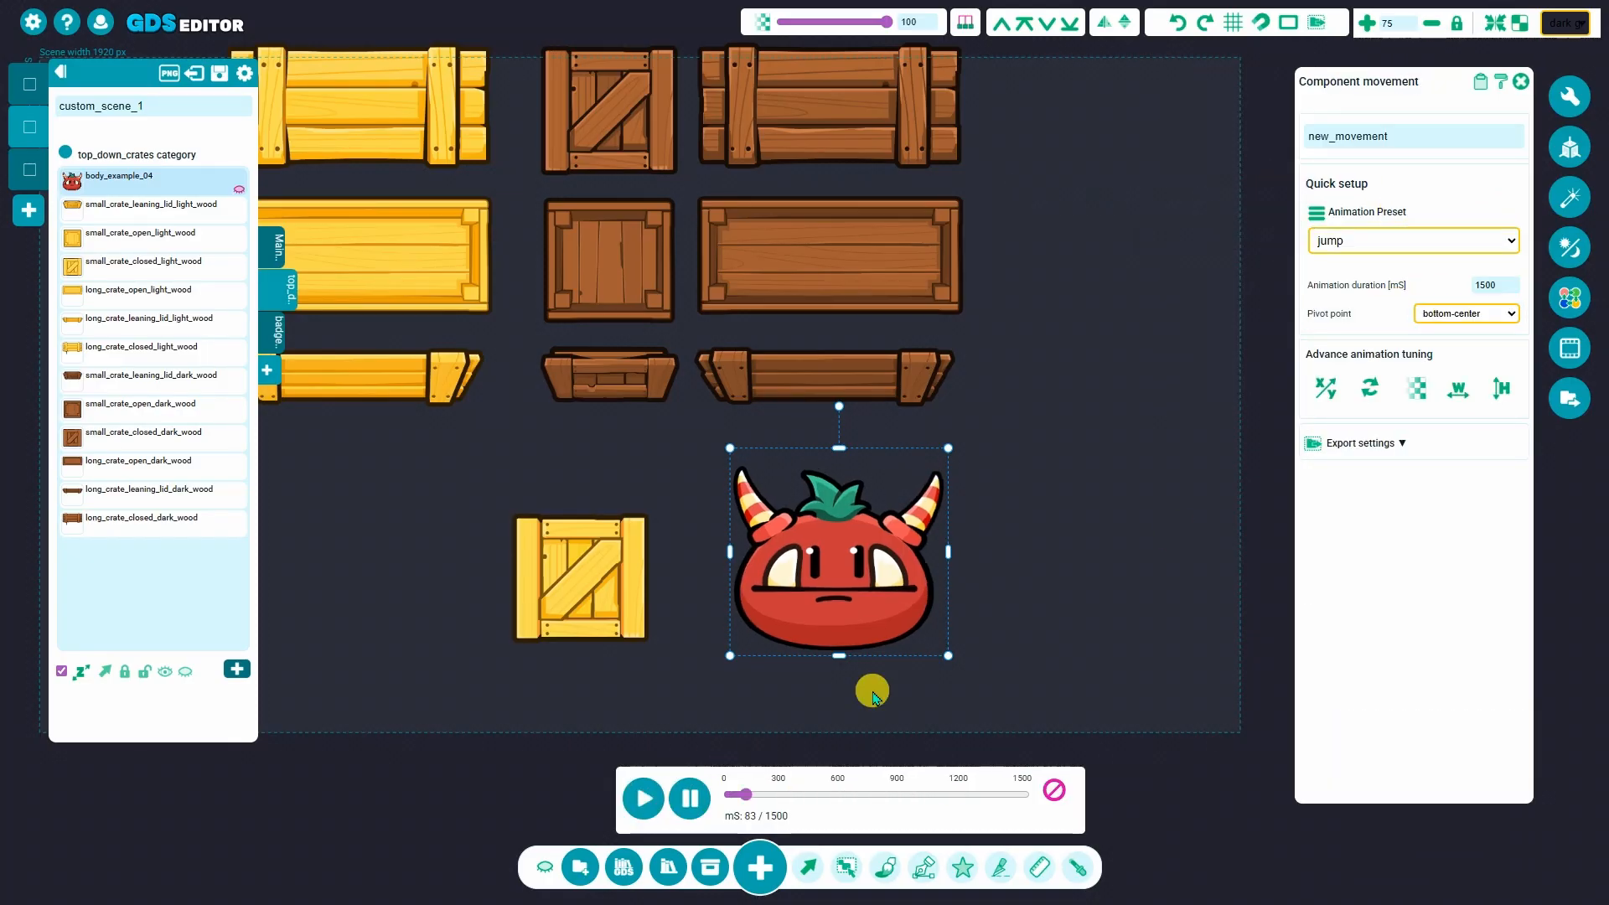
Preview the Knock wobble, slow bob up and down, and shake presets on the monster's new_movement animation
click(1500, 242)
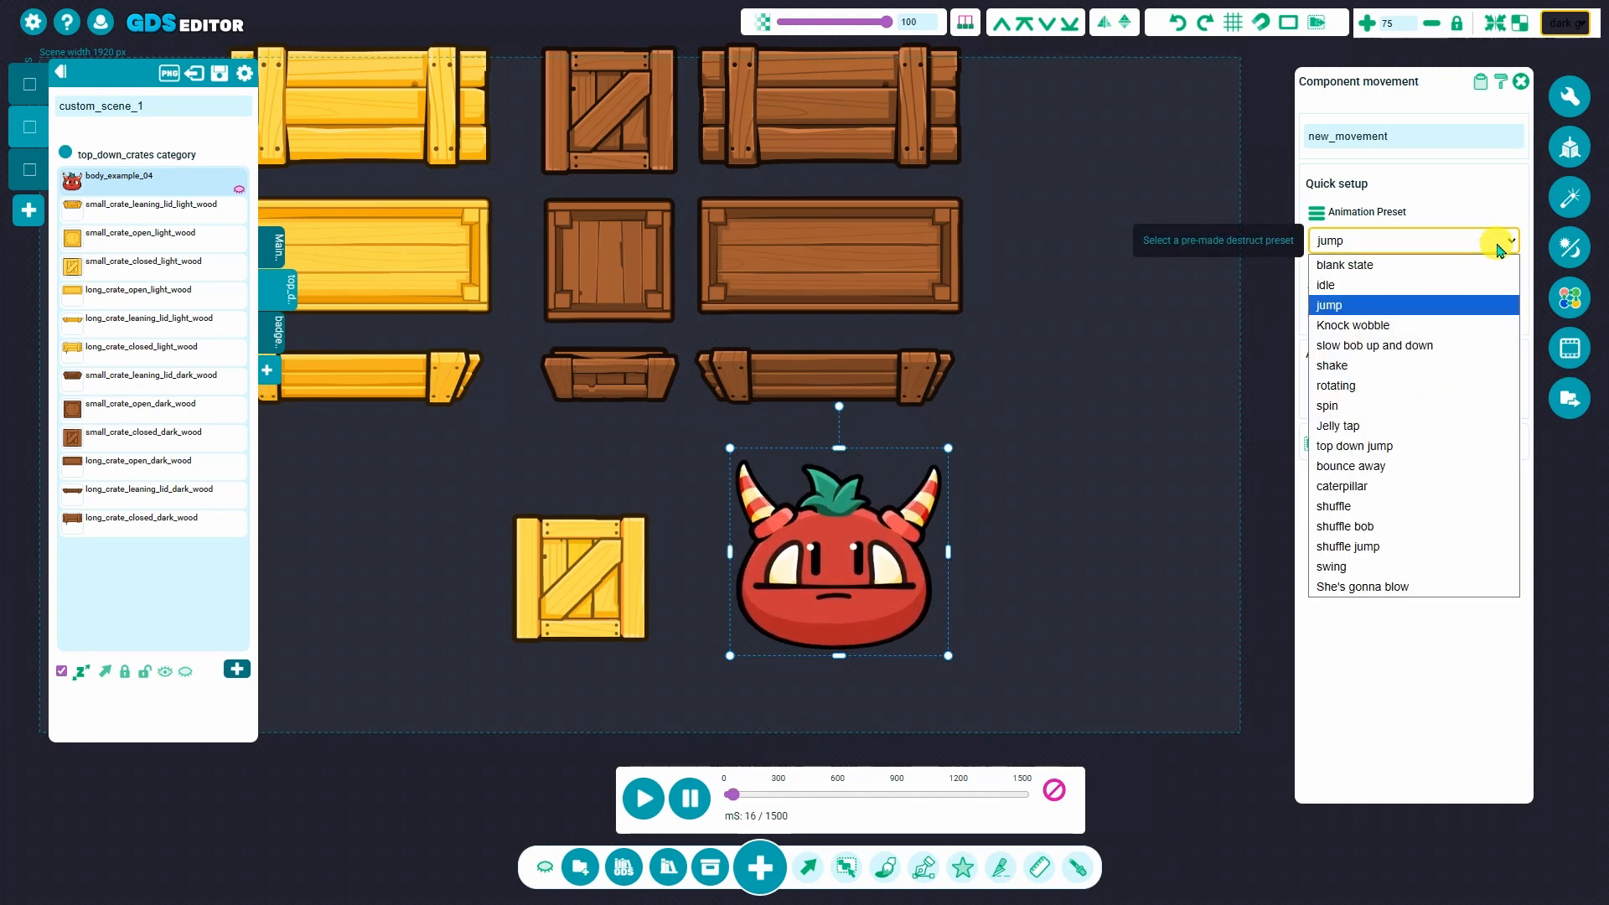
click(1356, 325)
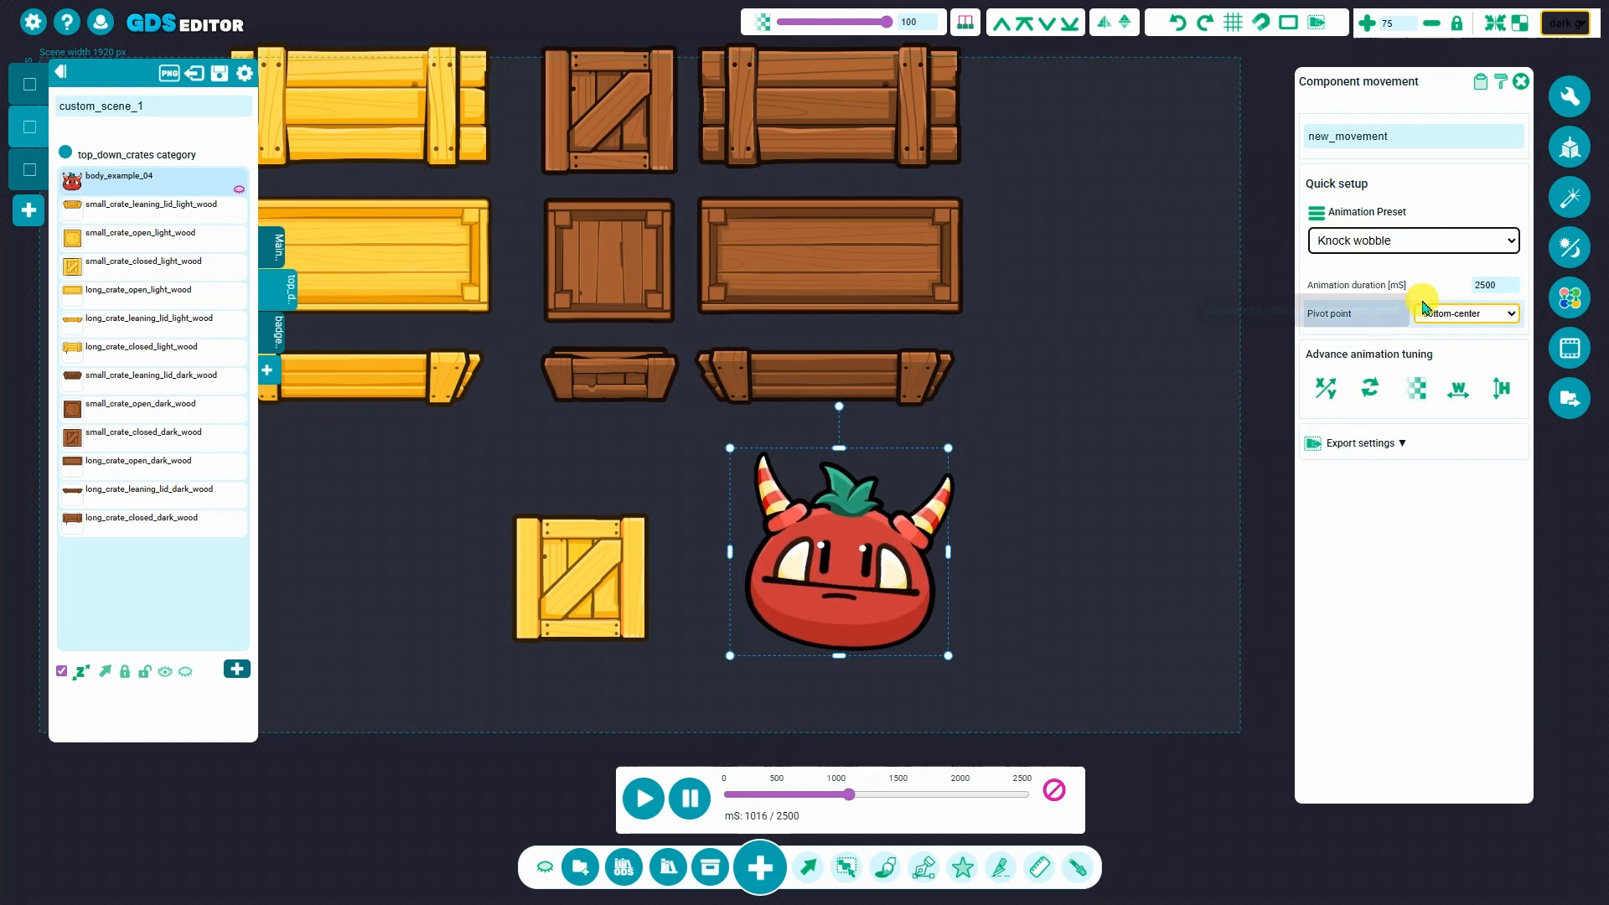
click(1462, 241)
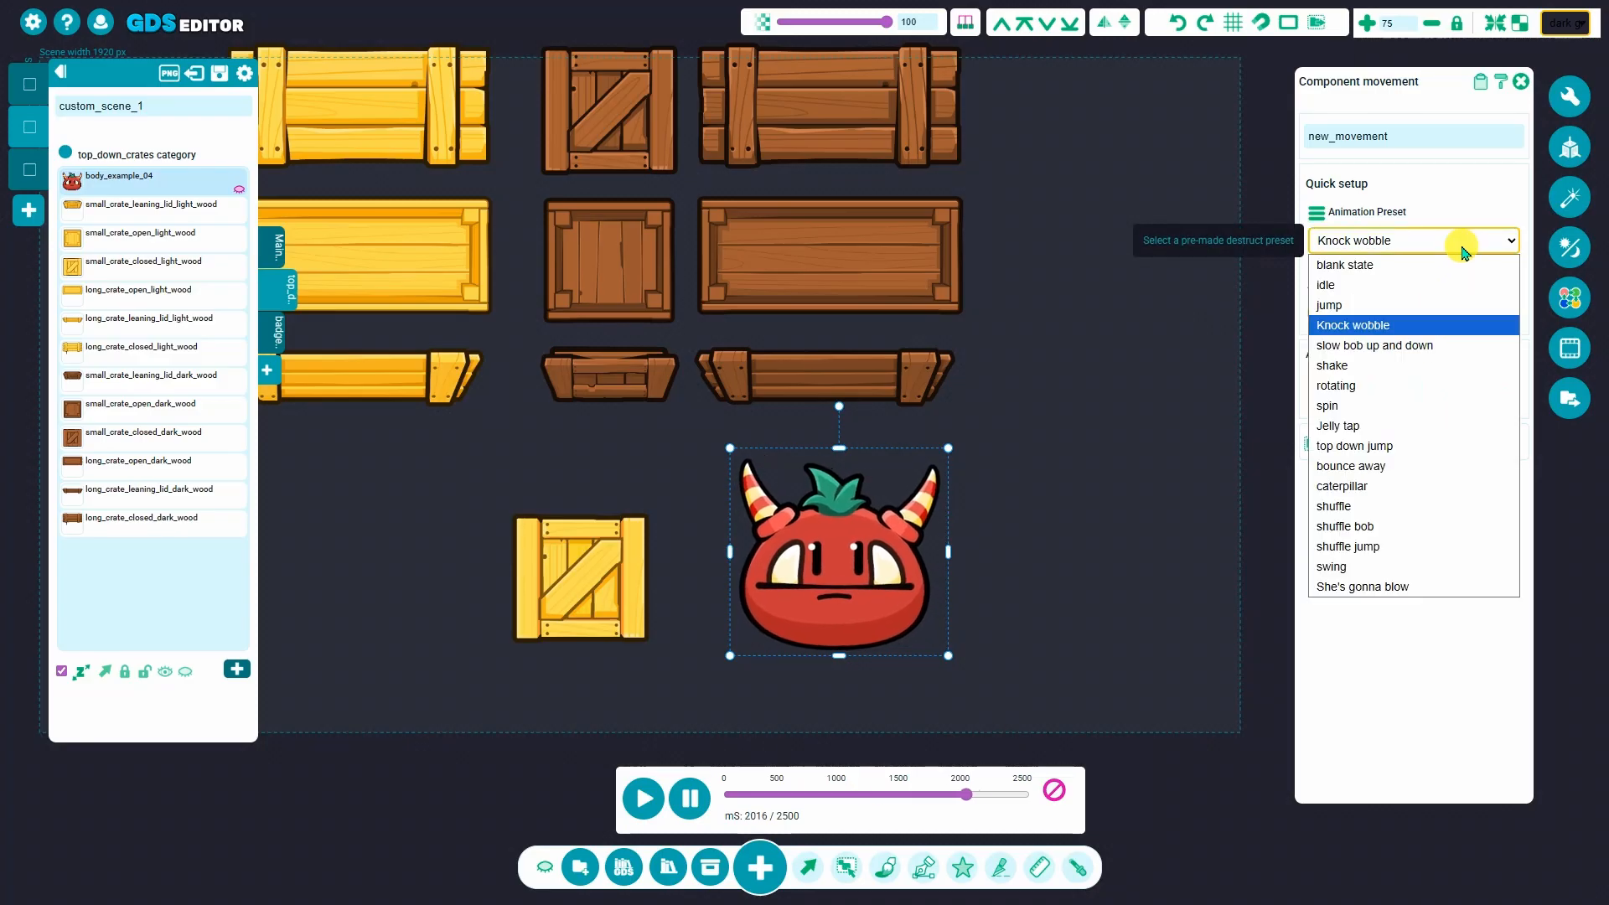
click(1416, 344)
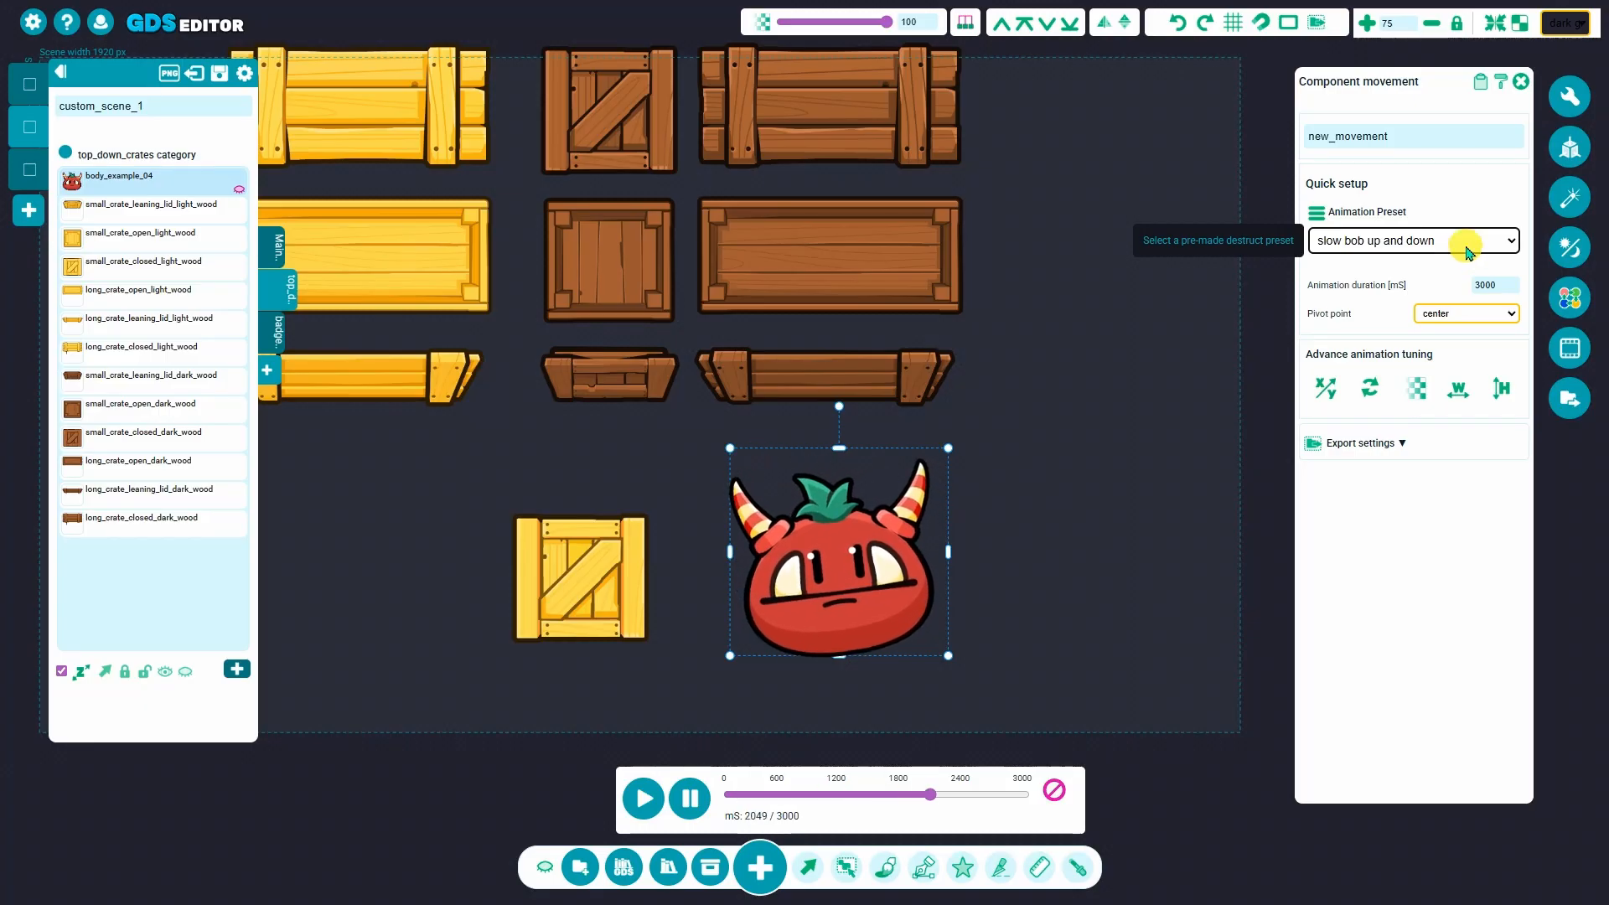
click(1466, 251)
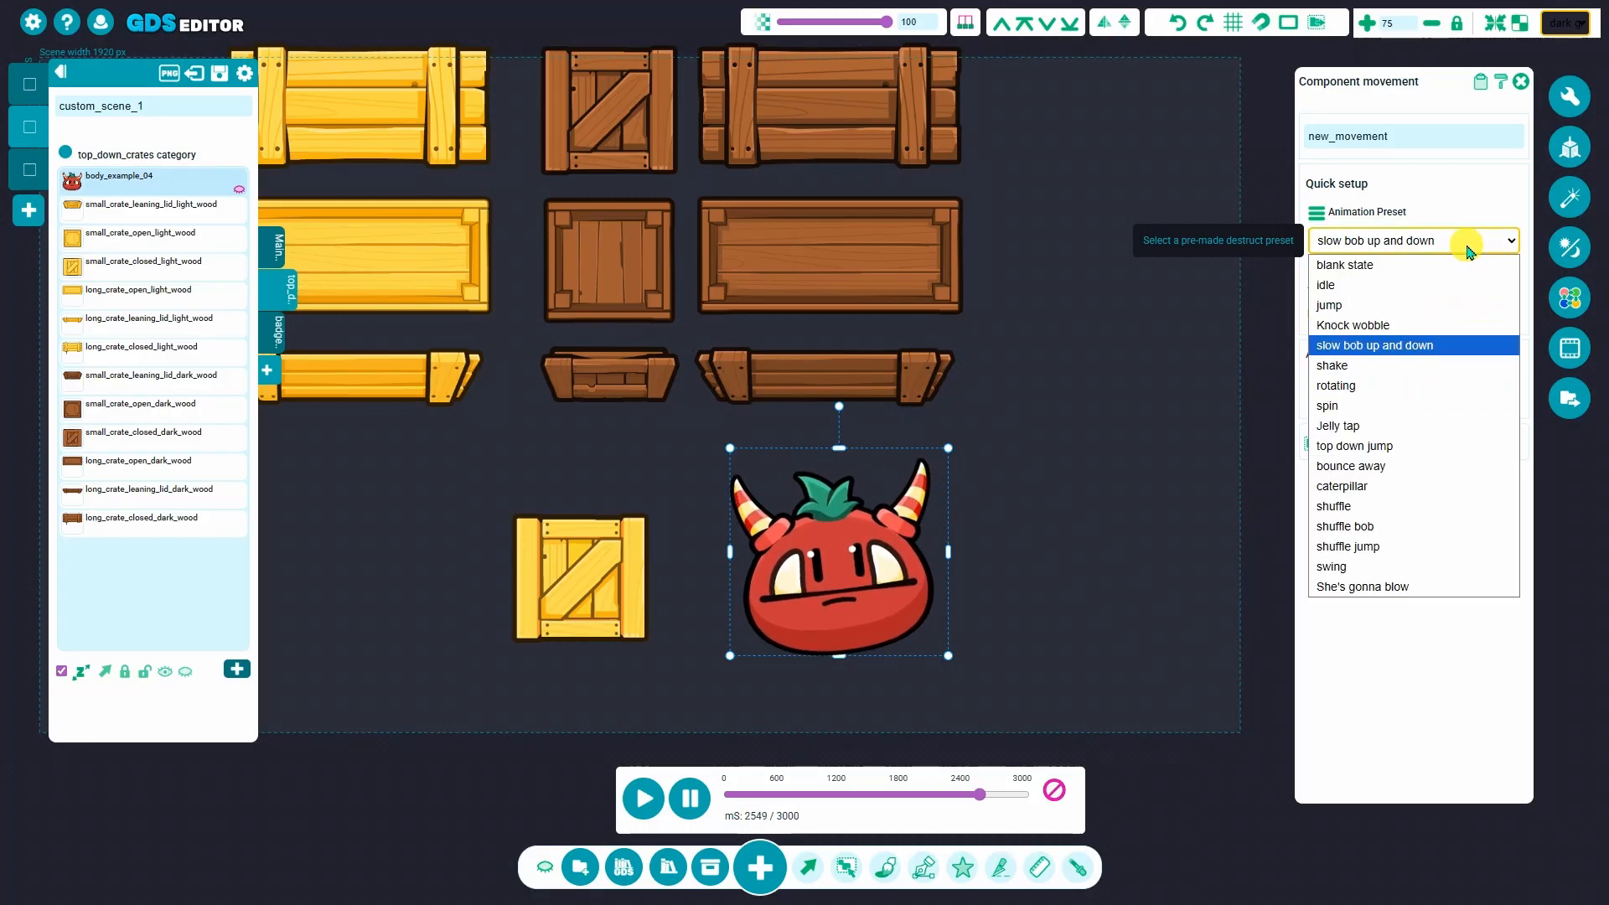
click(1440, 369)
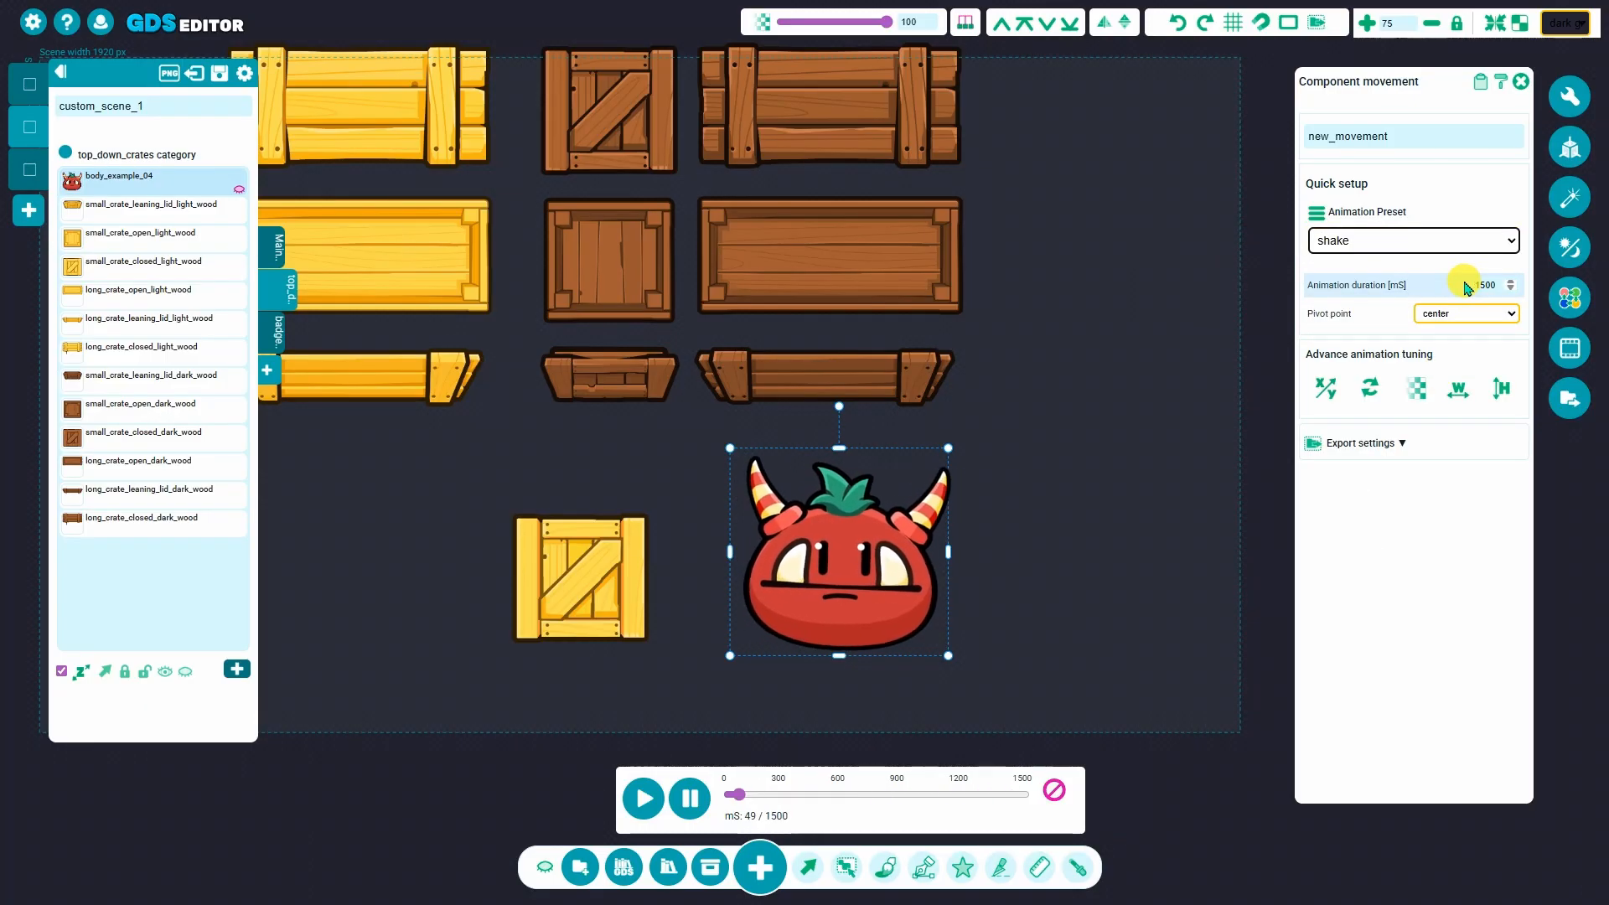
Preview the shuffle bob, shuffle jump and shuffle presets on the monster's new_movement animation
click(1484, 251)
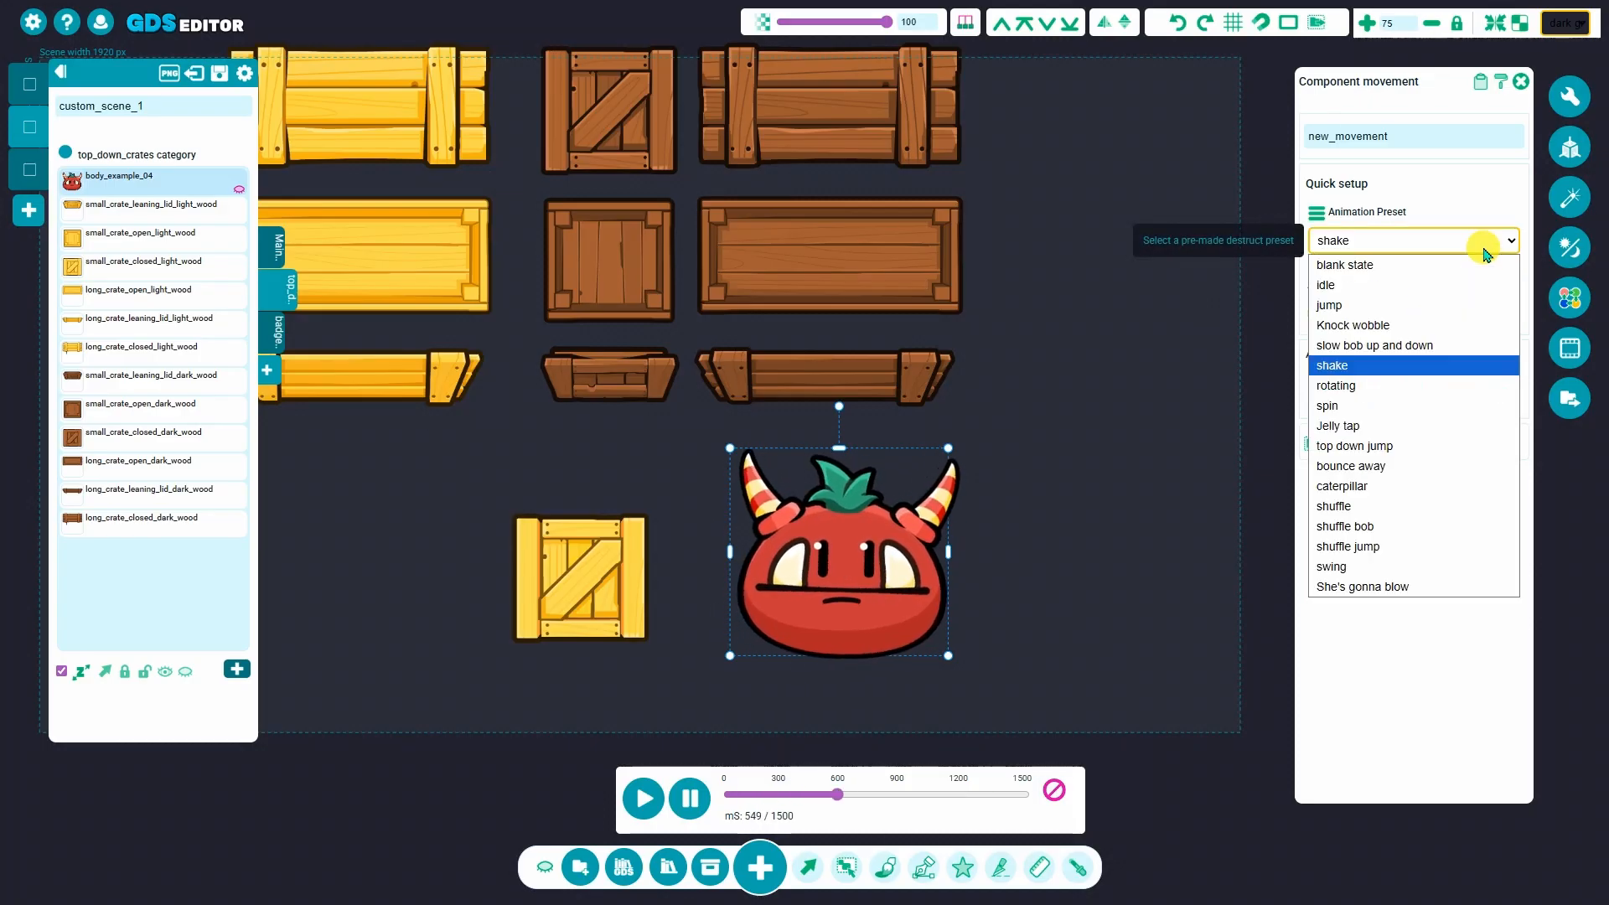
click(1377, 527)
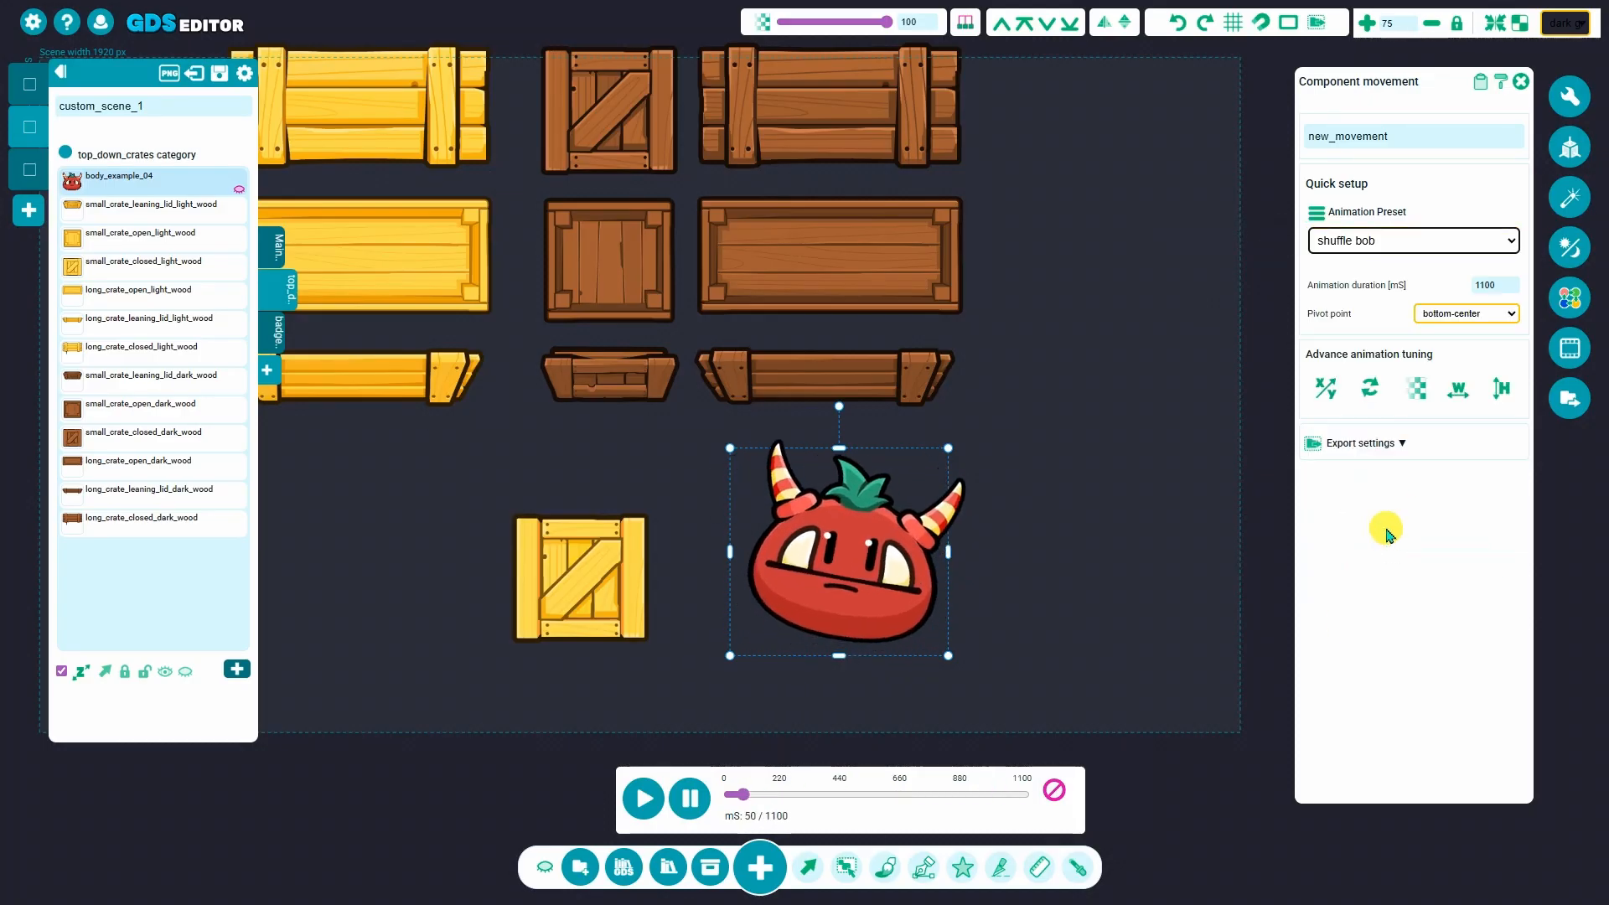
click(1424, 243)
click(1401, 546)
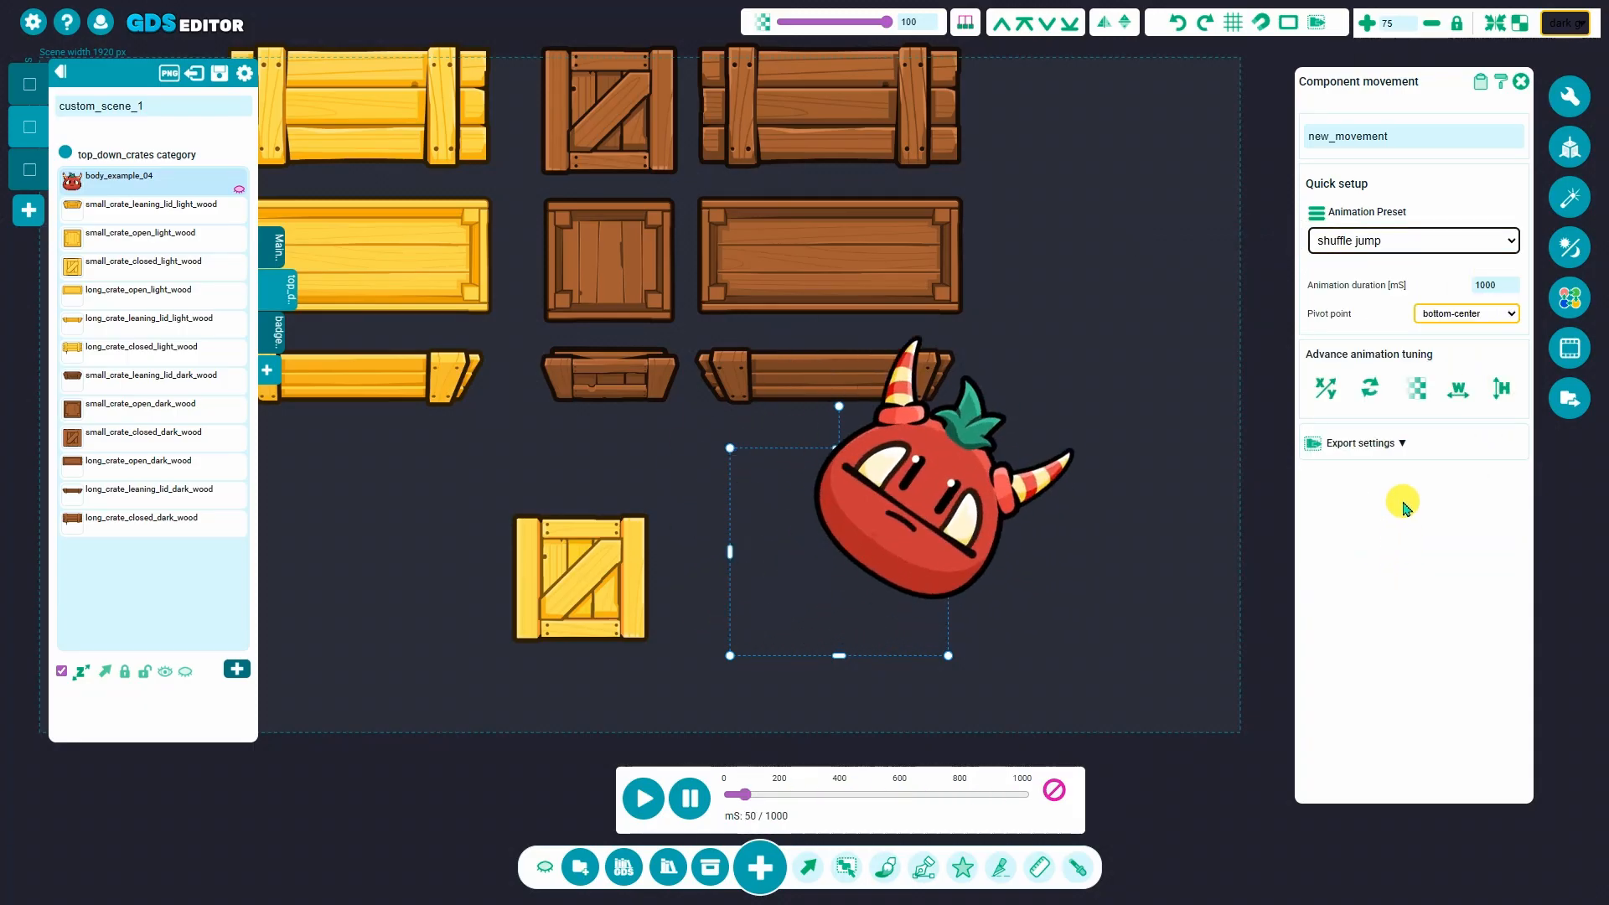
click(1454, 247)
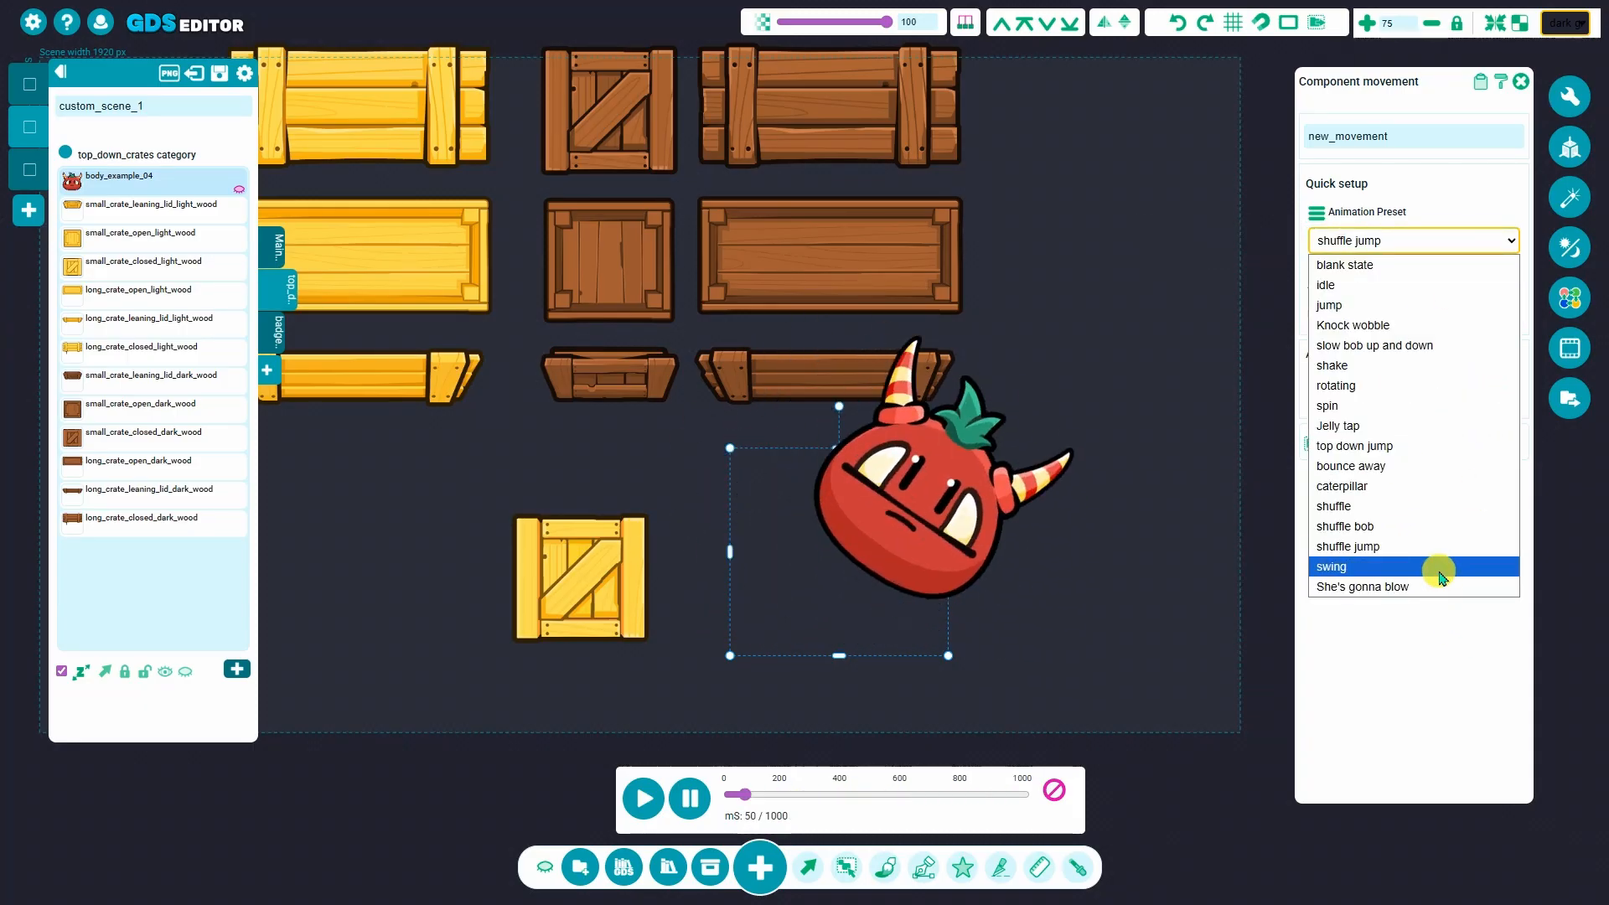
click(1430, 507)
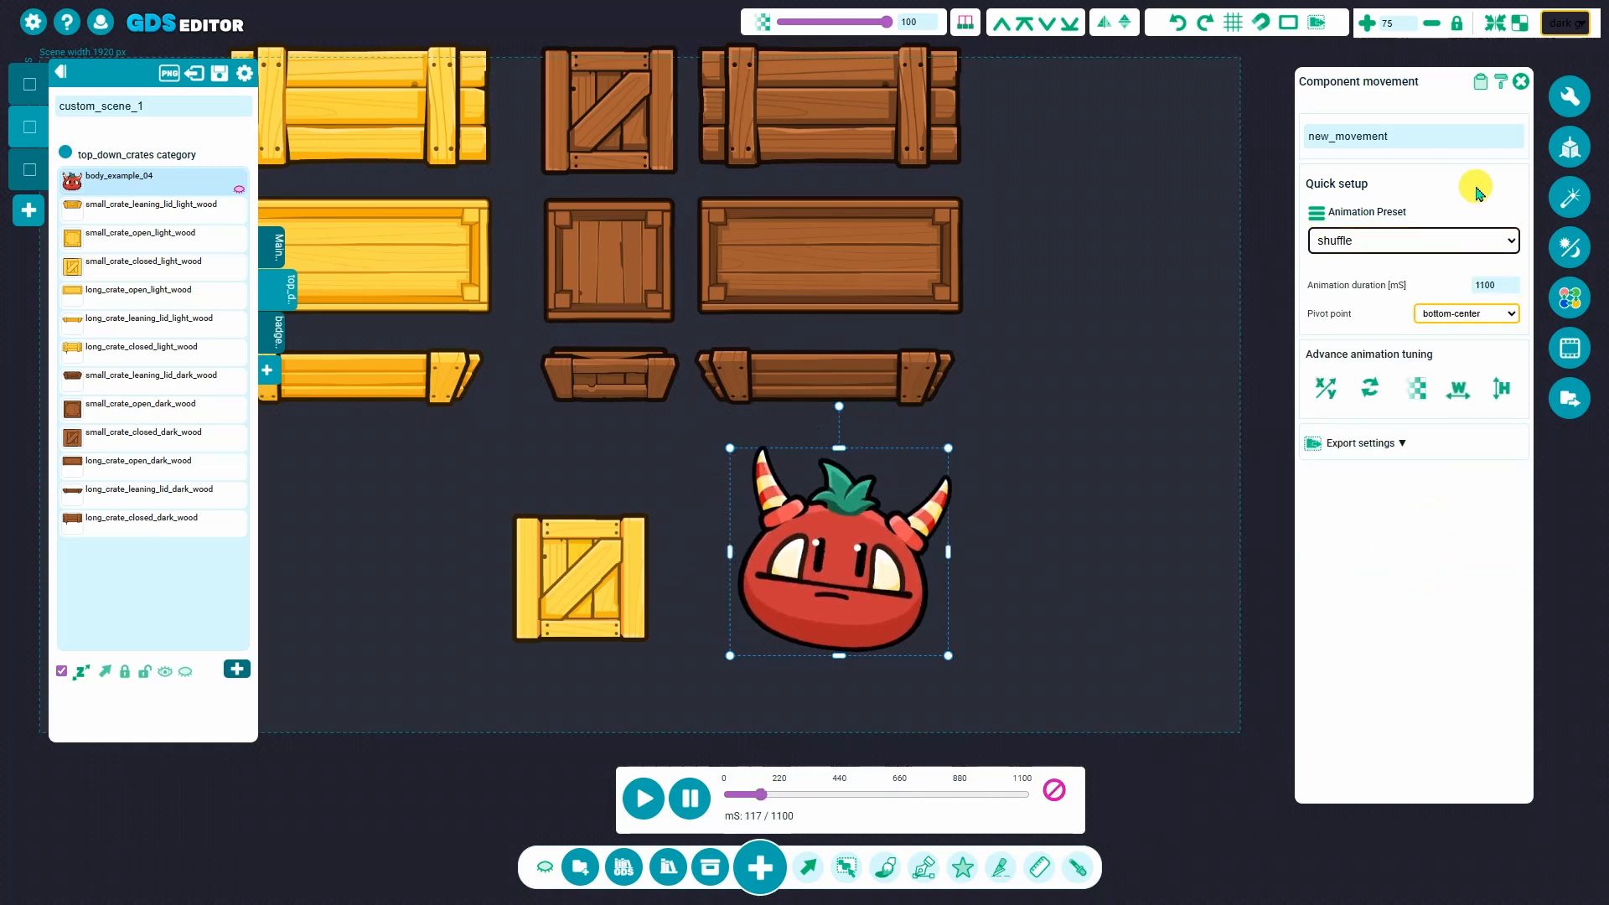
Preview the caterpillar, top down jump, Jelly tap and She's gonna blow presets on the monster's new_movement animation
click(1494, 240)
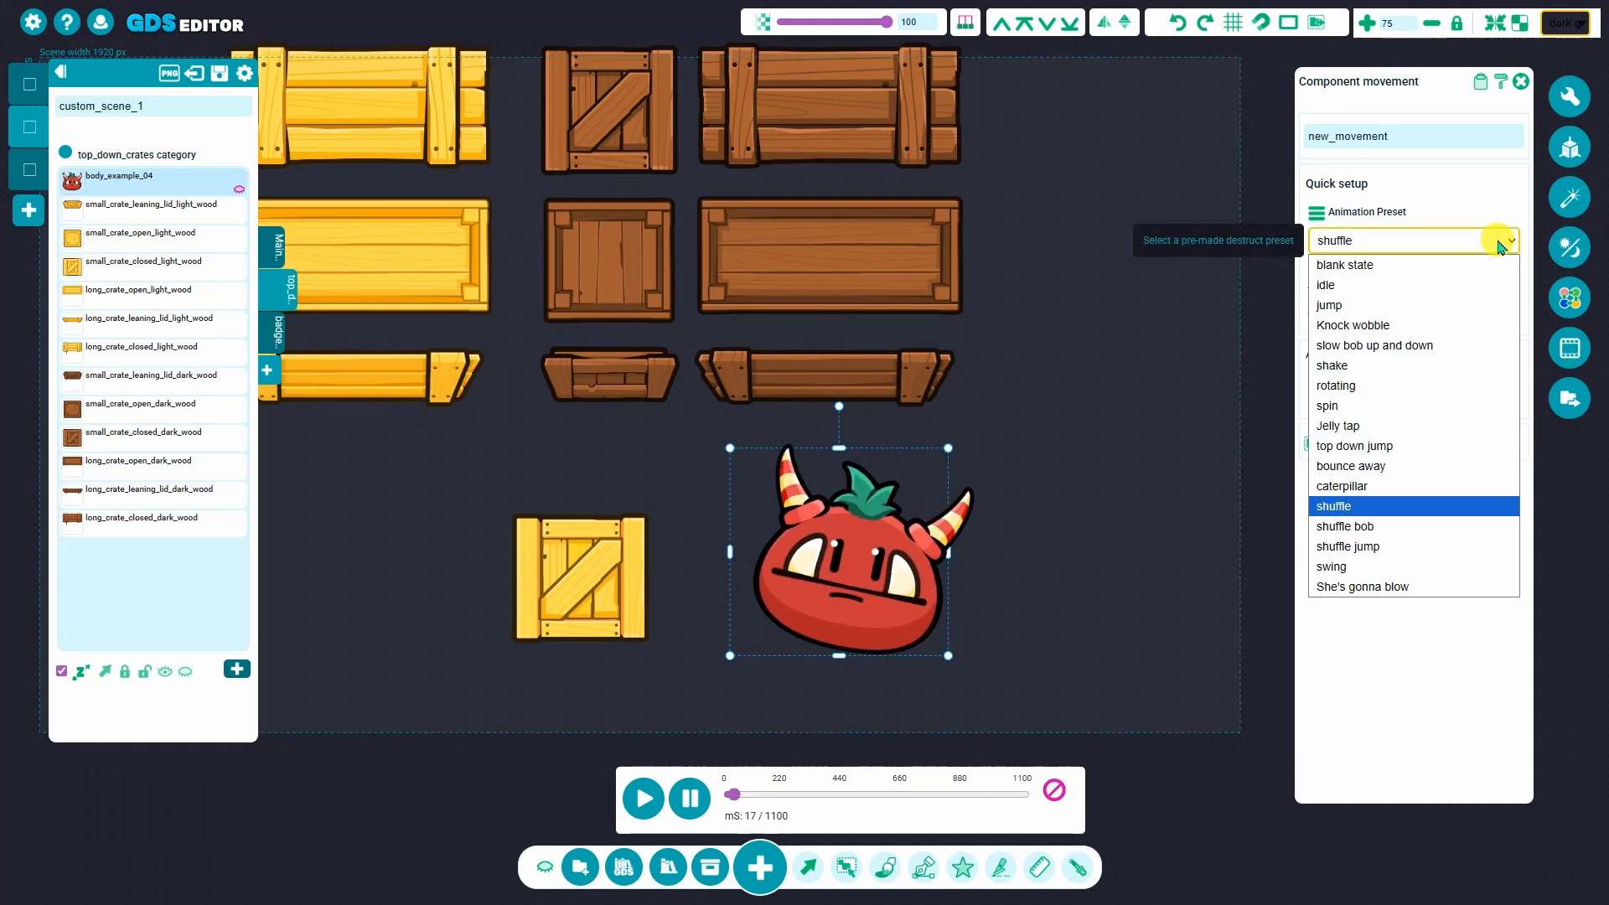
click(1427, 486)
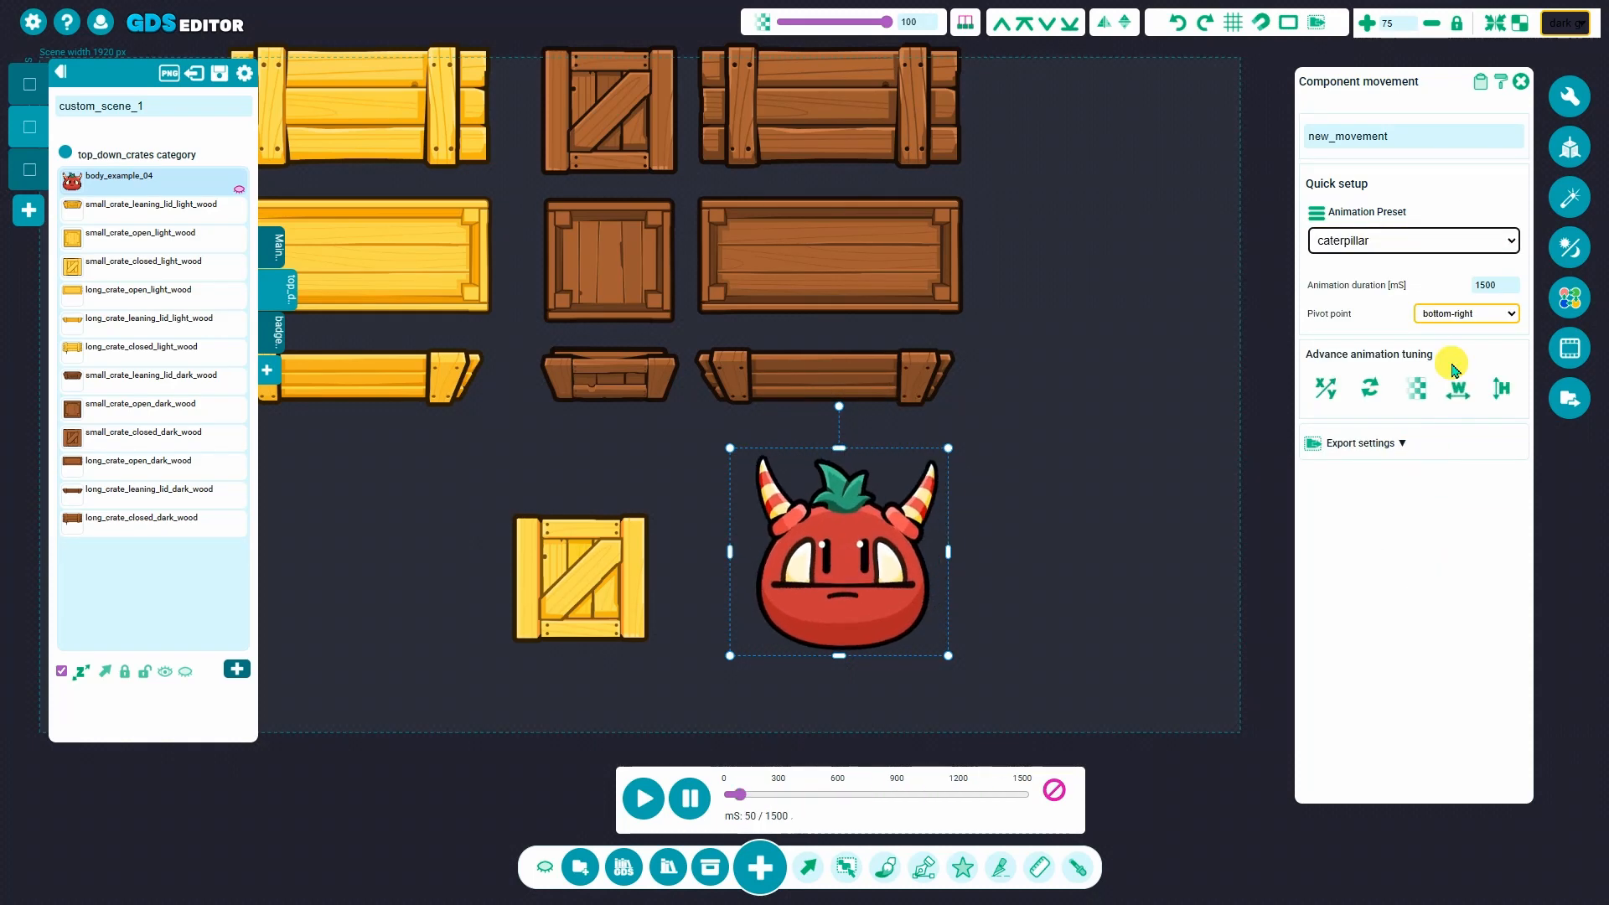
click(1464, 242)
click(1405, 466)
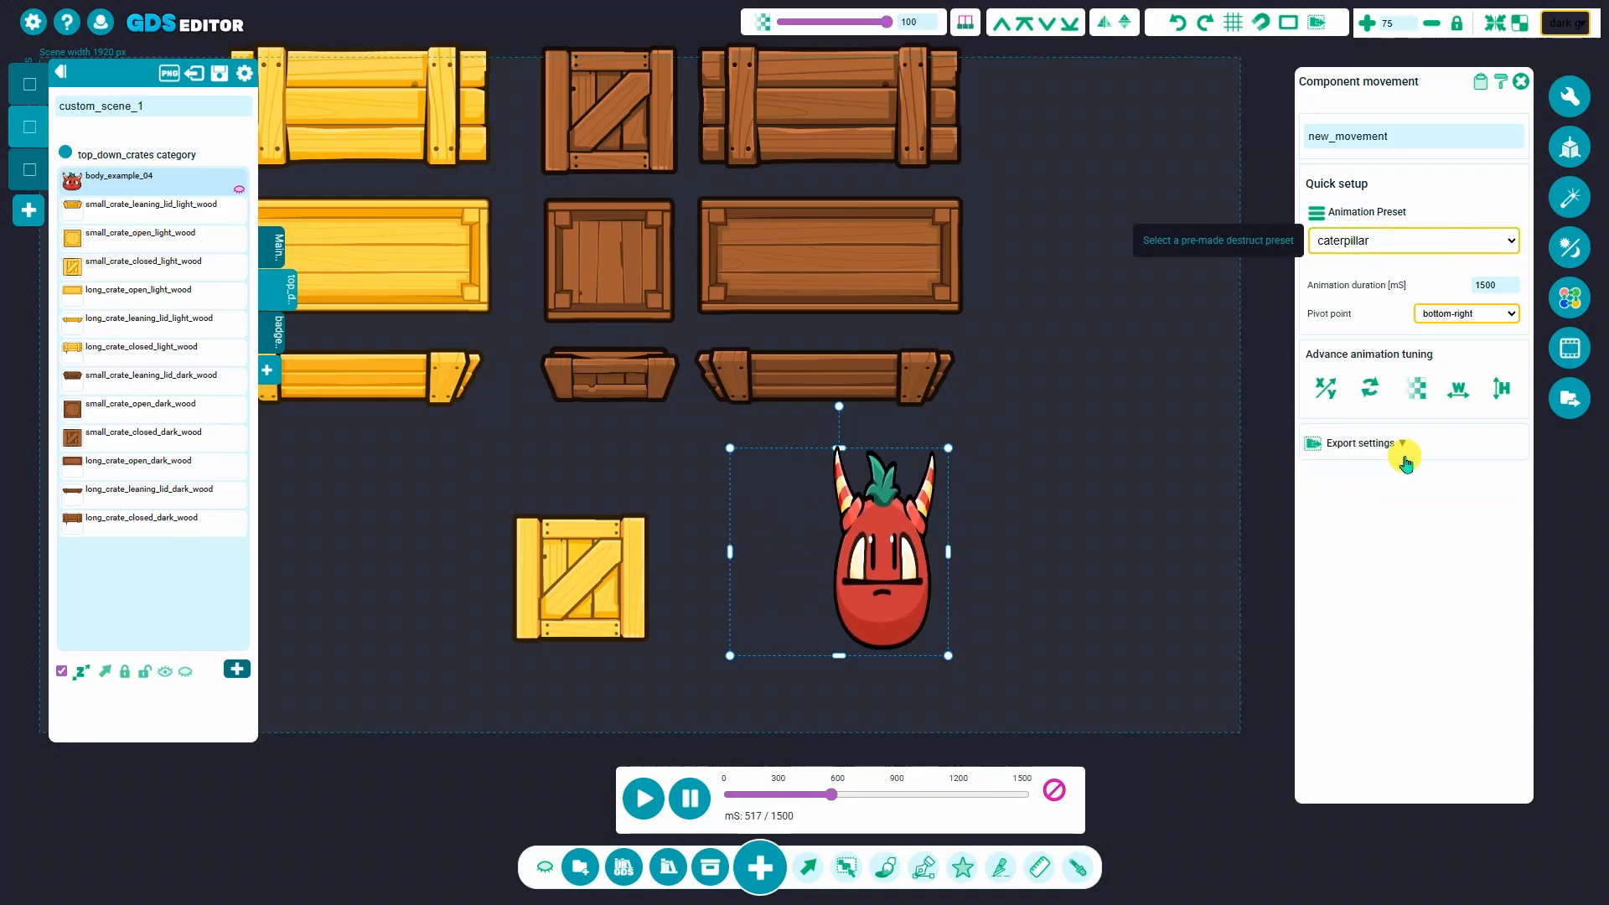
click(1455, 240)
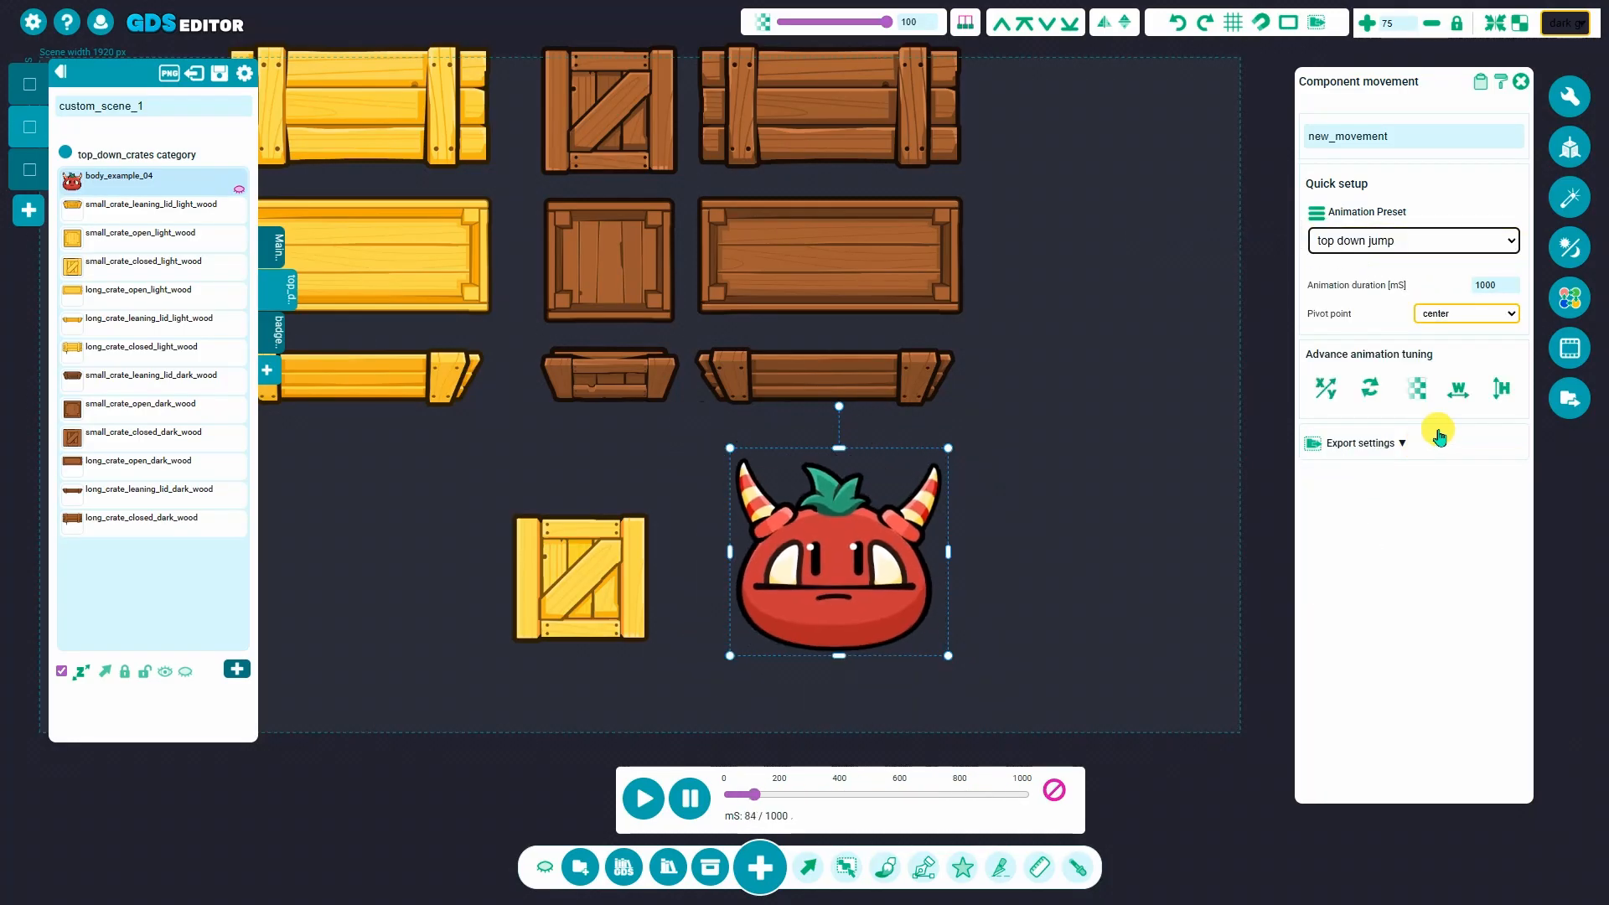
click(1488, 241)
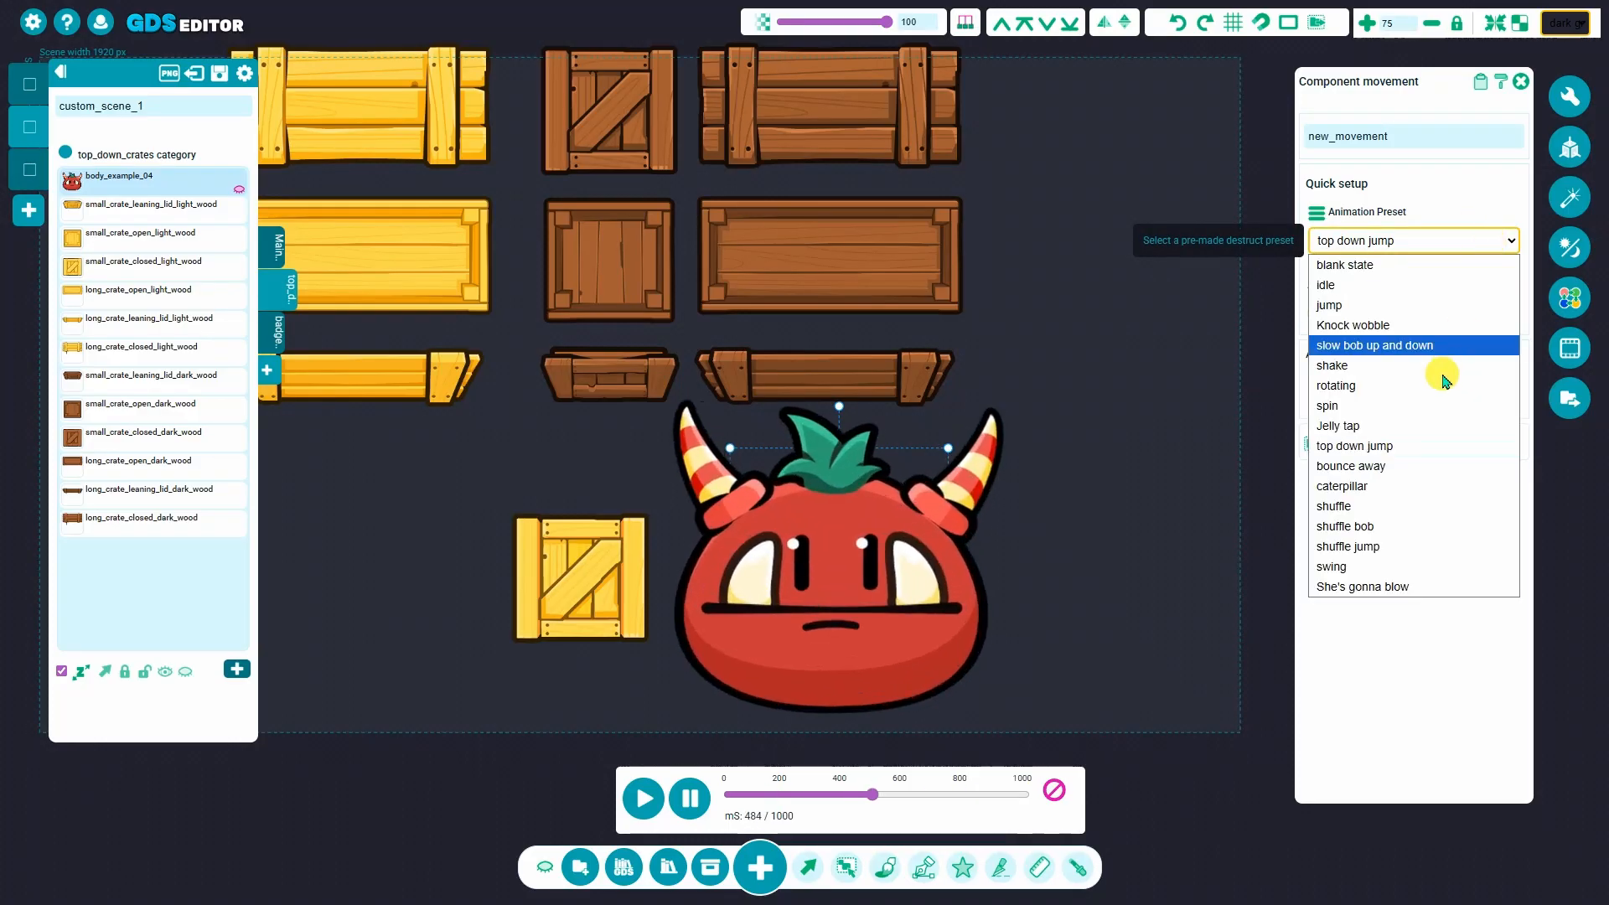
click(1441, 425)
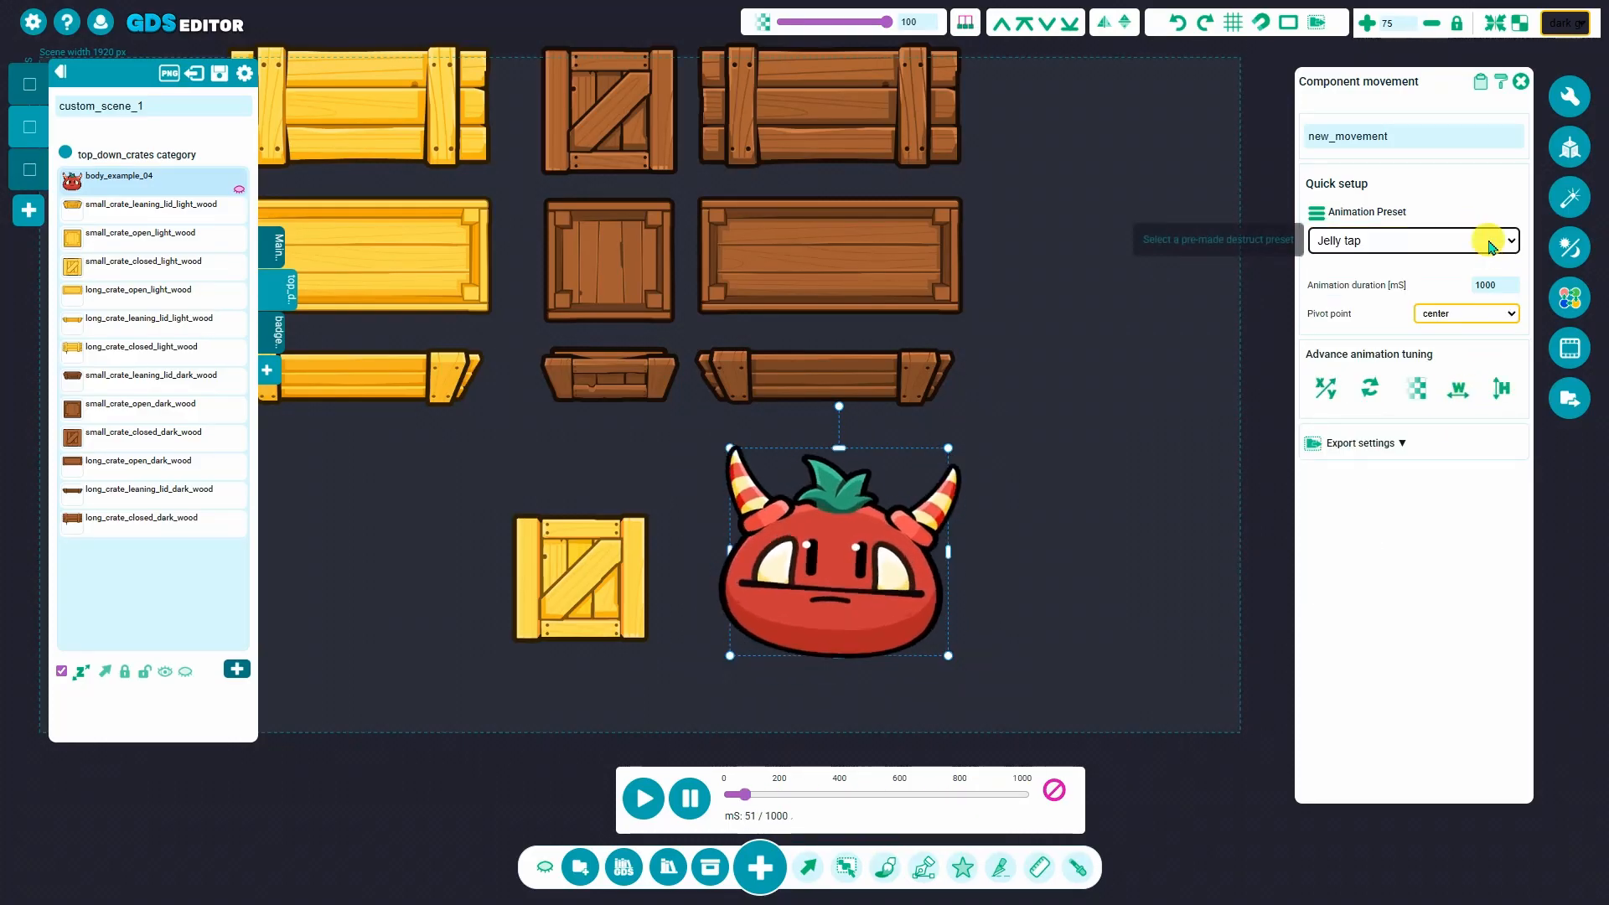
click(1425, 241)
click(1412, 581)
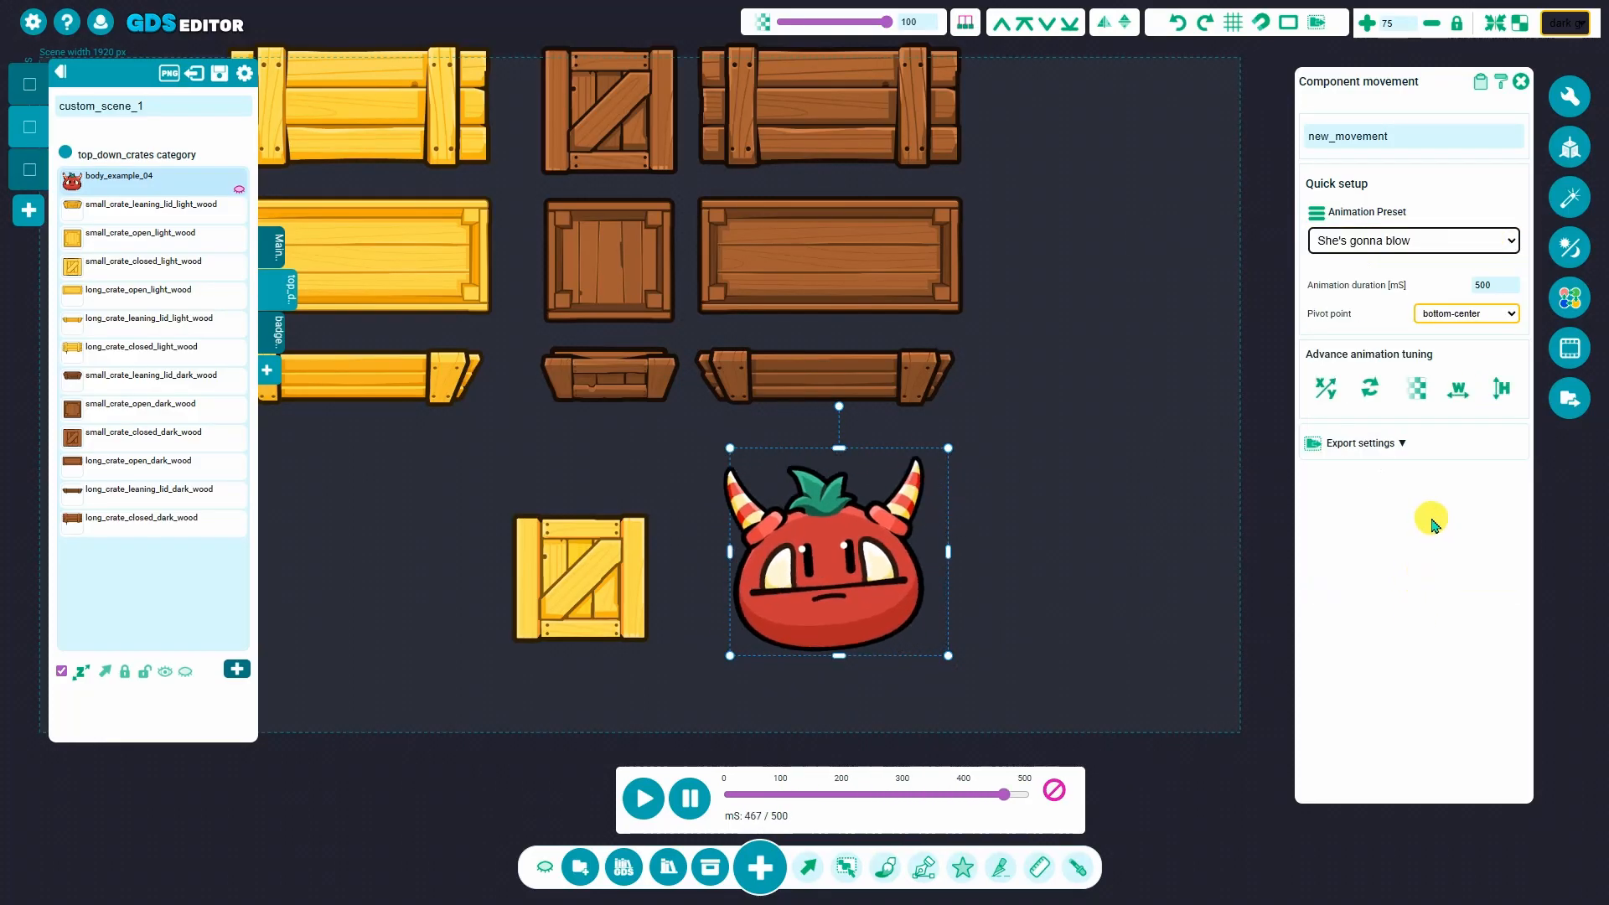
Apply the swing preset to the monster's new_movement animation, stop the playback and close its settings
click(1488, 242)
click(1401, 560)
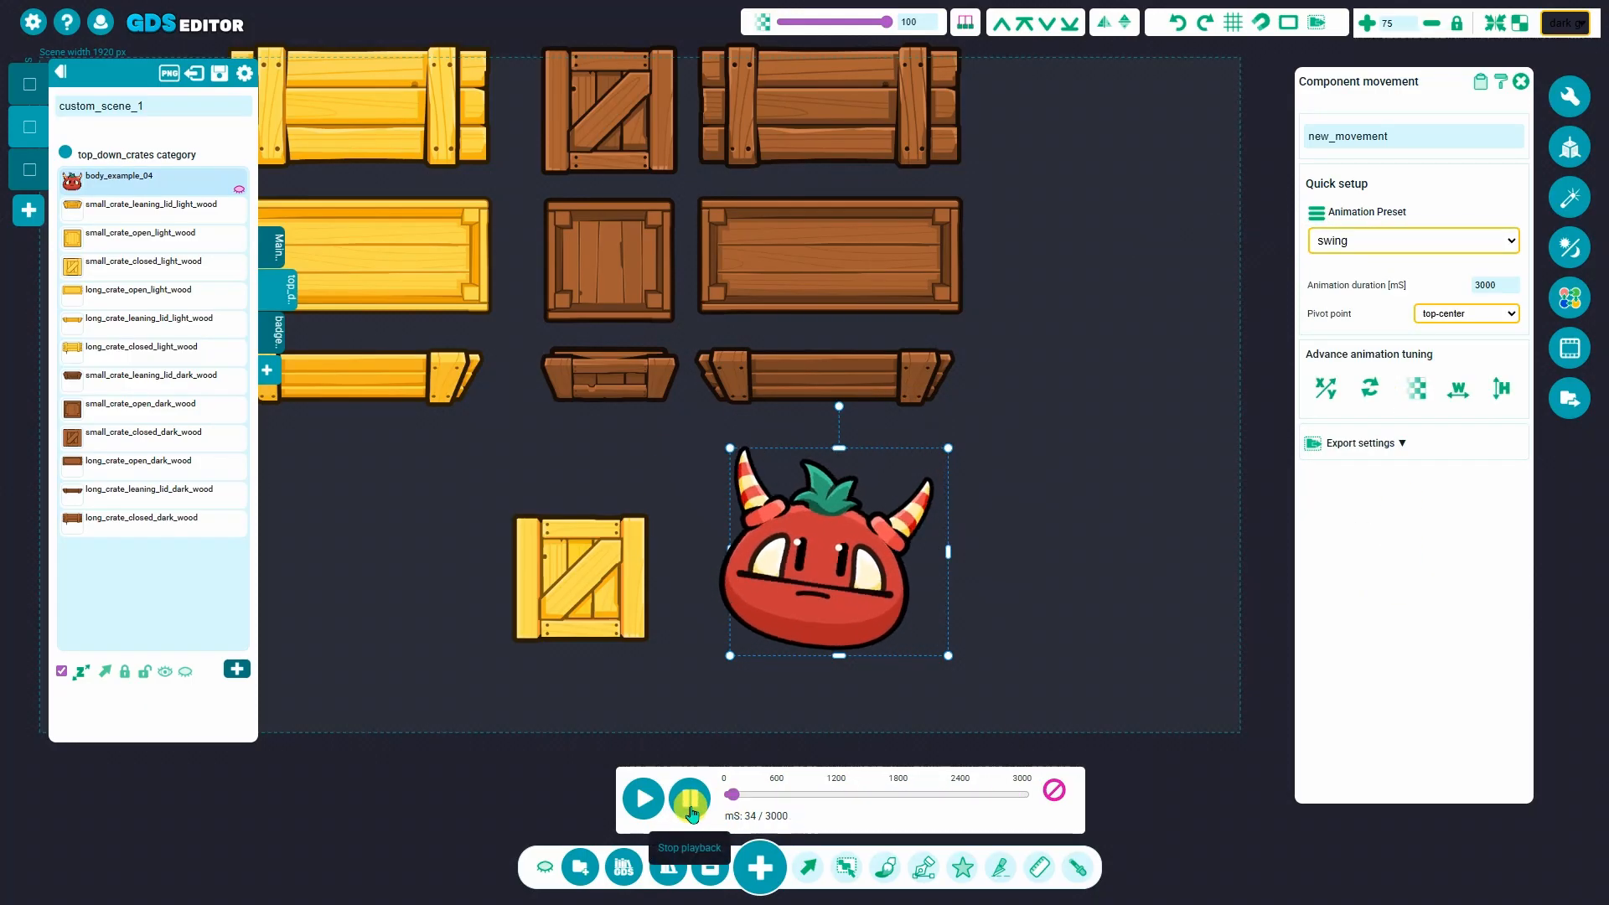
click(689, 800)
click(1521, 83)
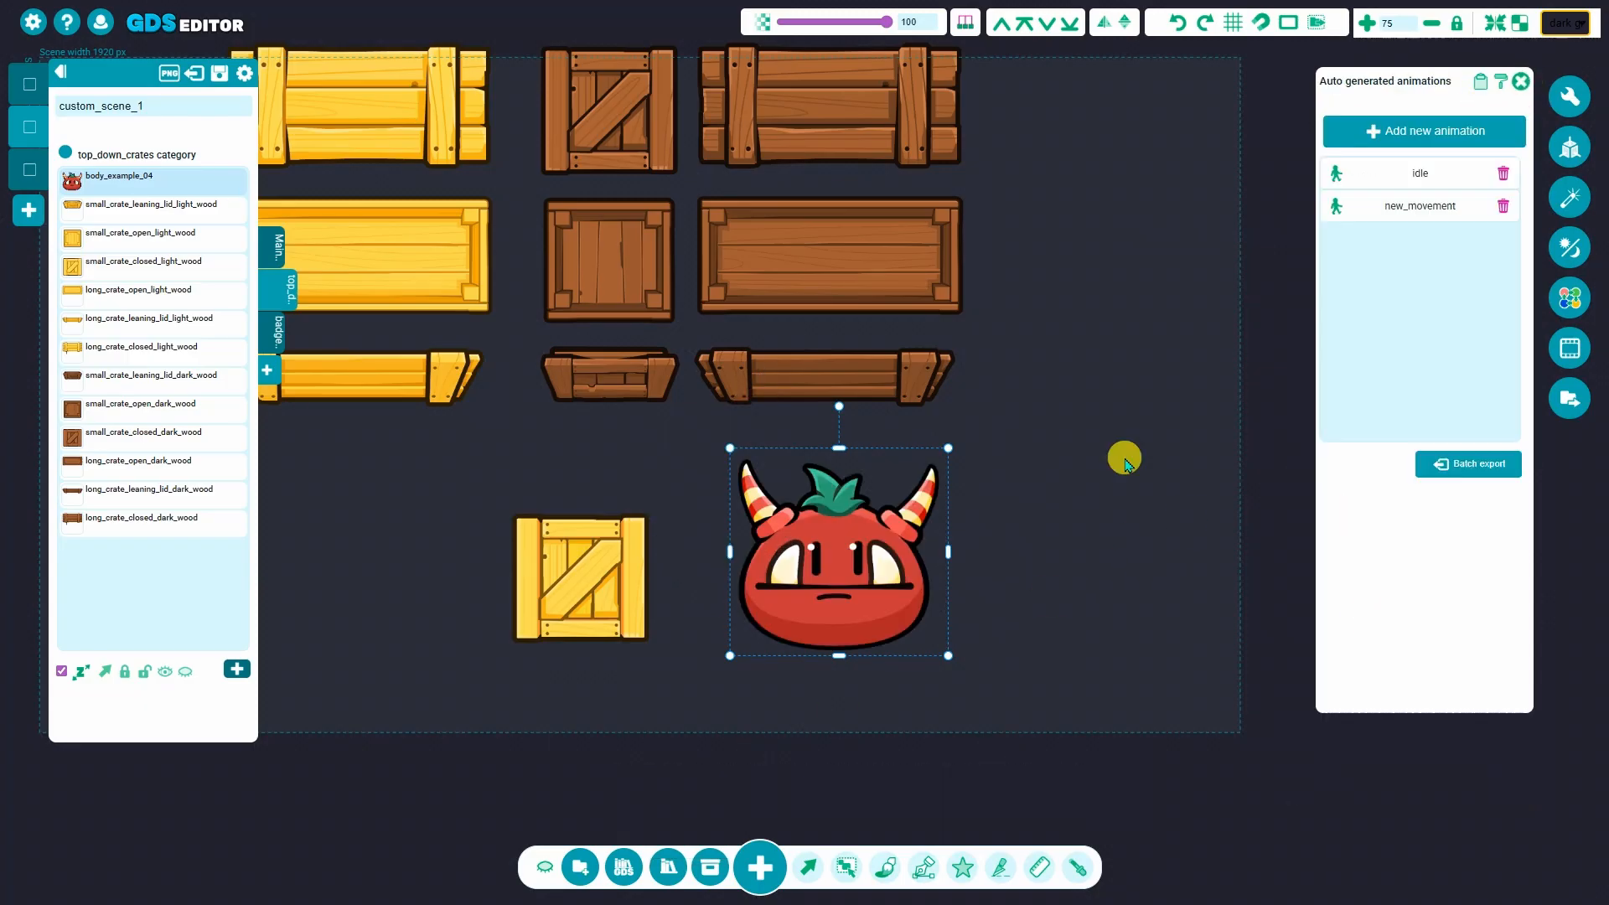
click(862, 592)
scroll(956, 567, up, 2)
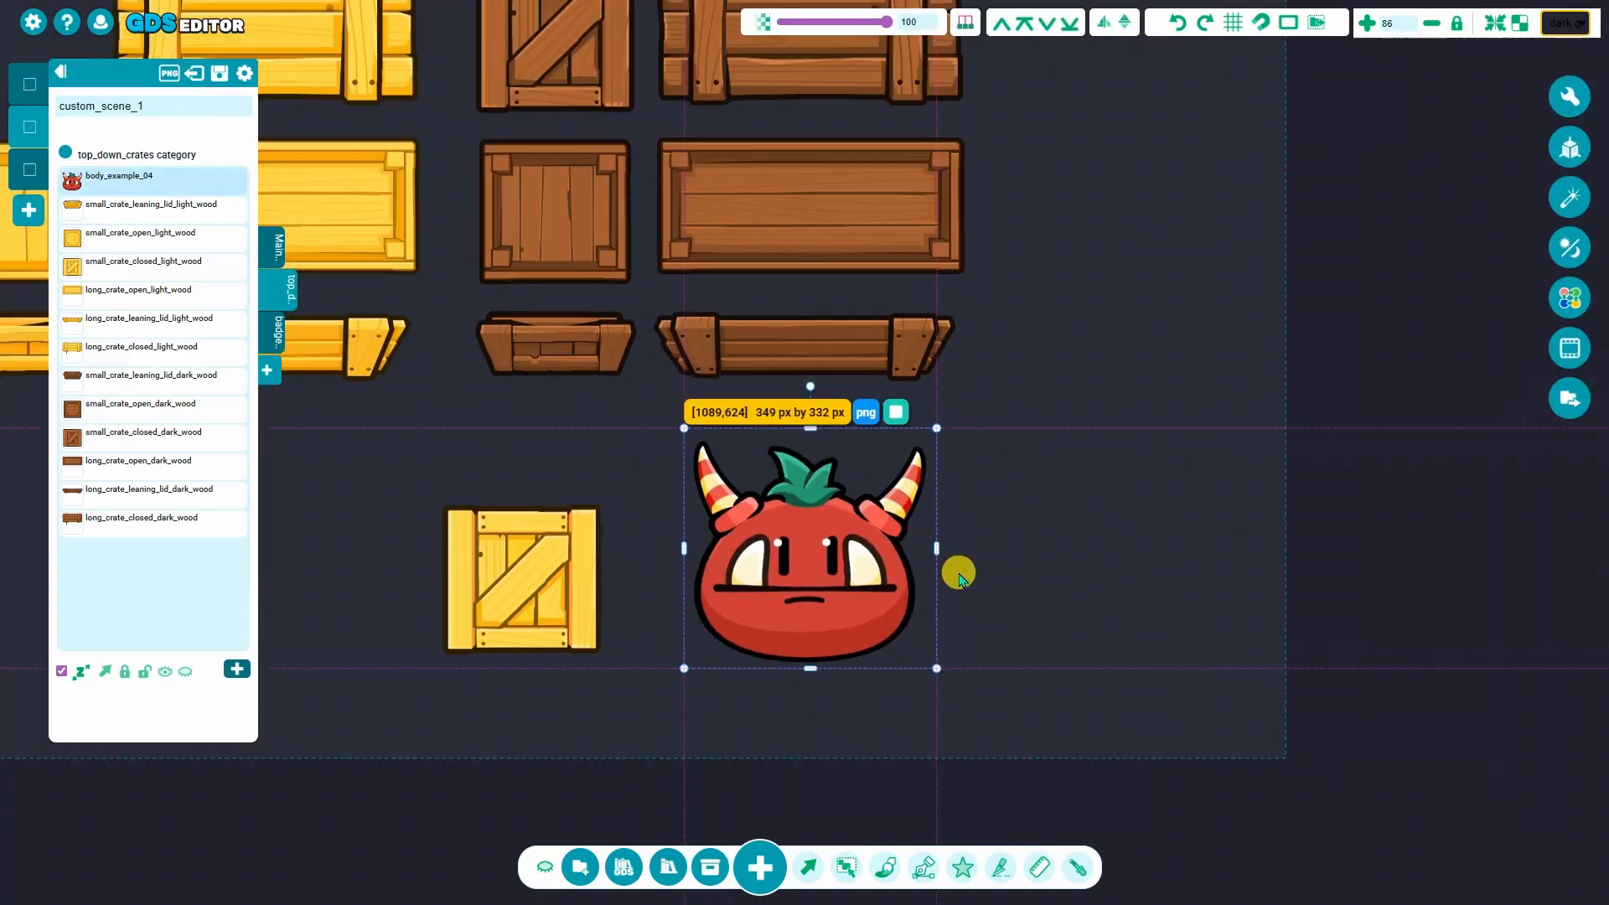
click(1001, 605)
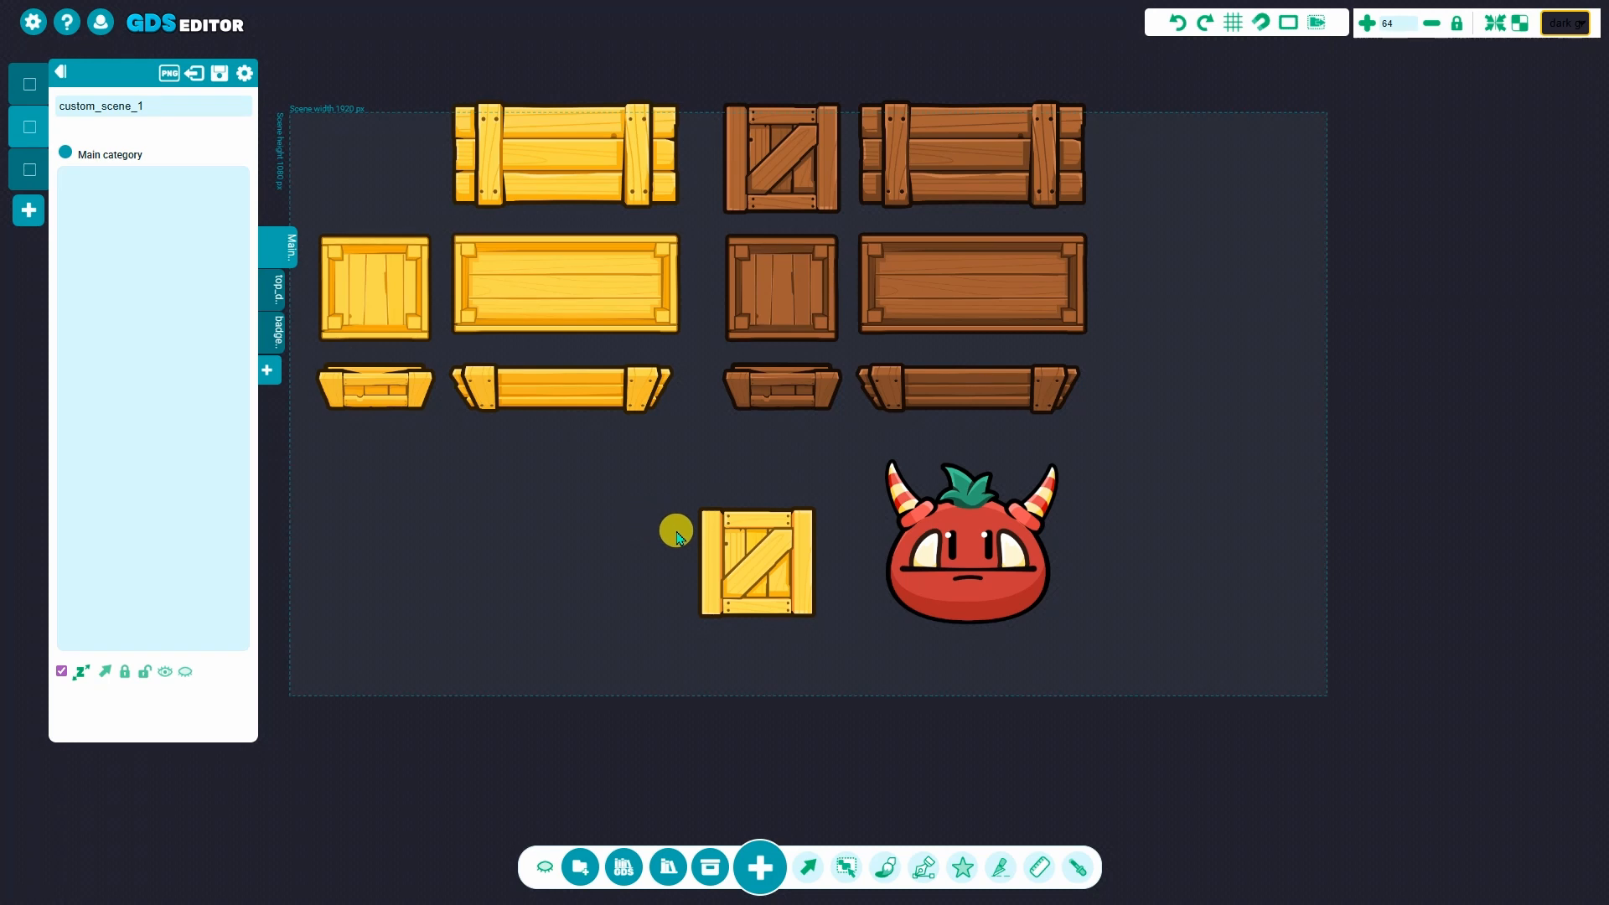
Move the lone small light crate farther from the monster and extract its outline as a new component
drag(747, 546, 657, 545)
right_click(704, 553)
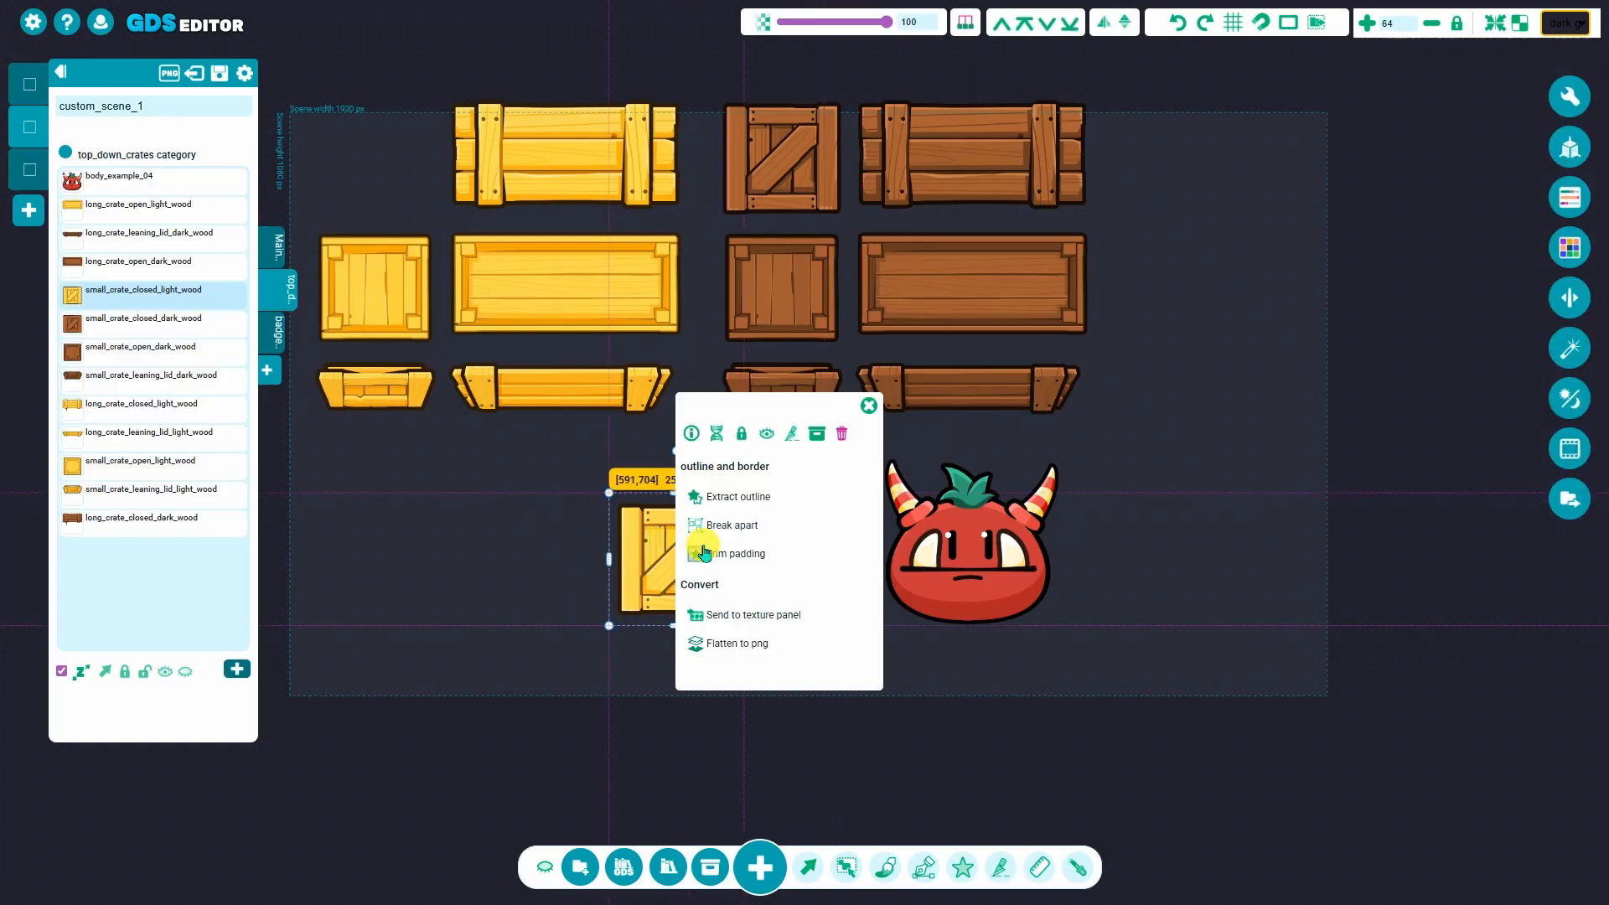
click(740, 497)
Try to place the extracted crate outline on the far side of the monster, and undo the outline's moves
drag(754, 610, 822, 653)
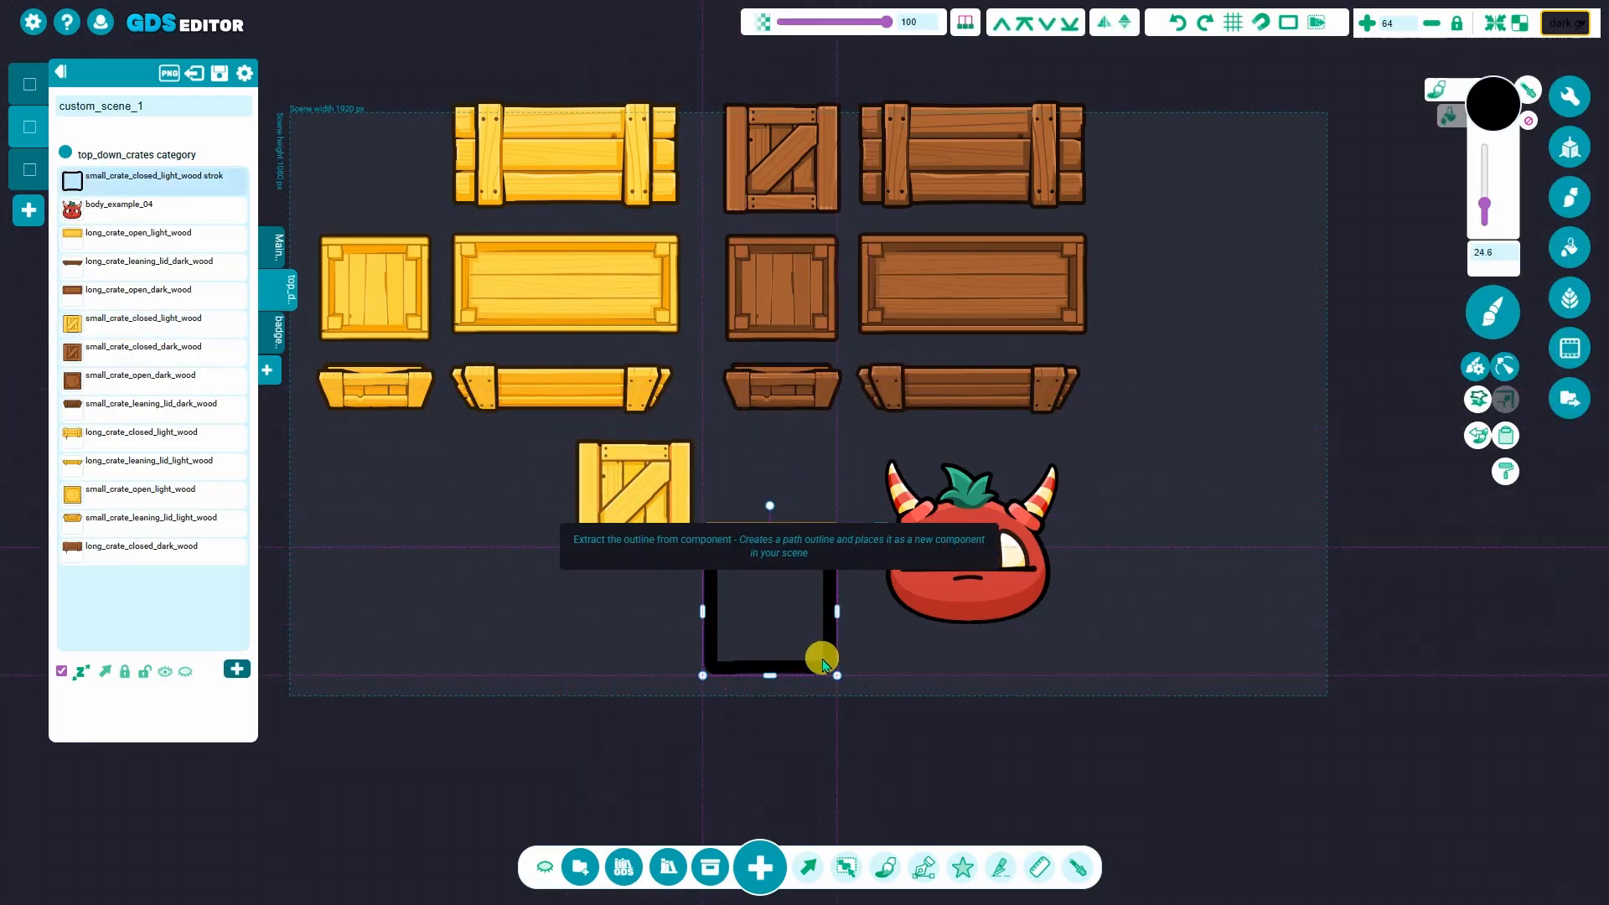
mouse_move(615, 646)
mouse_down()
mouse_move(765, 653)
mouse_move(1060, 603)
mouse_up()
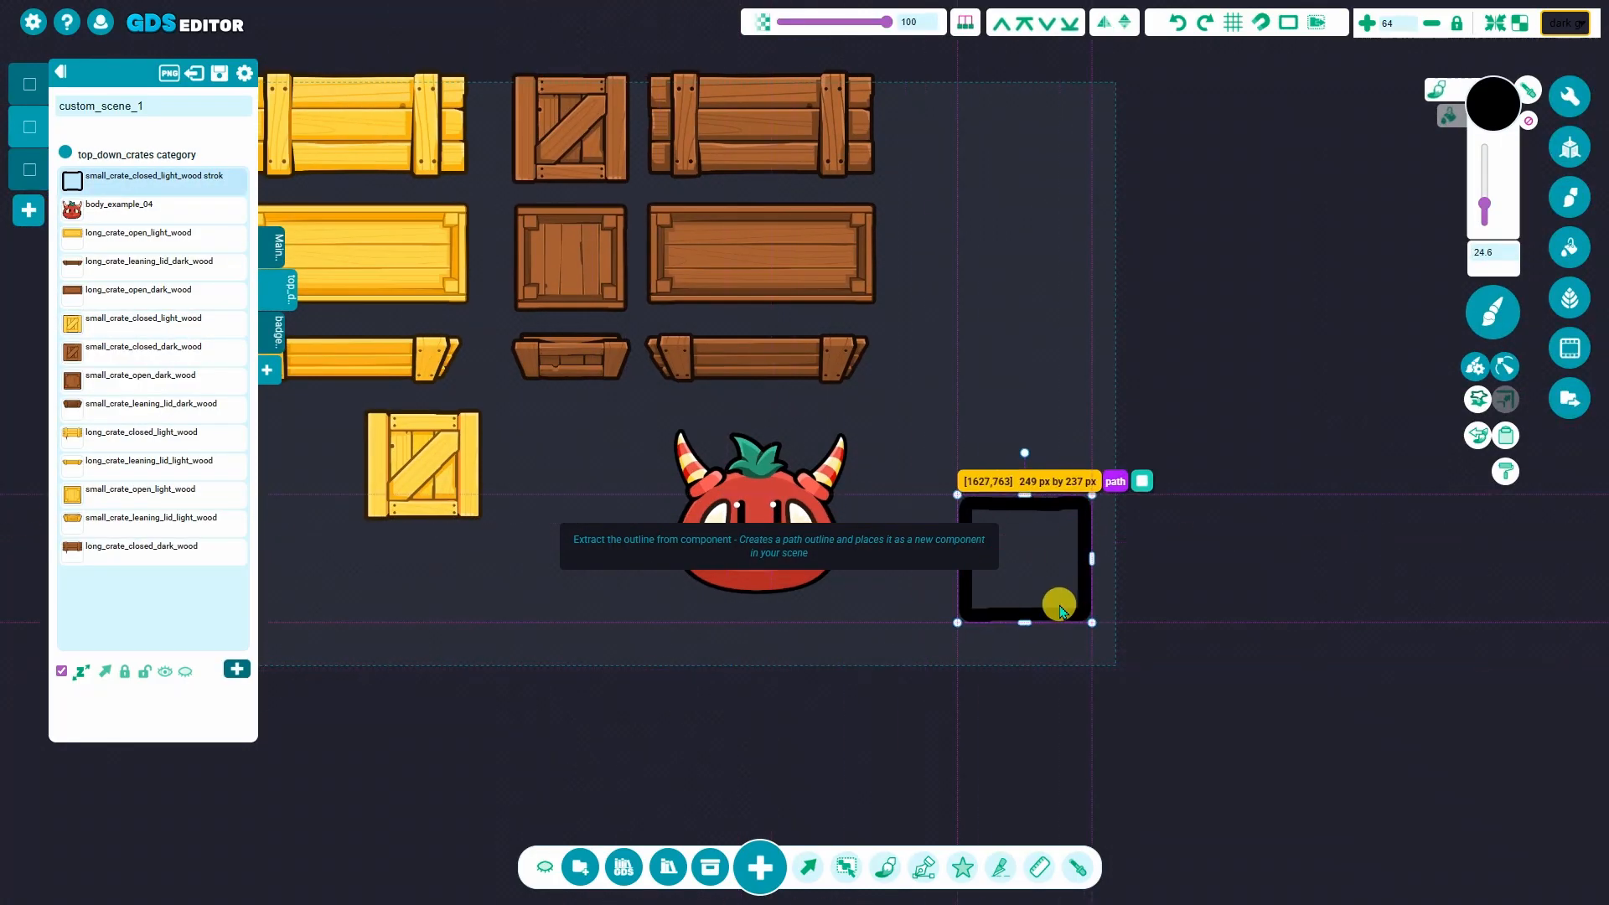
key(ctrl+z)
key(ctrl+z)
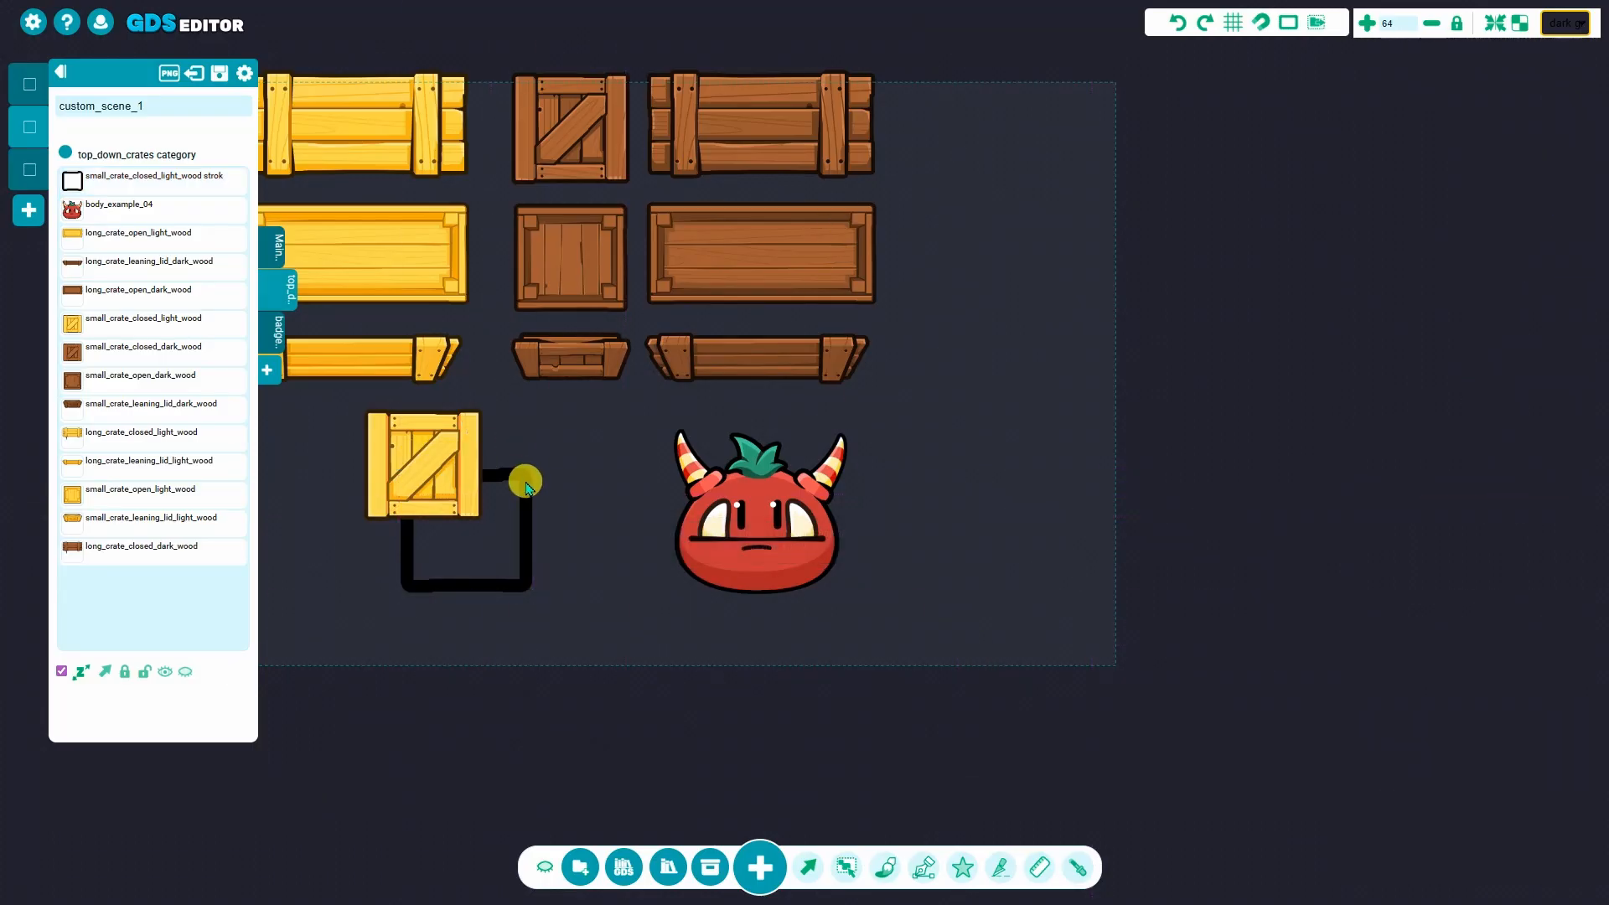
Place the extracted outline between the lone light crate and the monster, at about [801,690]
click(525, 495)
key(ctrl+y)
ctrl+scroll(733, 567, down, 3)
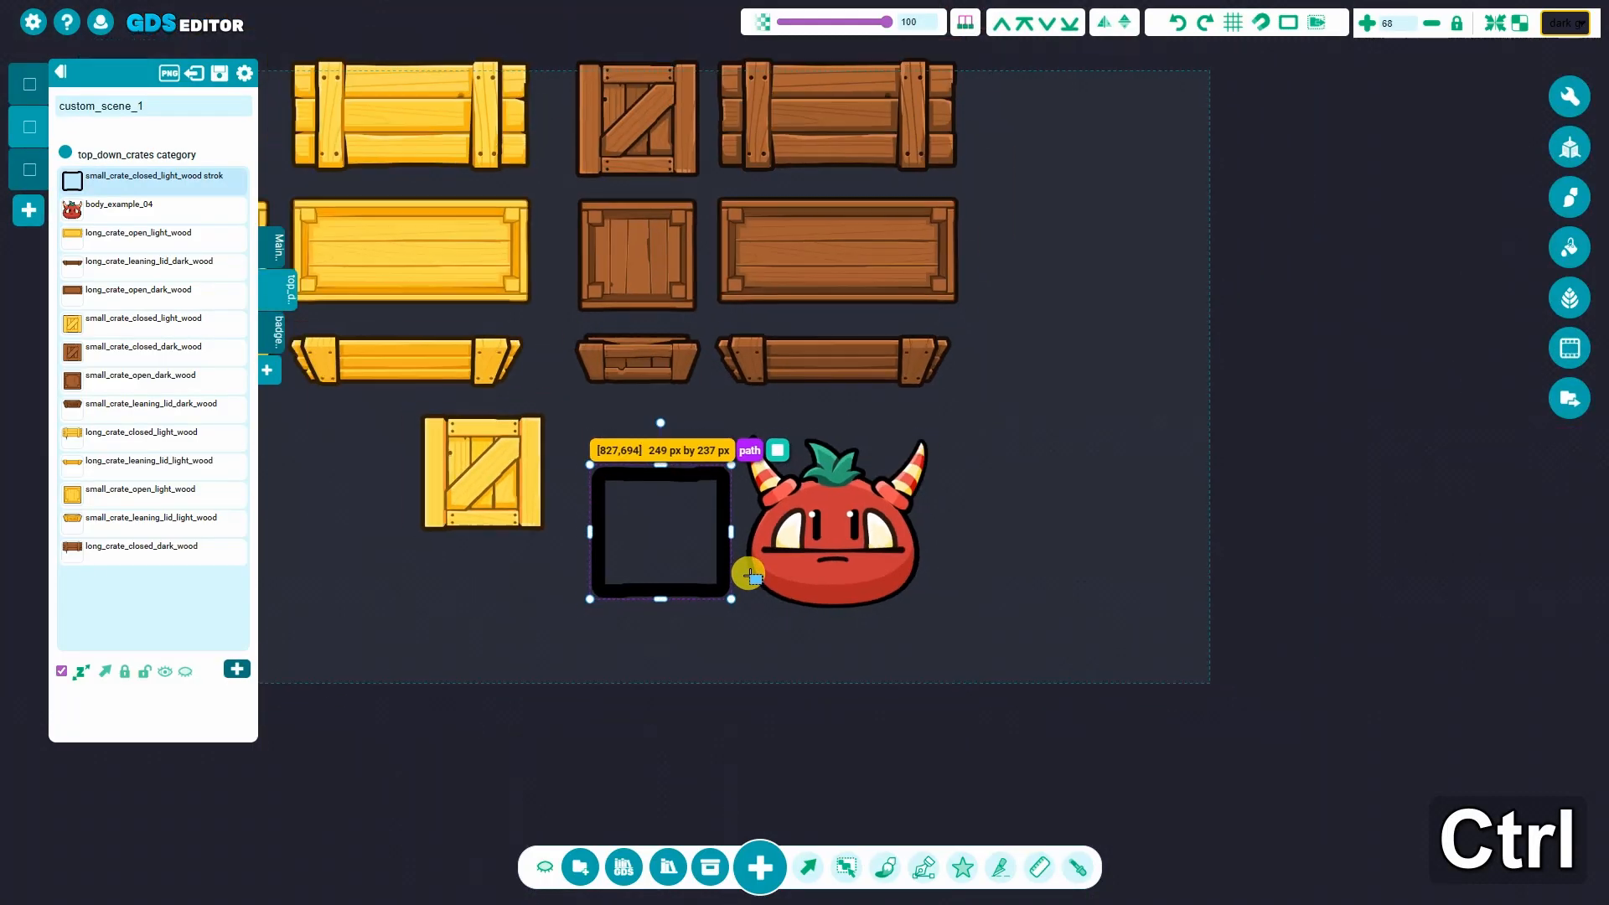
ctrl+scroll(734, 637, up, 5)
click(758, 602)
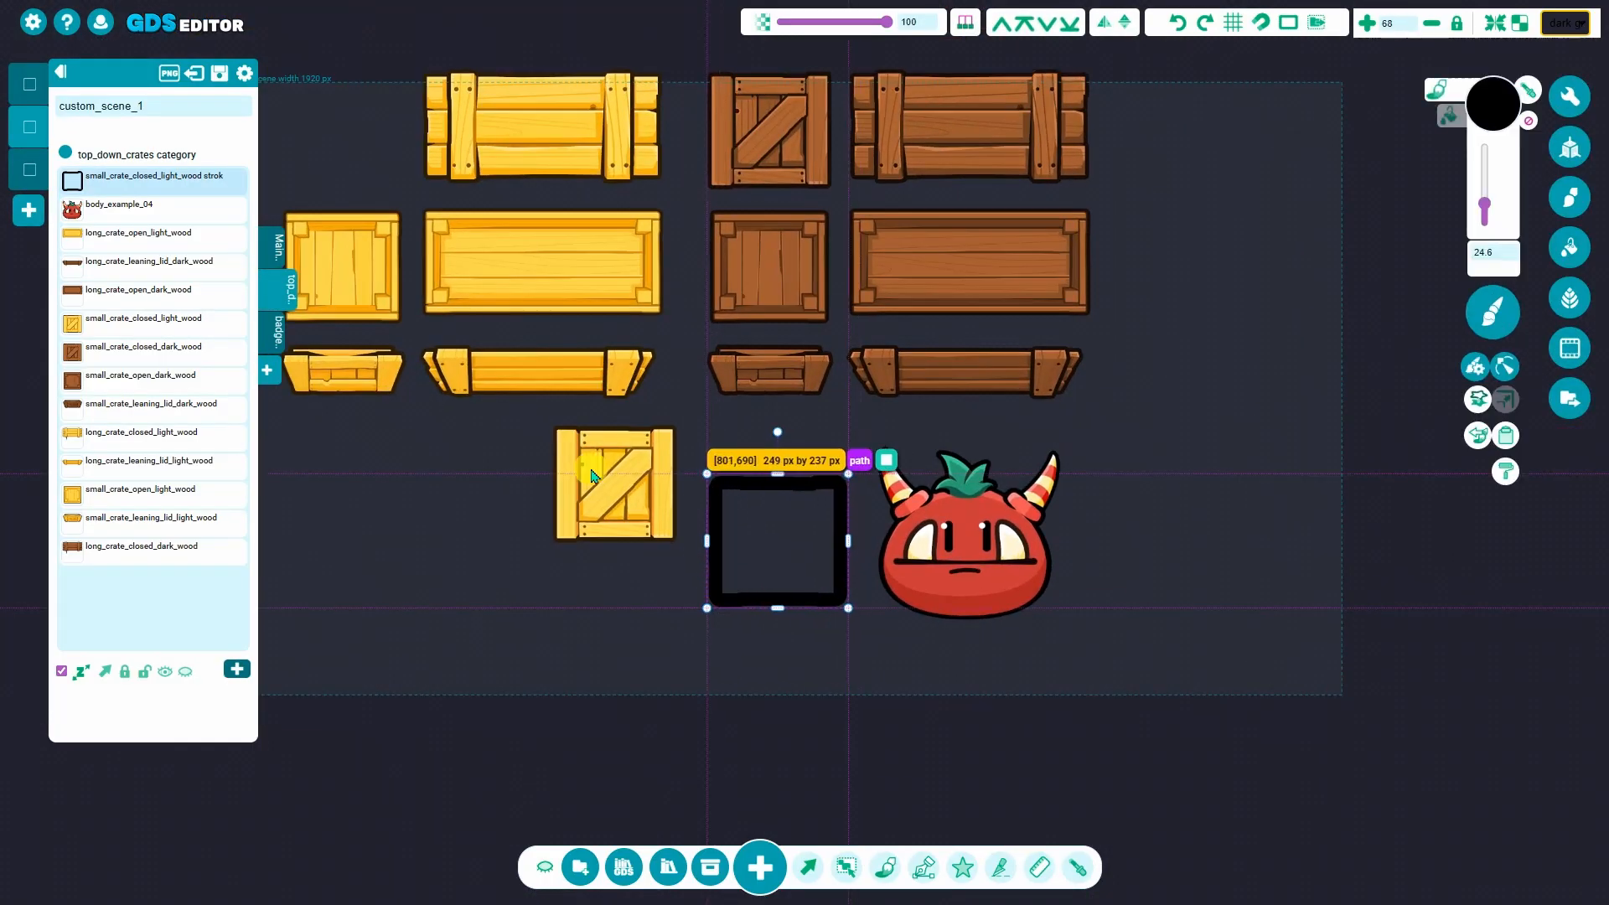
Look at the badges category and the export options for the extracted crate outline
click(270, 336)
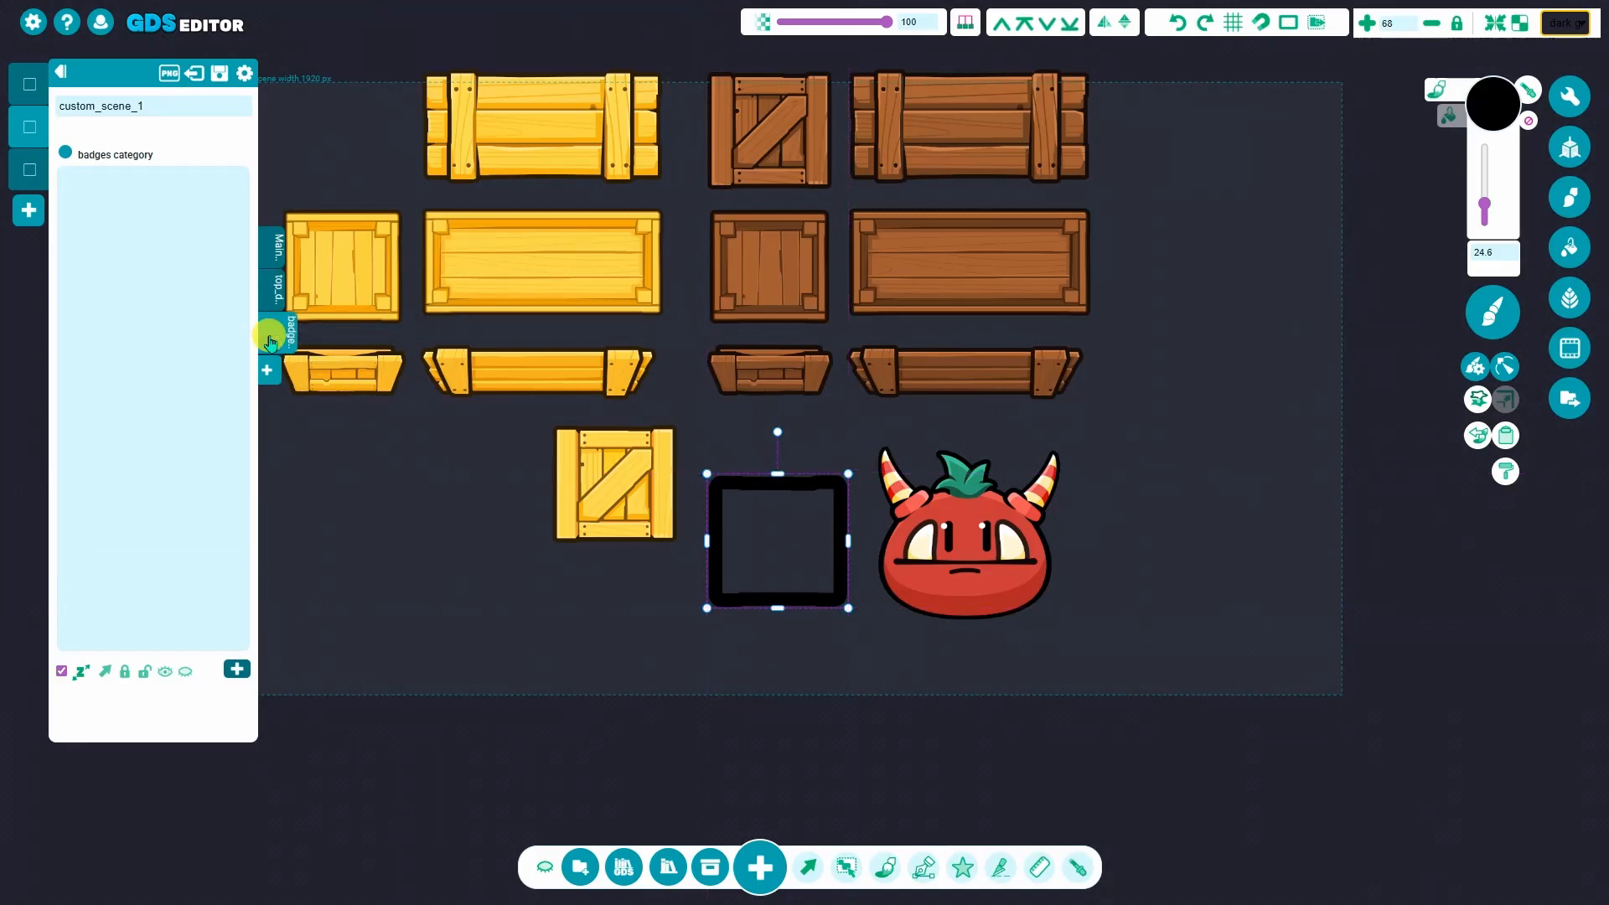
click(279, 300)
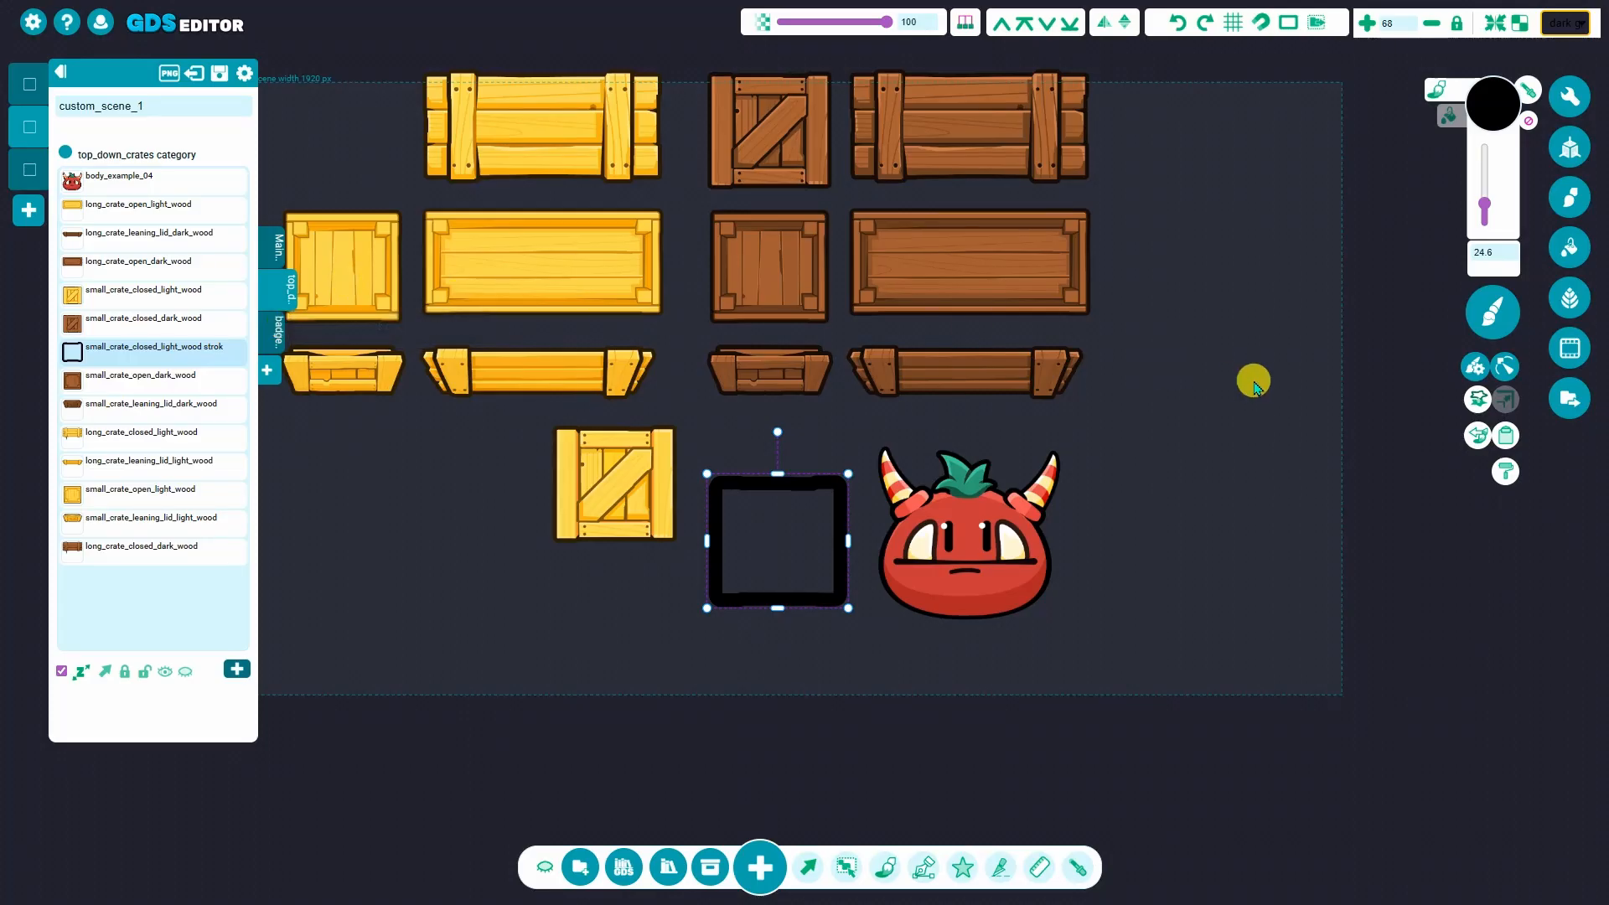
click(1575, 405)
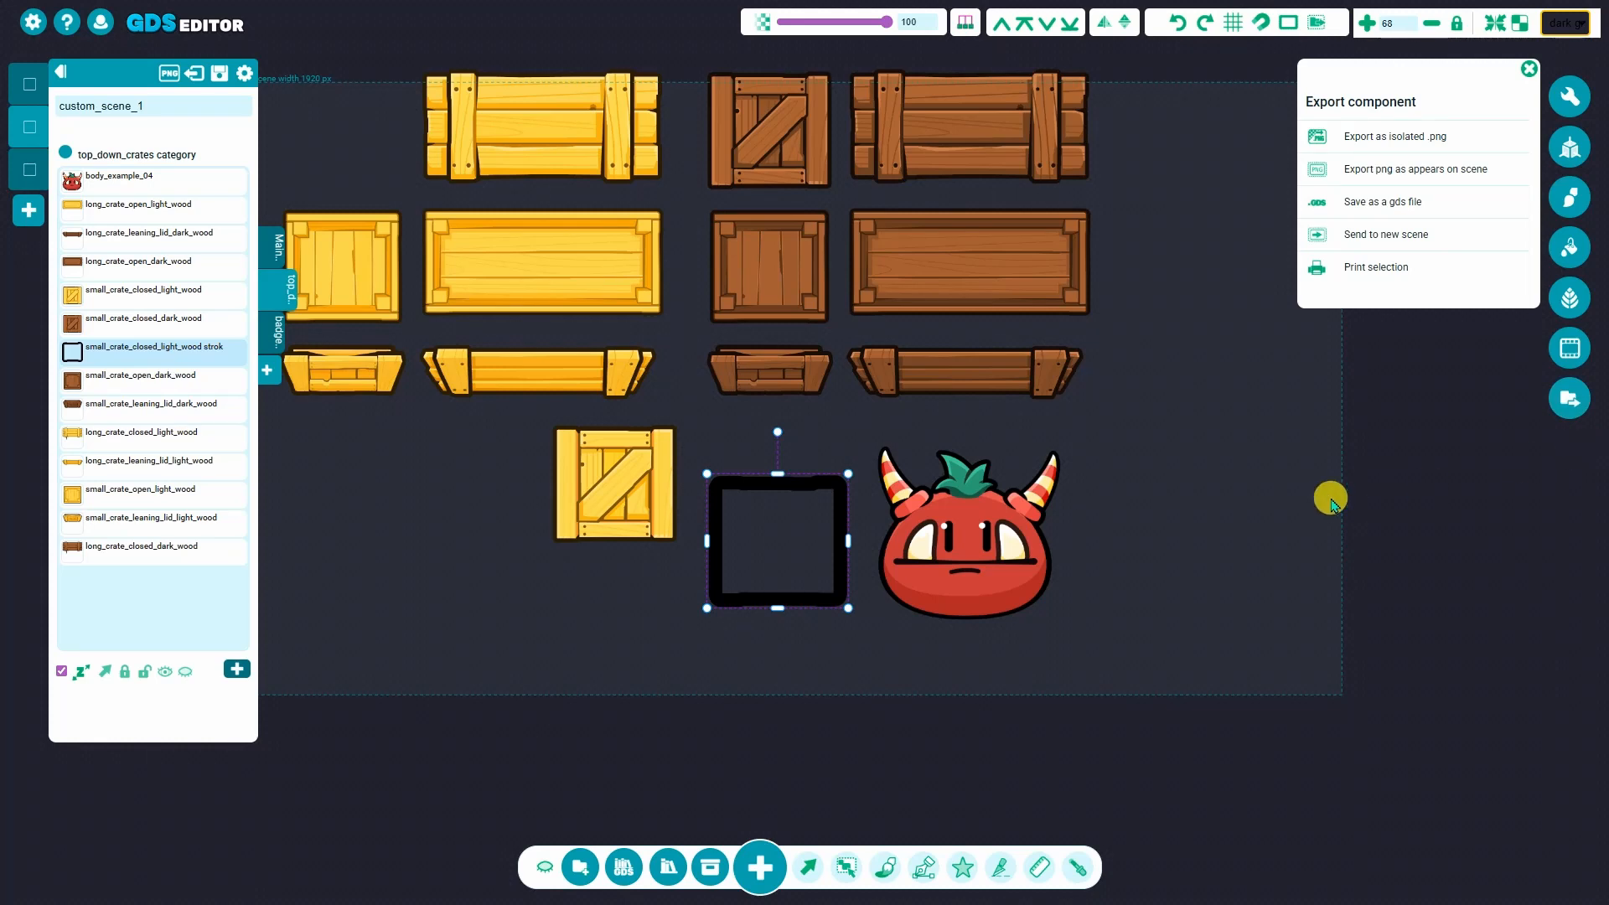
click(1529, 74)
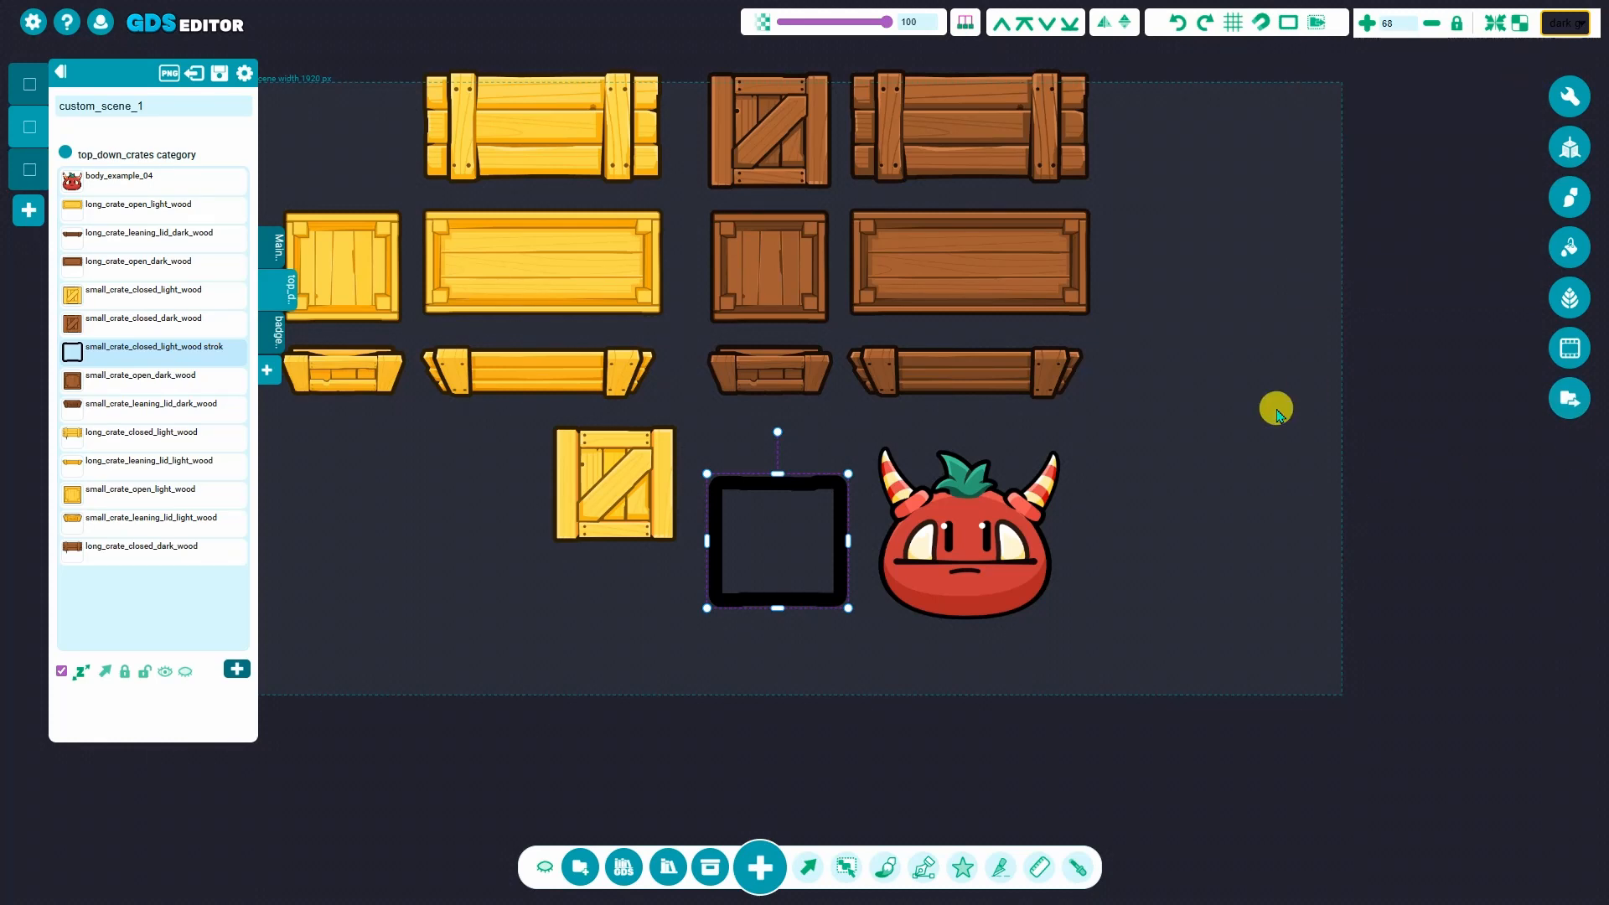
click(1274, 406)
Shift the long closed dark wood crate slightly farther from the small closed dark crate and deselect it
click(958, 141)
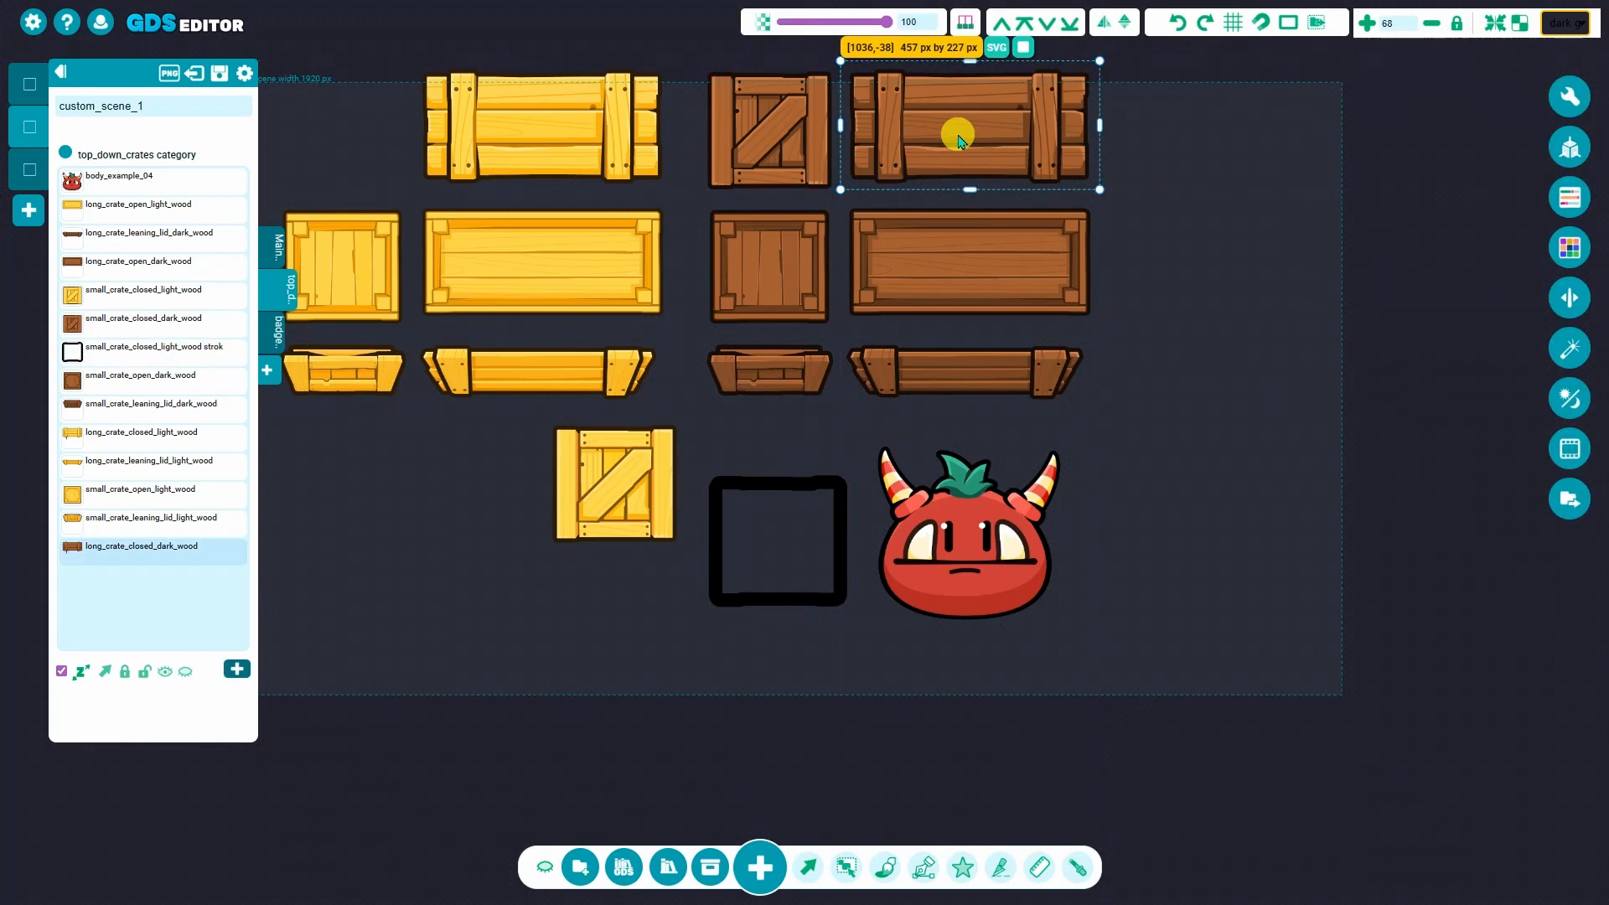
click(1190, 216)
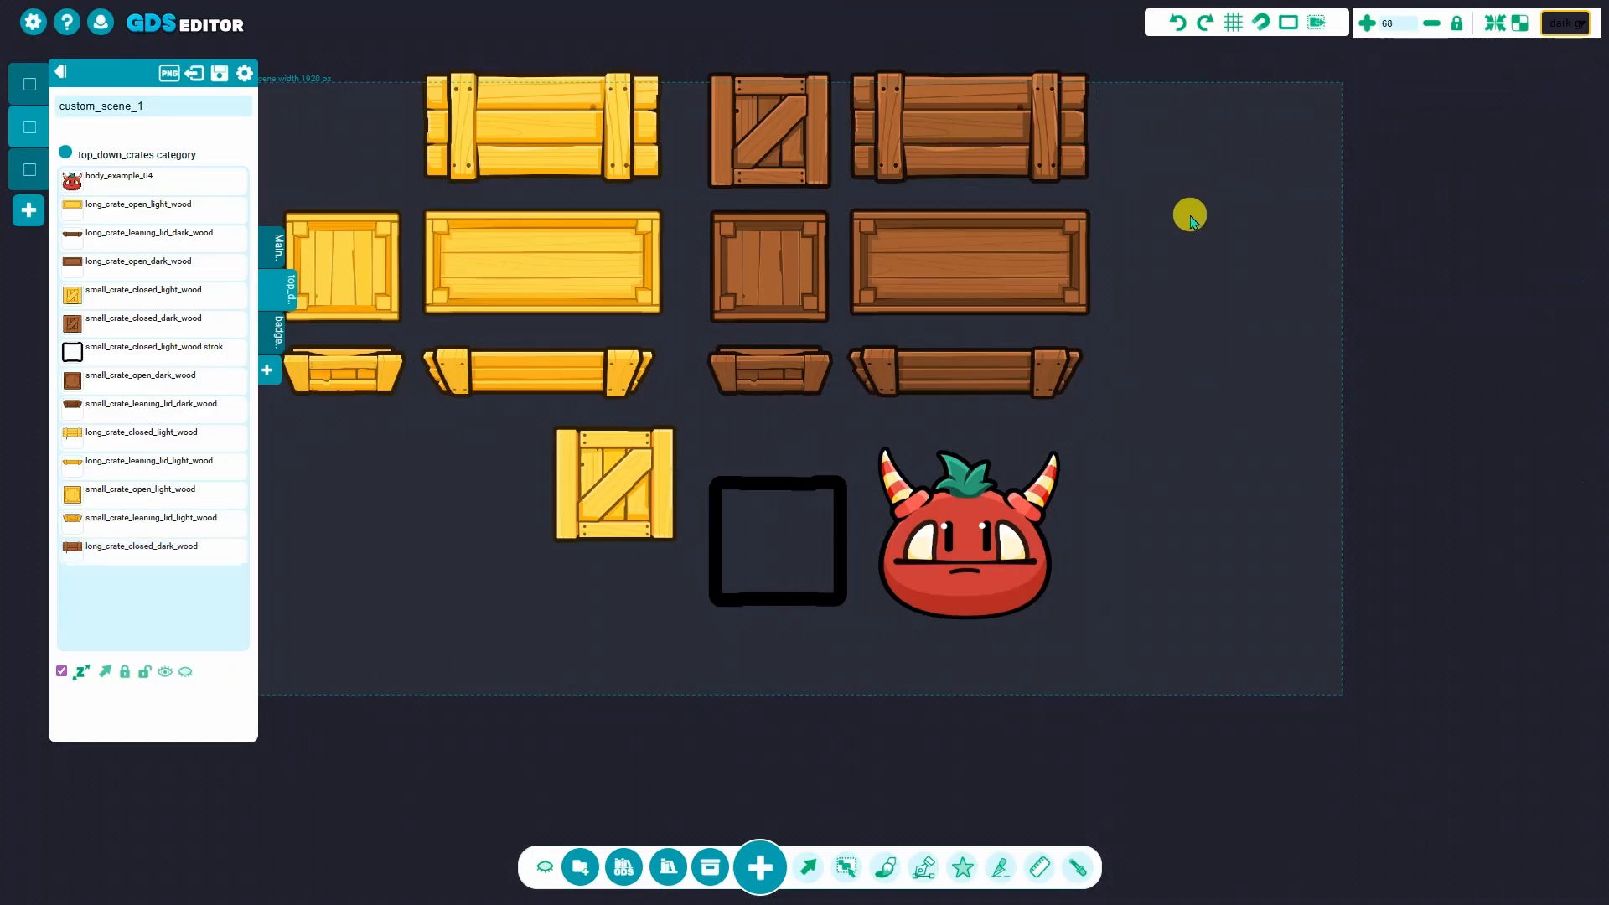
click(1024, 143)
drag(1023, 143, 1156, 134)
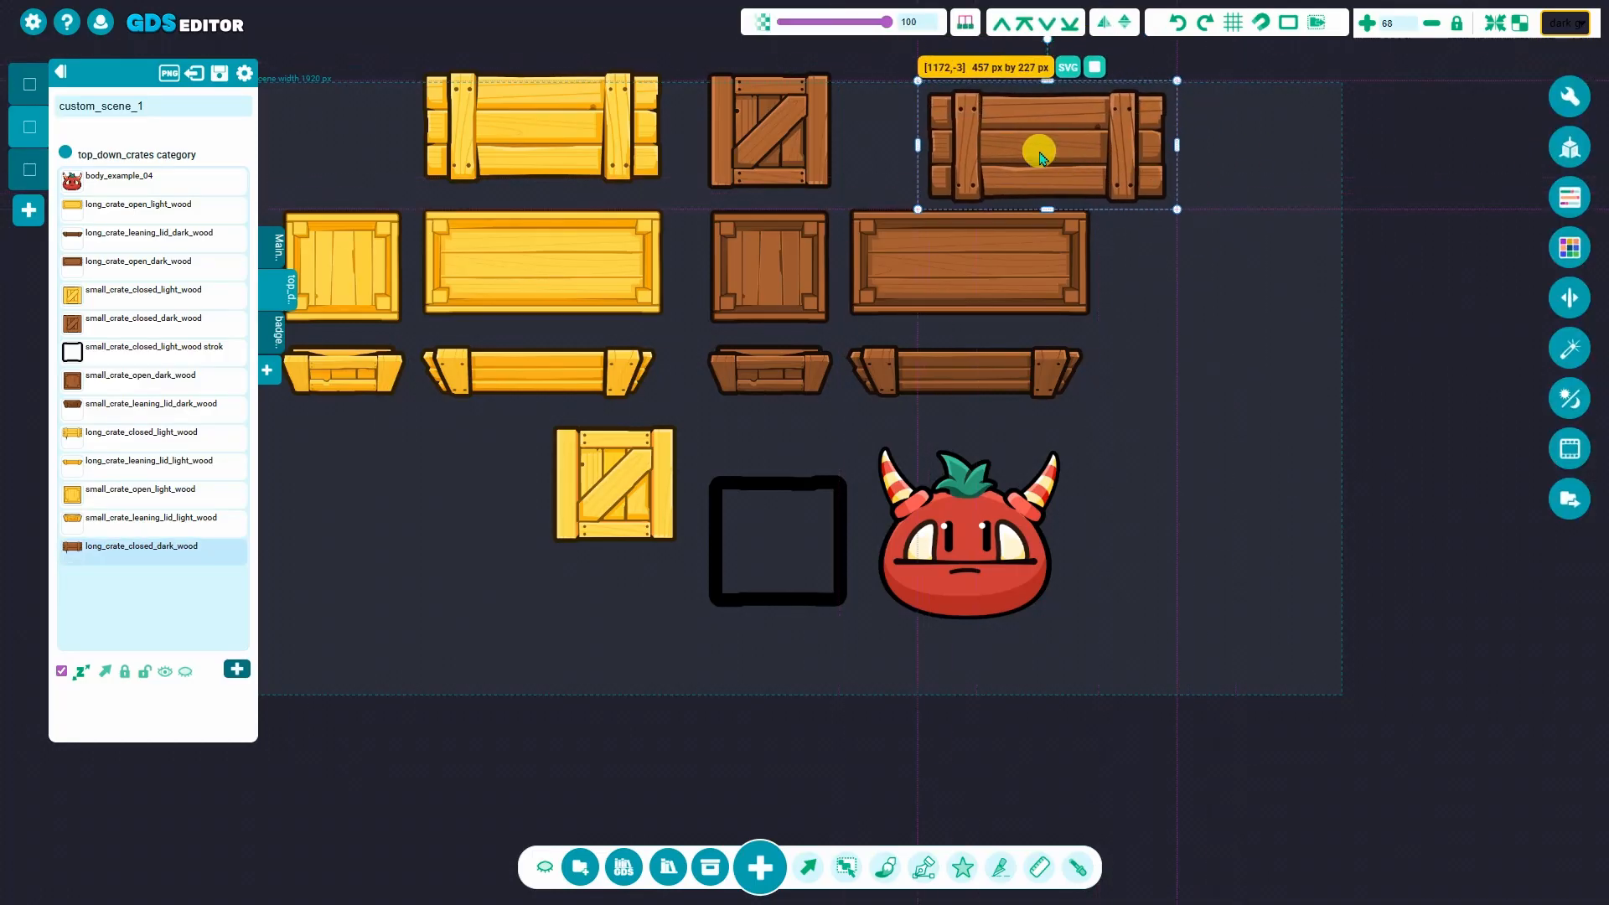
drag(1039, 153, 1039, 152)
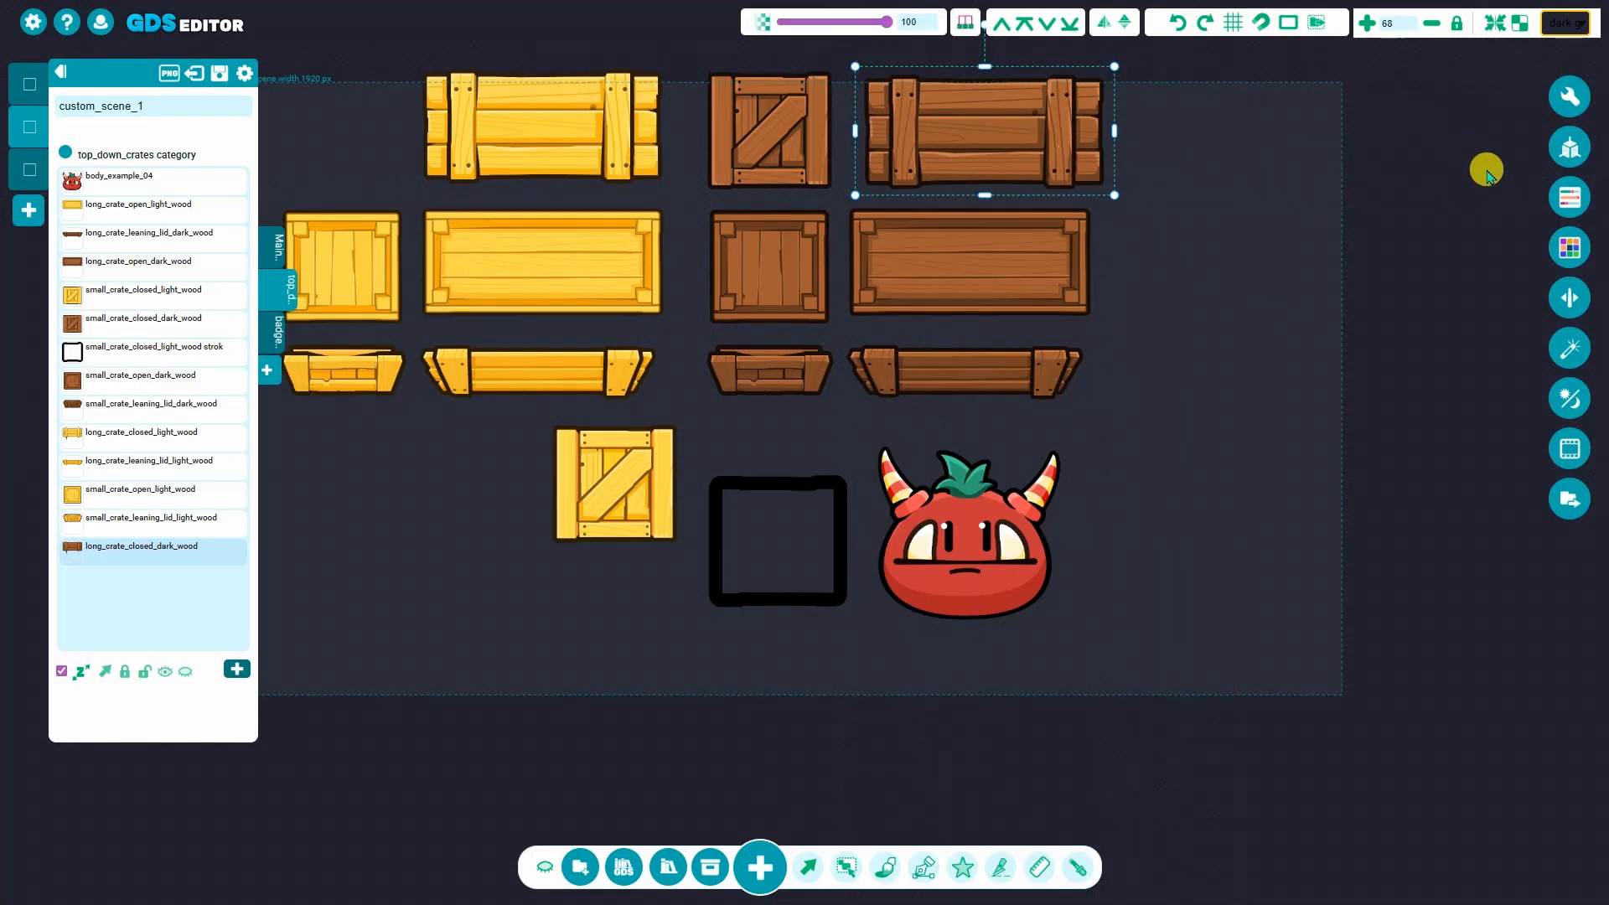
key(F2)
click(1230, 220)
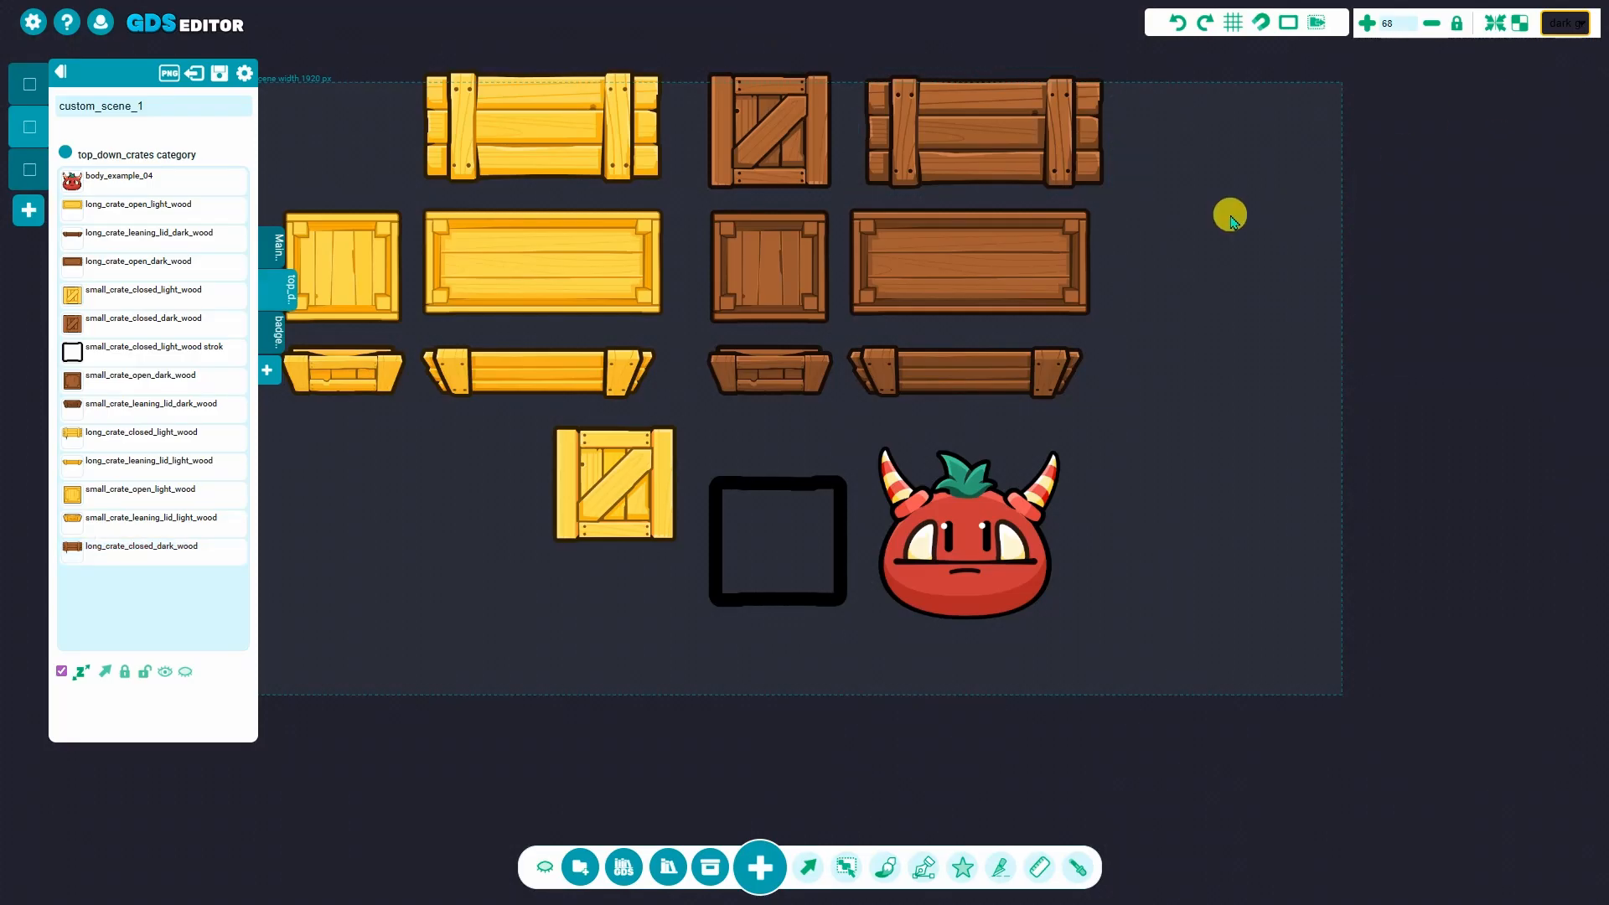
Look through the main palette and the badges category, and return to the top_down_crates category
ctrl+scroll(406, 363, down, 2)
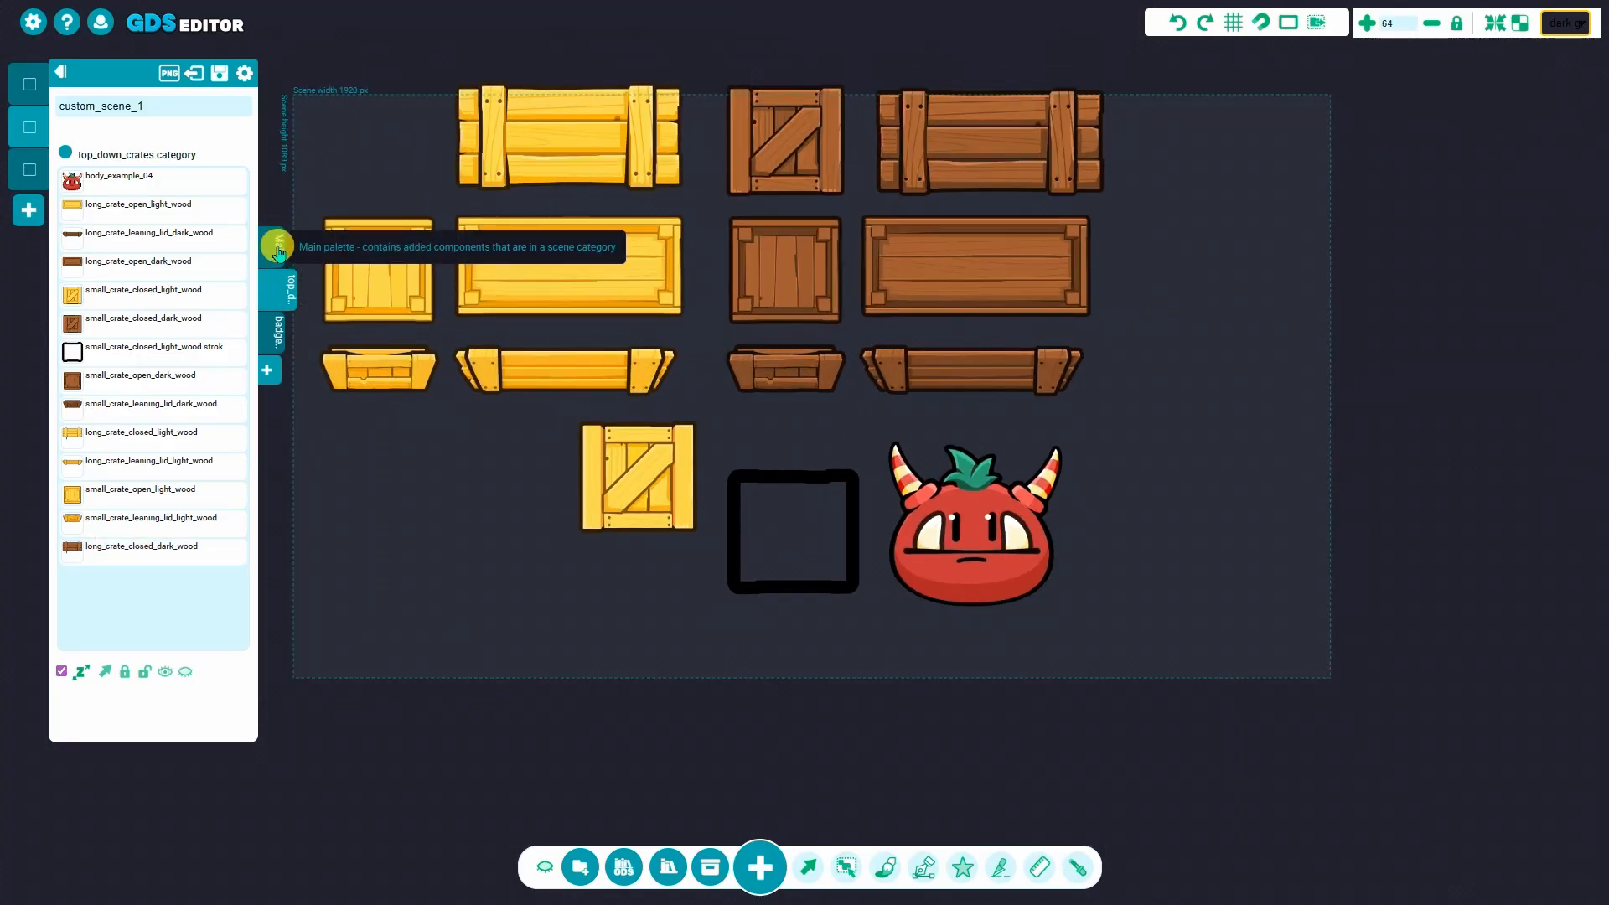
click(279, 251)
click(271, 329)
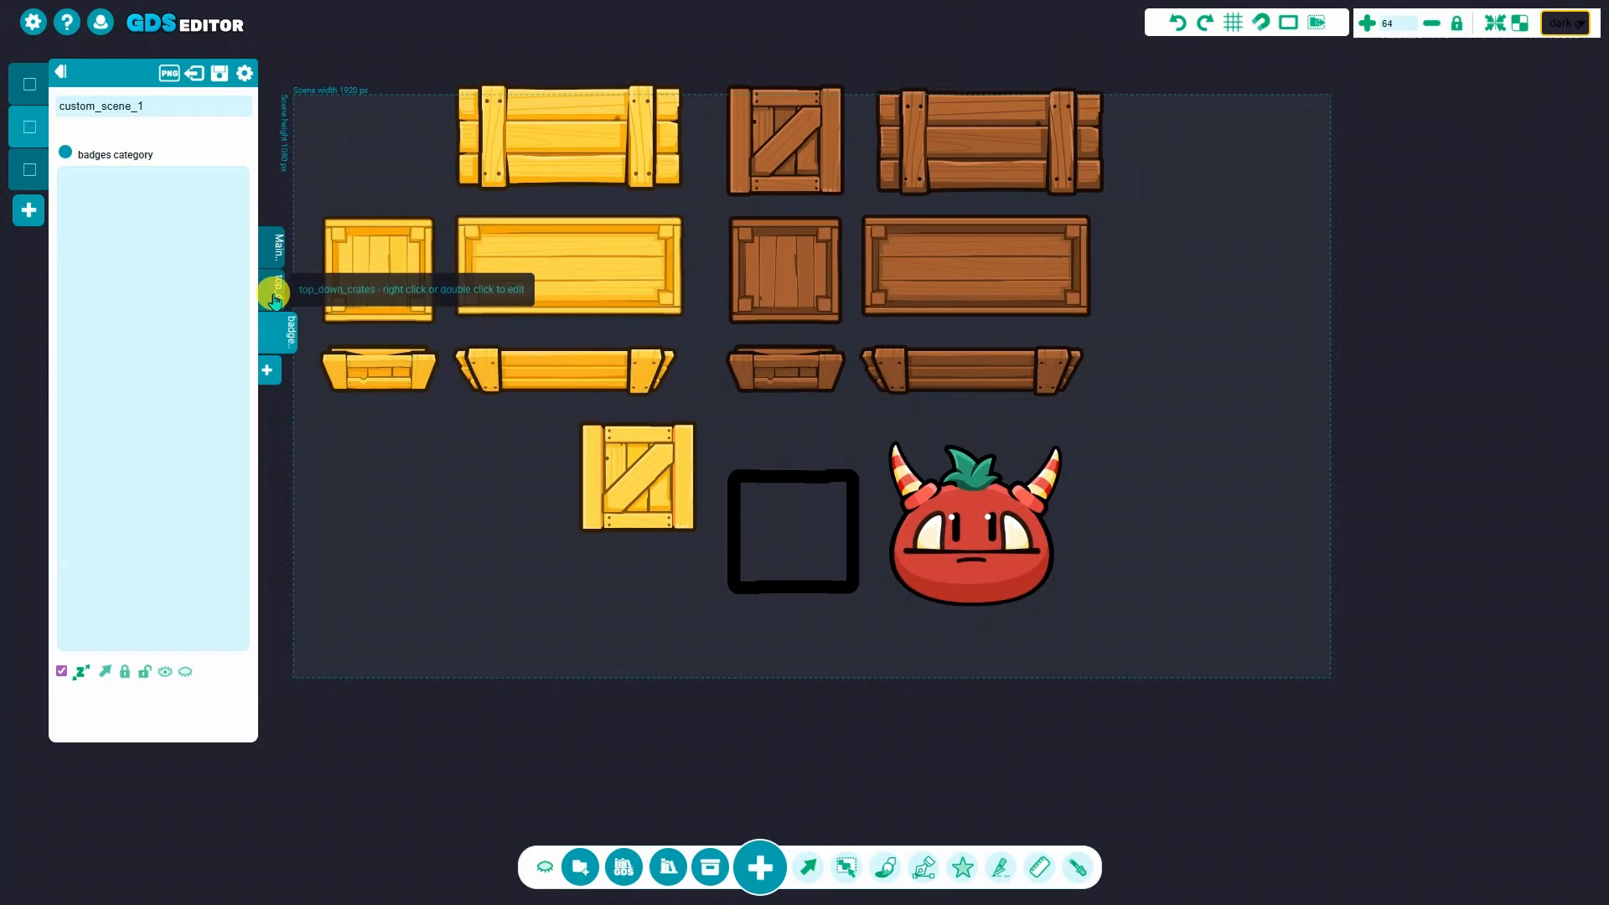
click(274, 297)
ctrl+scroll(611, 514, up, 3)
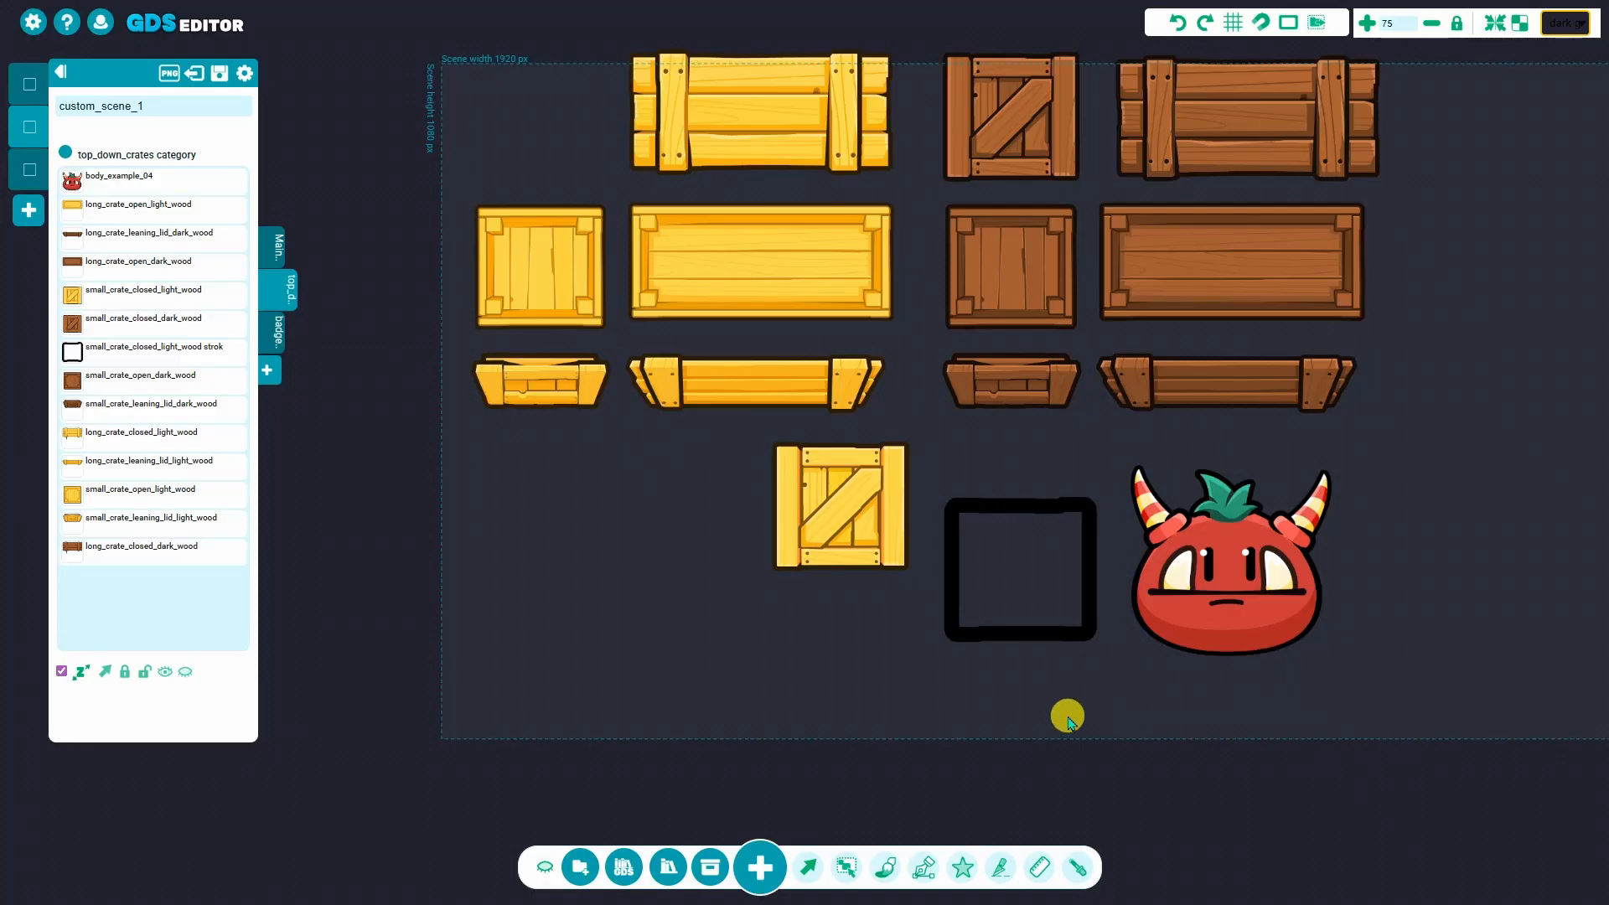
ctrl+scroll(1129, 333, up, 2)
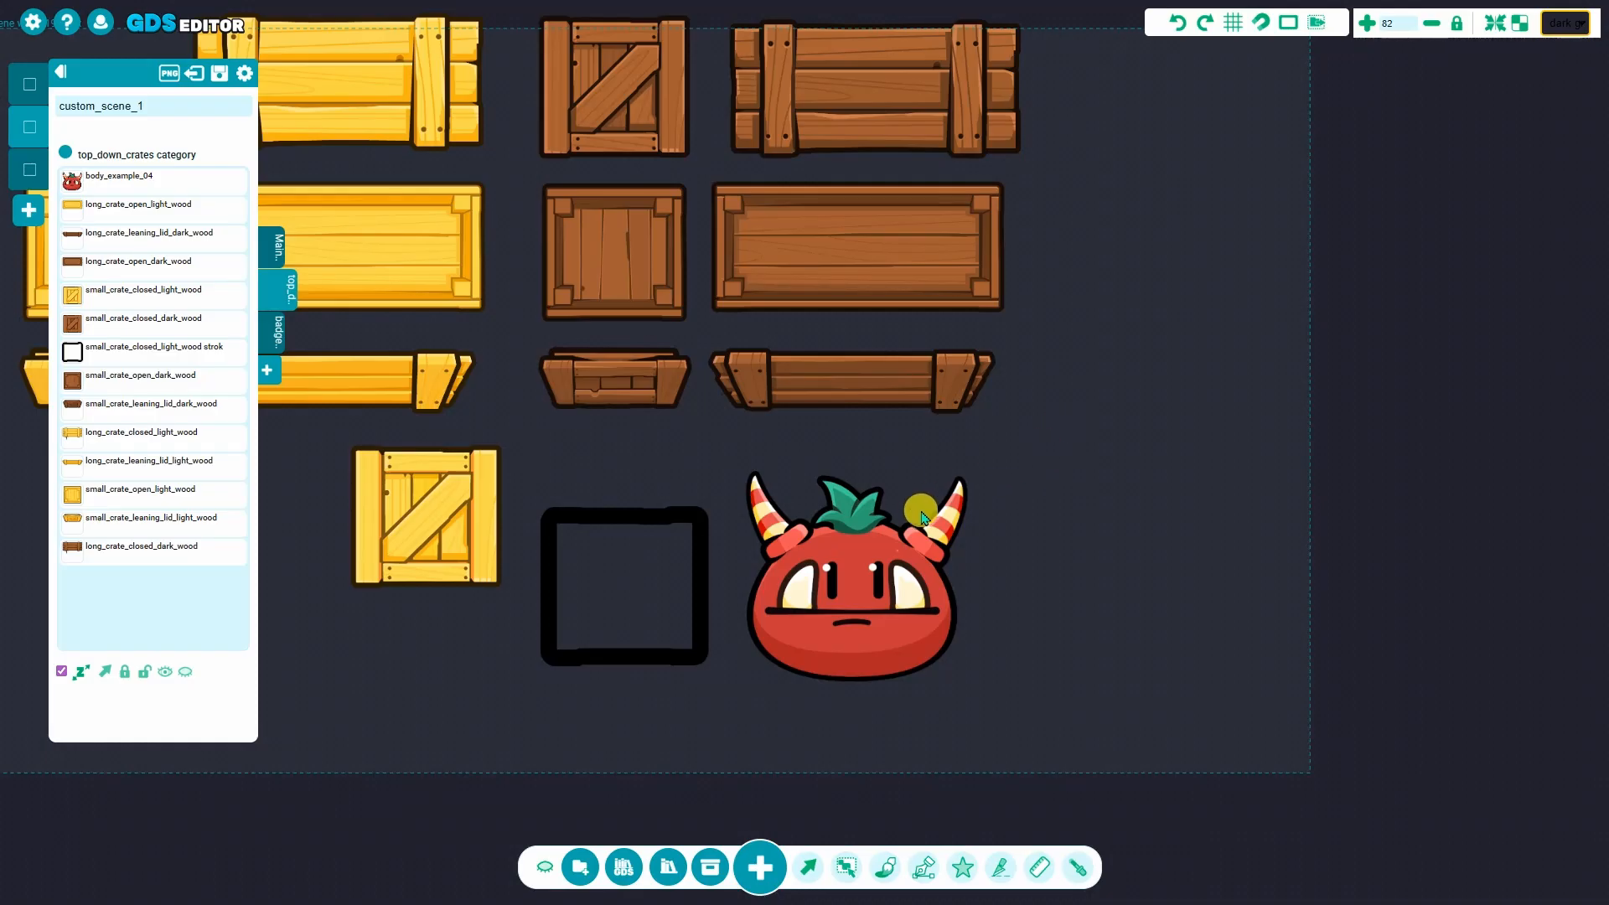
Open the monster's auto-generated animations and start adding a new animation
click(903, 553)
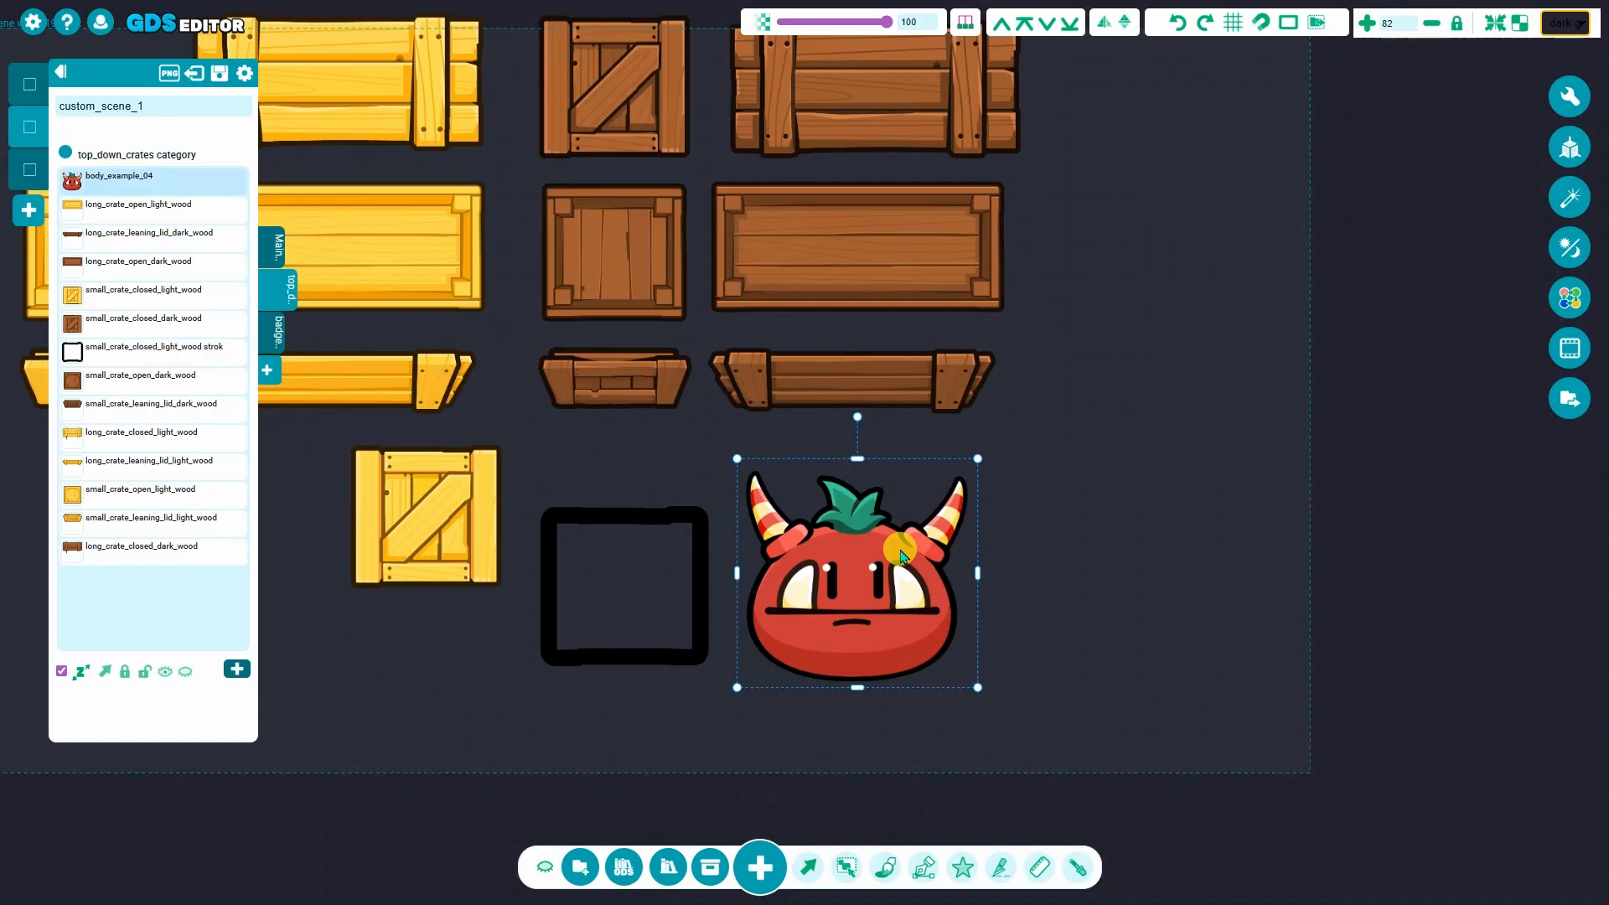
click(1576, 350)
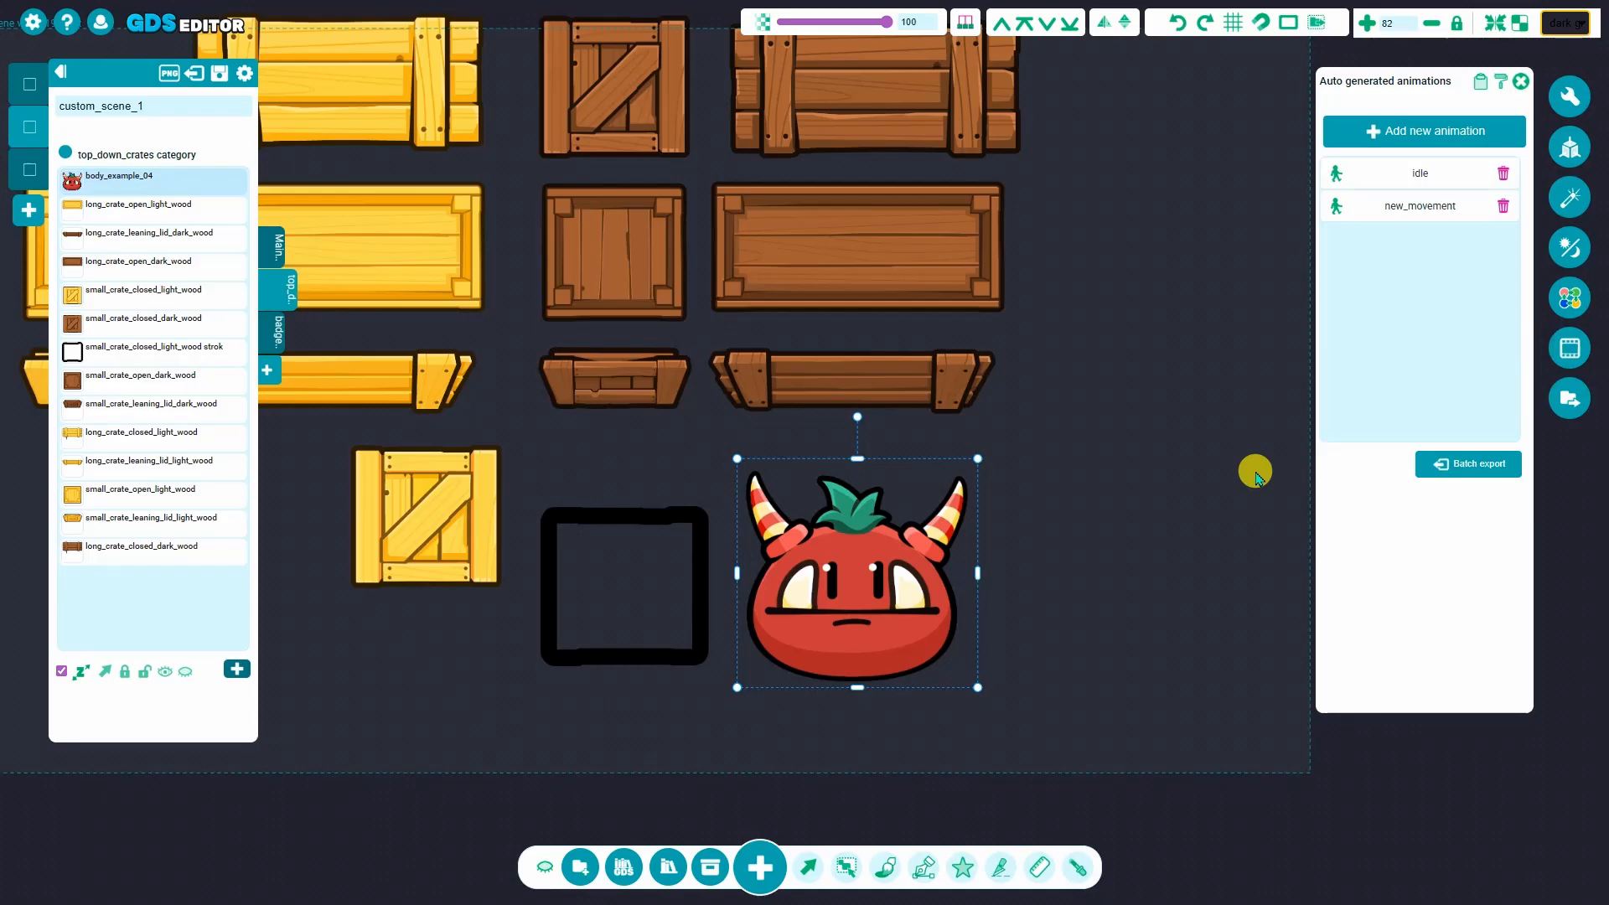
click(1420, 131)
click(1280, 185)
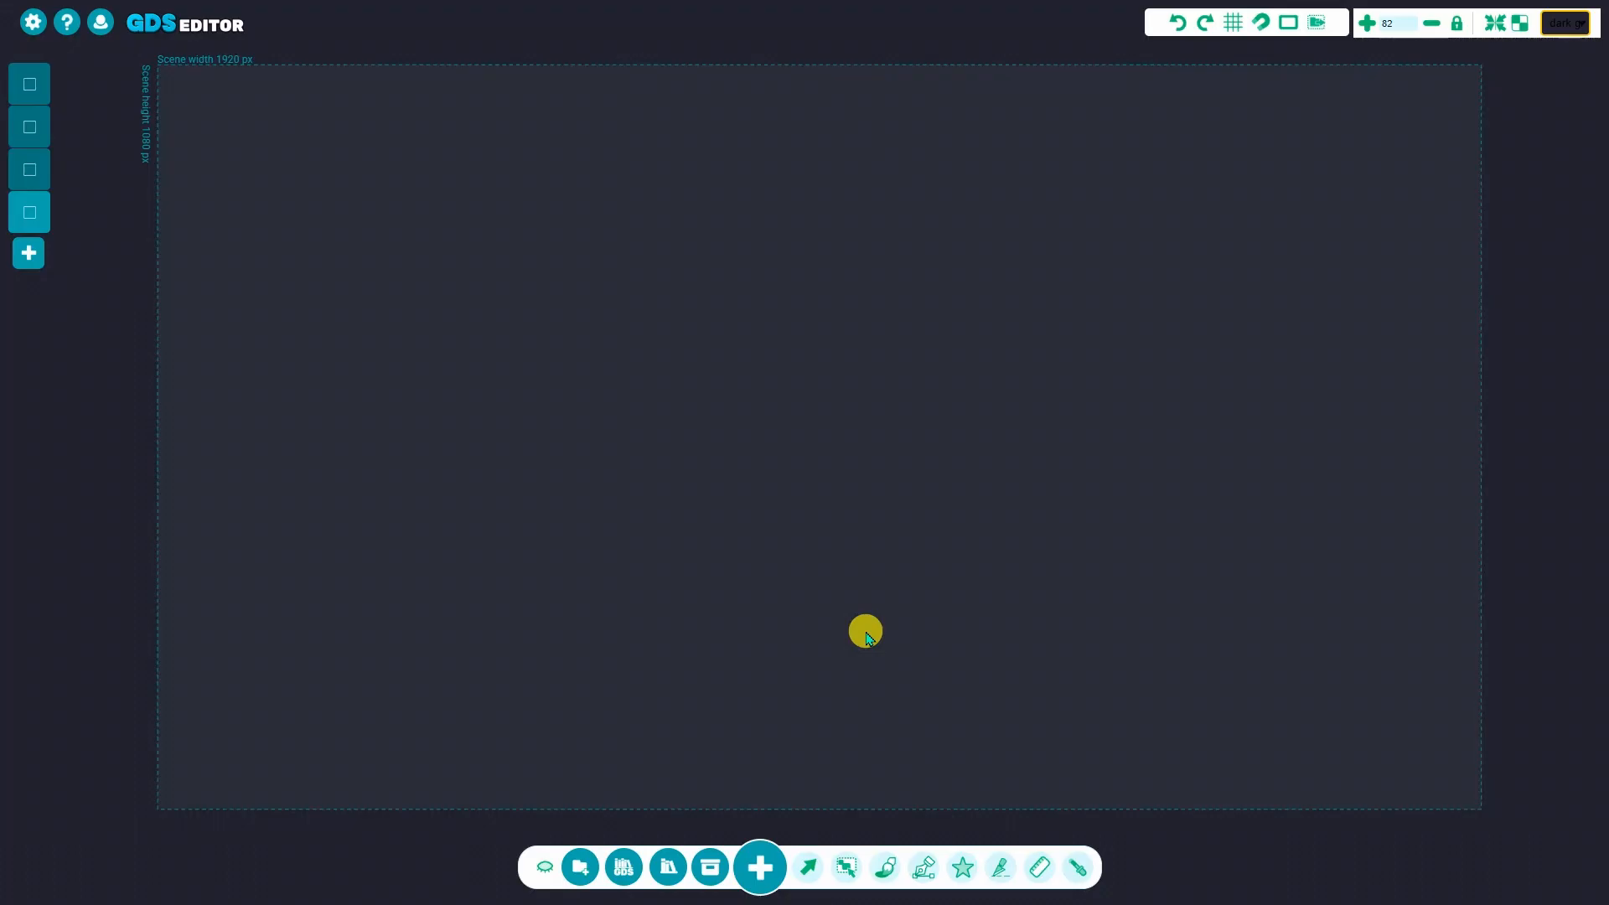
Generate a grid component in the empty scene with cell width 50 and cell height 50
click(760, 867)
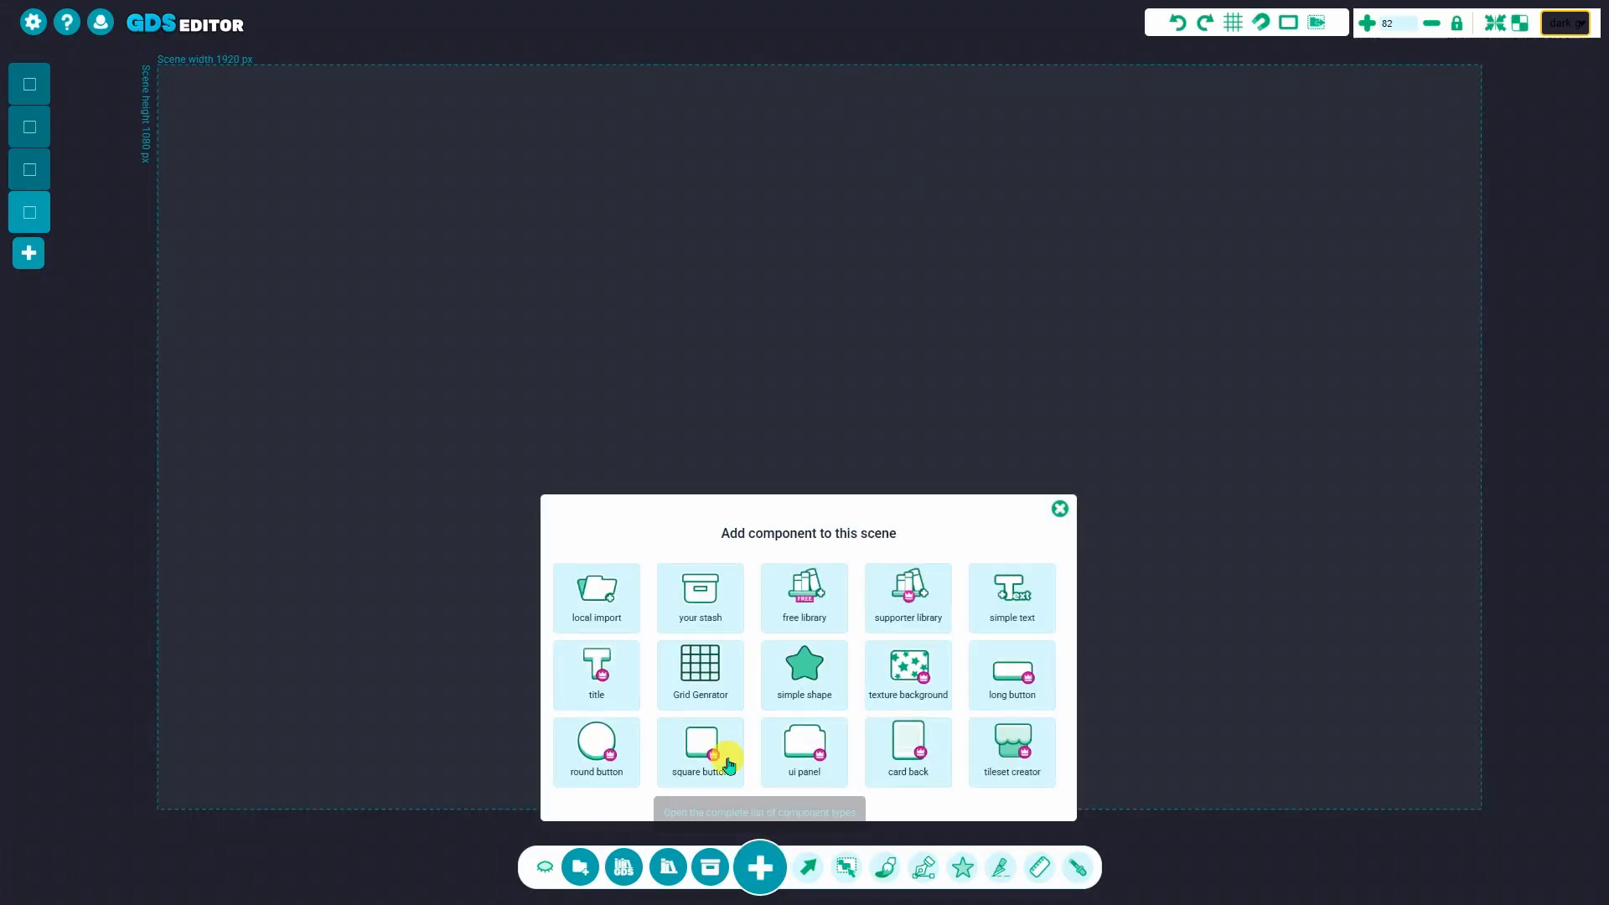
click(710, 675)
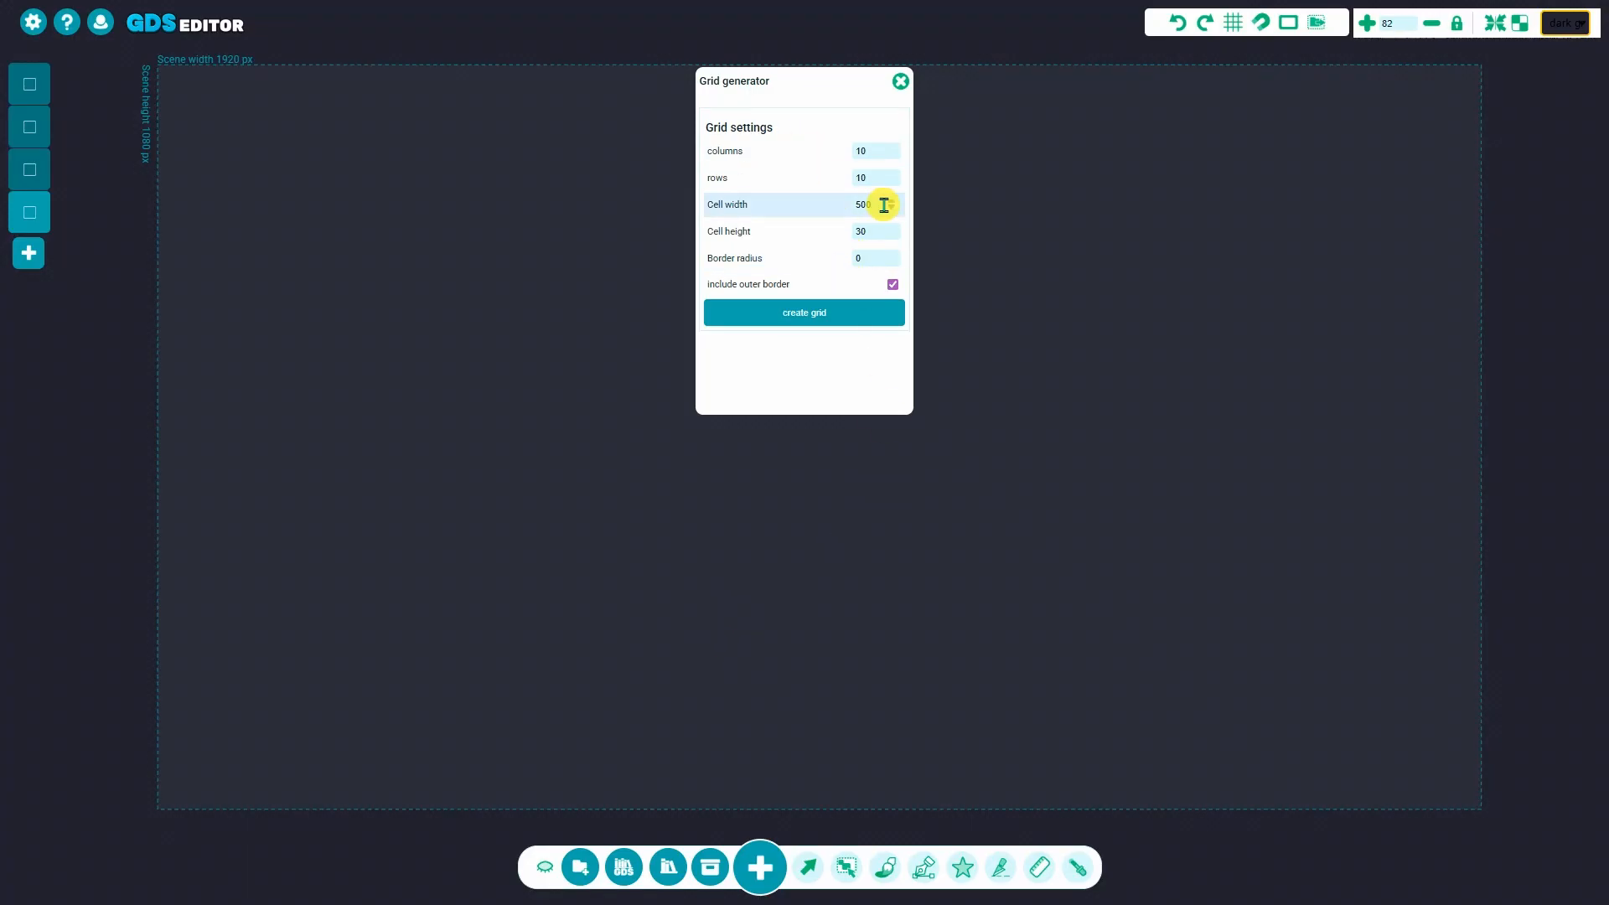
drag(884, 205, 843, 209)
text(50)
key(Return)
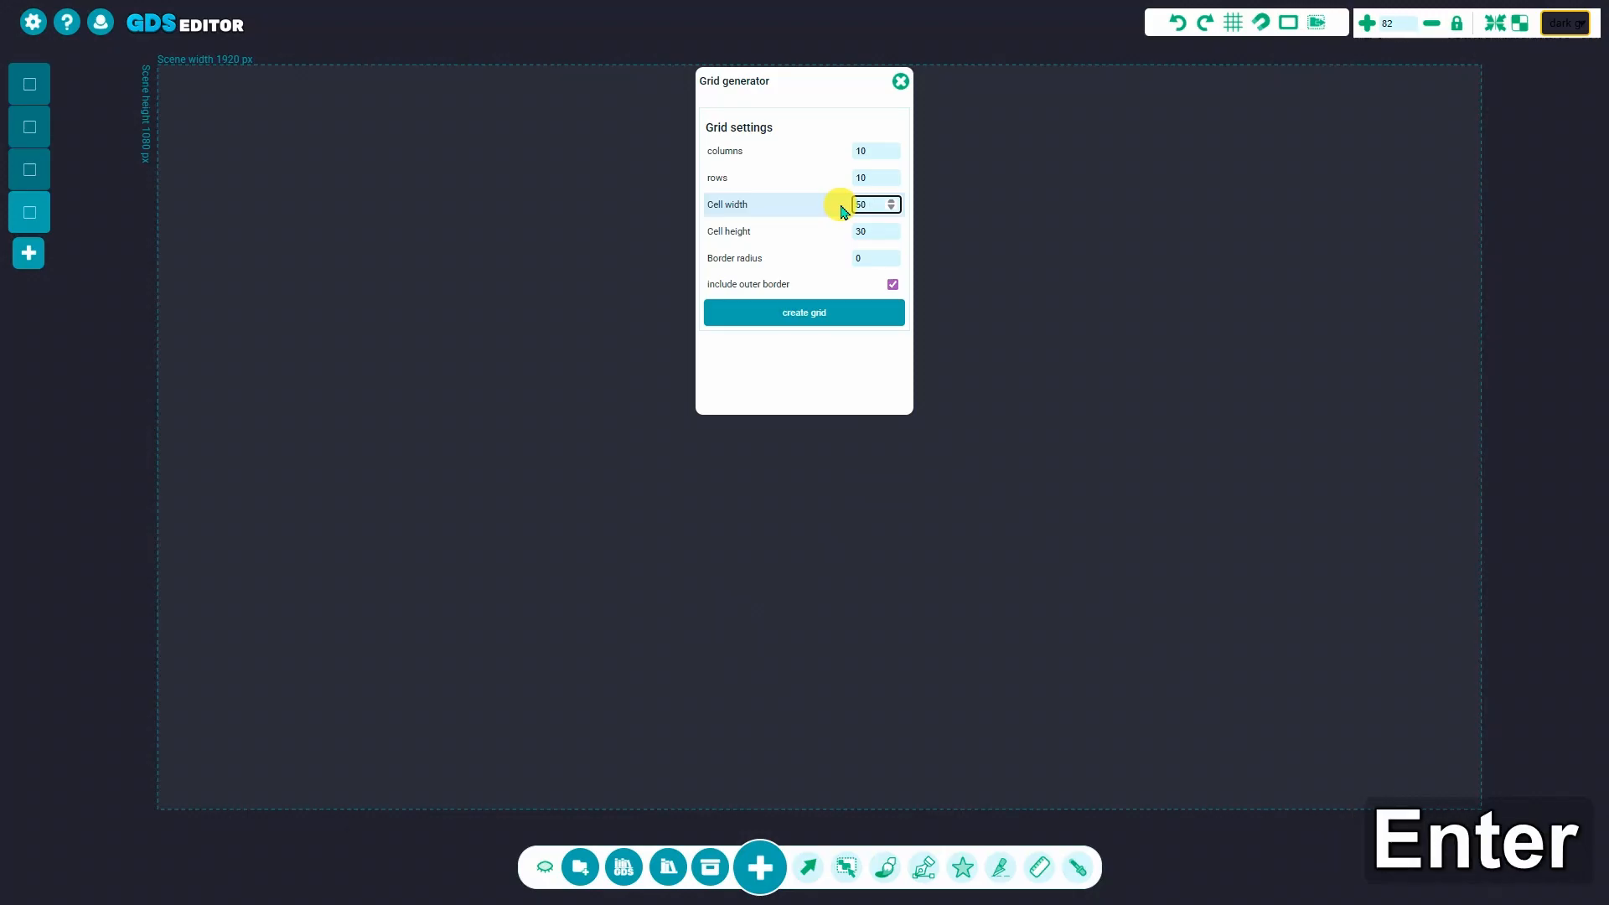
drag(876, 231, 821, 221)
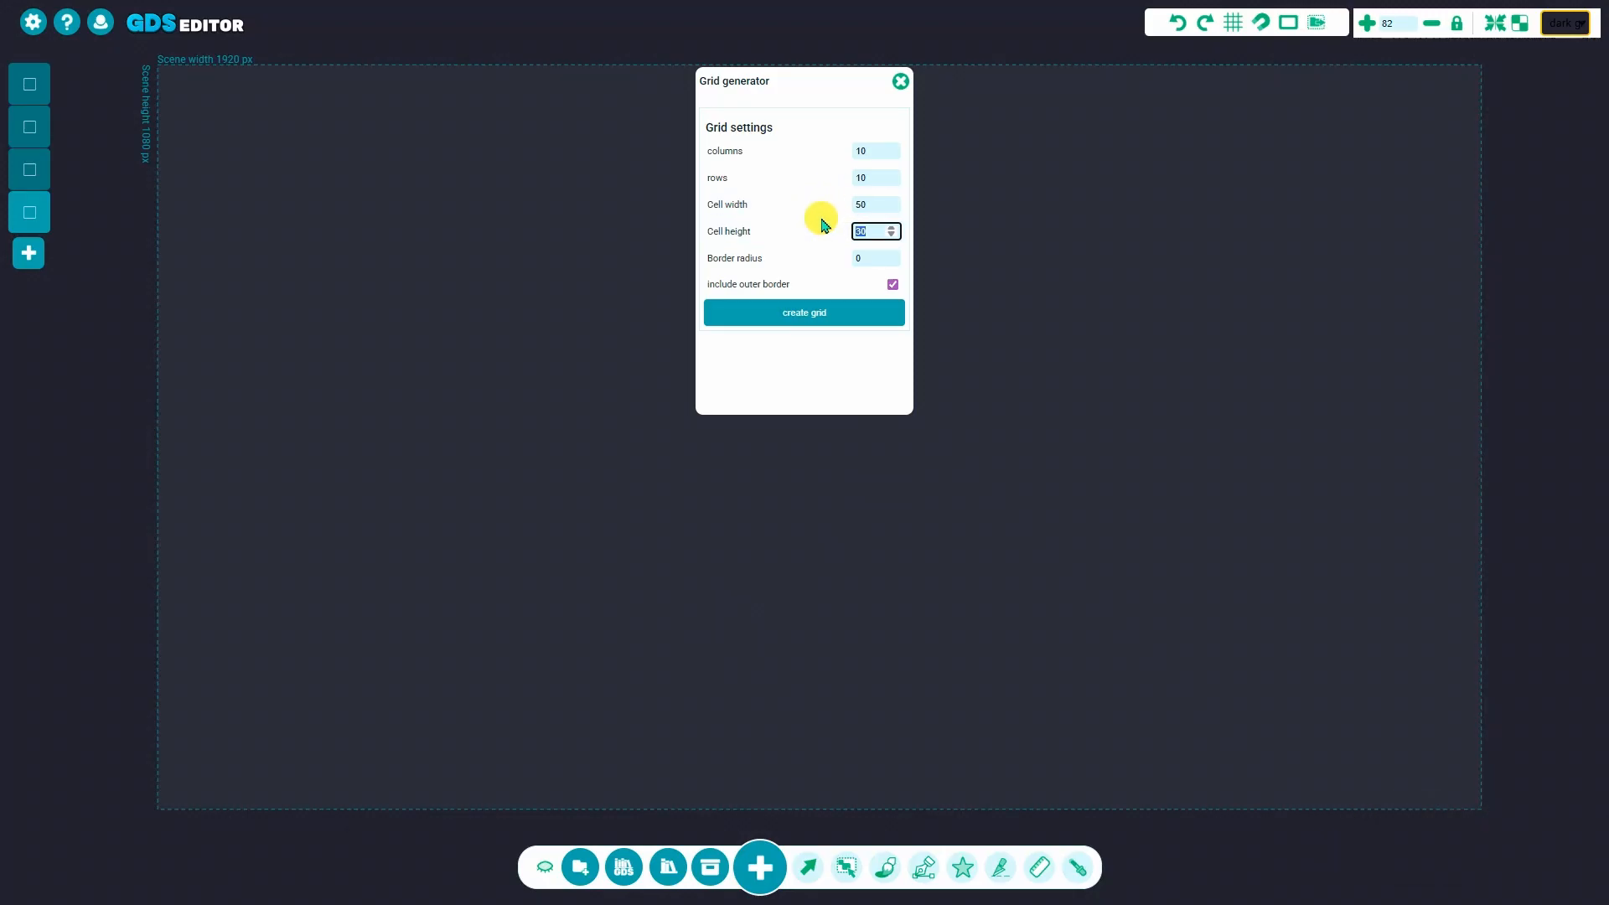
text(50)
click(830, 315)
Set the grid's stroke width to 5 and remove its fill
scroll(352, 339, up, 2)
mouse_move(480, 352)
mouse_down()
mouse_move(352, 340)
mouse_move(474, 352)
mouse_up()
scroll(473, 350, up, 3)
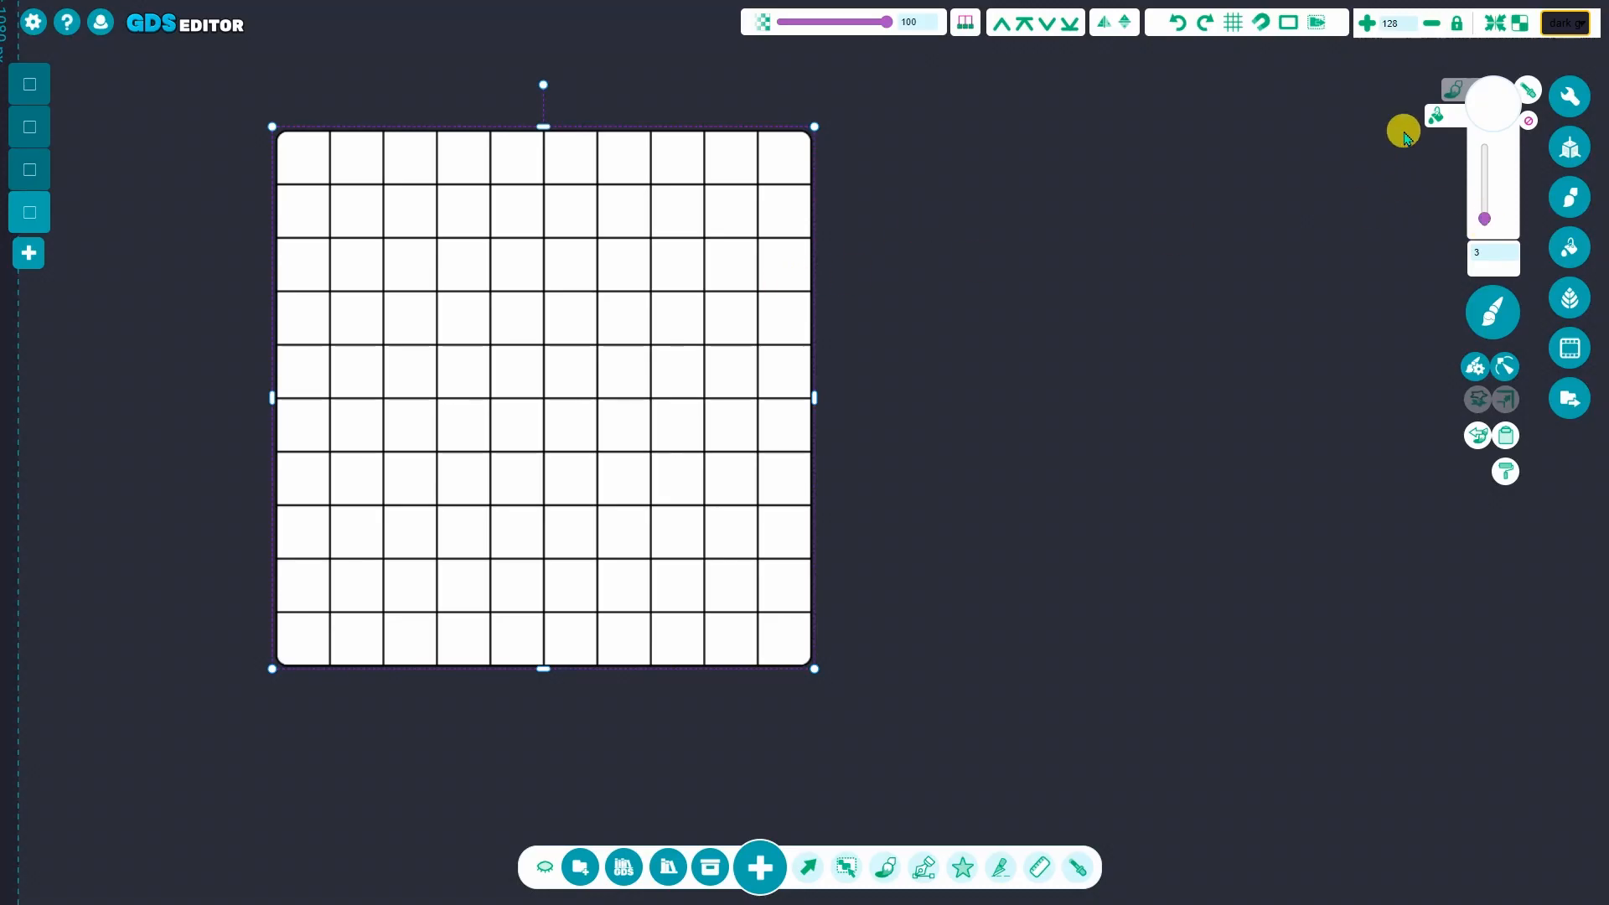
click(1441, 85)
drag(1484, 216, 1485, 218)
click(1436, 117)
click(1528, 124)
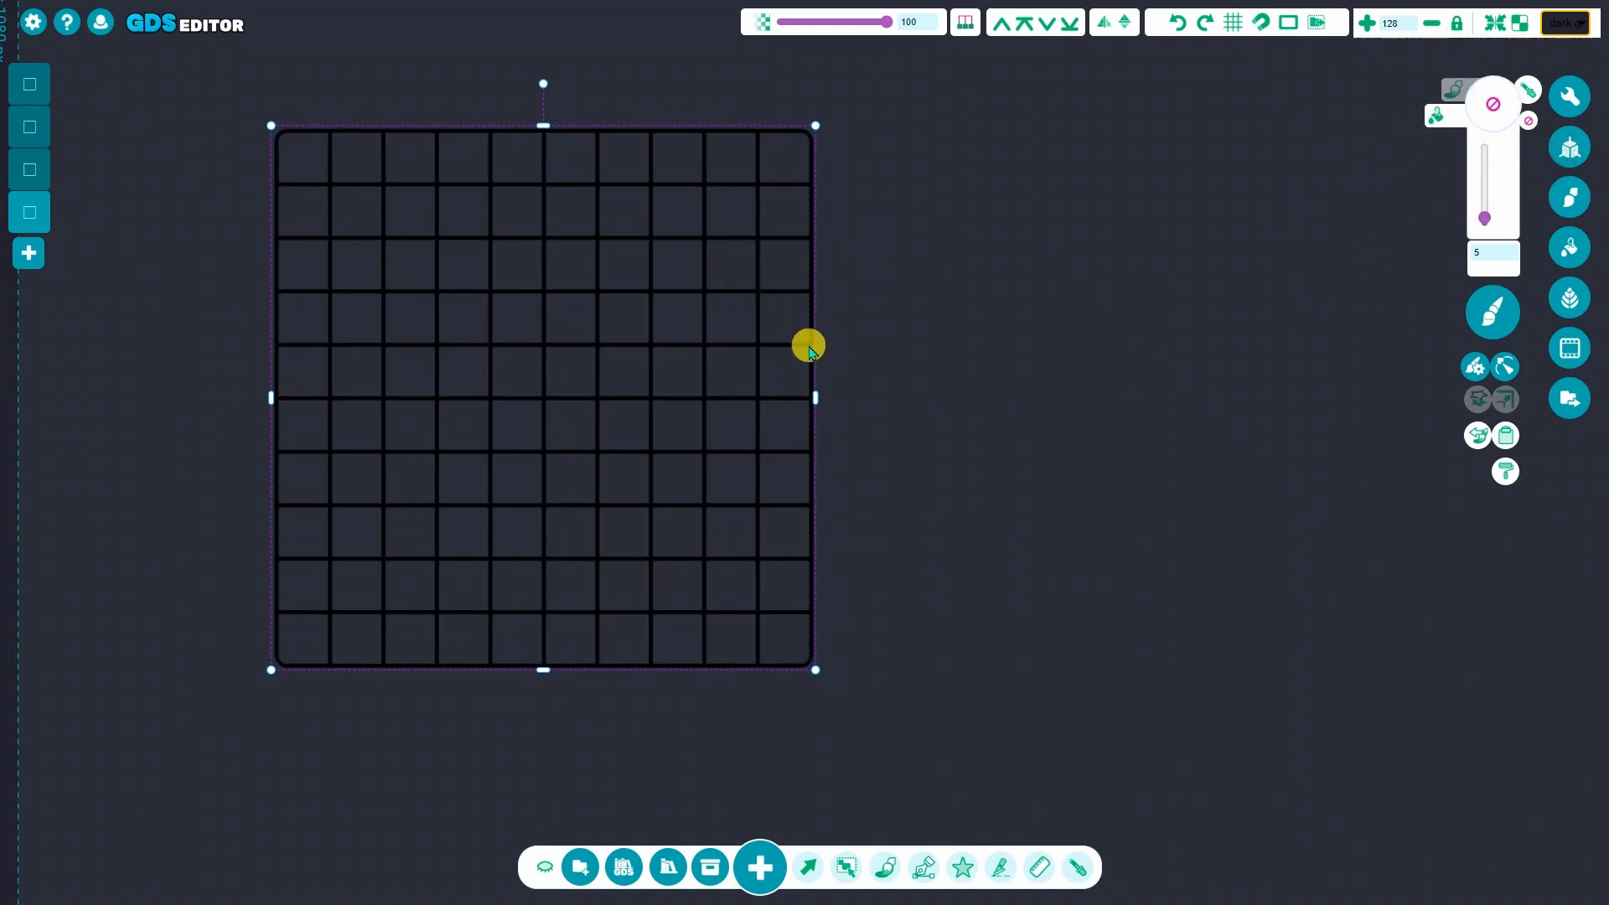
Move the grid to about [299,207] and apply the thin, grainy tapered brush, sixth in the list, to its lines
drag(807, 345, 875, 350)
click(1486, 311)
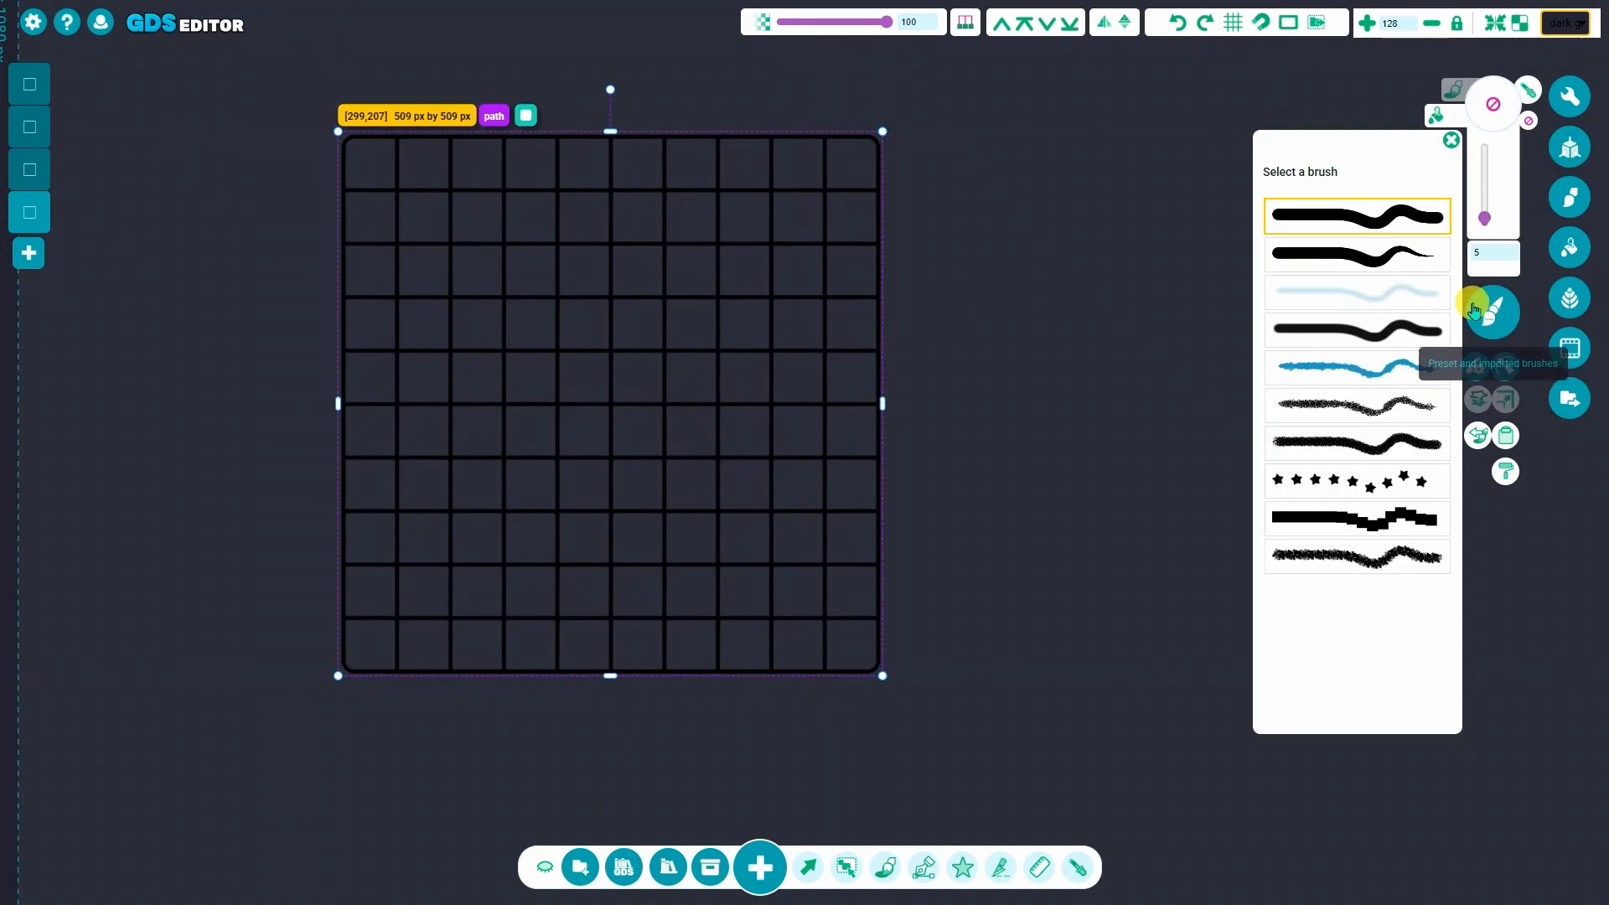
click(1387, 411)
scroll(450, 445, up, 3)
scroll(465, 435, down, 3)
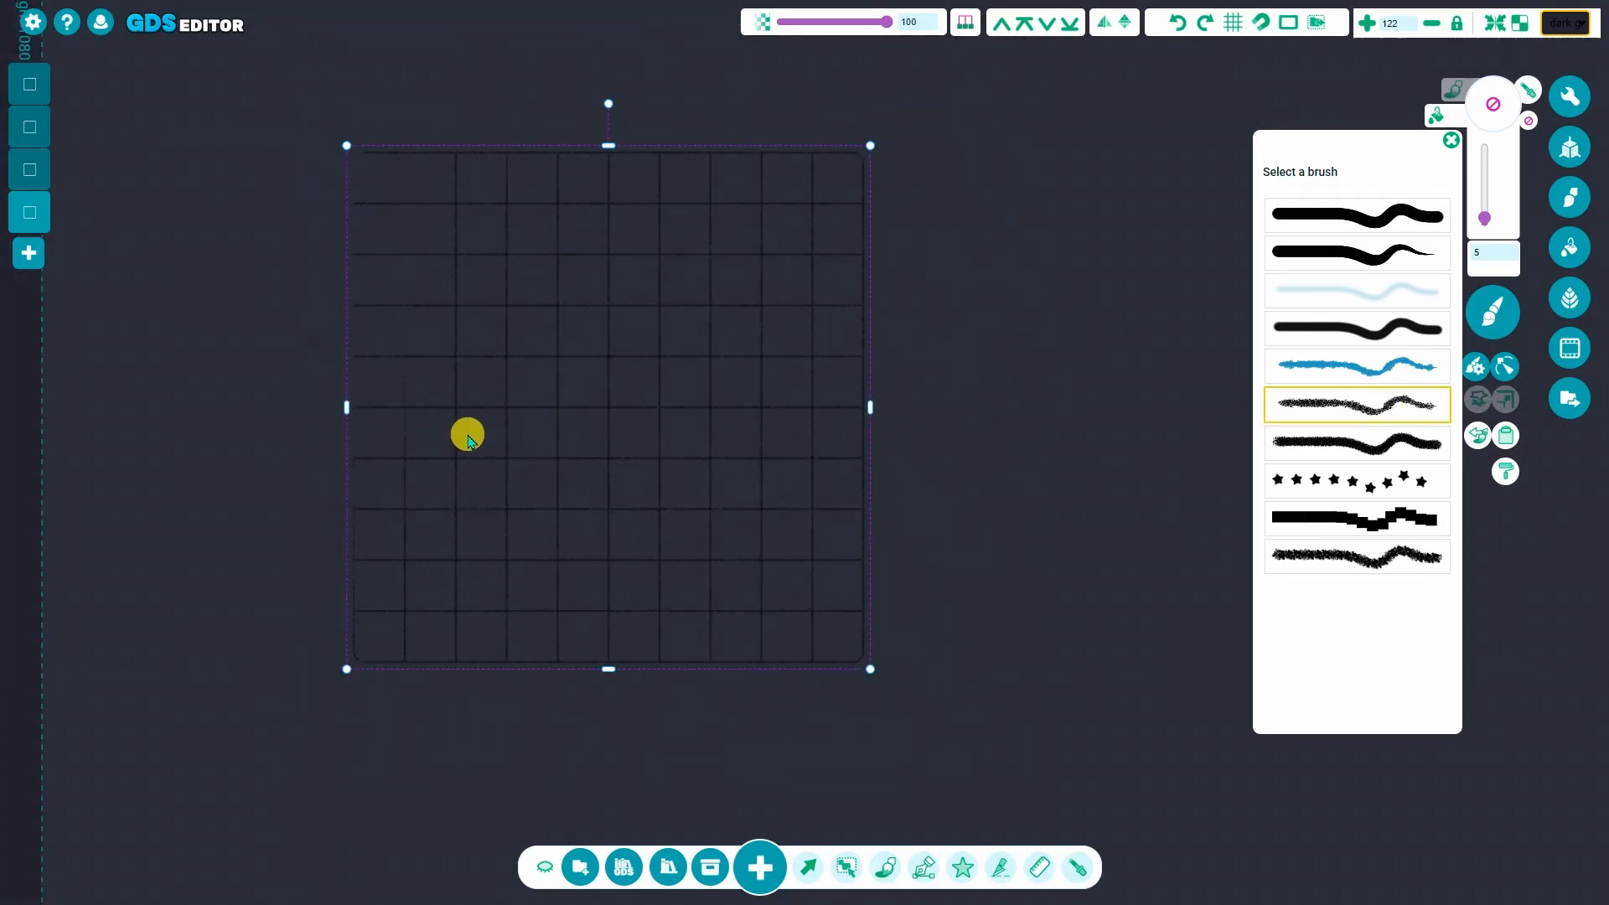
click(601, 411)
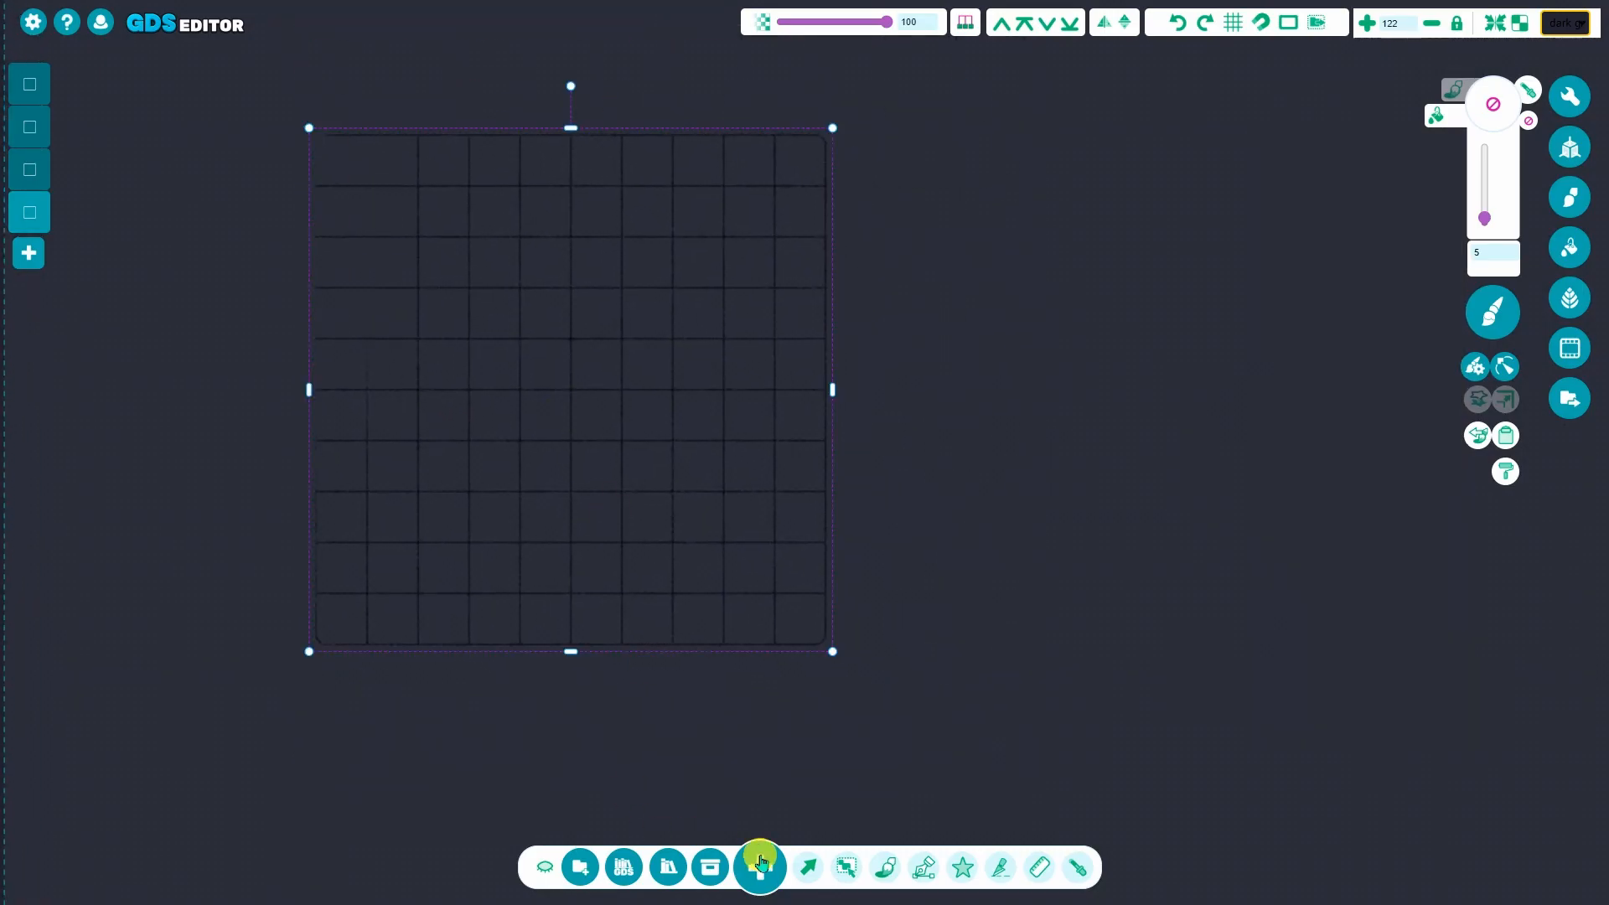
Generate a second grid with cell width 100 and place it beside the first grid at about [804,228]
click(760, 867)
click(715, 668)
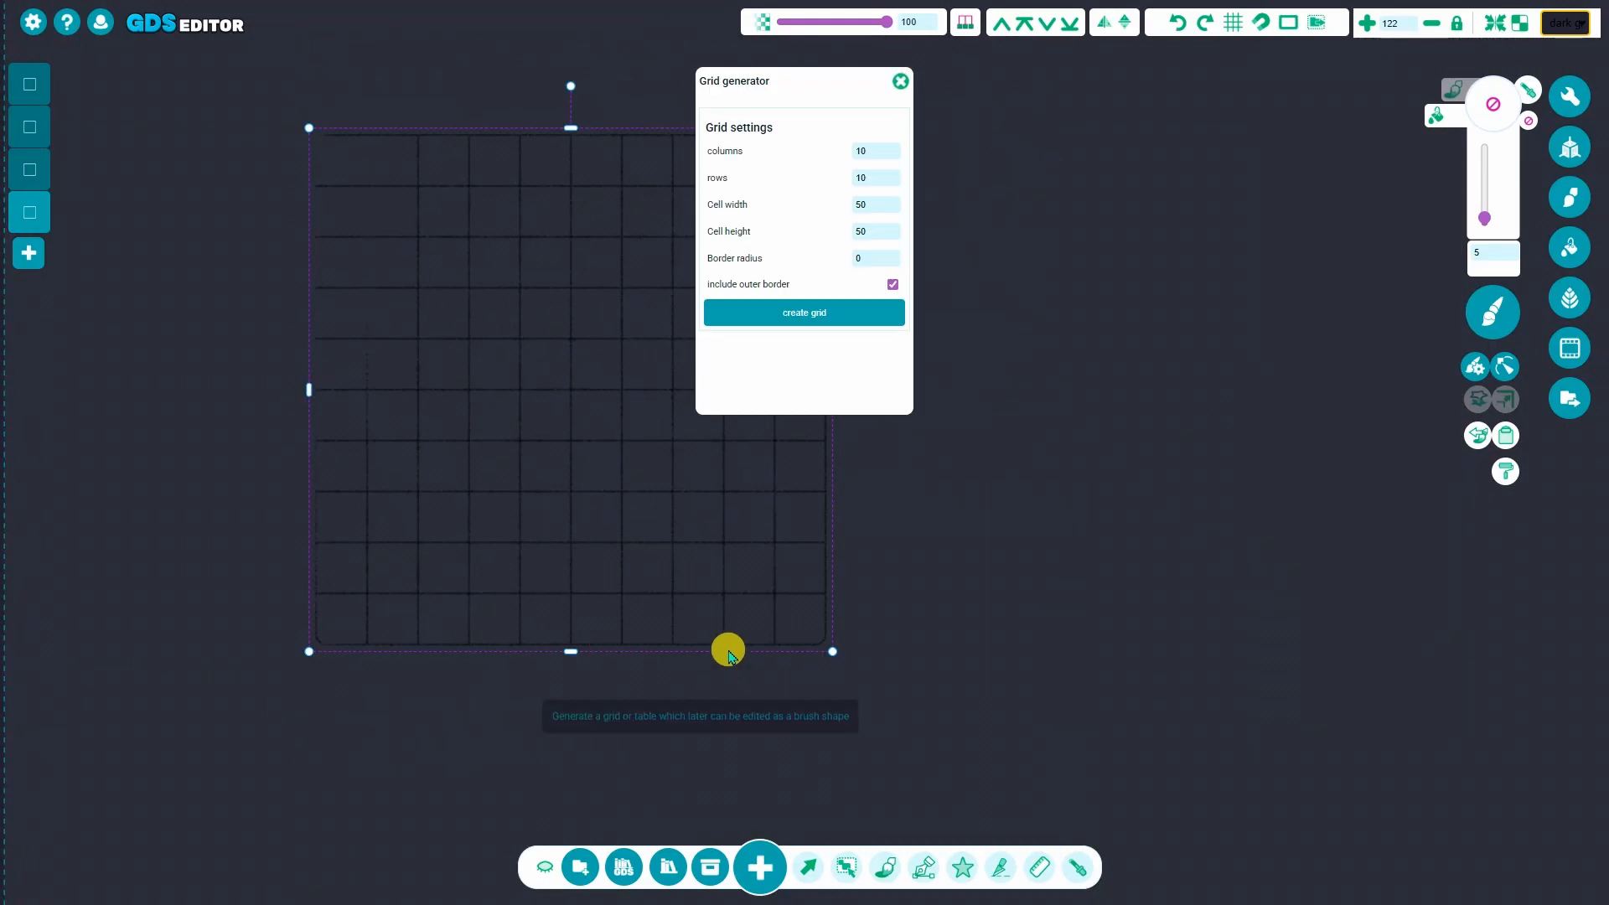
click(878, 205)
text(100)
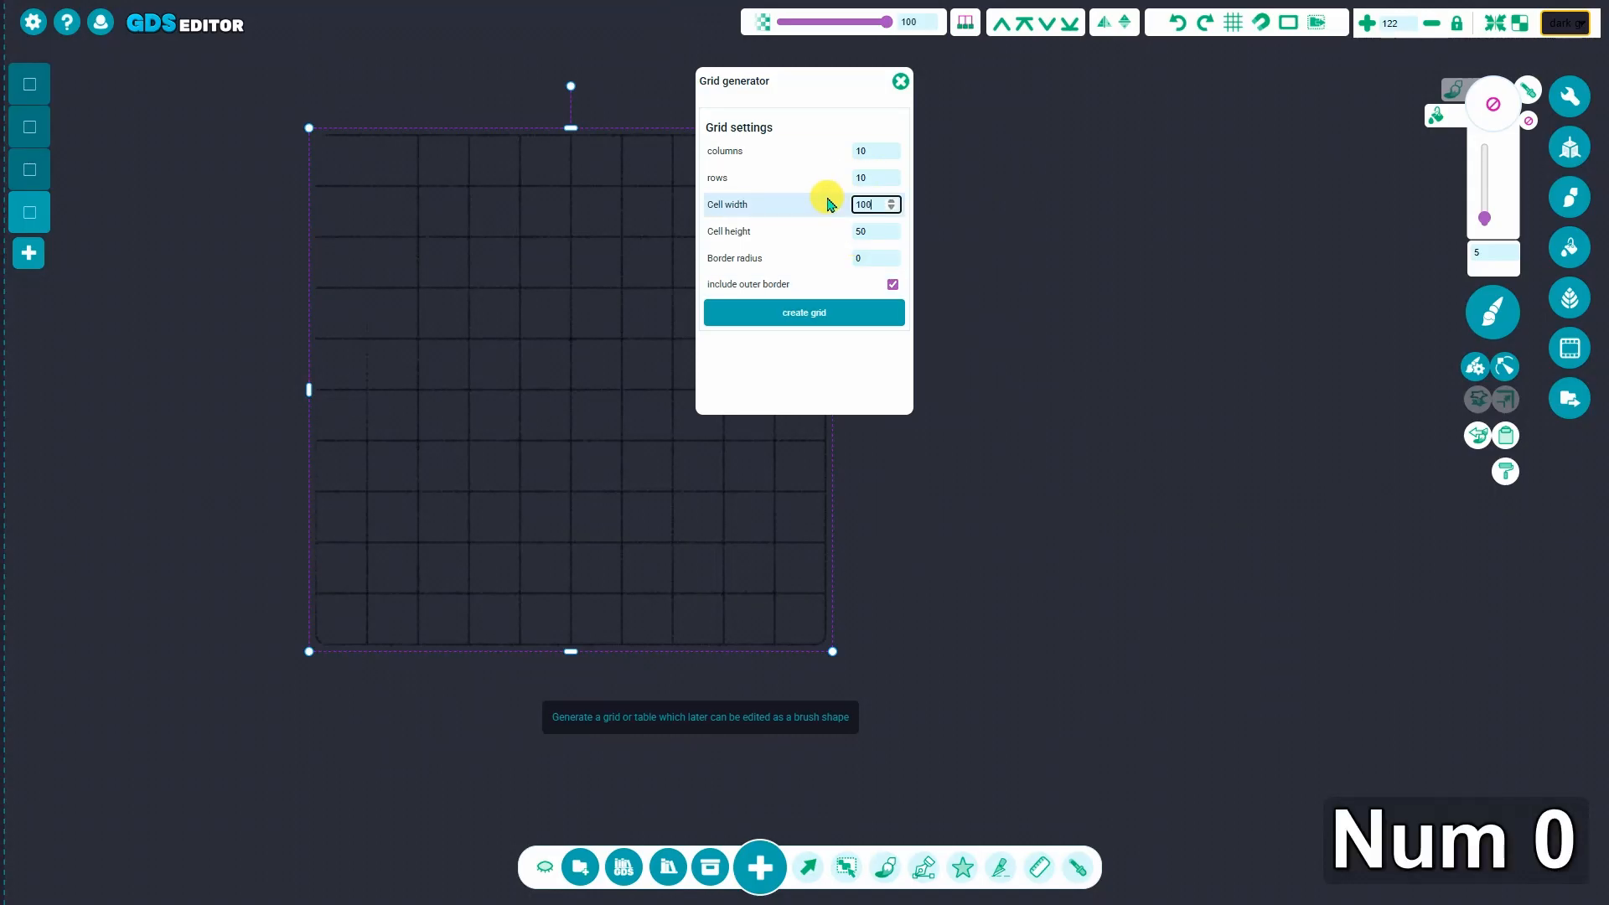
click(834, 315)
scroll(559, 316, down, 5)
drag(678, 427, 1003, 406)
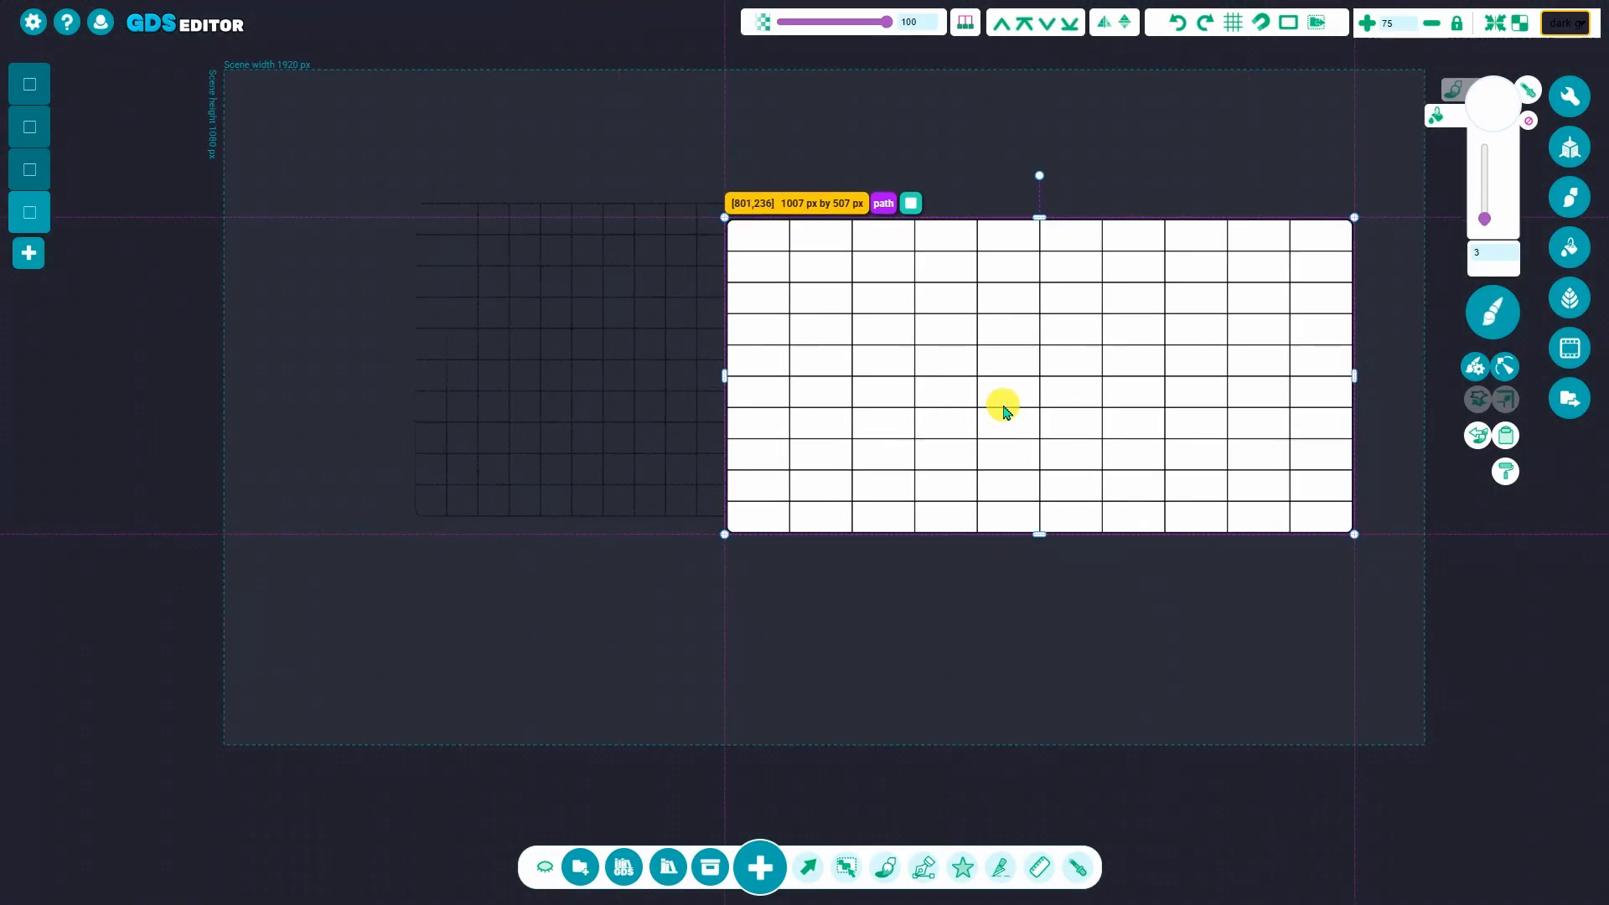
Remove the fill from the second grid
click(1529, 122)
scroll(905, 434, up, 5)
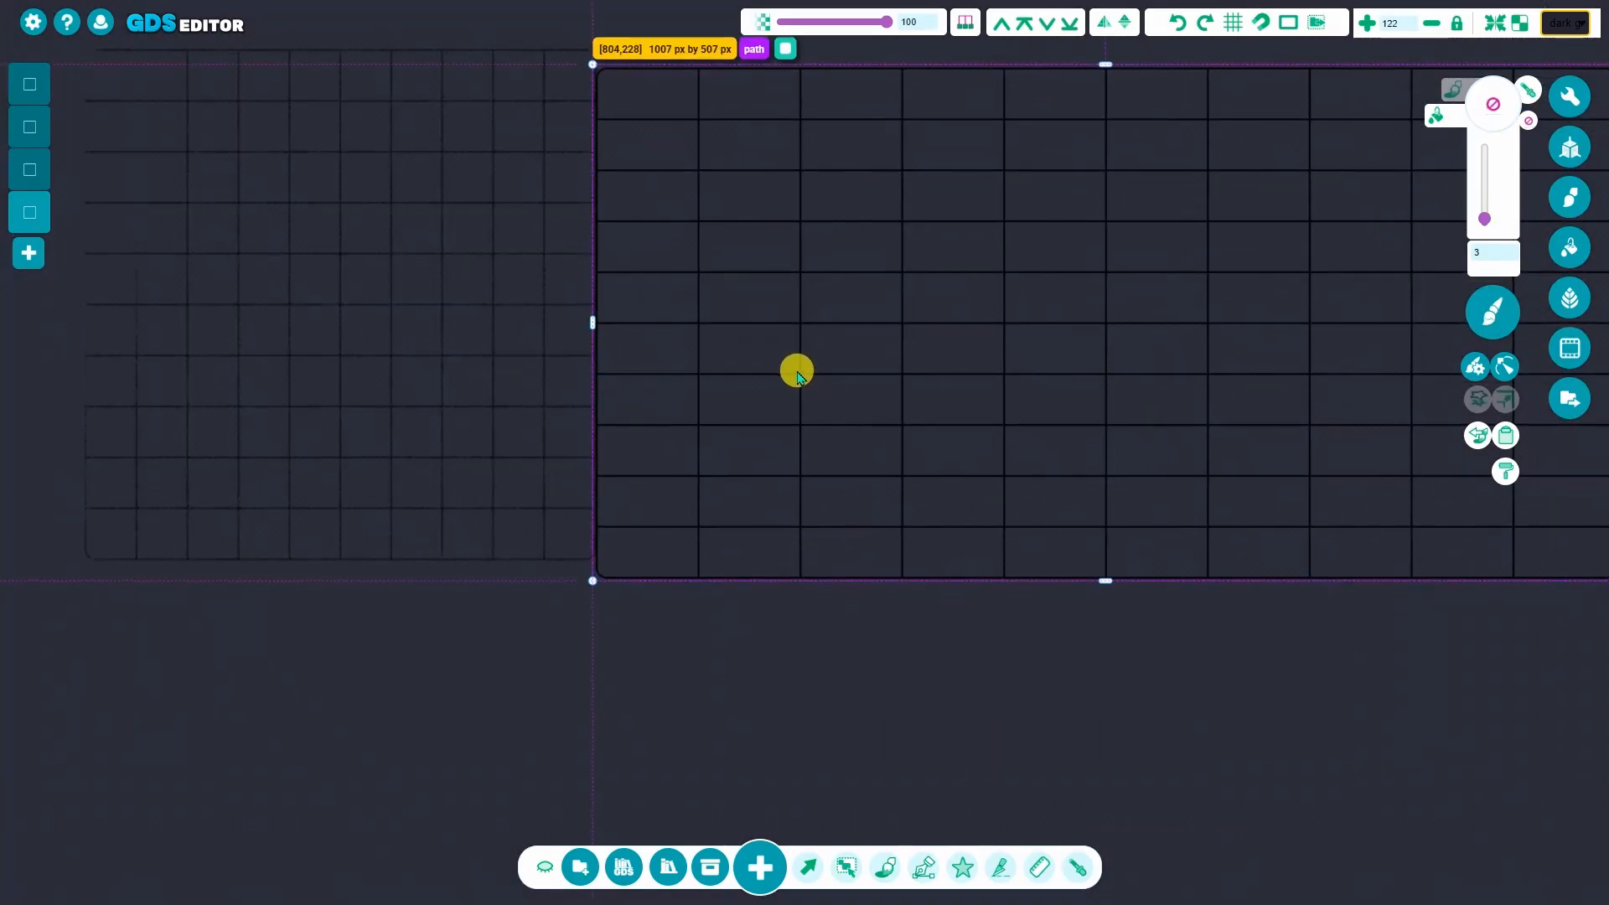
scroll(822, 388, down, 2)
scroll(732, 477, down, 3)
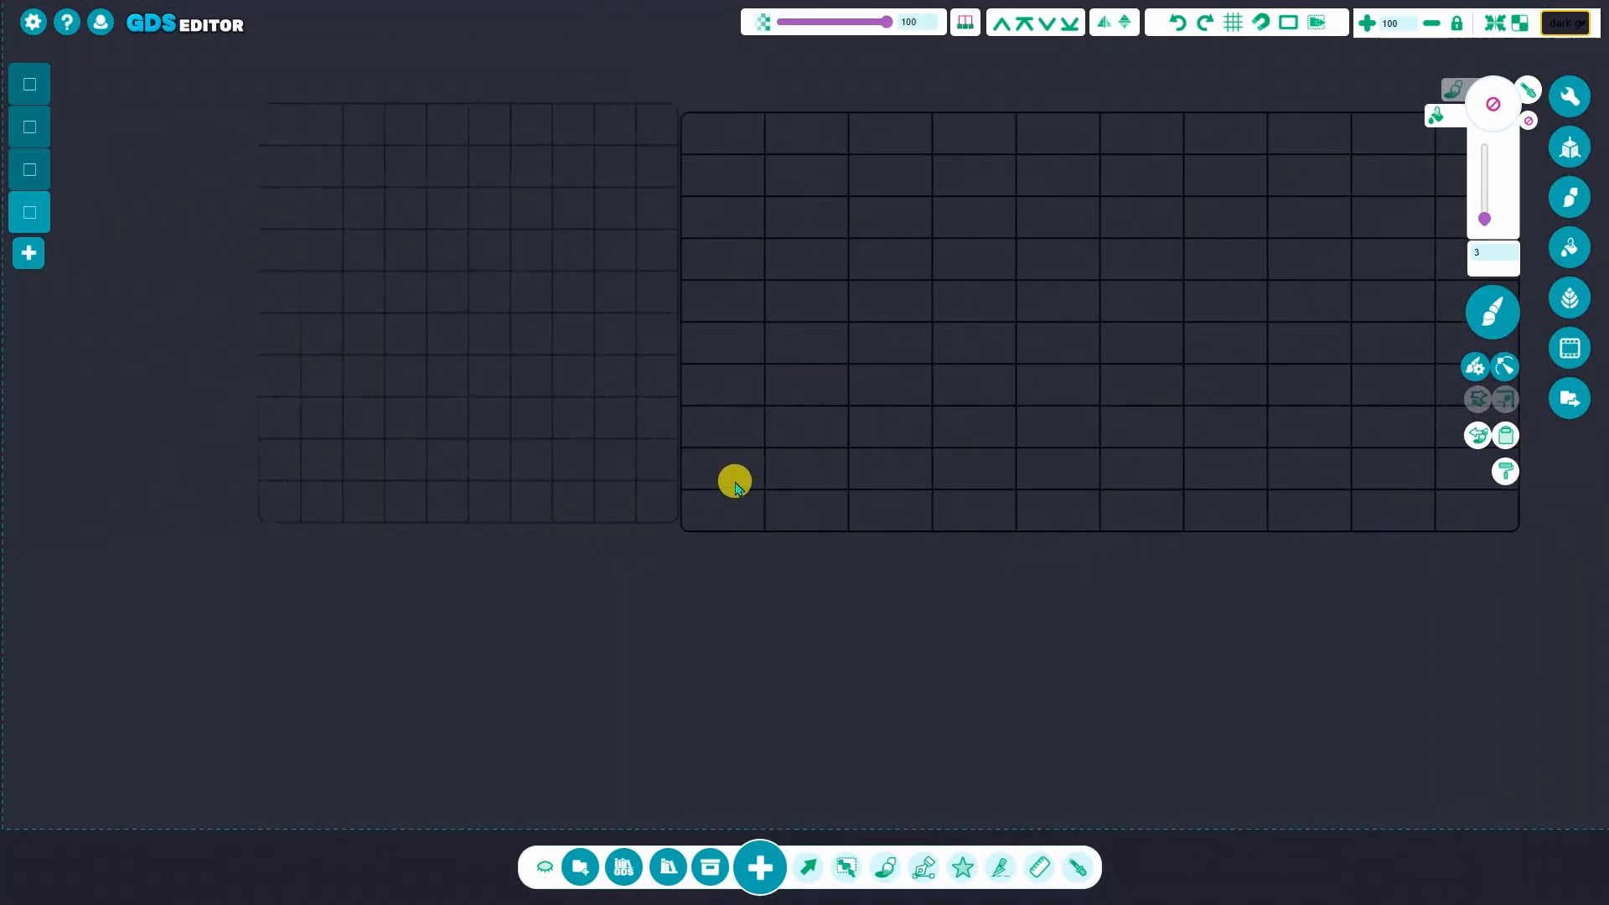
Select the first grid with the faint brushed lines and delete it
scroll(706, 555, up, 2)
ctrl+drag(682, 619, 602, 479)
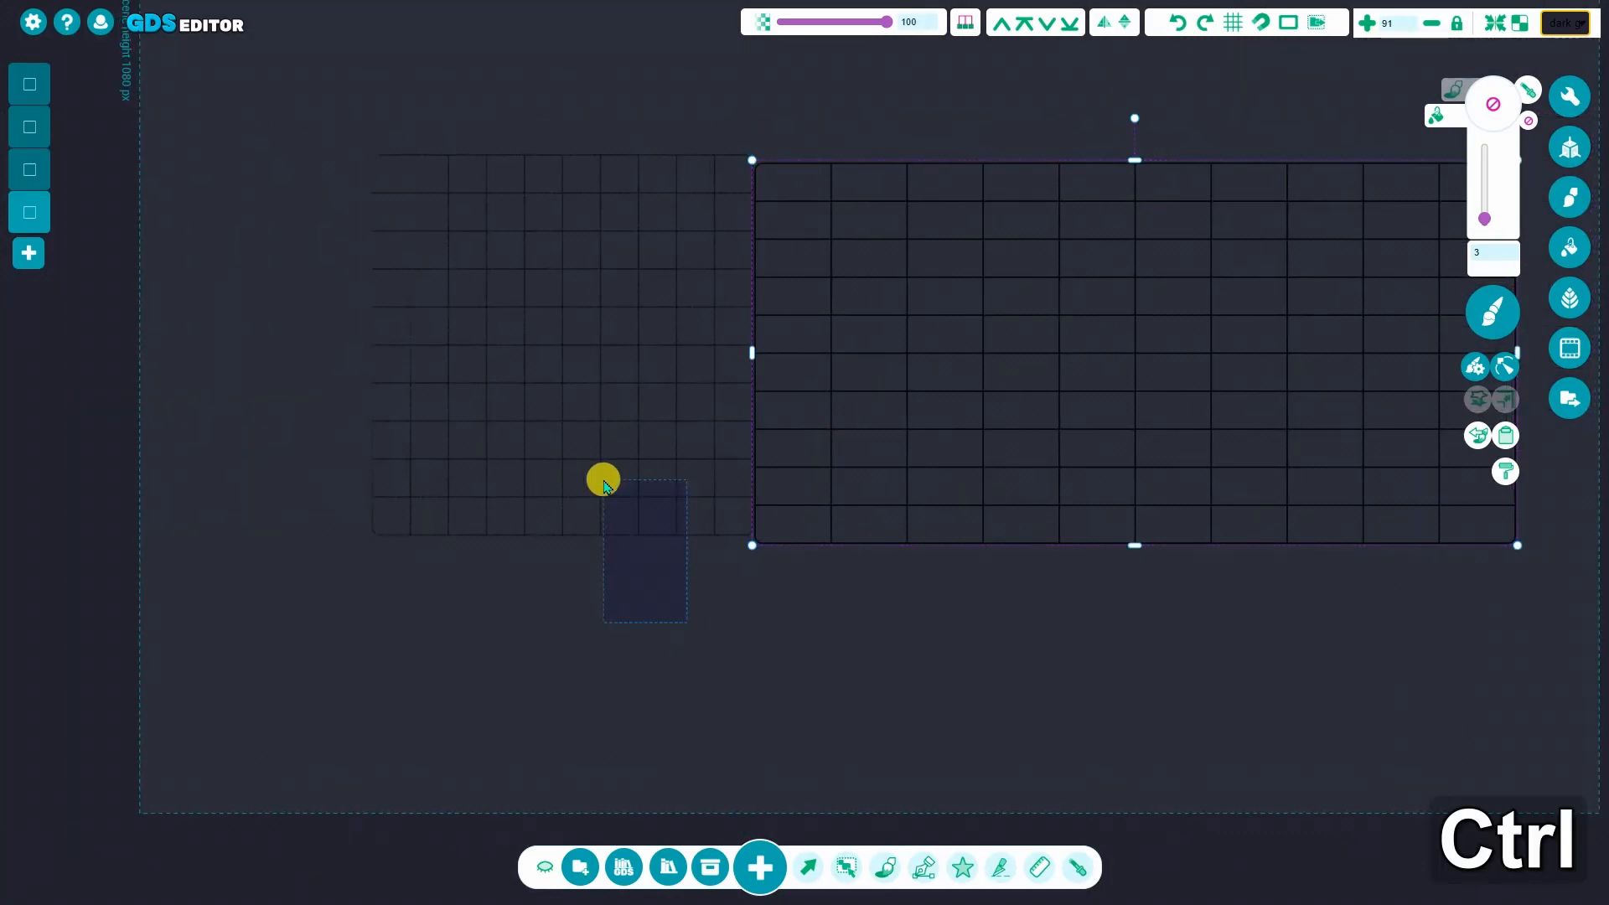
key(Delete)
ctrl+scroll(637, 463, up, 2)
ctrl+scroll(654, 463, down, 10)
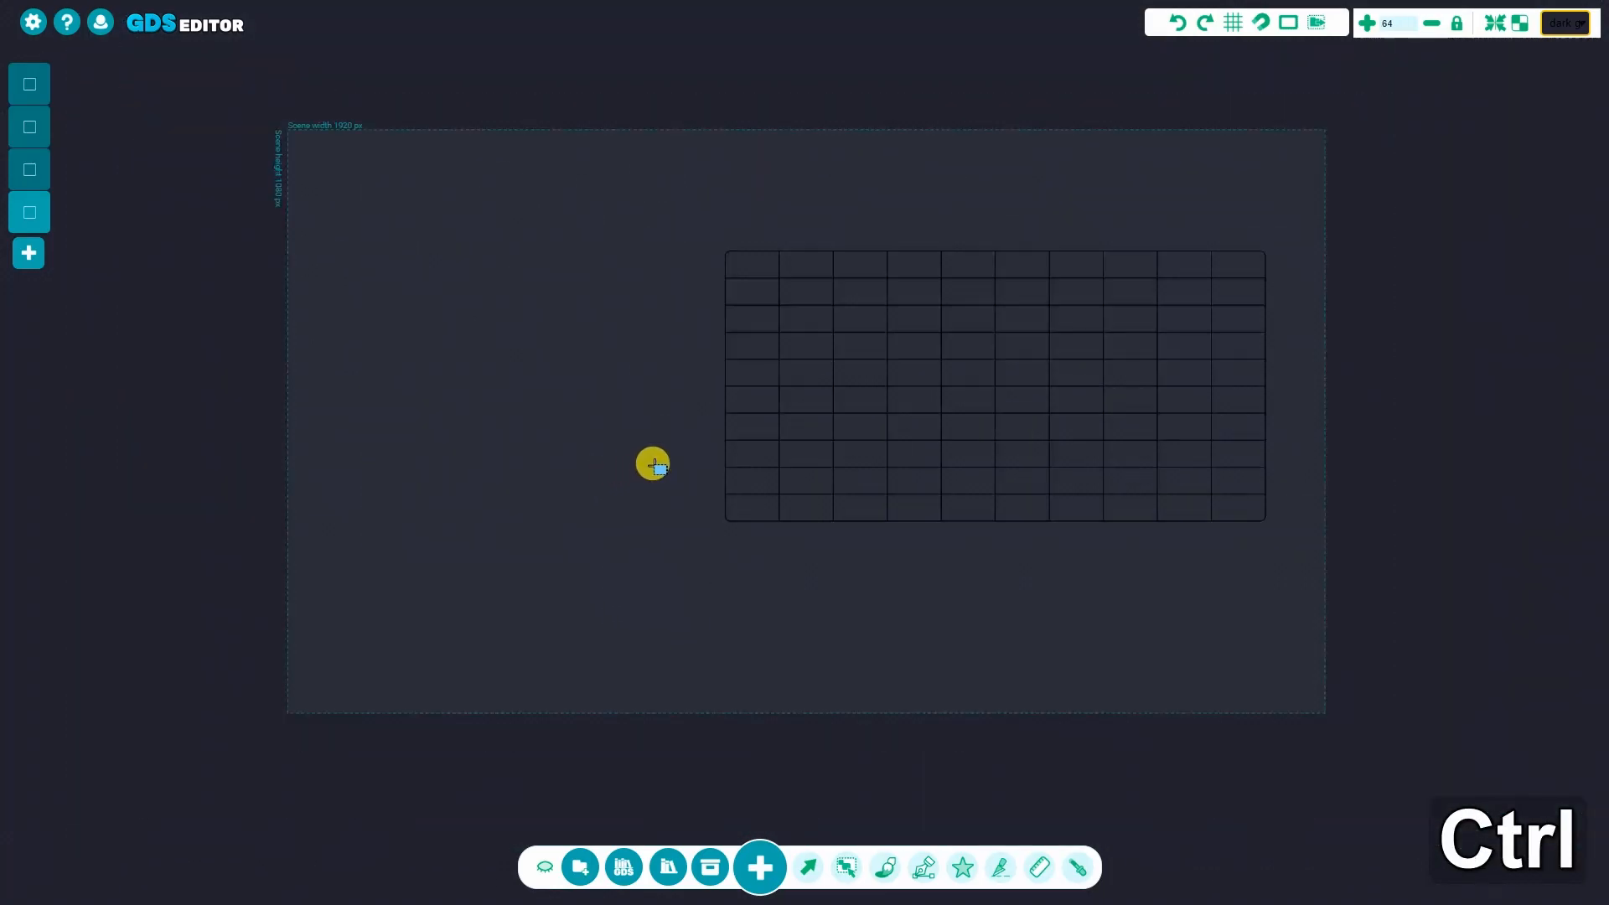
ctrl+scroll(750, 403, up, 5)
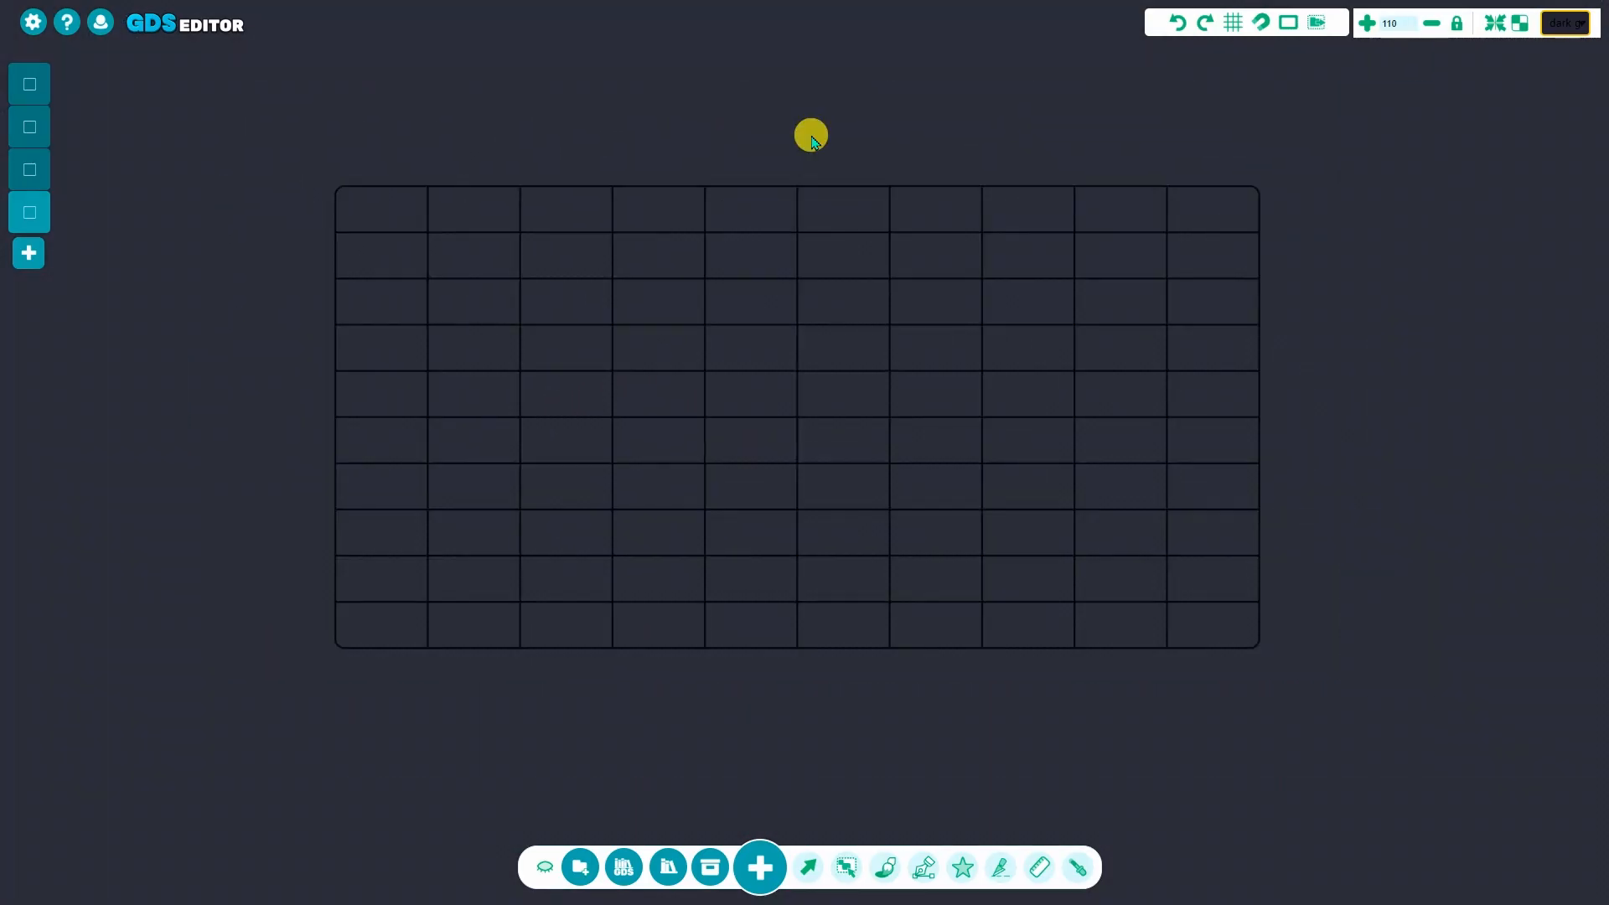